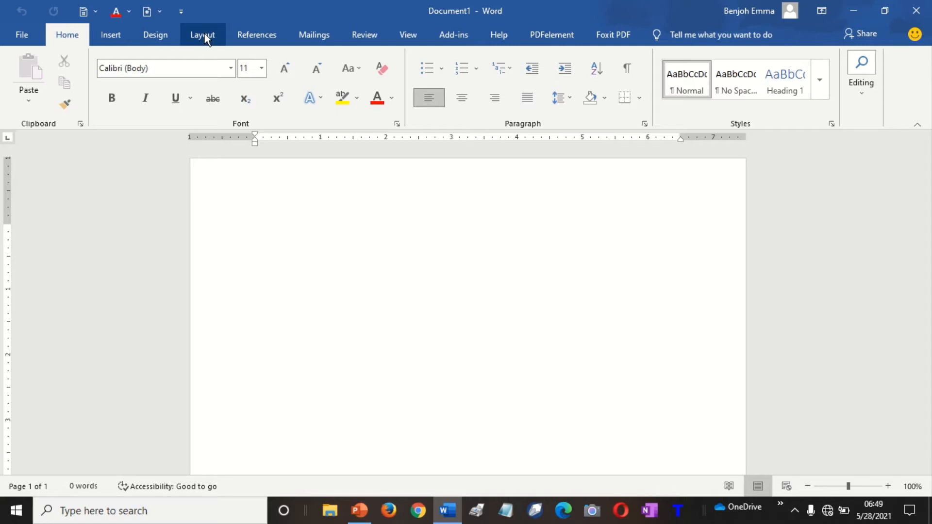
Show the Layout tab and view the Margins presets, keeping the Normal 1-inch margins.
left_click(205, 34)
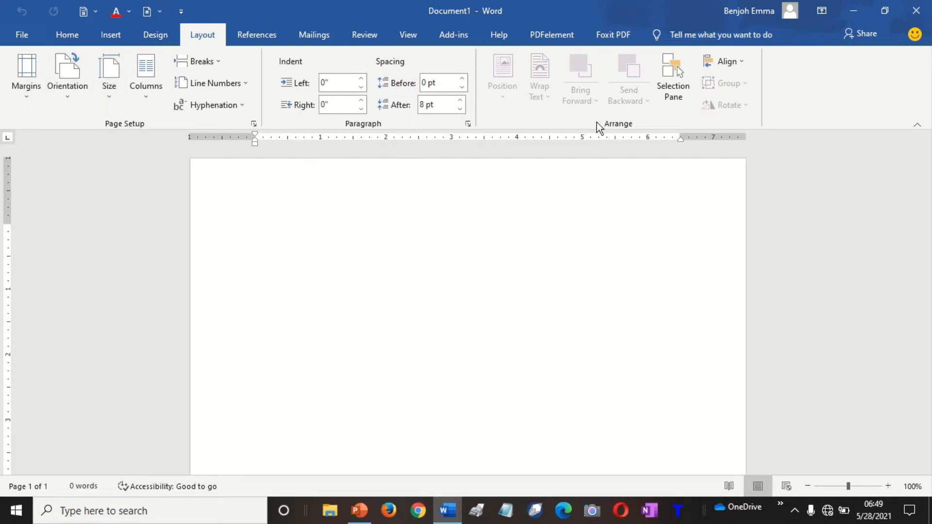
key("ctrl")
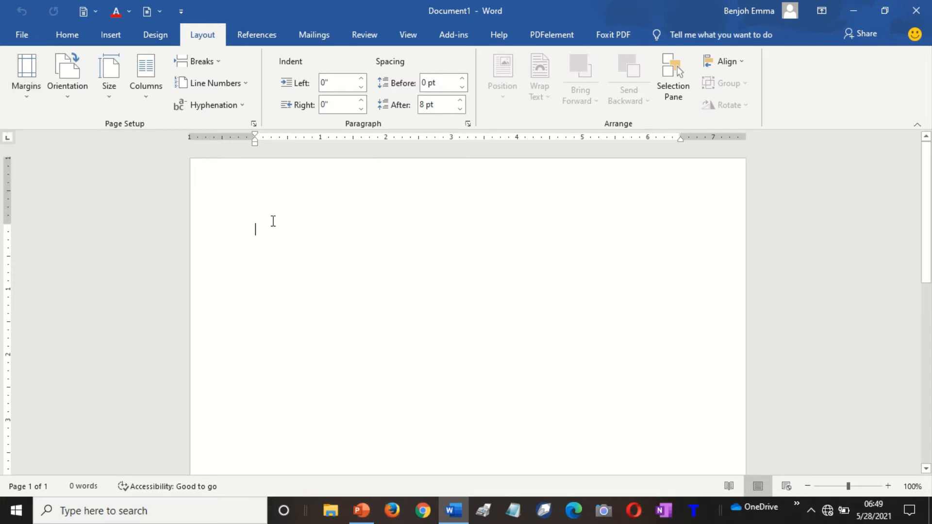
left_click(26, 95)
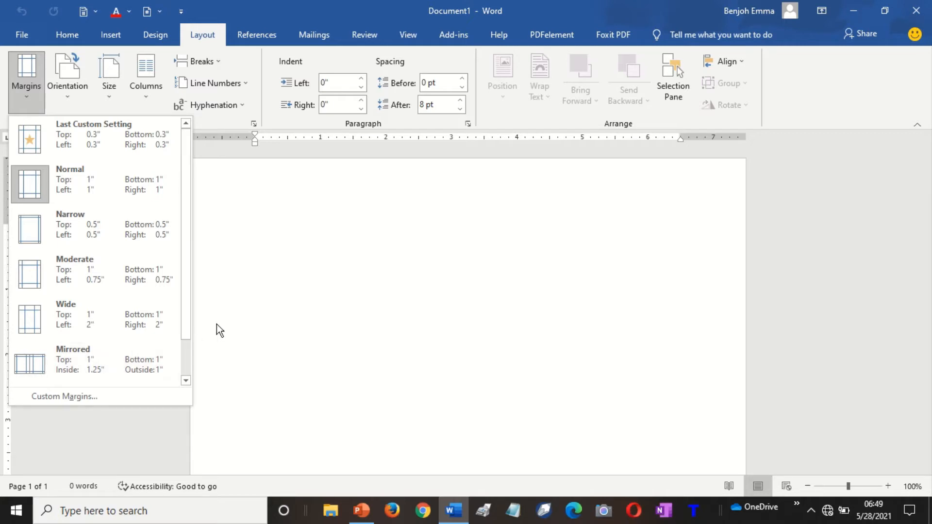
left_click(343, 296)
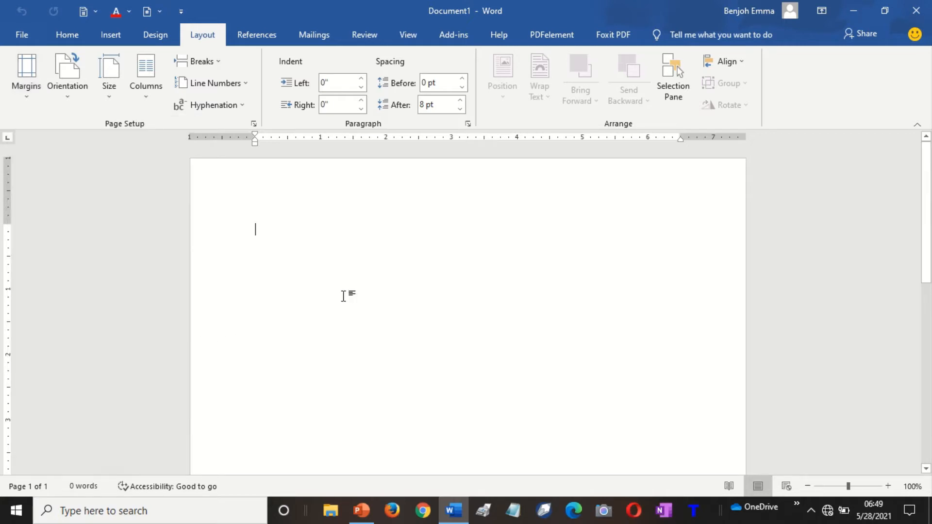
Generate five paragraphs of sample text with =rand().
type("=")
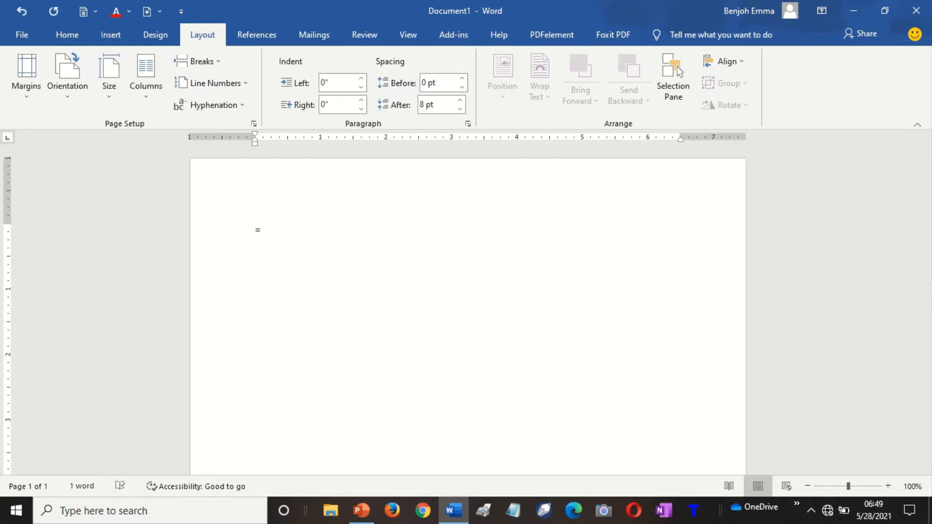
type("rand()")
key("Return")
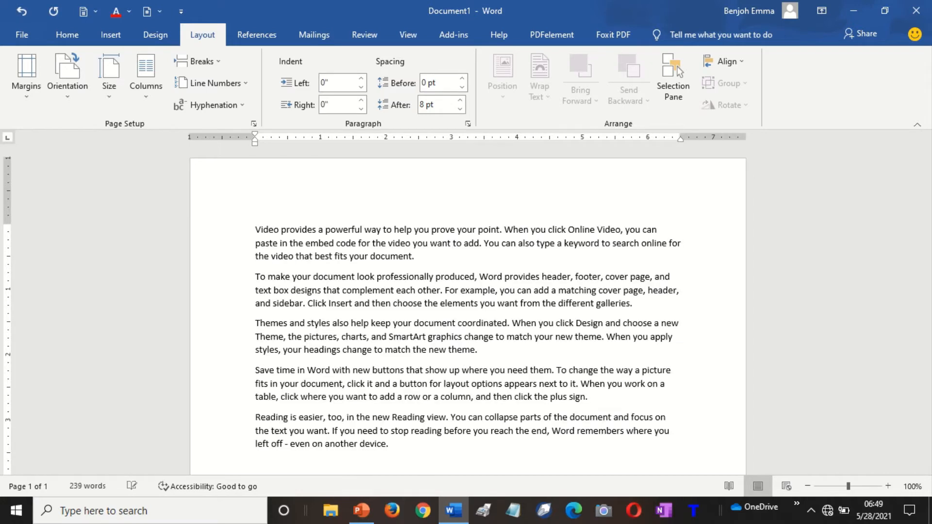
key("Up")
key("Up")
Enlarge the font of all the text by two sizes, then return to the document start.
key("ctrl+a")
key("ctrl+shift+period")
key("ctrl+shift+period")
key("ctrl+shift+period")
key("ctrl+shift+period")
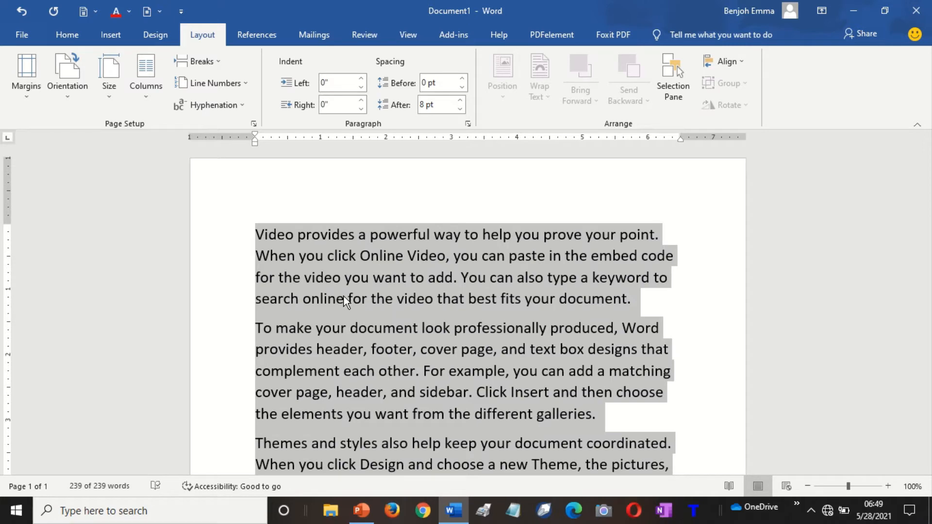
key("ctrl+shift+period")
key("ctrl+End")
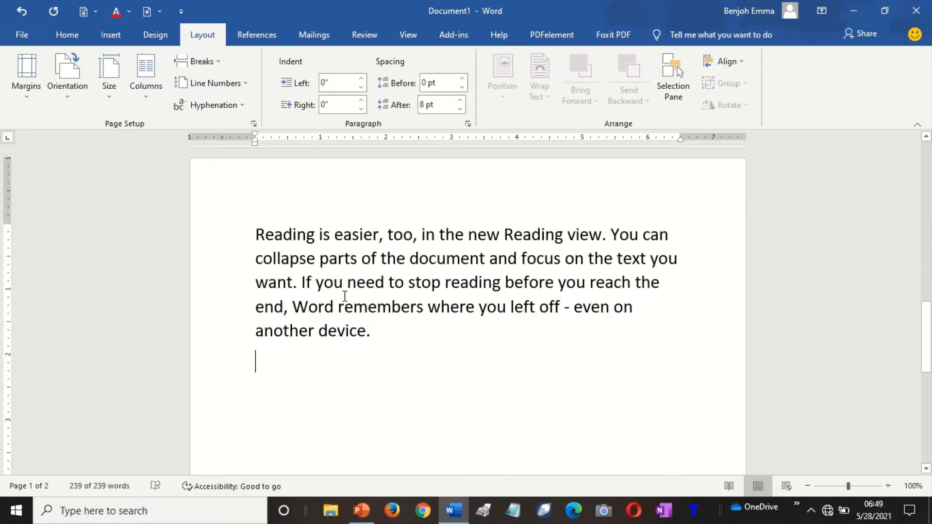
key("Up")
key("Up")
key("Up")
key("Up")
key("Up")
key("Up")
key("Up")
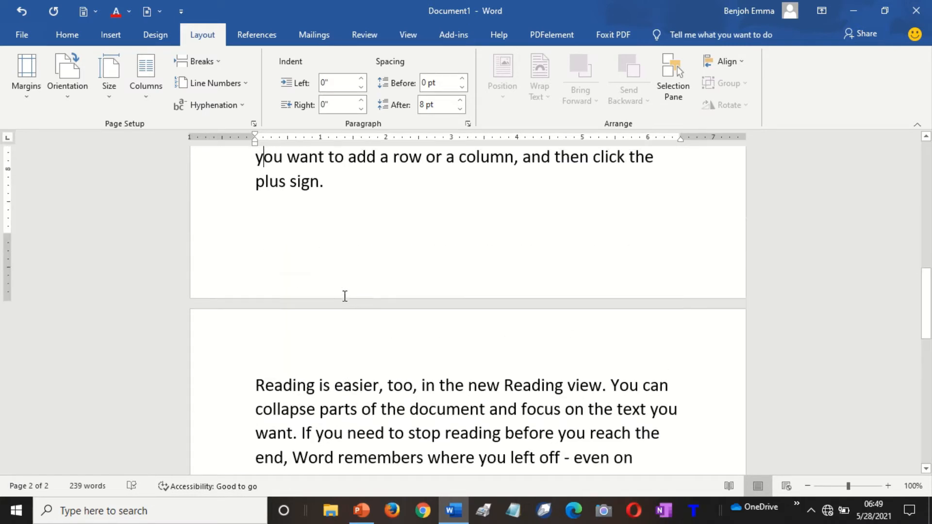
key("Up")
key("Up")
key("Up")
key("Up")
key("Up")
key("Up")
key("Up")
key("Up")
key("Up")
key("Up")
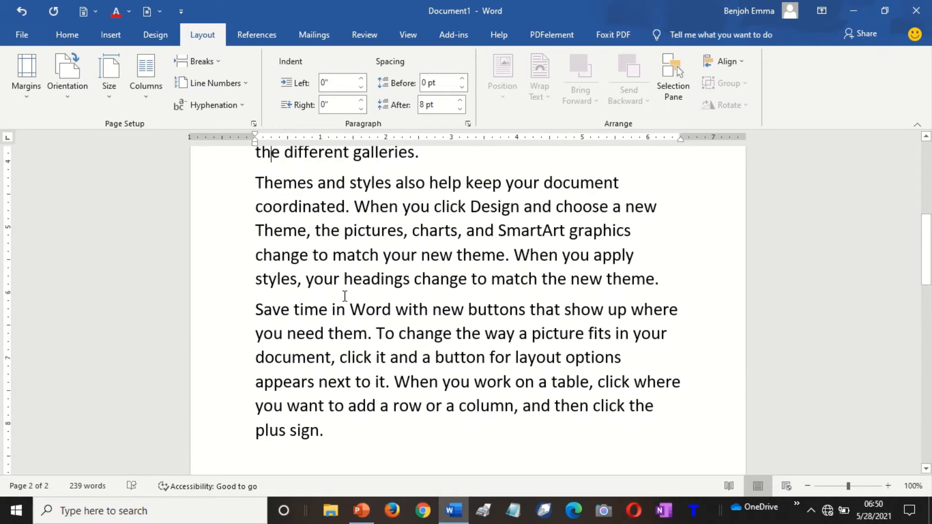
key("Up")
key("Up")
key("Up")
key("Up")
key("Up")
key("Up")
key("Up")
key("Up")
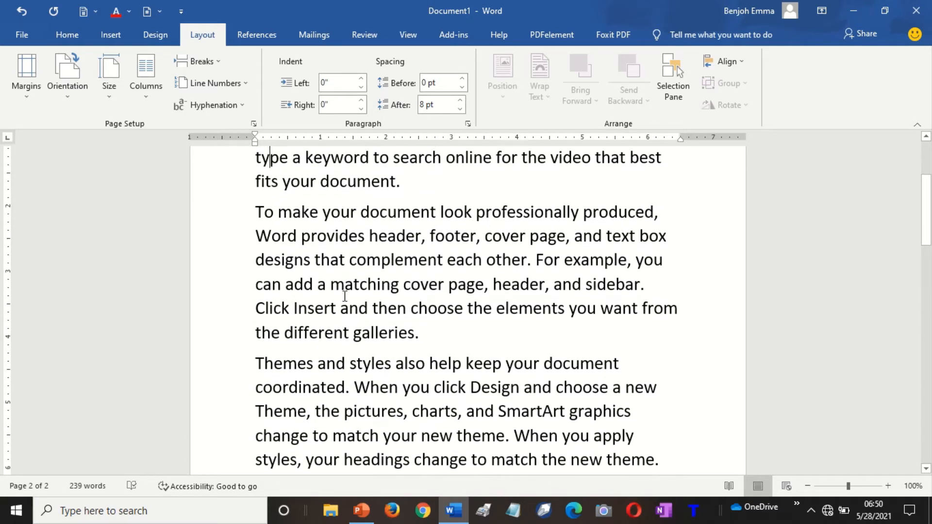
key("Up")
key("Up")
key("Up")
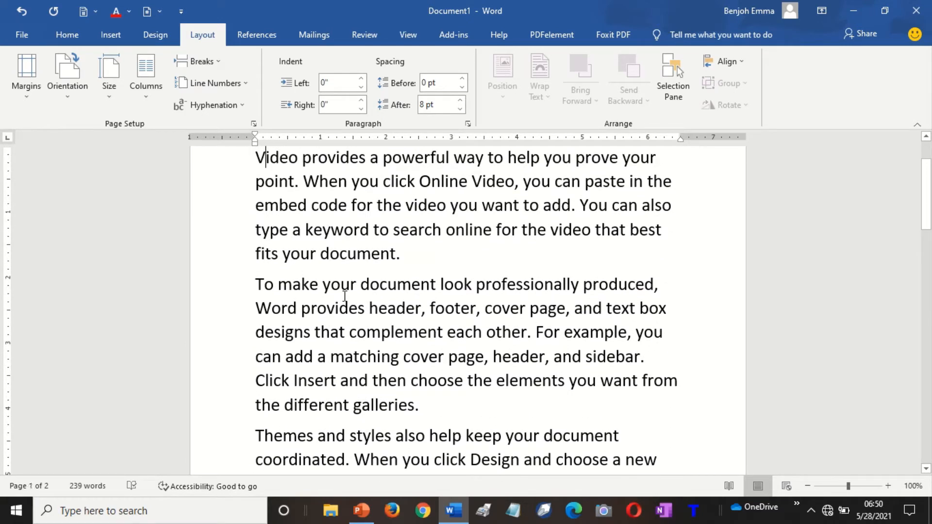
key("Home")
Apply Narrow 0.5-inch margins so all 239 words fit on one page.
left_click(29, 98)
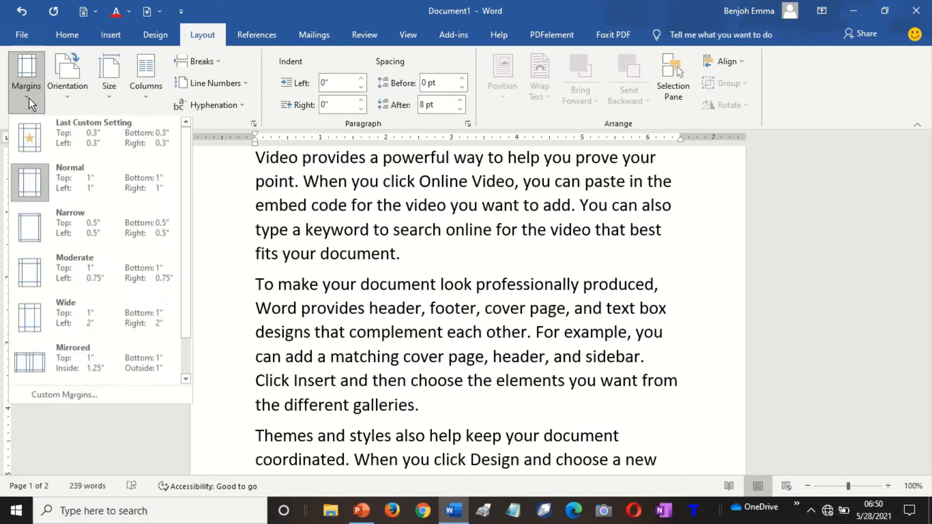
left_click(54, 231)
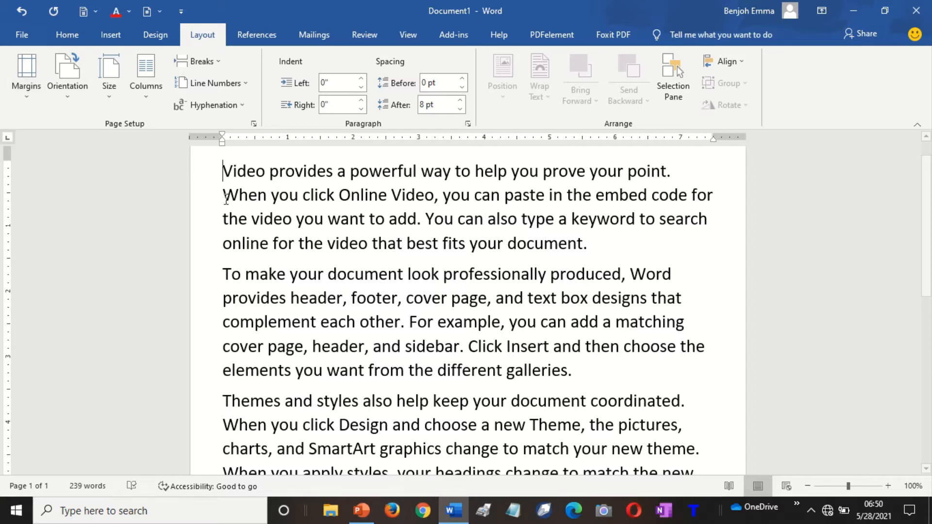
key("Down")
key("Down")
key("Down")
key("Down")
key("Down")
key("Down")
key("Down")
key("Down")
key("Down")
key("Down")
key("Down")
key("Down")
key("Down")
key("Down")
key("Down")
key("Down")
key("Down")
key("Down")
key("Down")
key("Down")
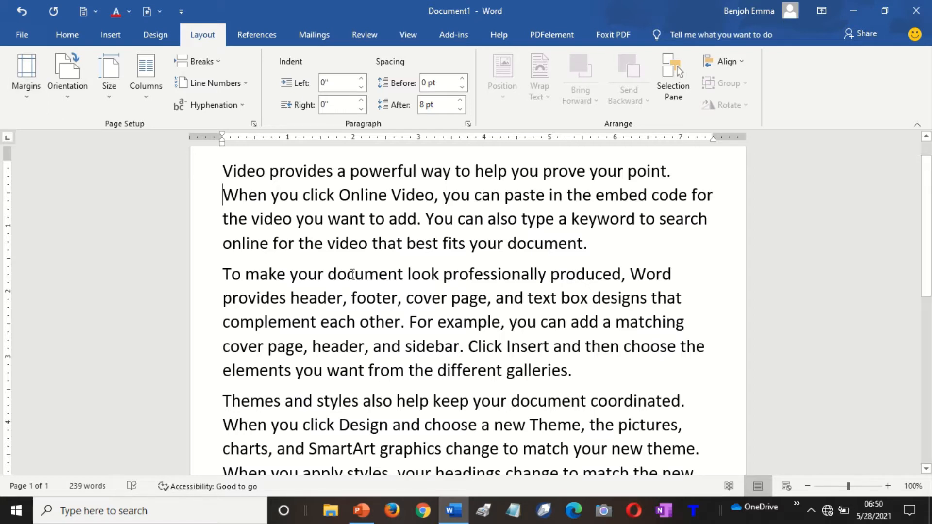
key("Up")
key("Up")
key("Up")
key("Up")
key("Up")
key("Up")
key("Up")
key("Up")
key("Up")
key("Up")
key("Up")
key("Up")
key("Up")
key("Up")
key("Up")
key("Up")
key("Up")
key("Up")
key("Up")
key("Up")
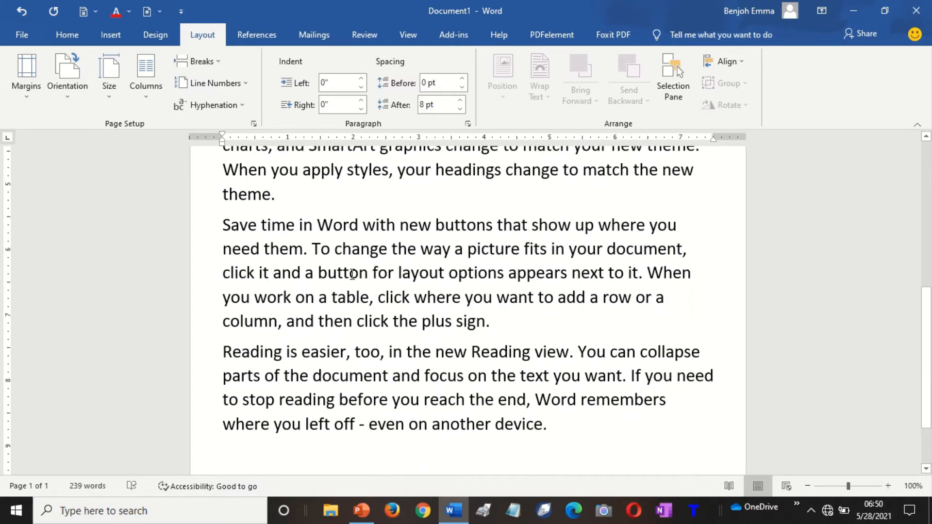
key("Up")
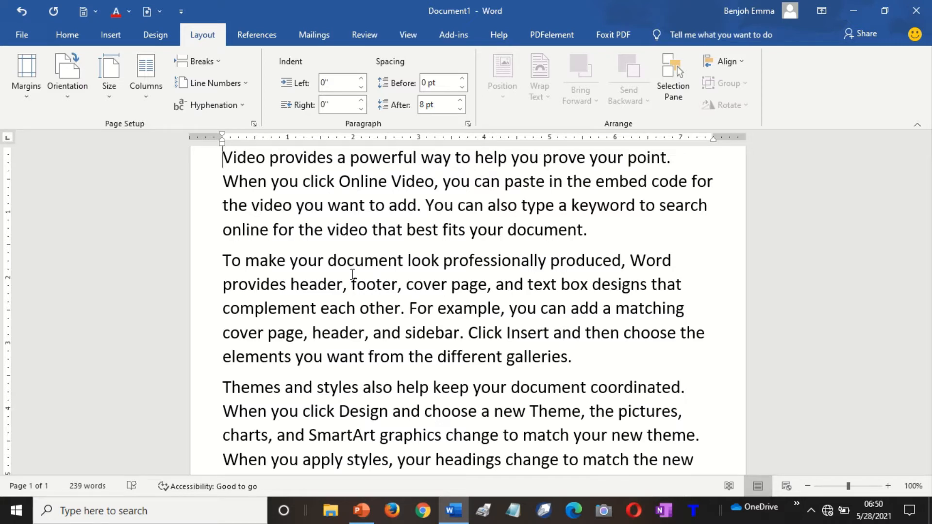
left_click(33, 100)
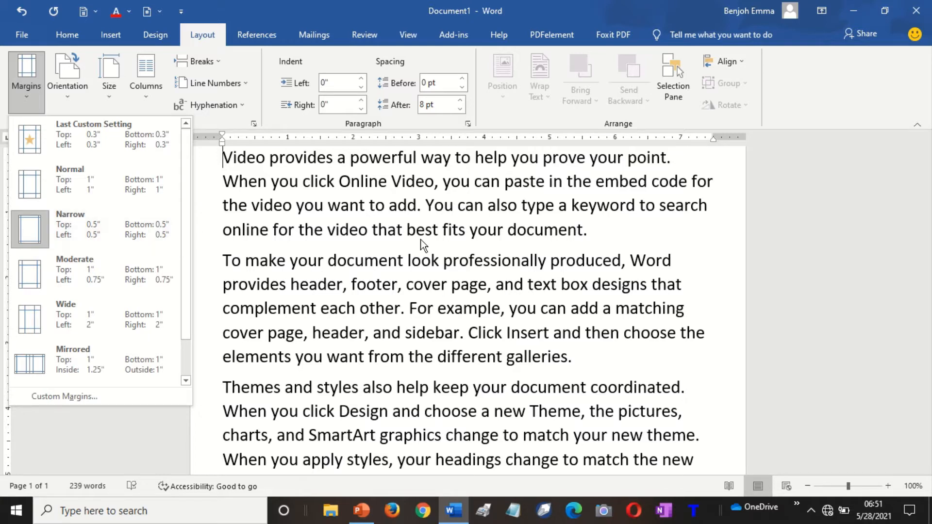
In Page Setup, set the top and left margins to 1 inch.
left_click(386, 207)
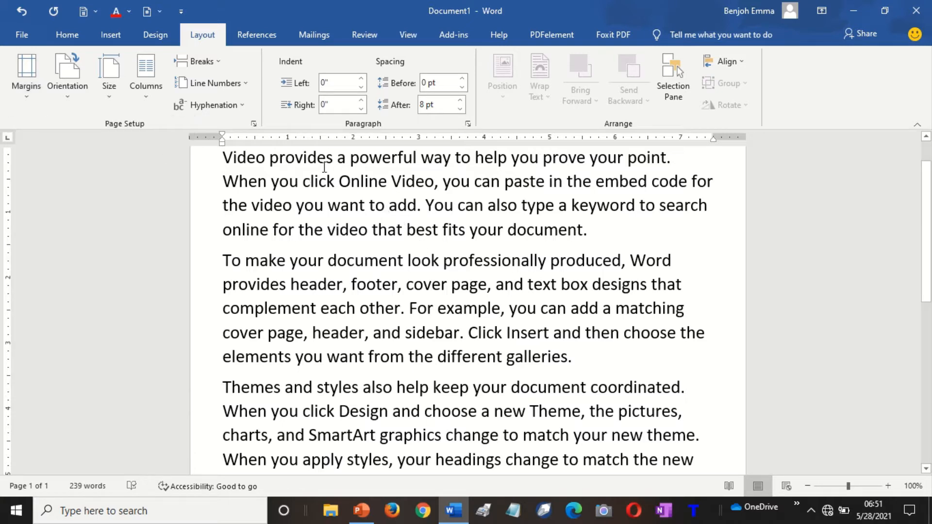
key("ctrl")
key("ctrl")
key("ctrl")
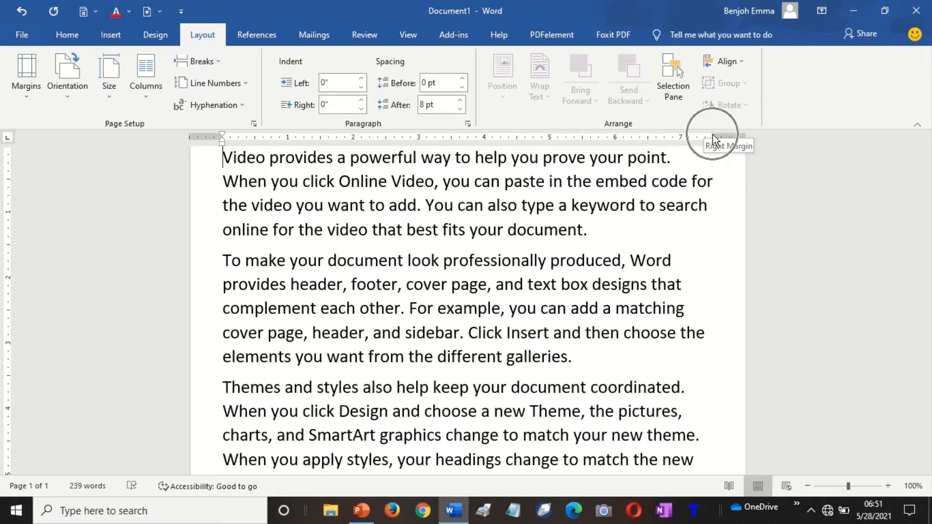
key("ctrl")
double_click(713, 136)
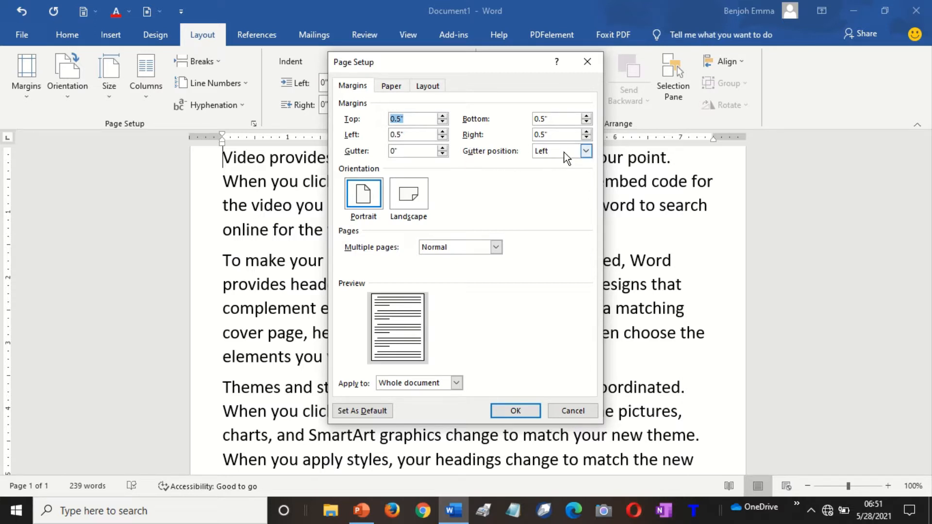
left_click(409, 121)
key("BackSpace")
key("BackSpace")
key("BackSpace")
key("BackSpace")
type("1")
left_click(410, 134)
Set the bottom and right margins to 1 inch and apply the changes.
key("BackSpace")
key("BackSpace")
key("BackSpace")
key("BackSpace")
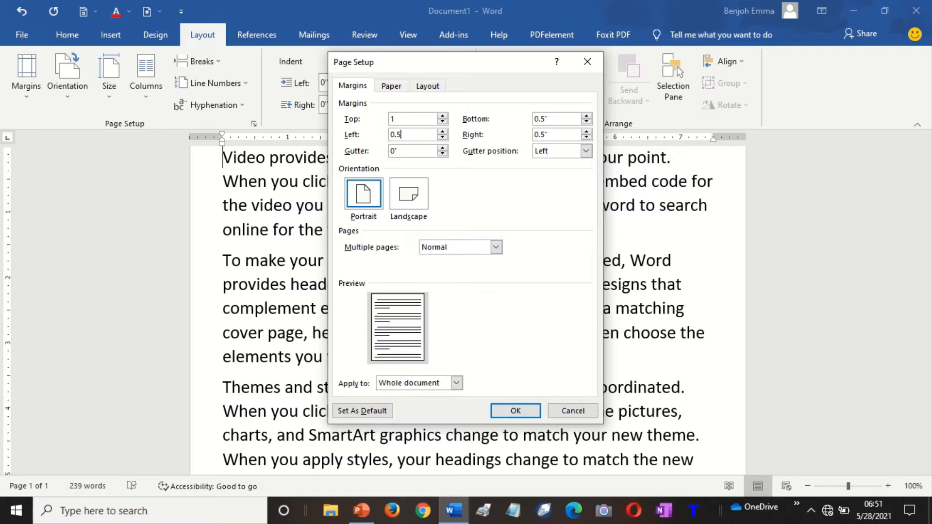
type("1")
left_click(559, 119)
key("BackSpace")
key("BackSpace")
key("BackSpace")
type("1")
left_click(560, 134)
key("BackSpace")
key("BackSpace")
key("BackSpace")
key("BackSpace")
type("1")
left_click(515, 411)
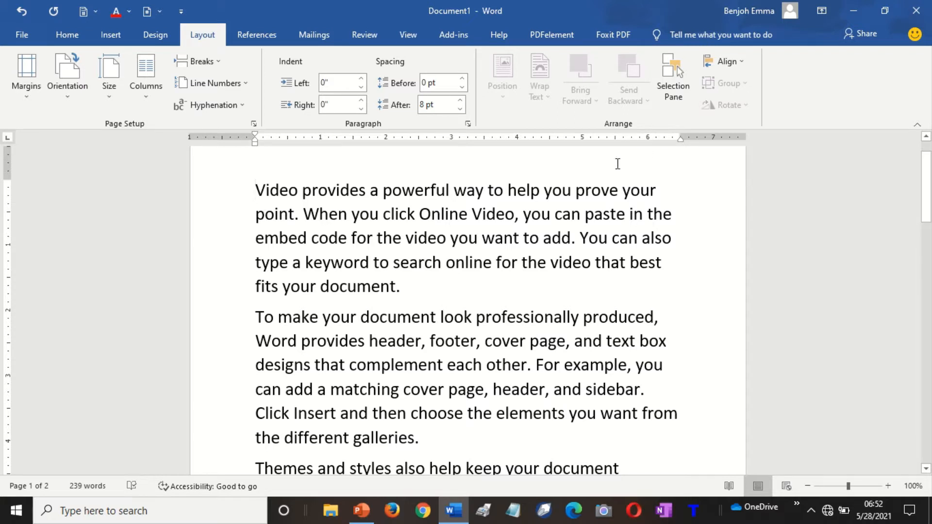
Reapply Narrow 0.5-inch margins to the document.
left_click(417, 238)
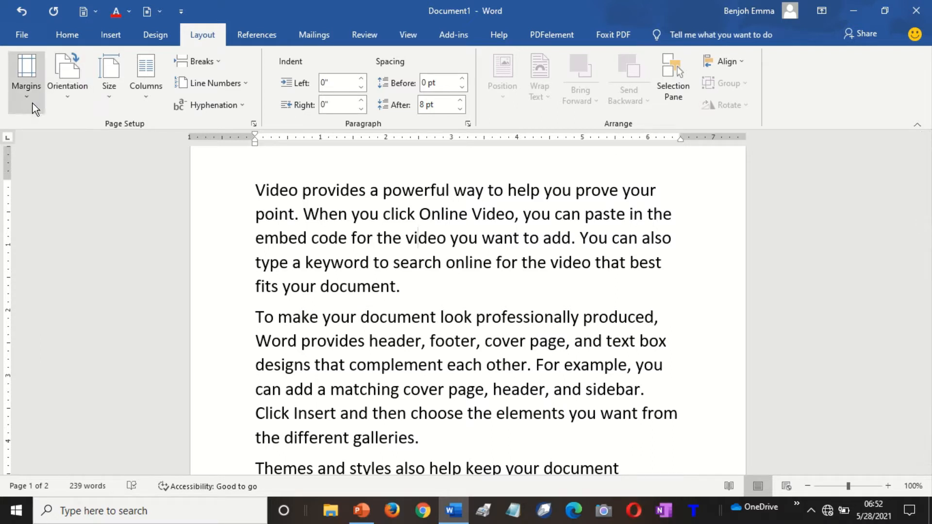
left_click(22, 98)
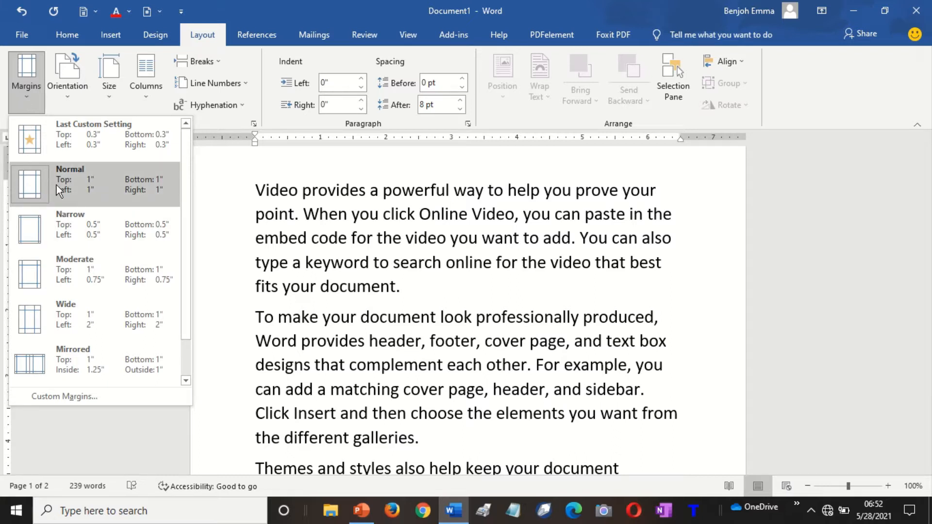
left_click(66, 233)
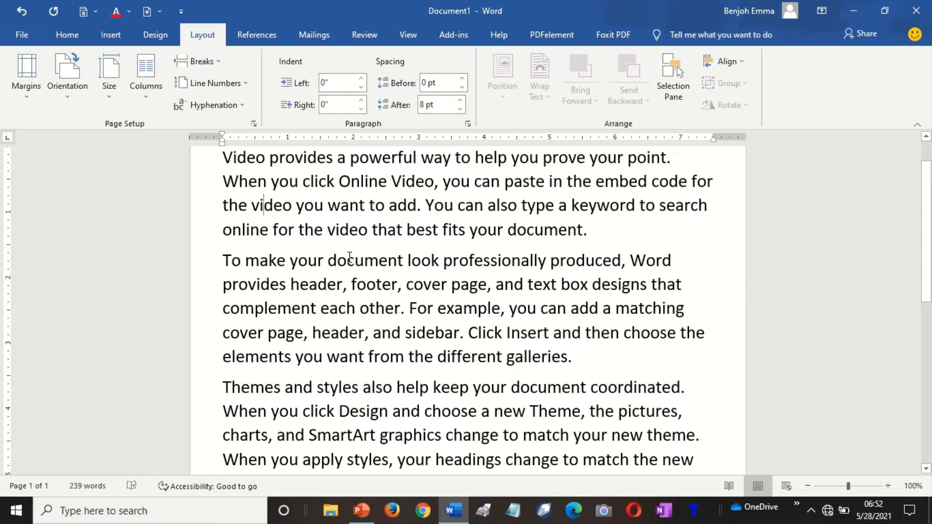
left_click(66, 101)
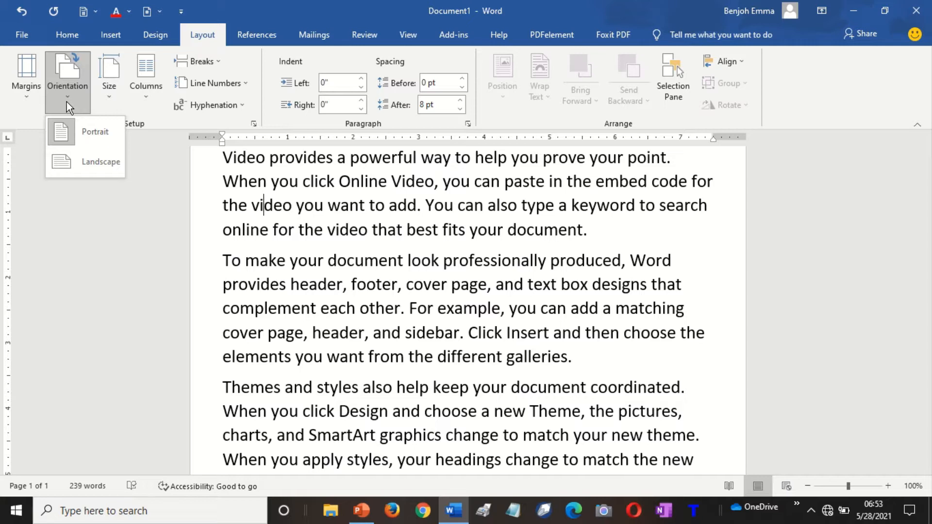
Try landscape orientation, add a page break at the end, then return to portrait.
left_click(81, 127)
left_click(91, 166)
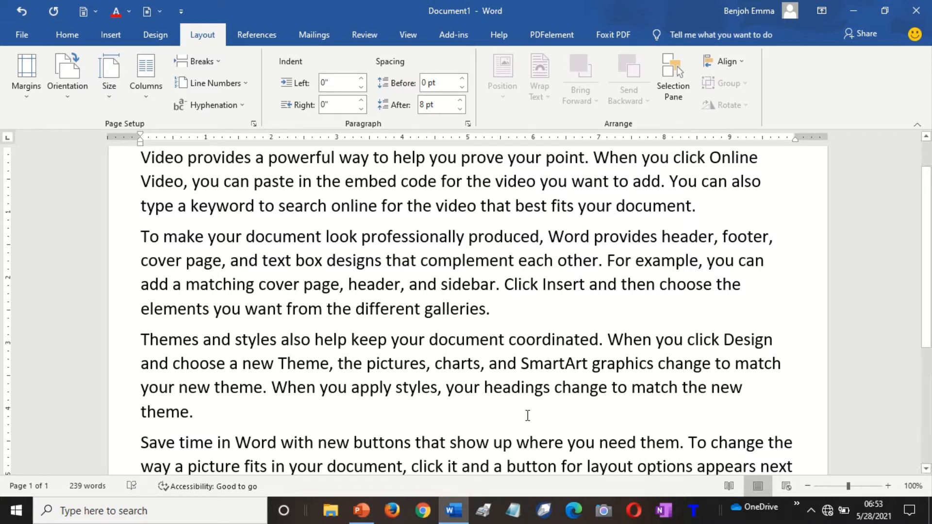
key("ctrl+End")
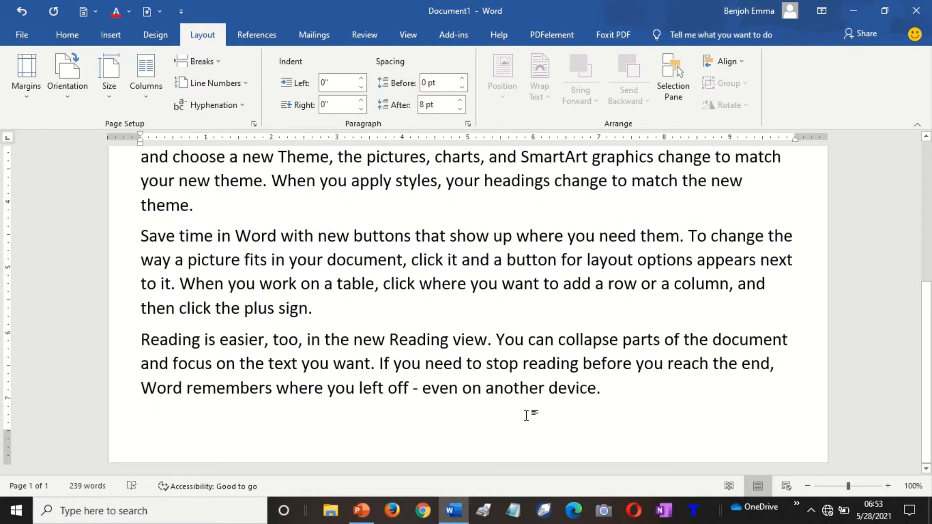
key("ctrl+Return")
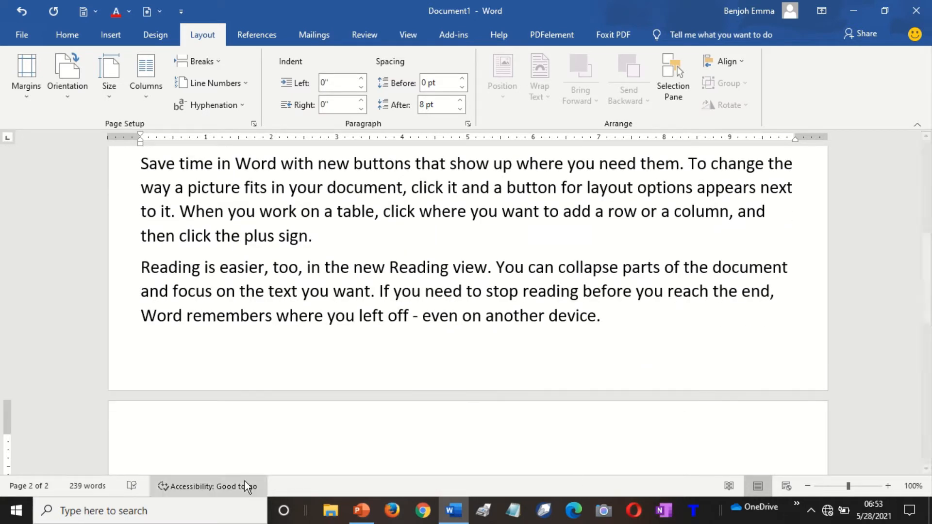
left_click(66, 97)
left_click(85, 129)
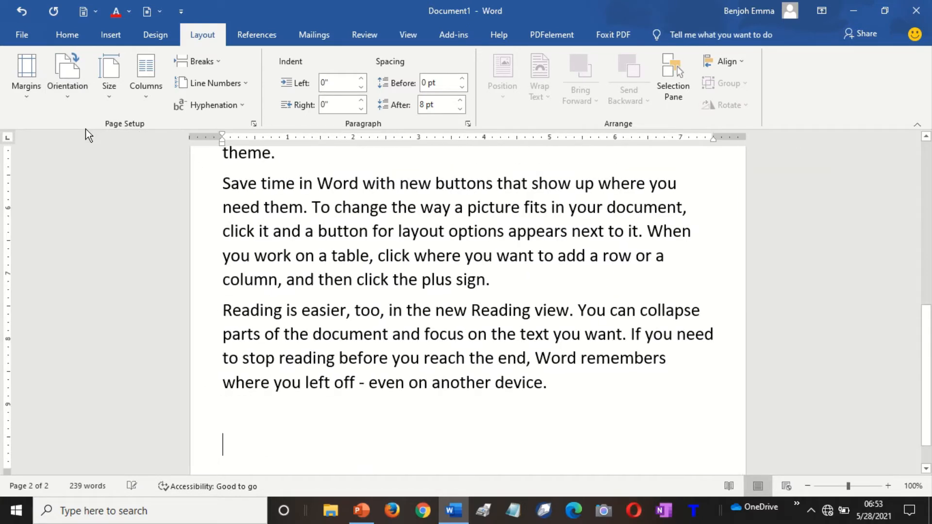
Insert a page break and generate five more sample paragraphs on page 2 with =rand().
left_click(807, 486)
left_click(807, 486)
left_click(808, 485)
left_click(808, 486)
left_click(807, 485)
left_click(807, 485)
left_click(807, 486)
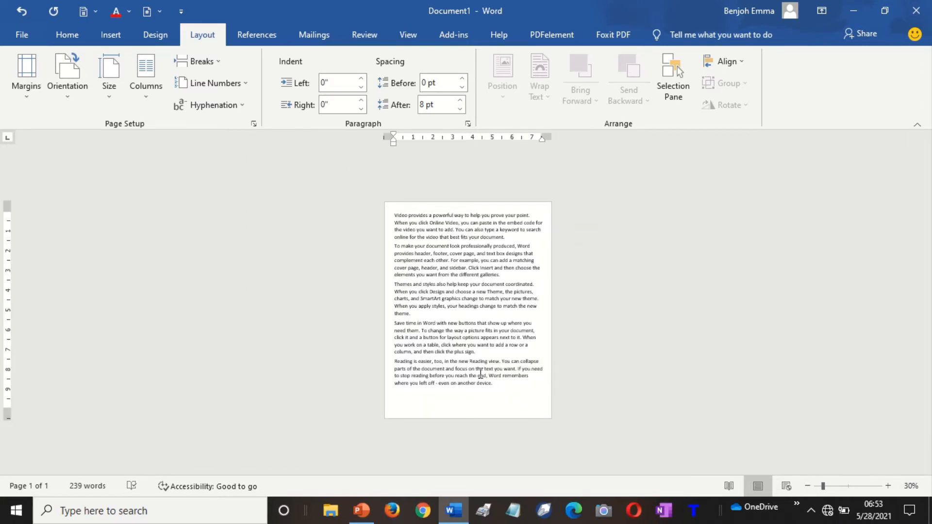
key("ctrl+Return")
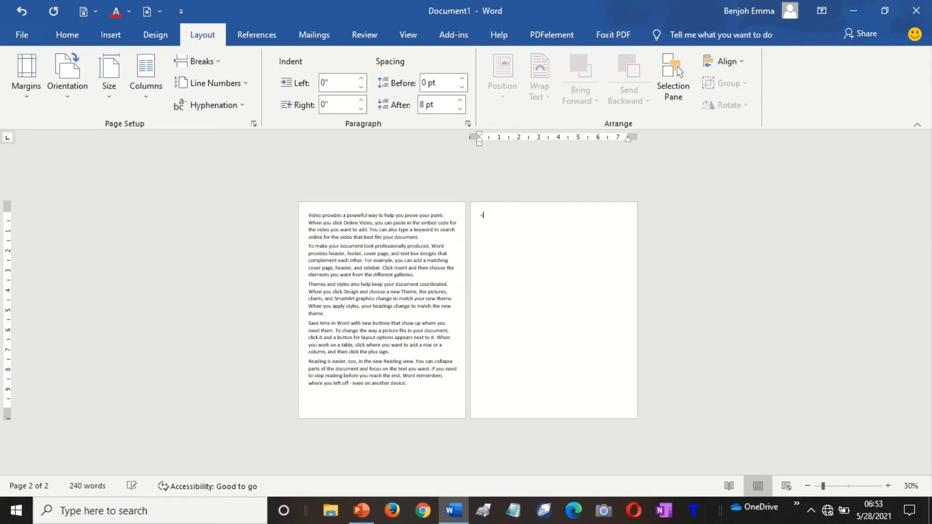
type("=rand()")
key("Return")
key("BackSpace")
key("BackSpace")
key("BackSpace")
key("BackSpace")
key("BackSpace")
key("BackSpace")
type("rand()")
key("Return")
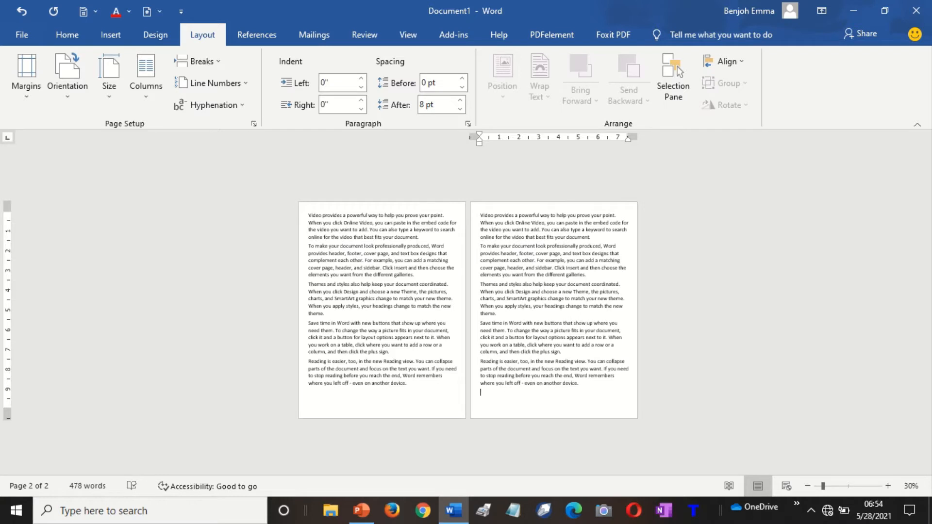
left_click_drag(471, 222, 486, 235)
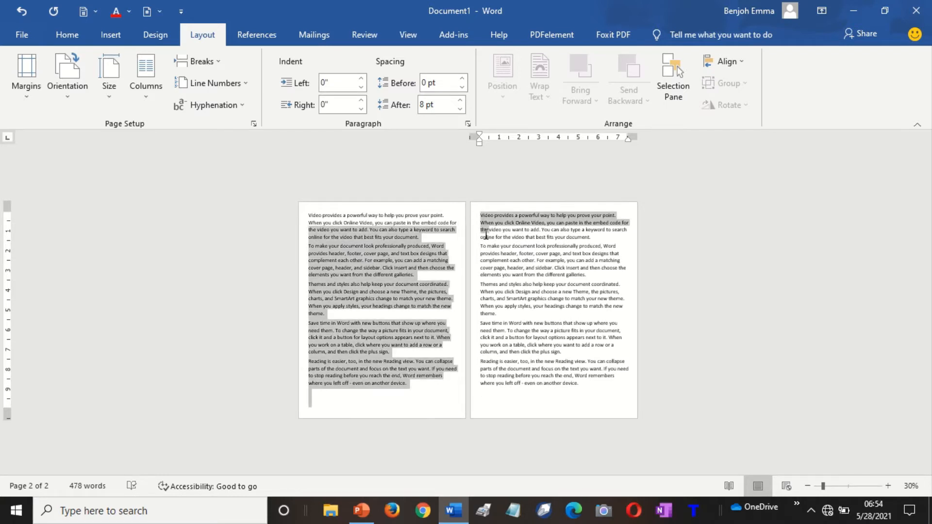
left_click(486, 235)
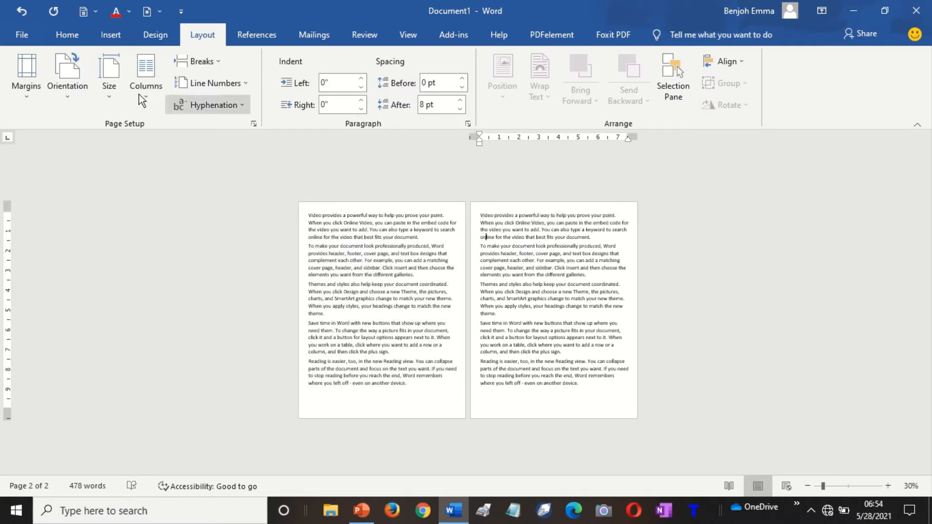
left_click(65, 92)
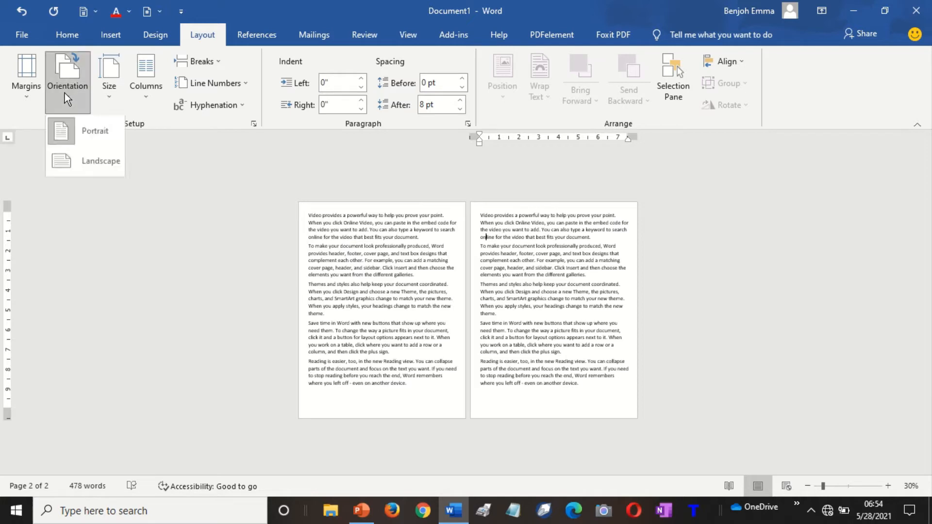
left_click(97, 163)
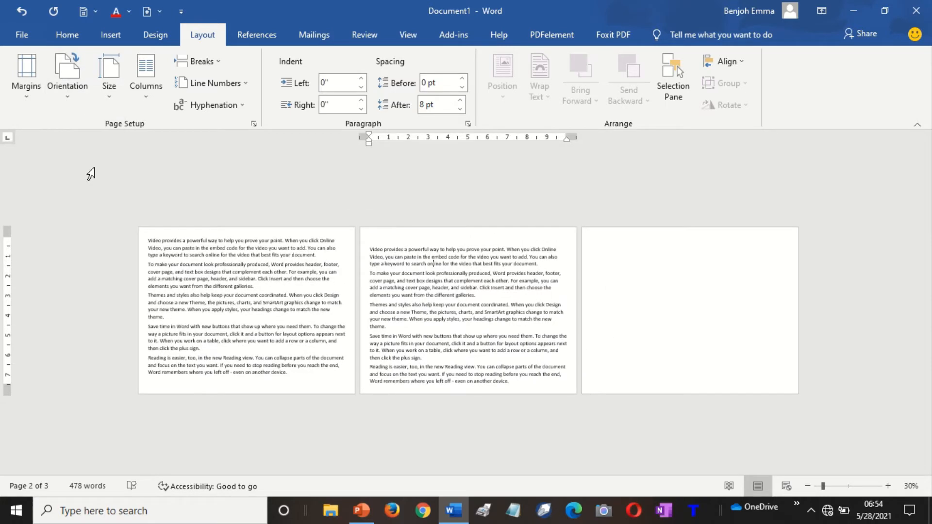
key("ctrl+z")
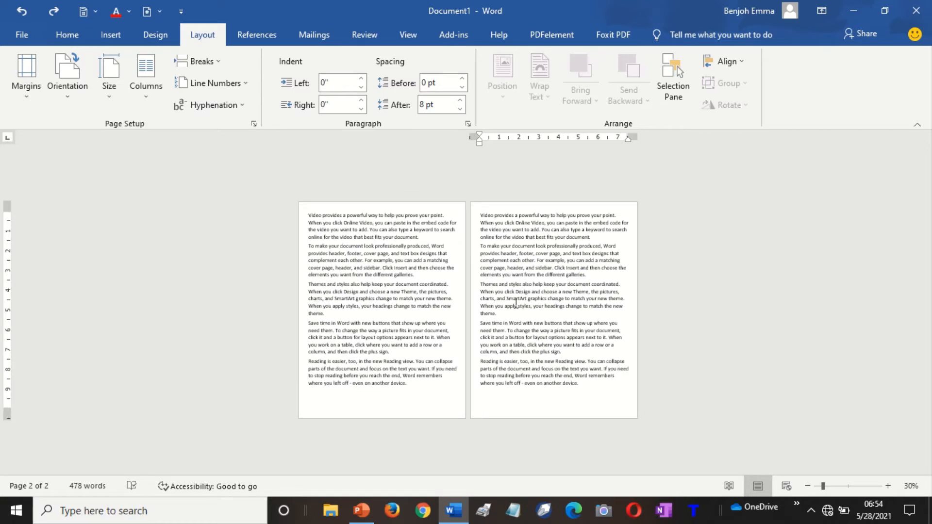
left_click_drag(480, 215, 583, 402)
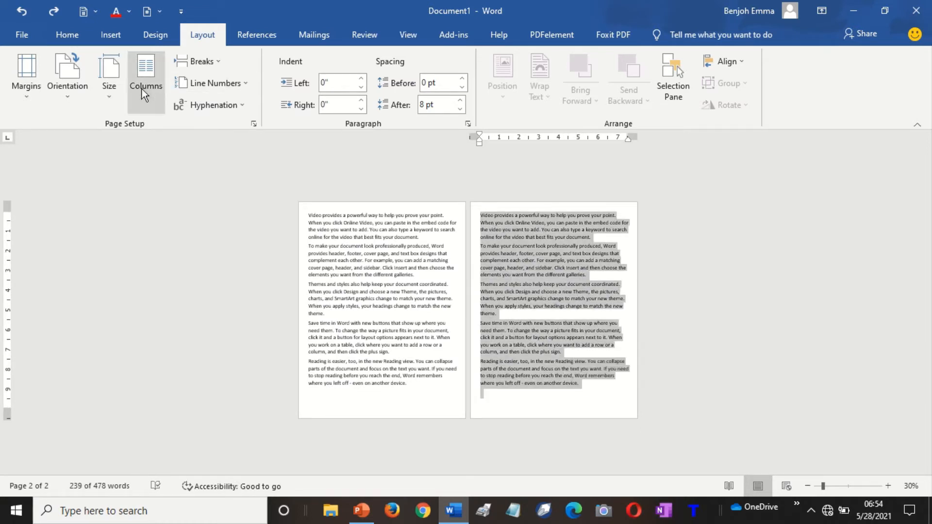
left_click(77, 94)
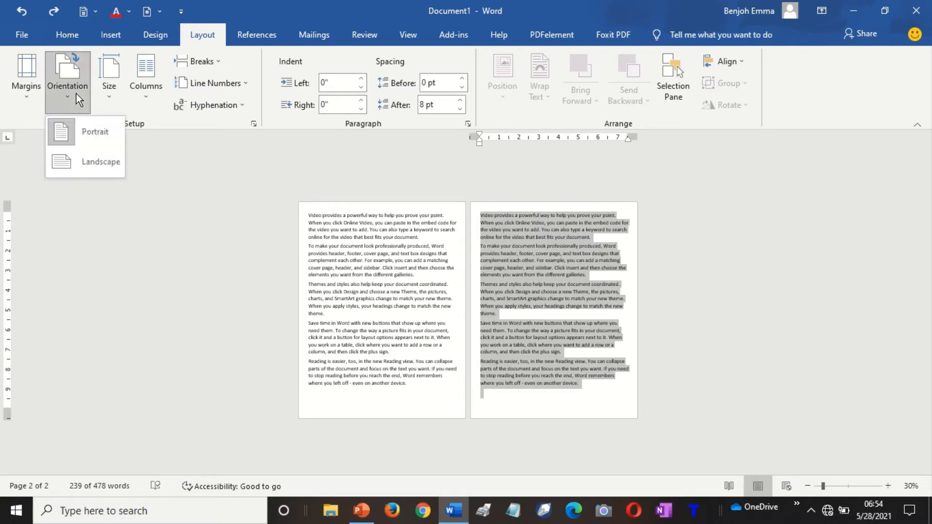
left_click(98, 170)
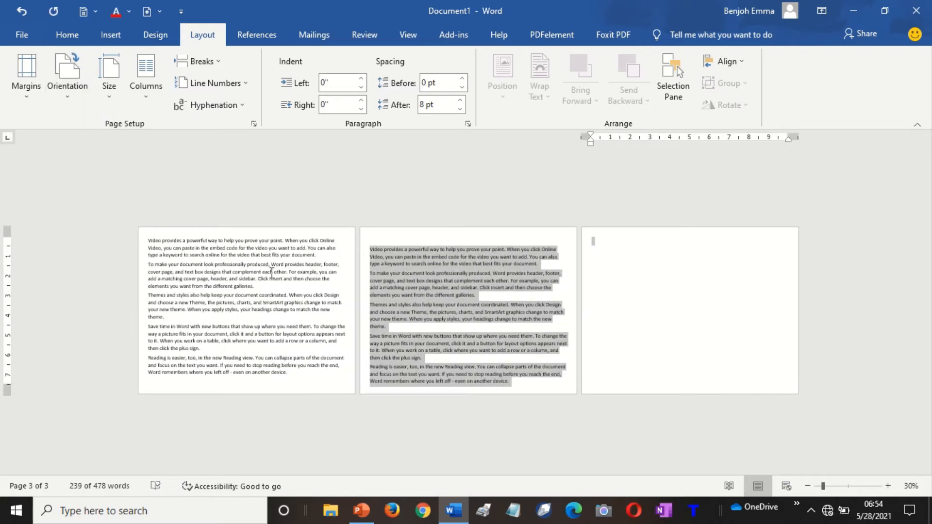
key("ctrl+z")
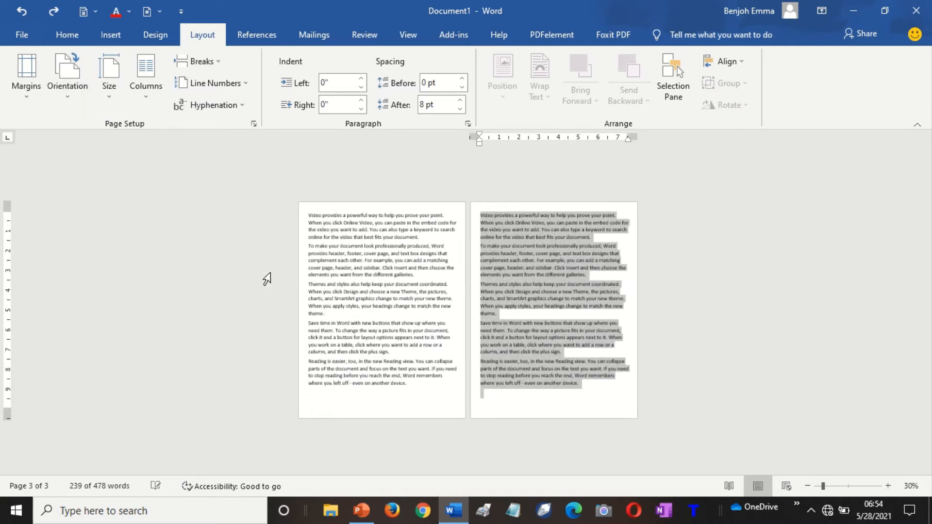
left_click(553, 351)
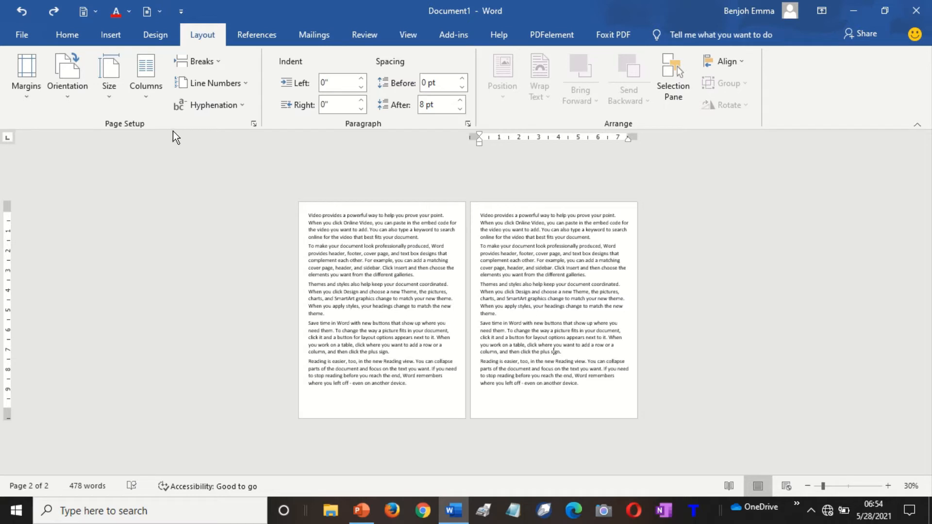
left_click(68, 97)
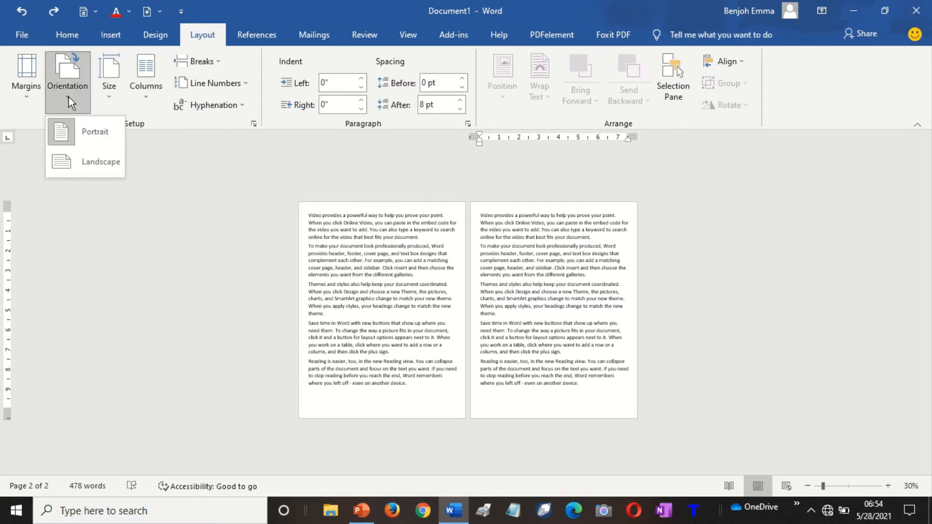
left_click(535, 266)
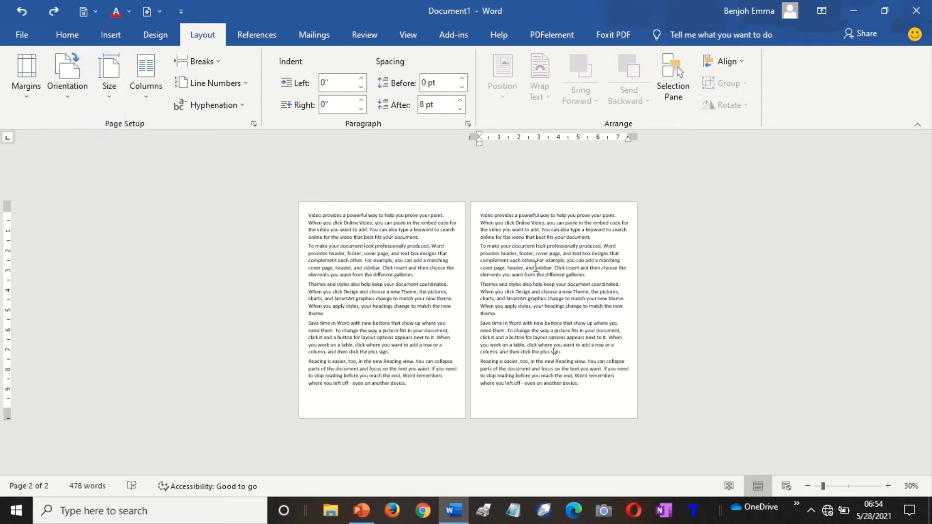
left_click(886, 486)
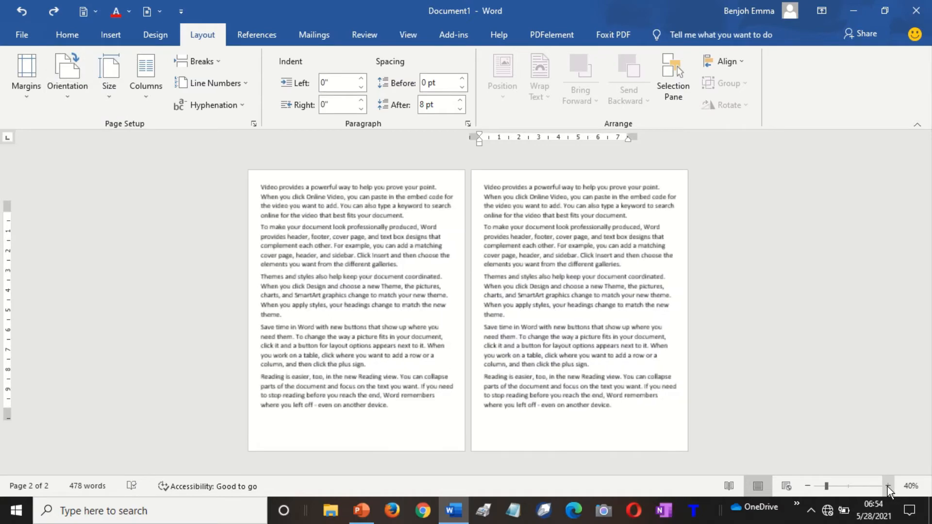
left_click(887, 486)
left_click(887, 486)
left_click(887, 486)
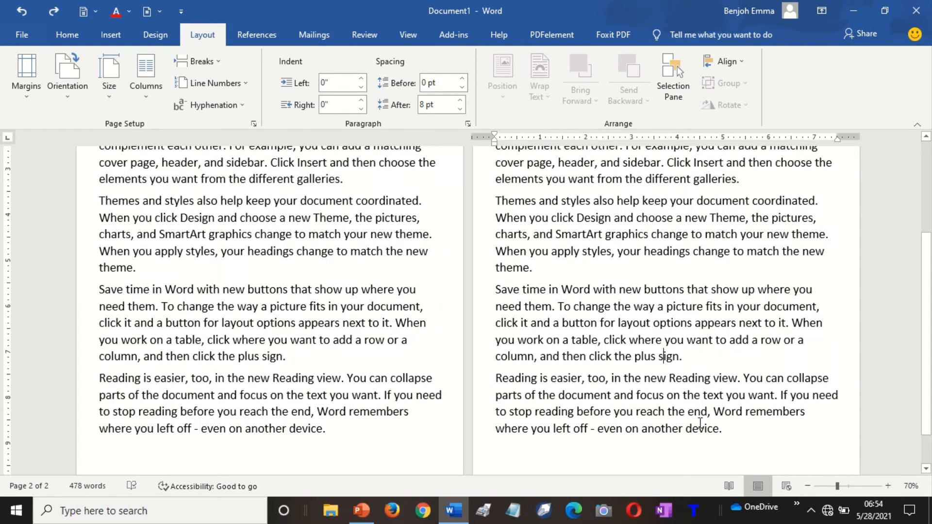
key("ctrl+Home")
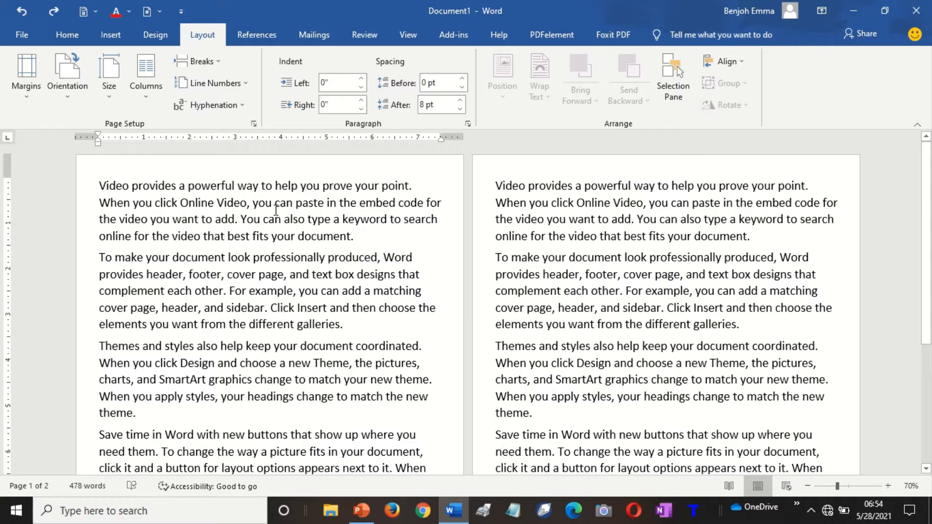
Insert a Next Page section break at the start of page 2.
left_click(217, 63)
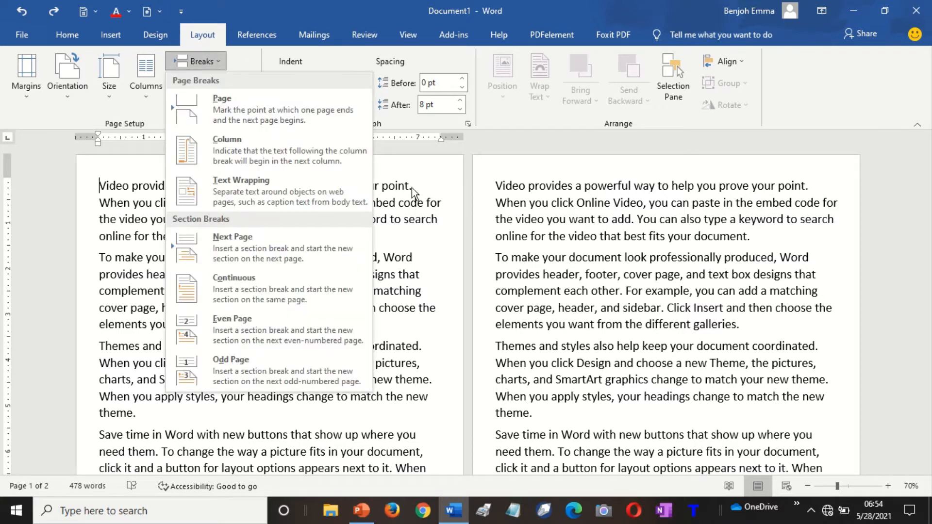
left_click(495, 193)
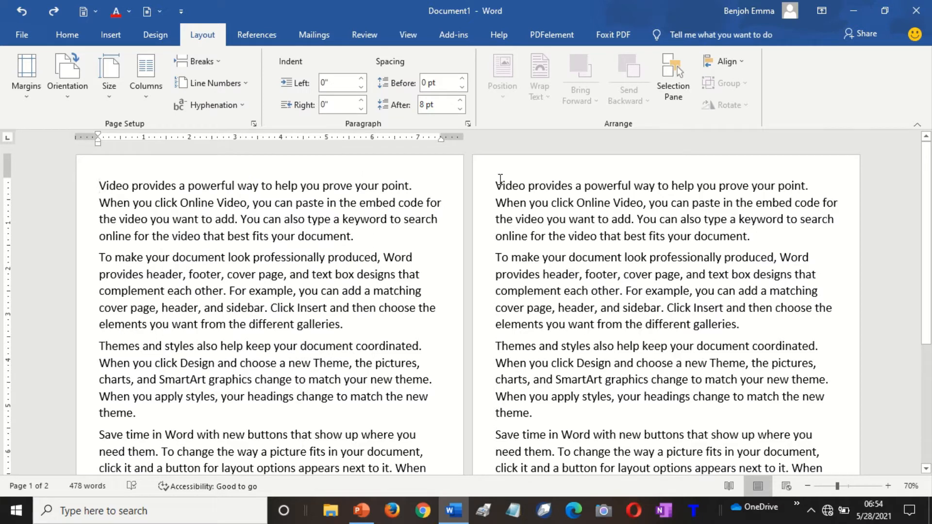
left_click(500, 180)
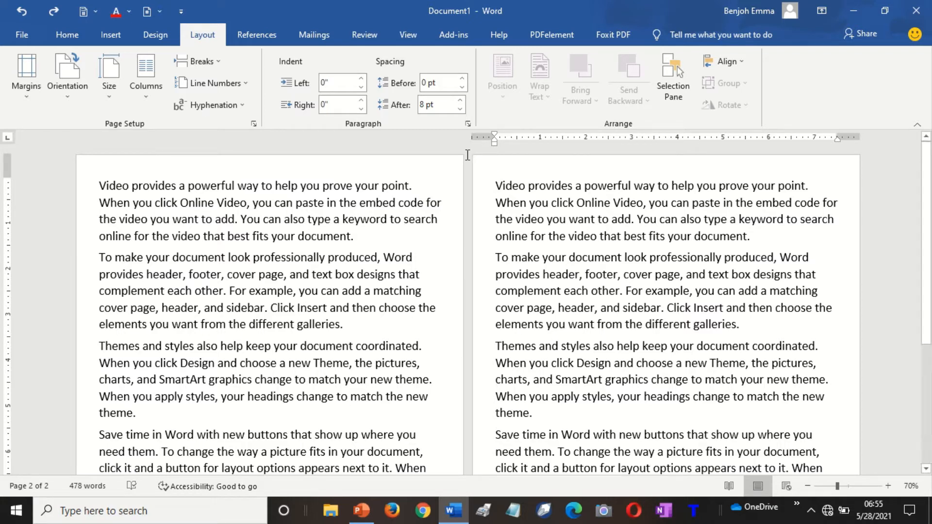
left_click(211, 64)
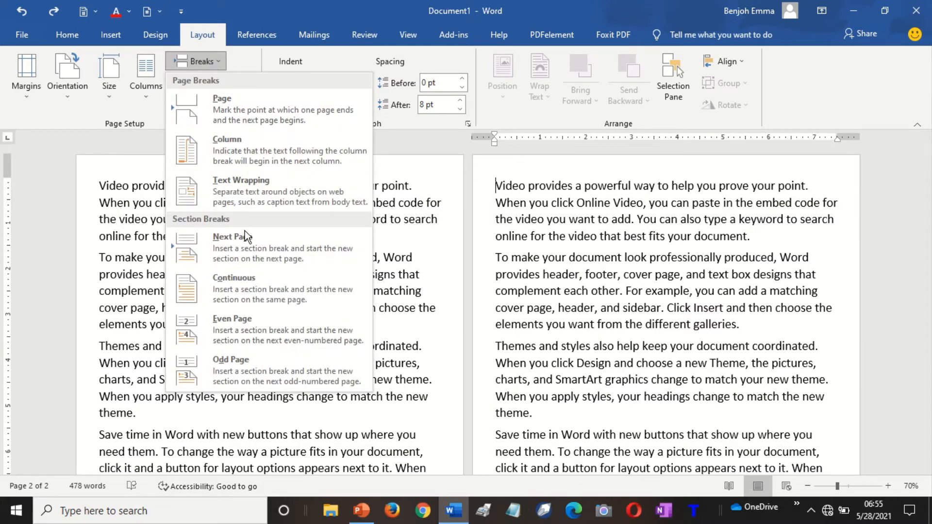
left_click(258, 247)
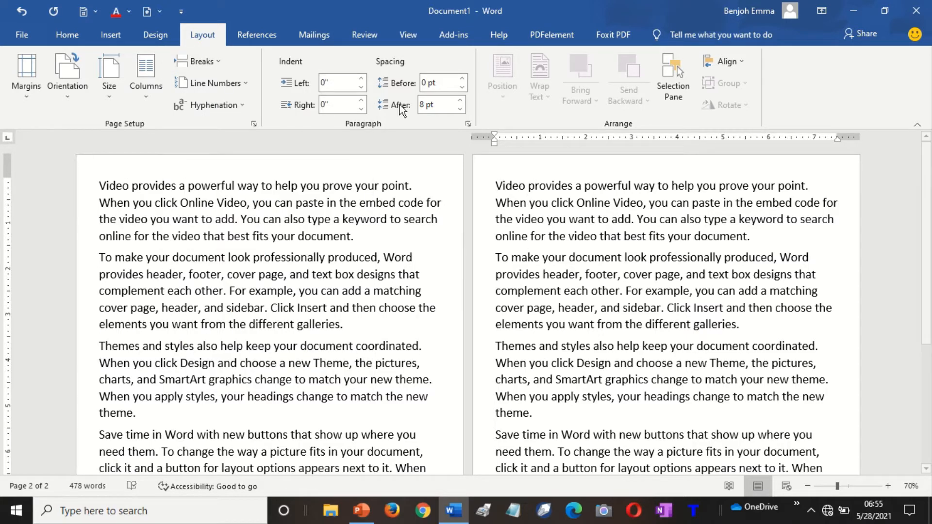
Make the new section landscape and zoom out to view both pages.
left_click(75, 96)
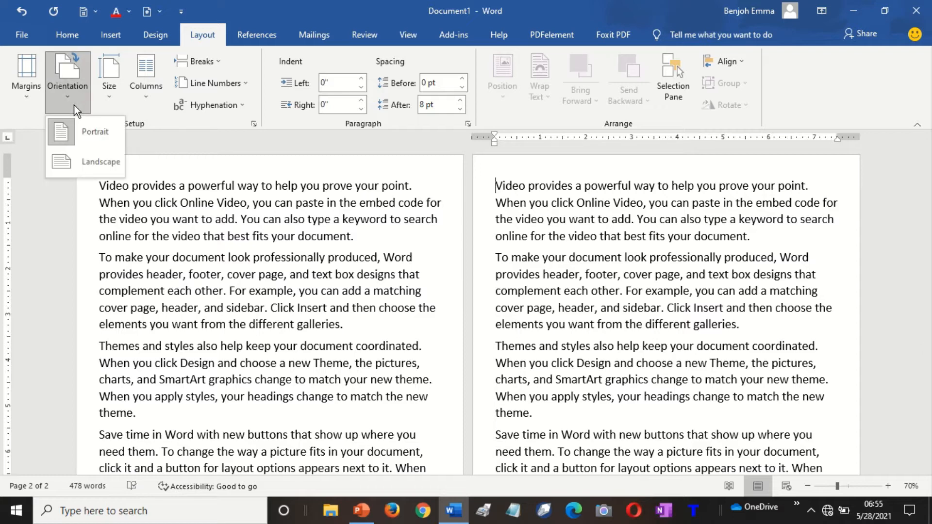
left_click(82, 162)
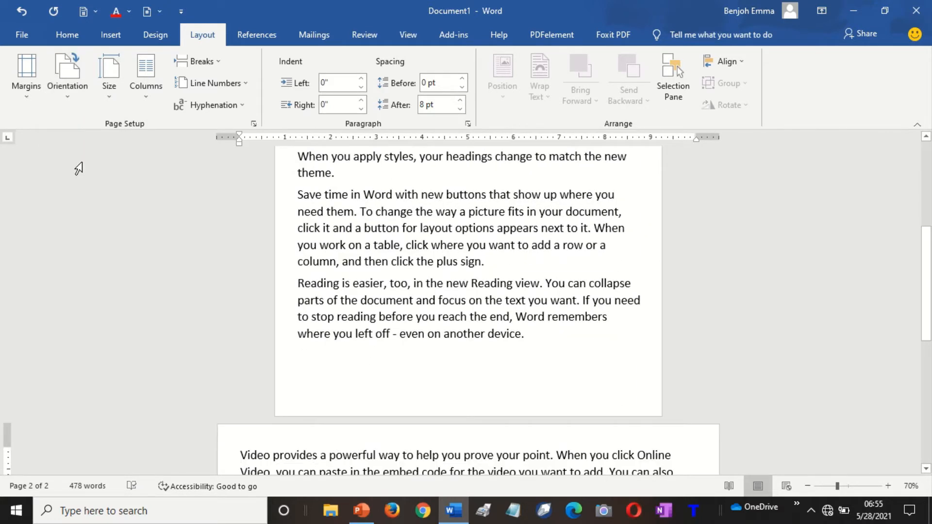
left_click(804, 484)
left_click(805, 484)
left_click(805, 485)
left_click(804, 486)
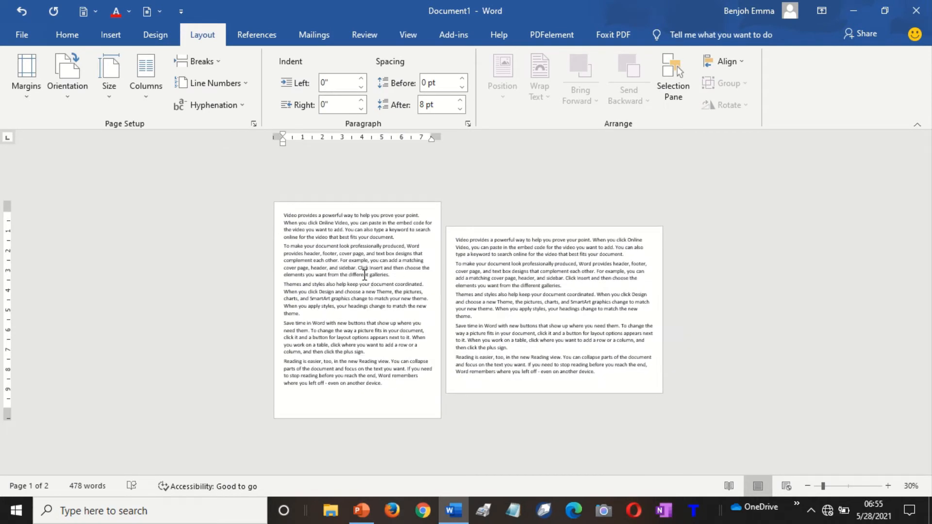
left_click(579, 303)
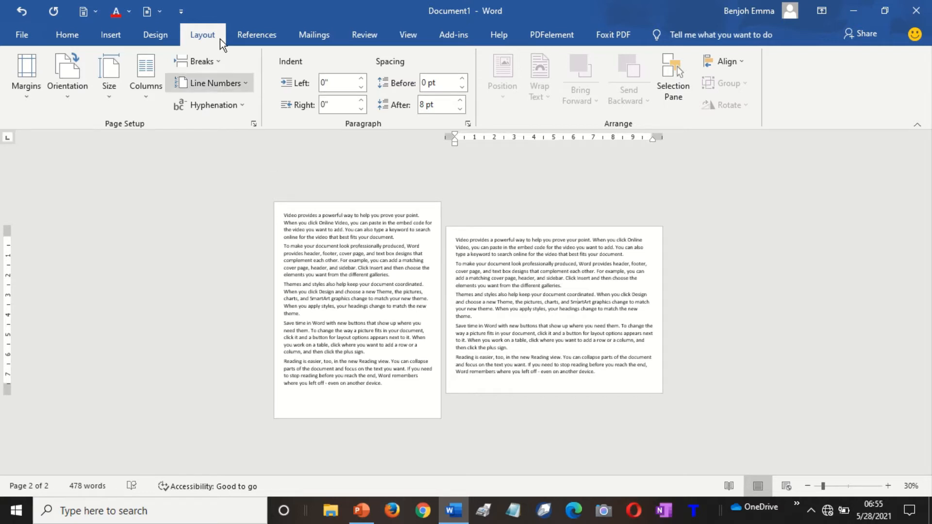
Open the Size gallery to view the available paper sizes.
left_click(105, 99)
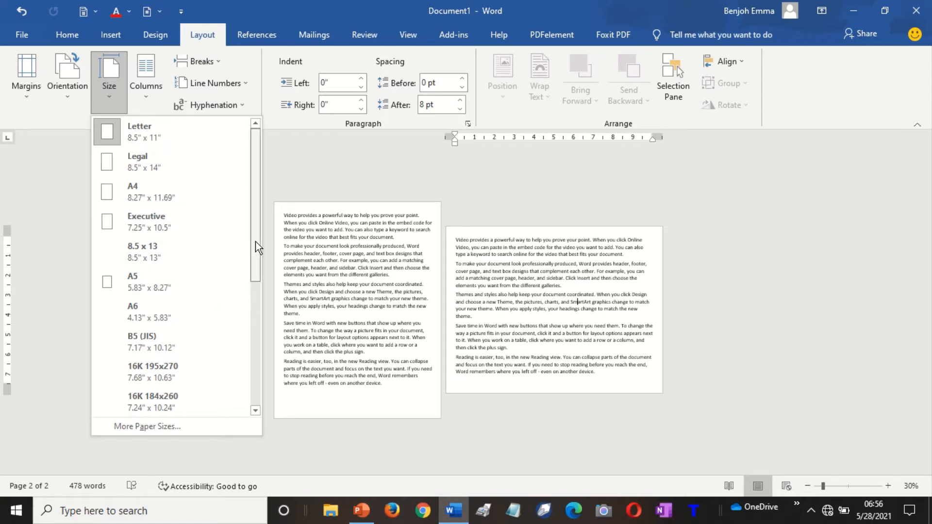
Set page 2's paper size to A4 (8.27" x 11.69") and zoom back in.
left_click_drag(256, 241, 260, 389)
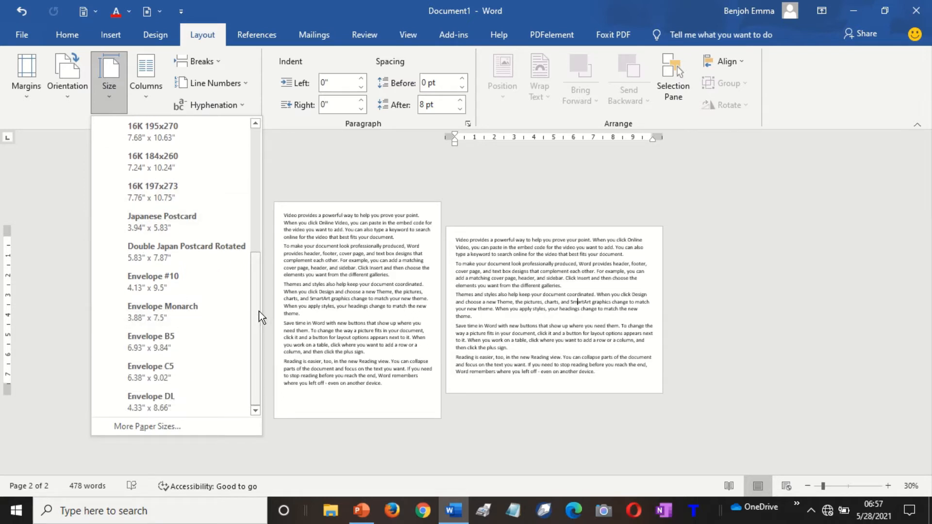
left_click_drag(258, 311, 261, 177)
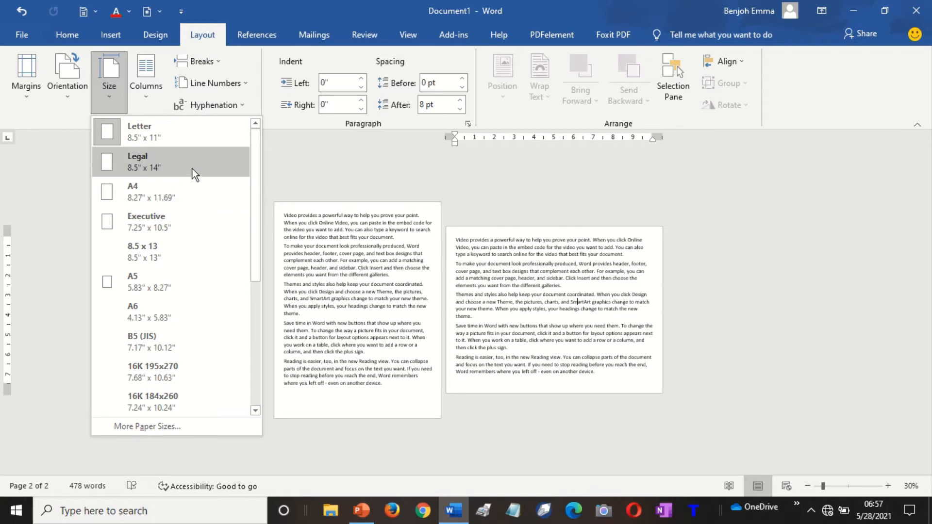
left_click(147, 191)
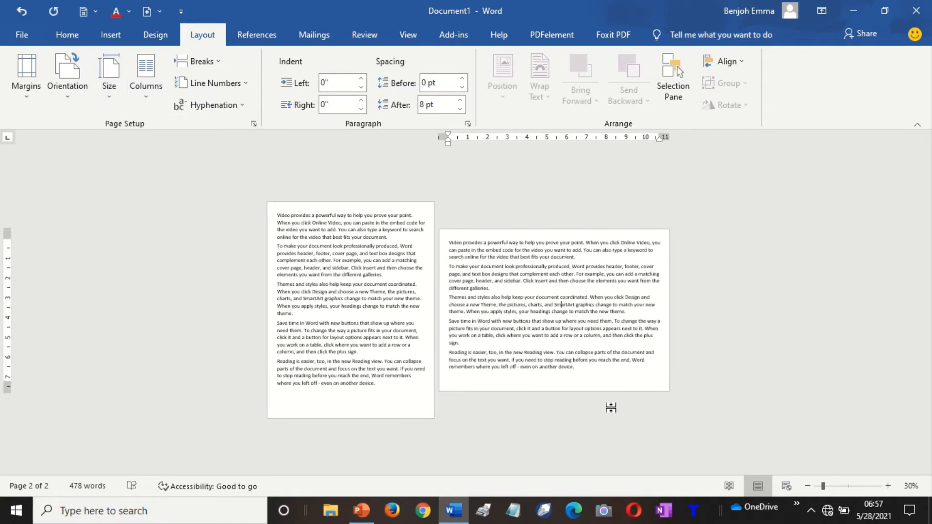
left_click(888, 486)
left_click(888, 485)
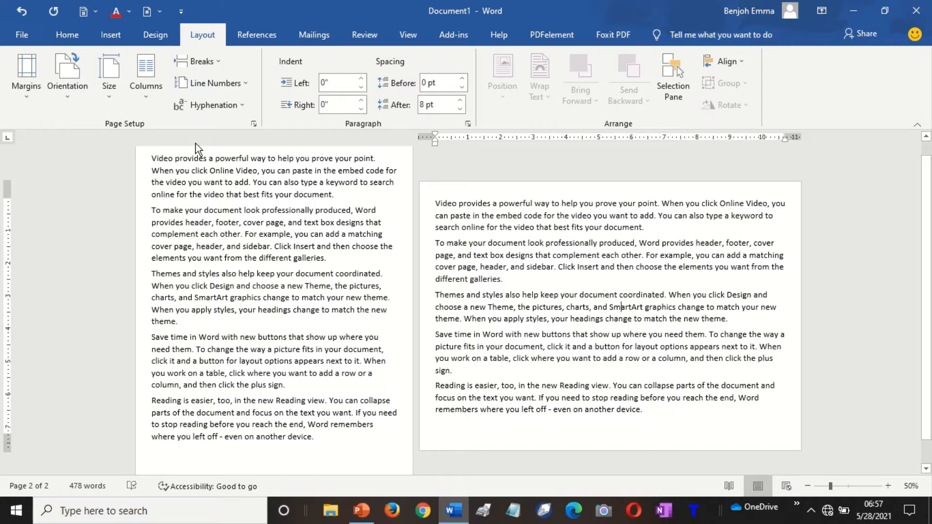
Look over the Columns choices, then drag-select all of page 1's text.
left_click(149, 108)
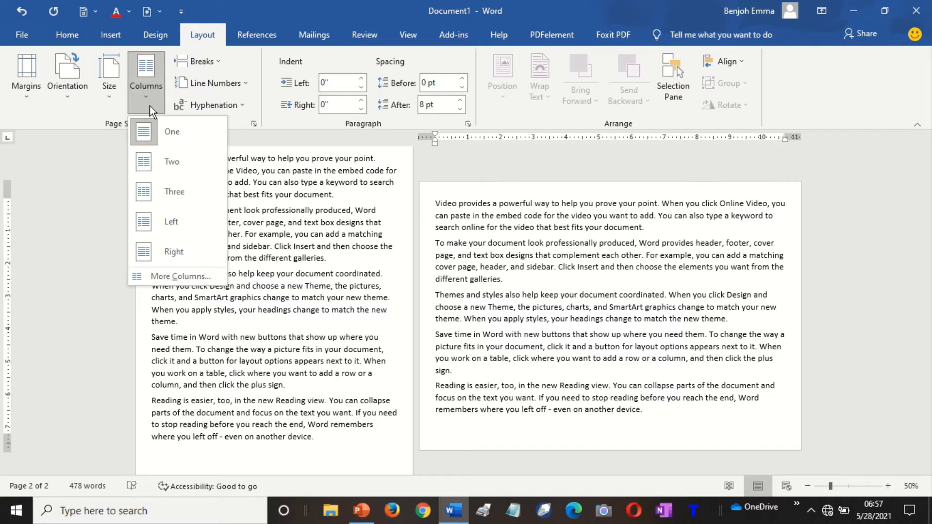
left_click(312, 238)
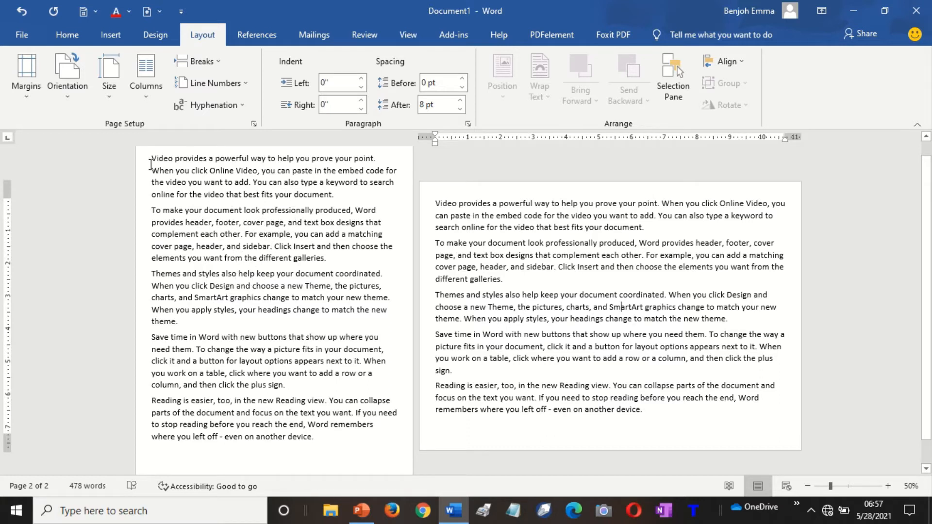
left_click_drag(152, 159, 383, 442)
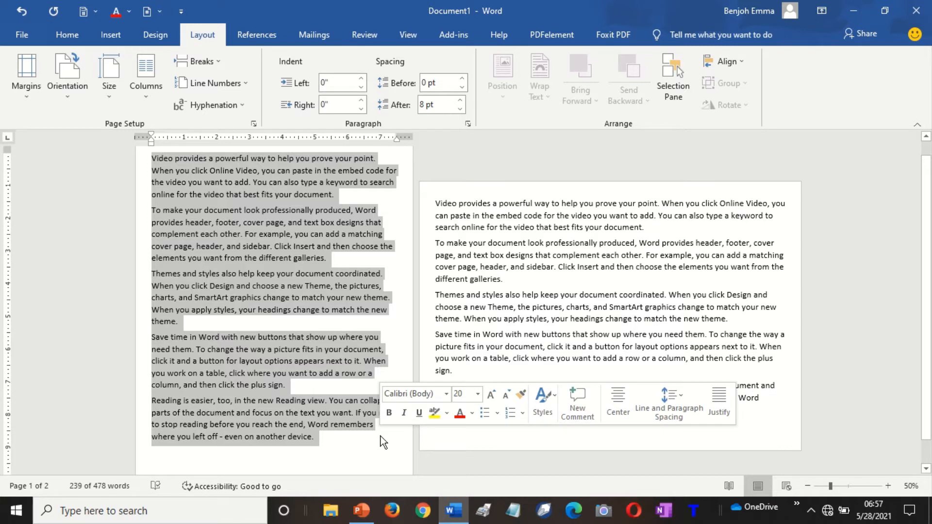
Apply the Two-column preset to page 1's selected text and zoom out to view every page.
left_click(147, 98)
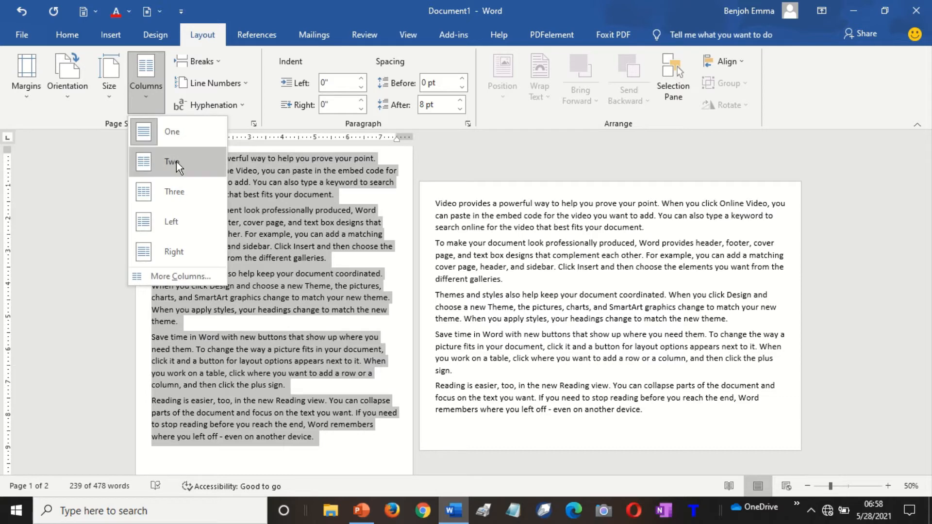
left_click(176, 161)
left_click(296, 277)
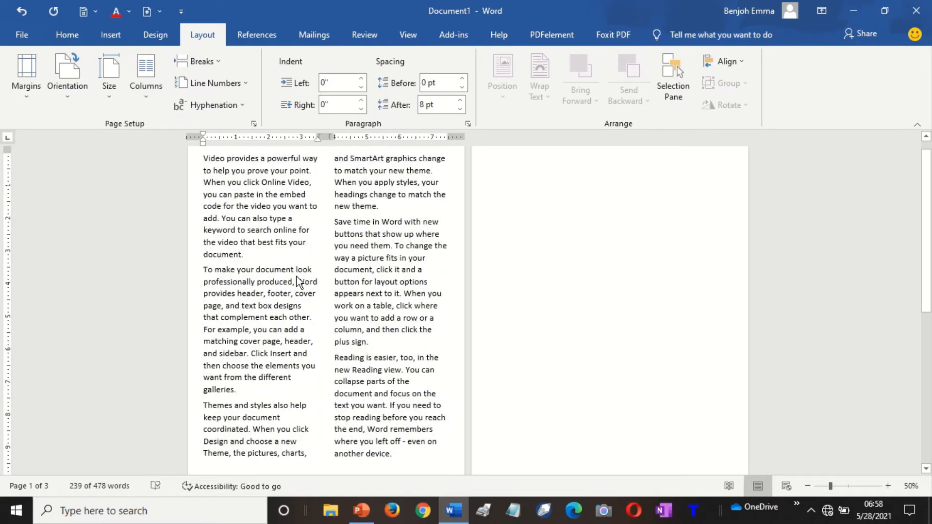
left_click(267, 203)
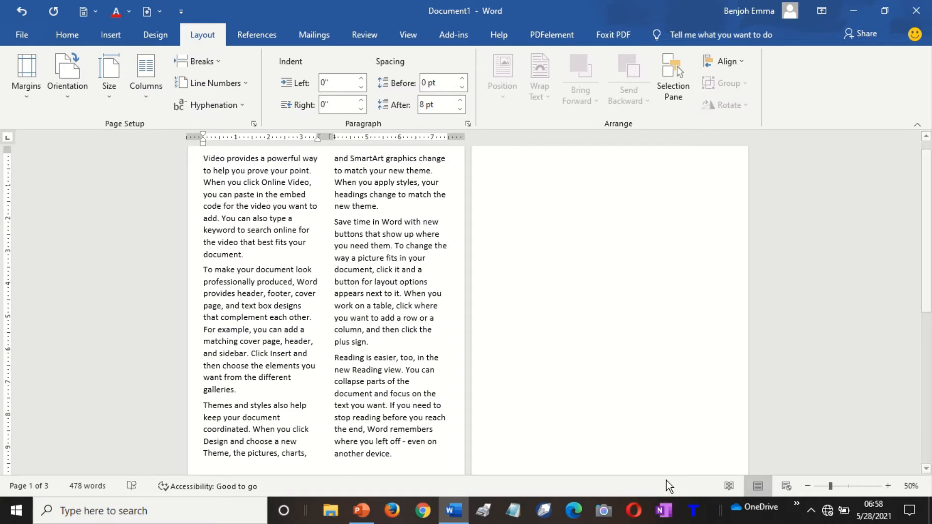
left_click(808, 486)
left_click(808, 485)
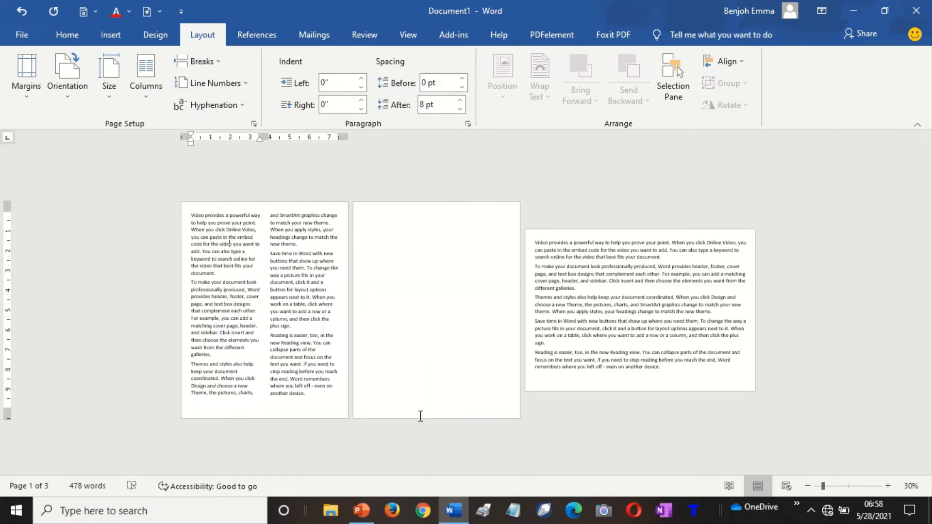
Reselect page 1's two-column text and switch it to the Three-column preset.
left_click(270, 274)
left_click_drag(189, 215, 354, 414)
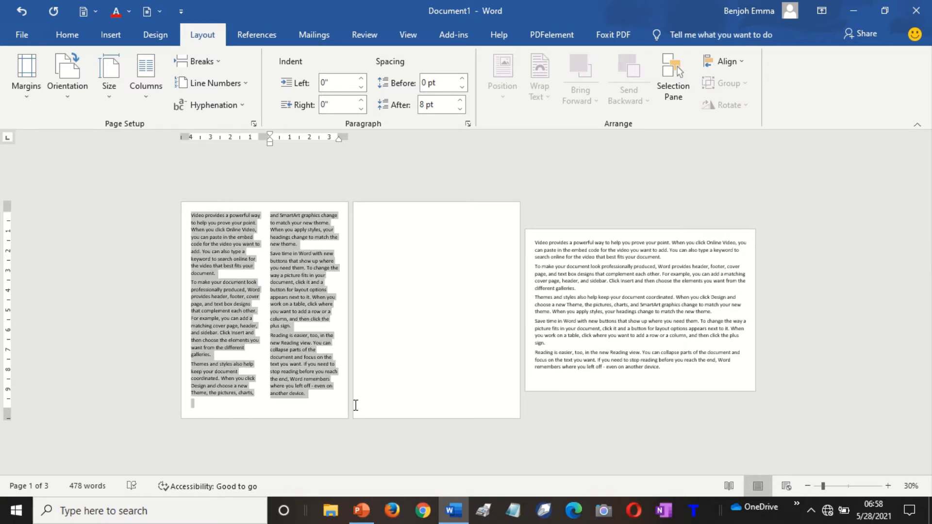
left_click(146, 97)
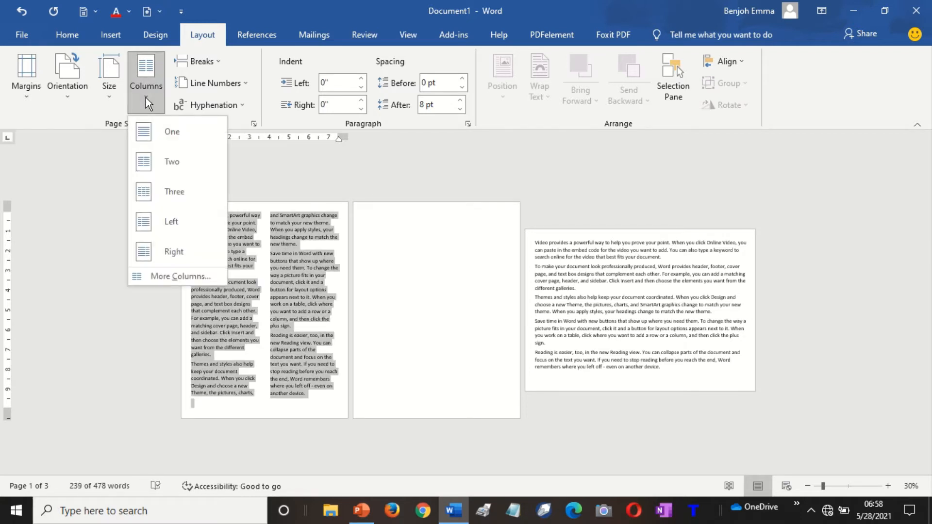
left_click(182, 194)
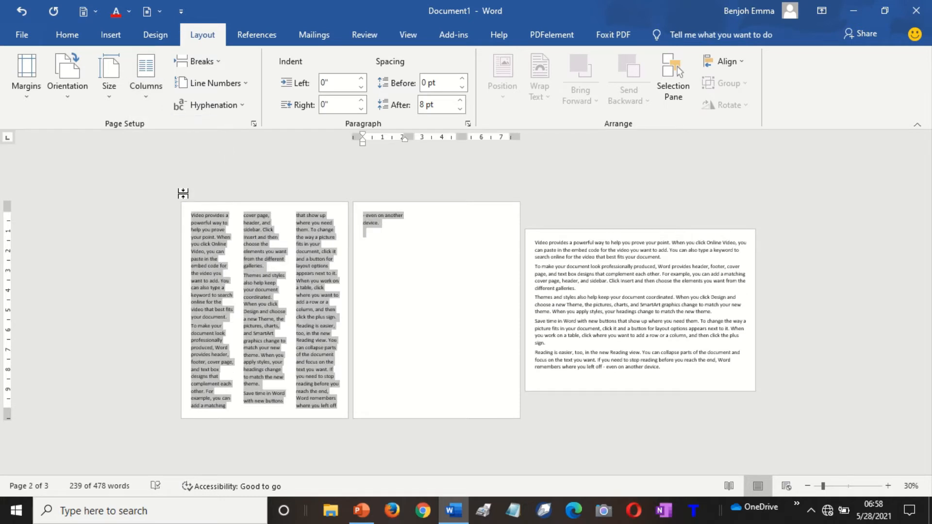
left_click(451, 308)
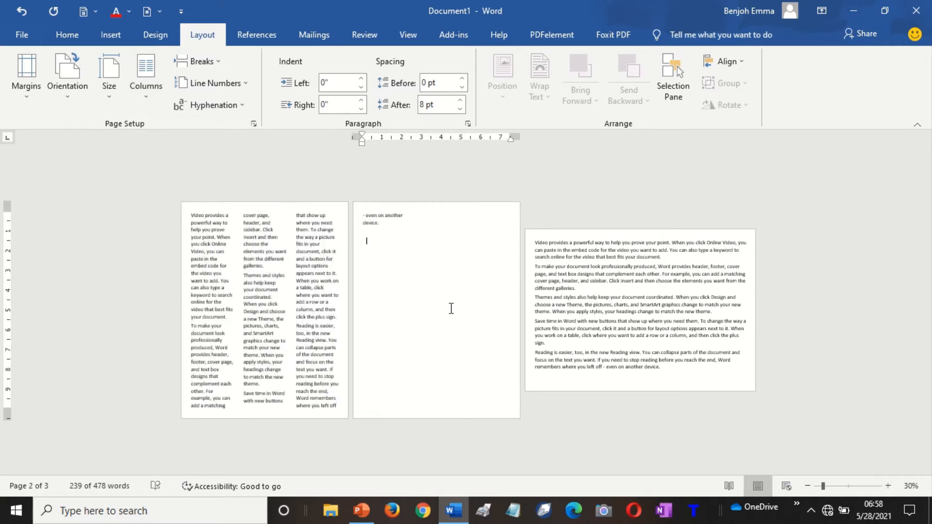
left_click(274, 289)
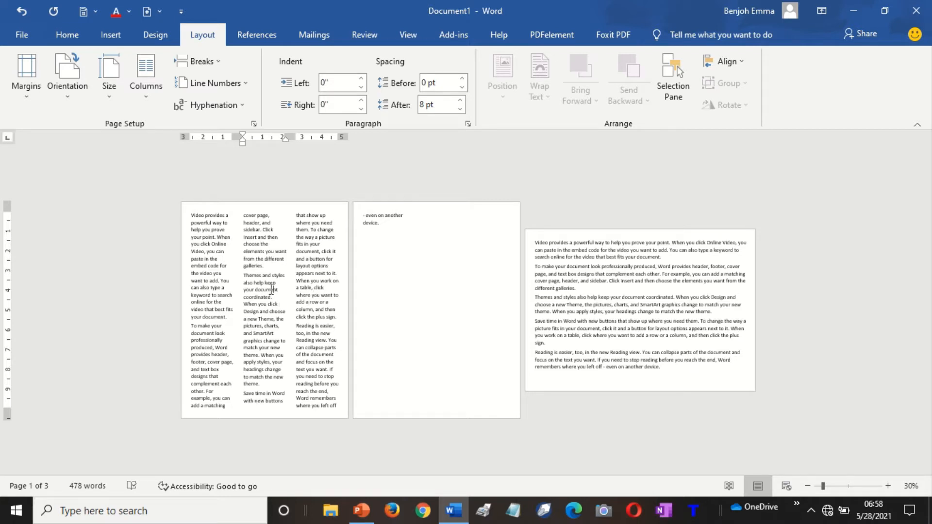
left_click(145, 96)
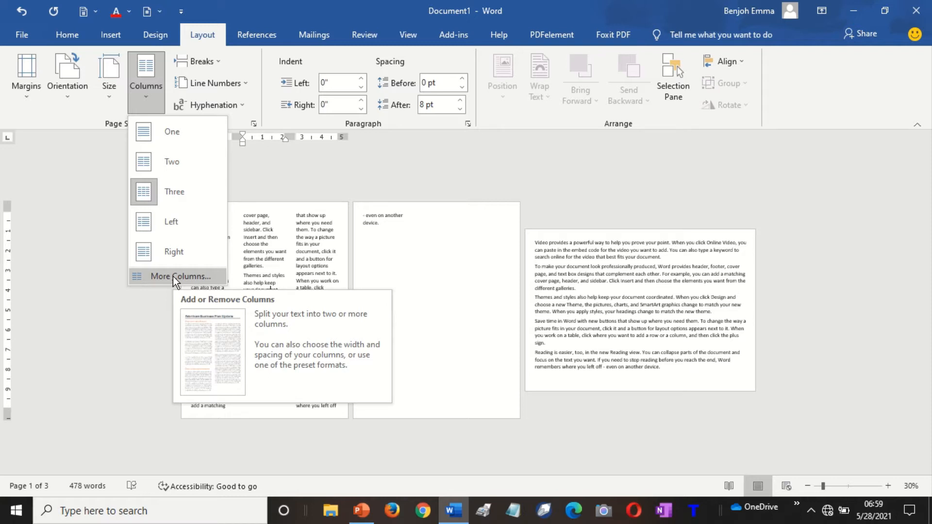
Select page 3's text from the 'To make' paragraph to the end.
left_click(589, 290)
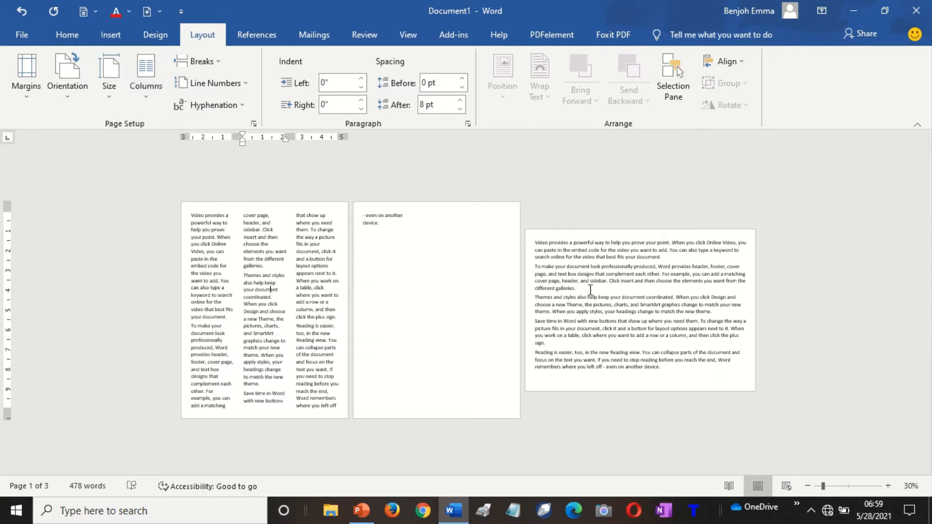
left_click(553, 243)
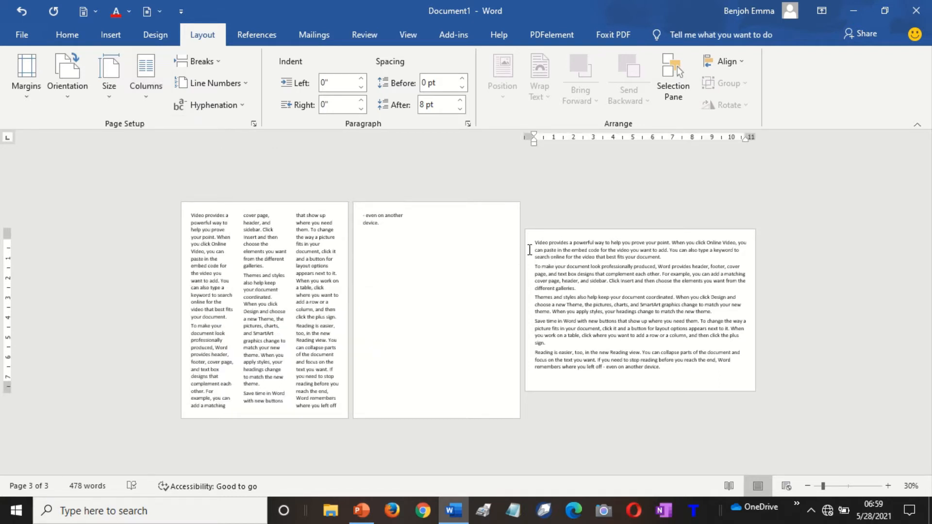
left_click_drag(534, 242, 671, 255)
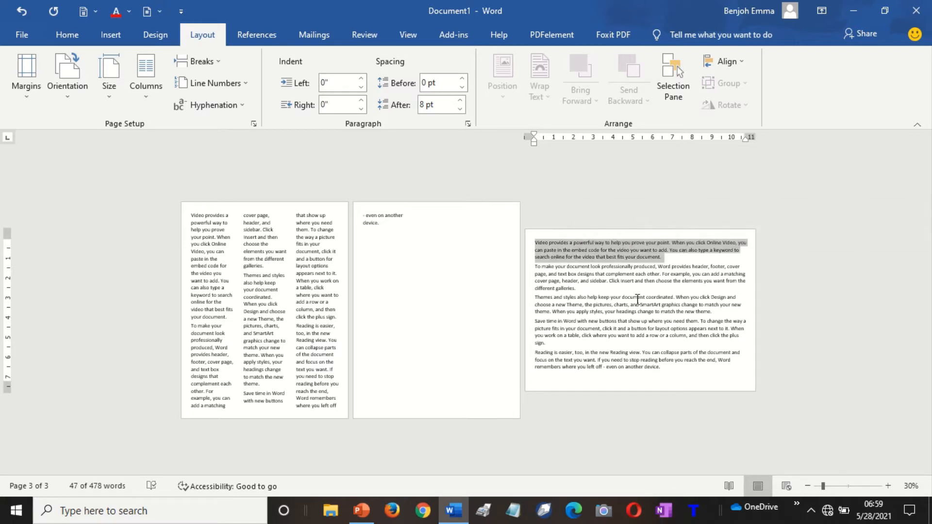
left_click(637, 297)
left_click_drag(535, 266, 671, 372)
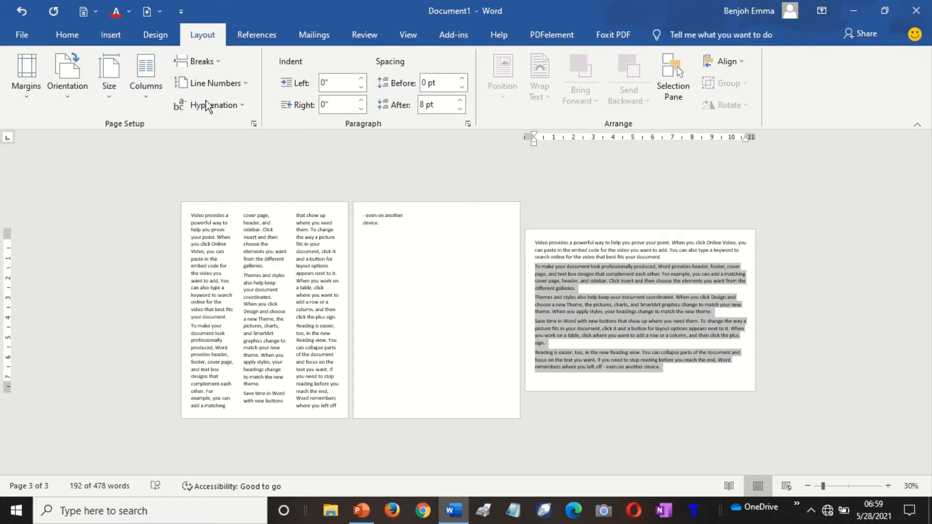
Set that selection to the equal Two-column preset in More Columns.
left_click(148, 92)
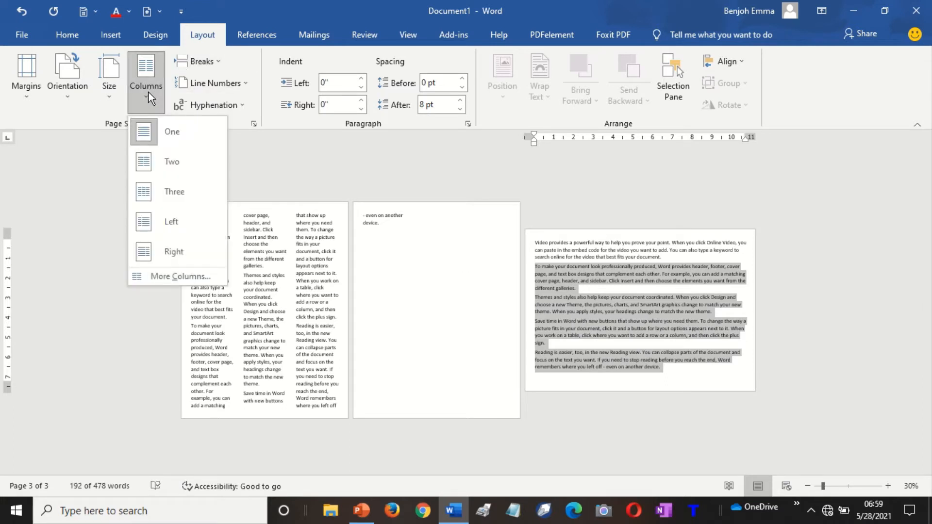
left_click(184, 274)
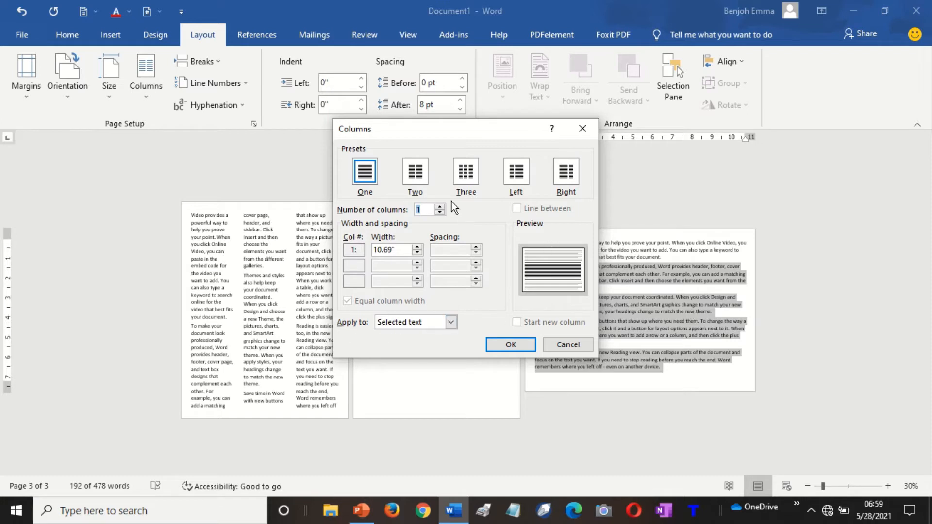
left_click(413, 171)
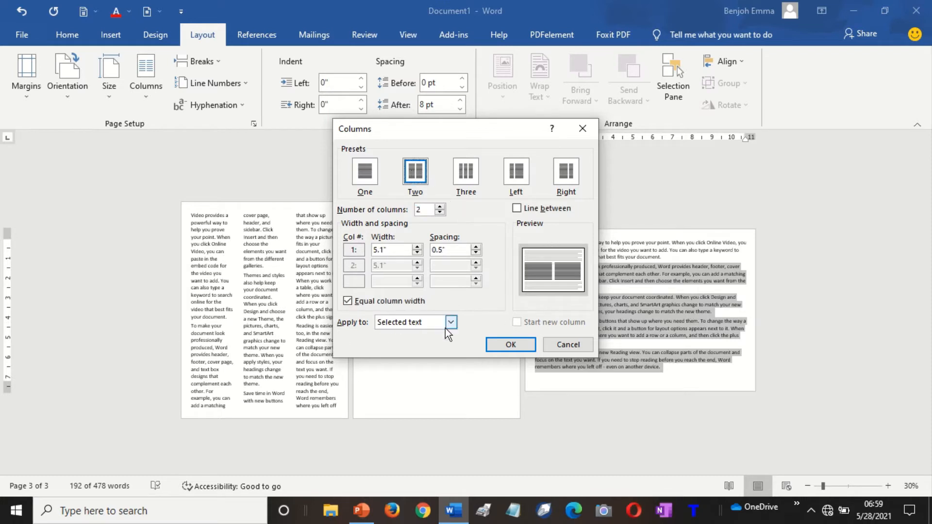
left_click(518, 345)
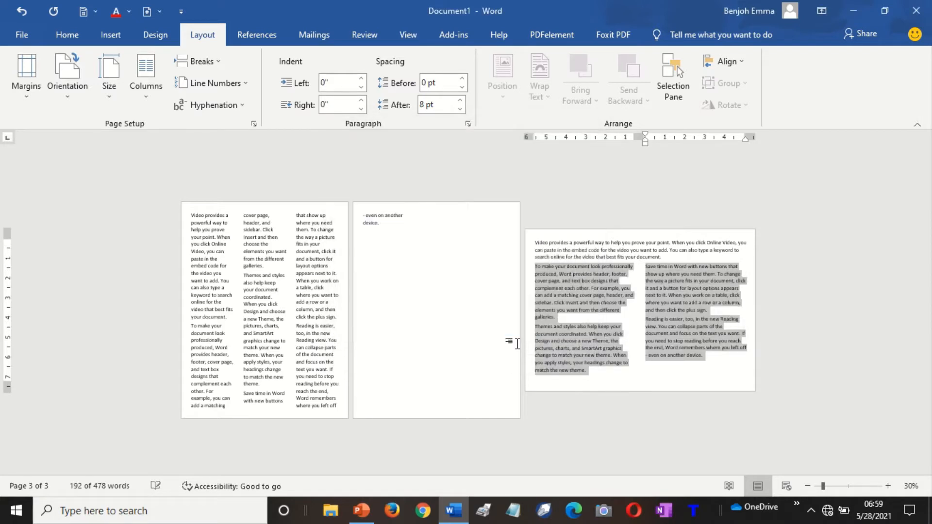
left_click(657, 332)
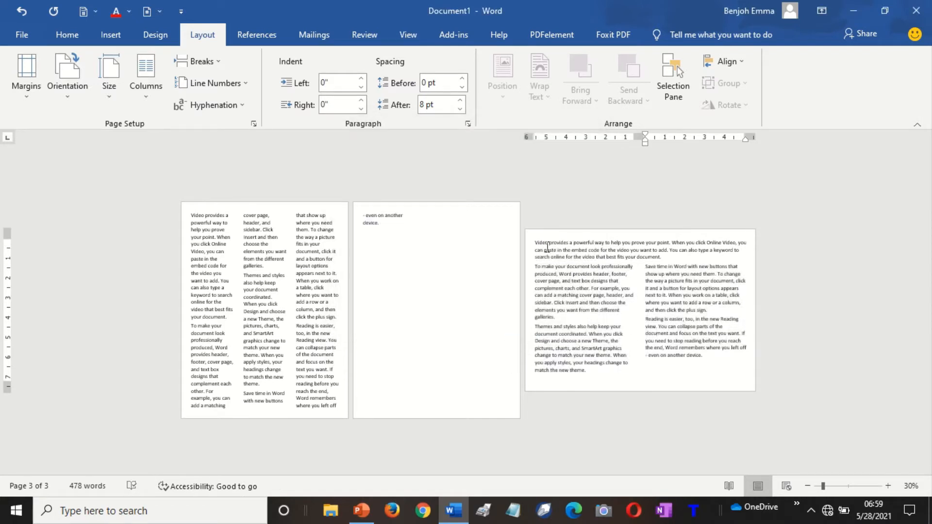
Undo the two-column layout on page 3's last four paragraphs, restoring single-column text.
left_click_drag(534, 242, 730, 350)
left_click(537, 269)
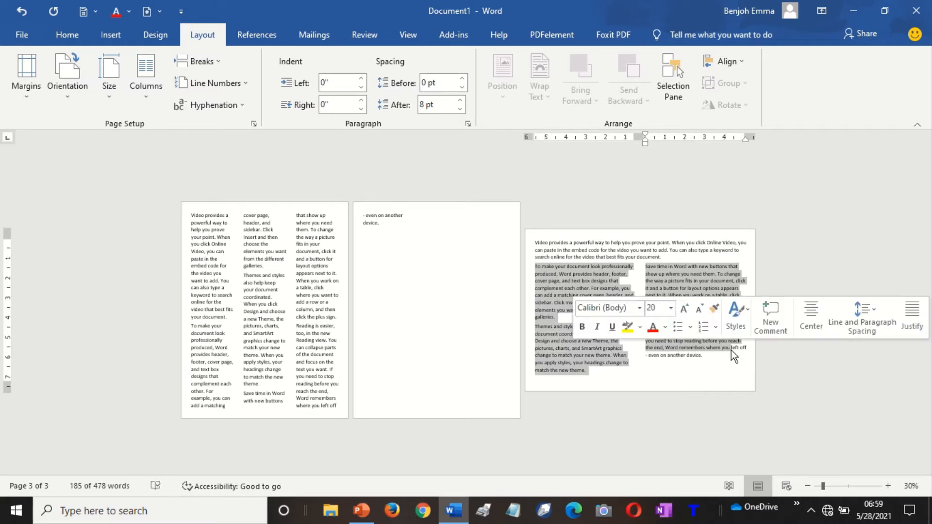
left_click(712, 356)
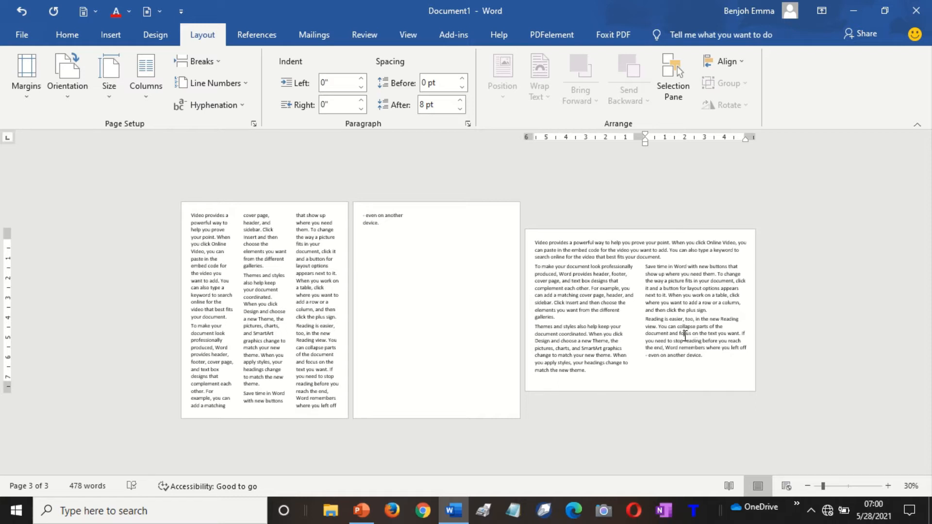
key("ctrl+a")
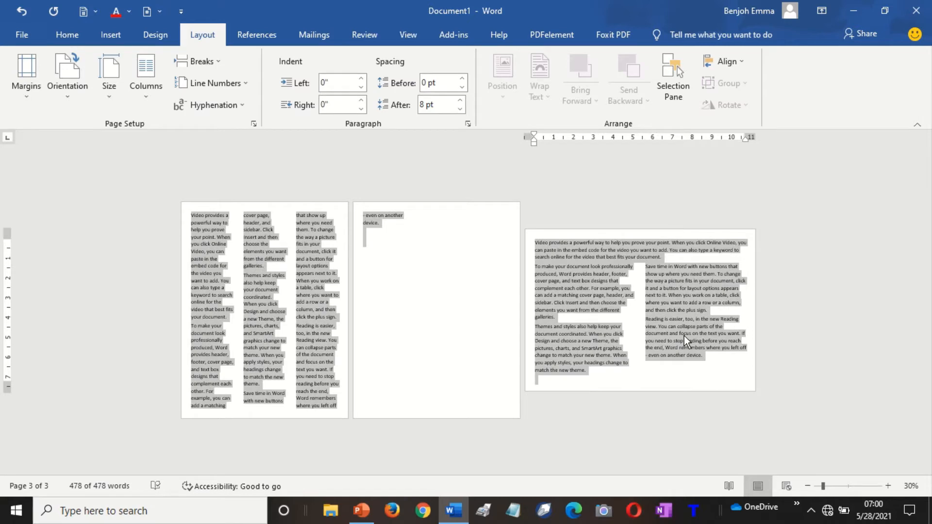
left_click(669, 341)
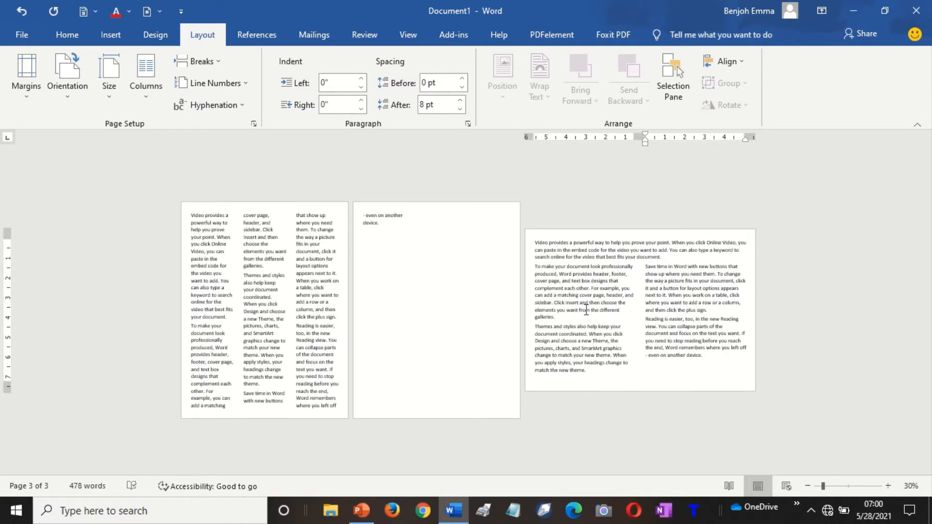
key("ctrl+z")
key("ctrl+z")
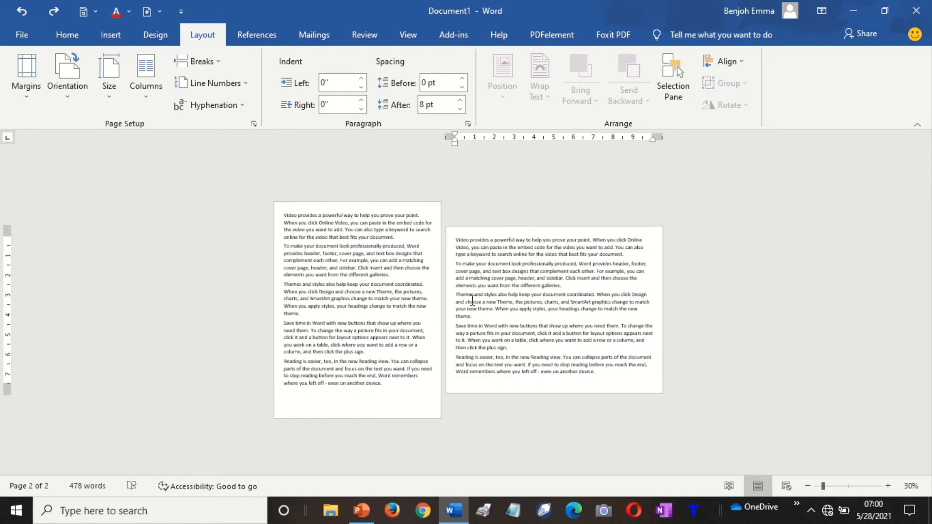
left_click(406, 294)
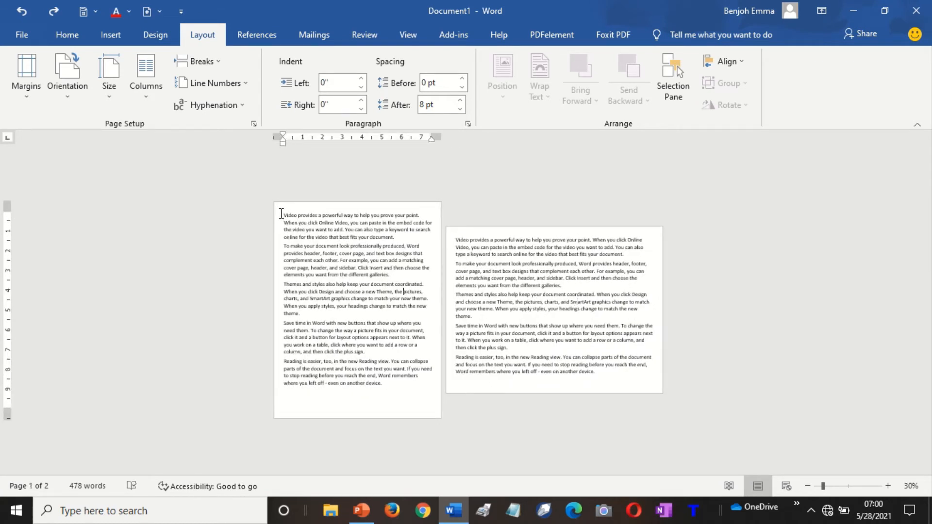
left_click_drag(280, 213, 357, 403)
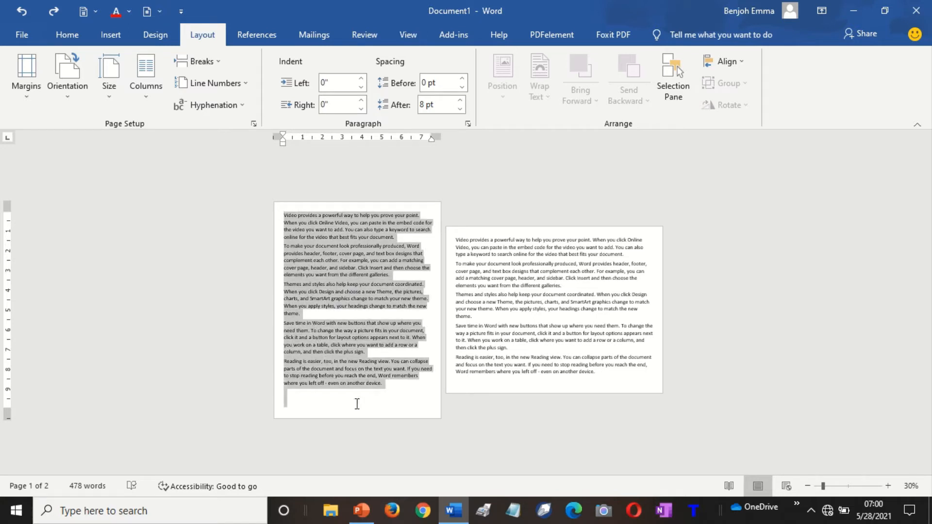
left_click(334, 263)
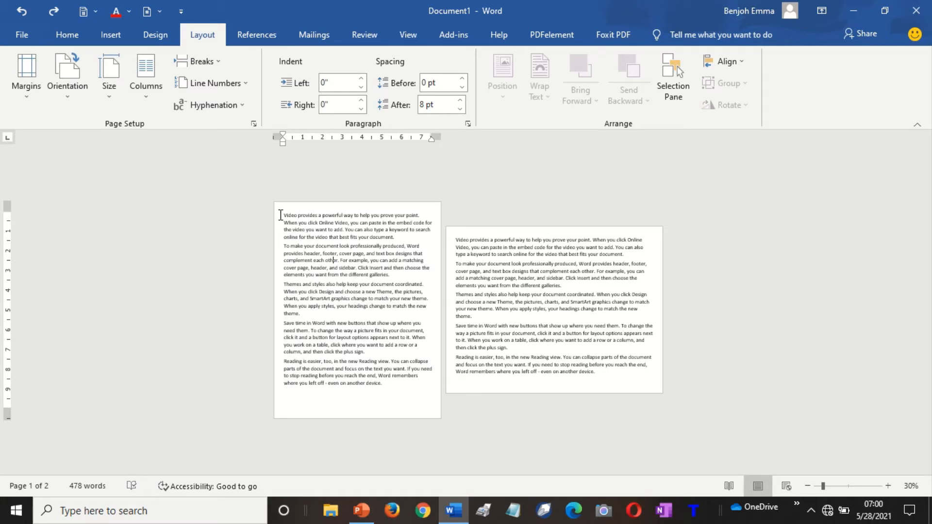
left_click_drag(281, 214, 401, 408)
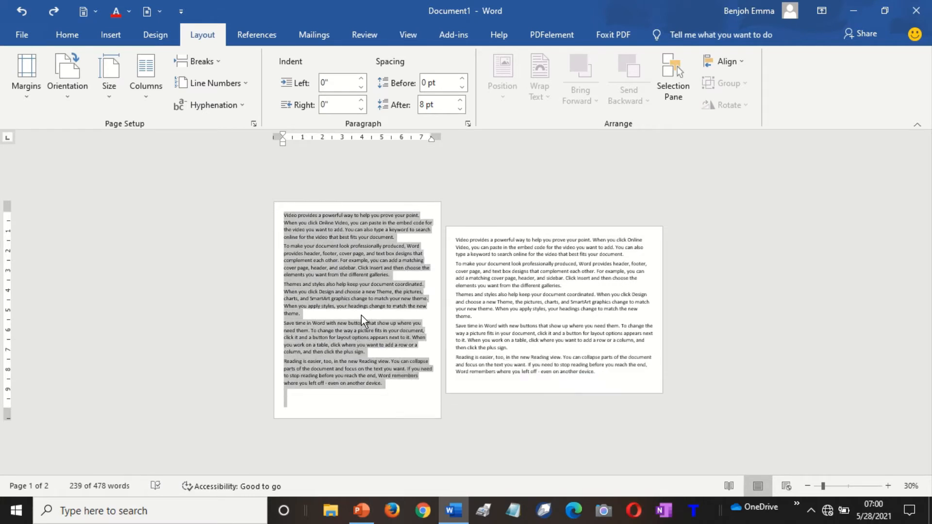
key("ctrl")
key("ctrl")
left_click(410, 304)
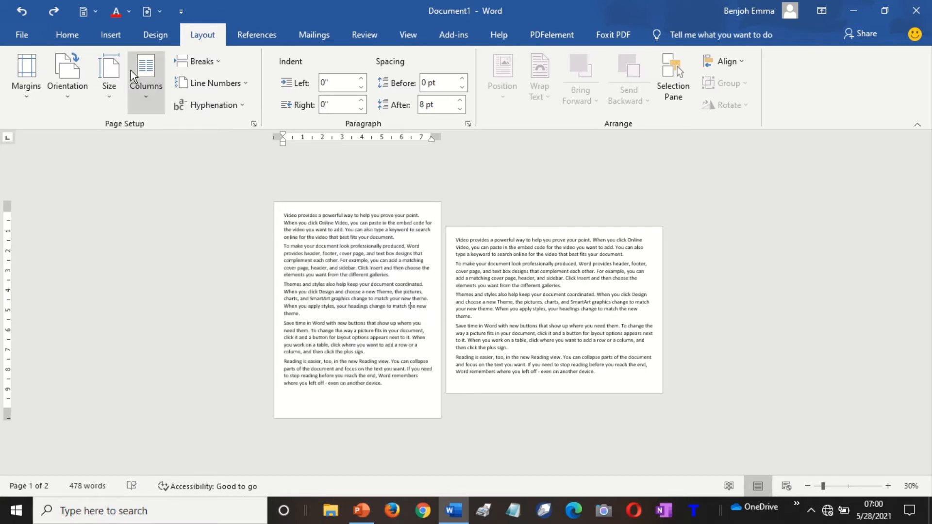
Apply the Two-column preset to page 1's text, leaving Breaks unused.
left_click(140, 92)
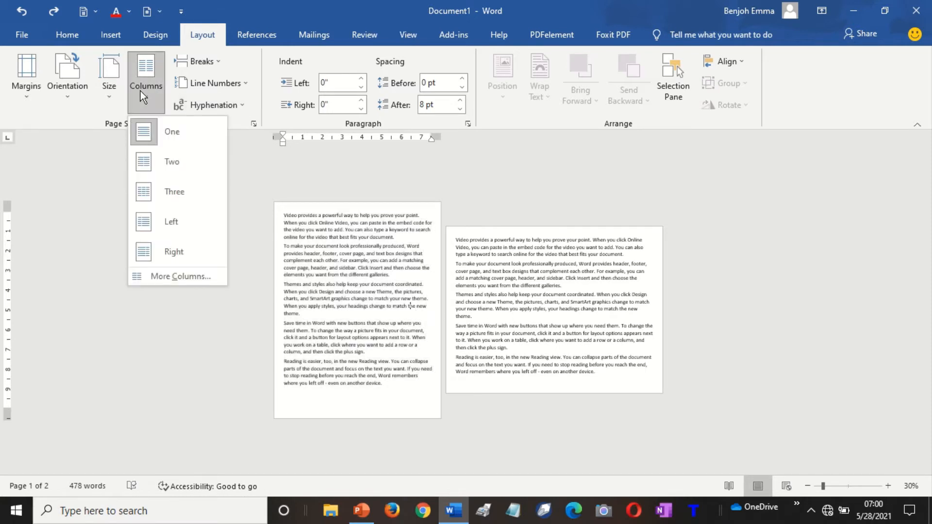
left_click(156, 170)
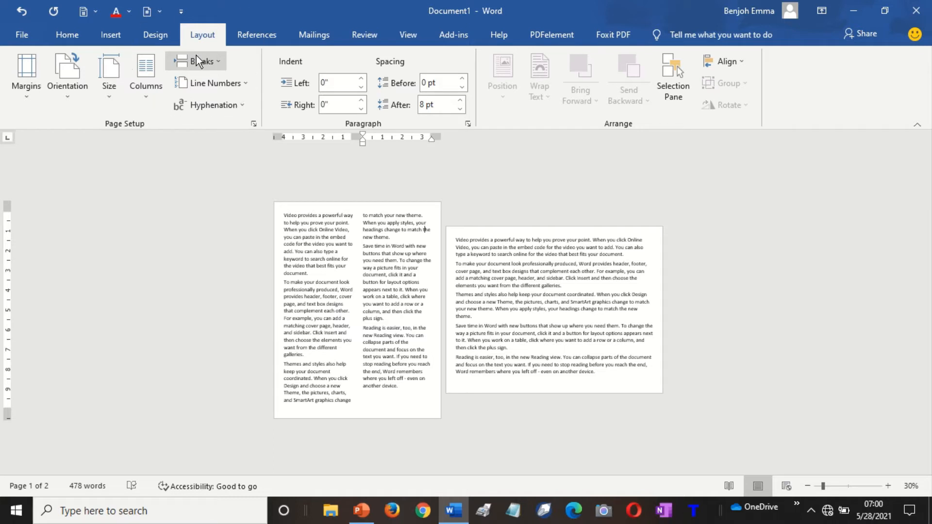
left_click(220, 62)
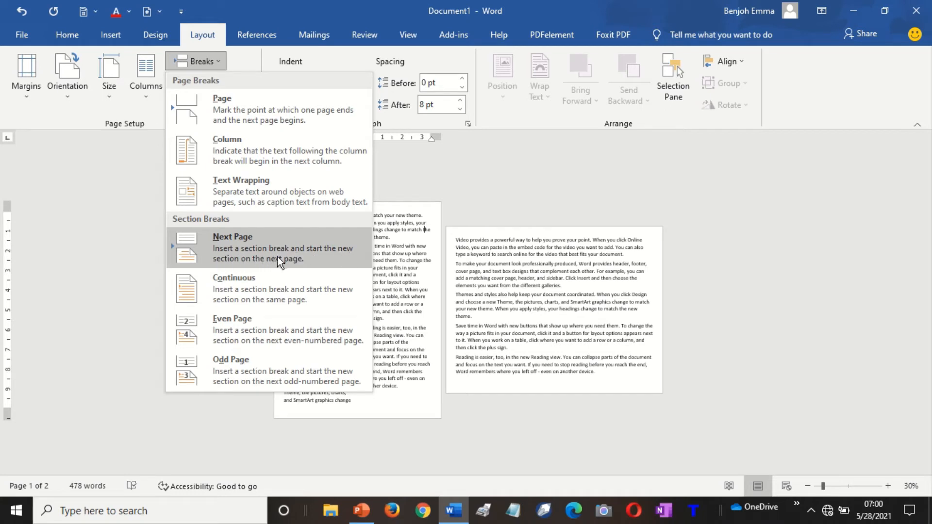
left_click(500, 304)
Select all of page 1's two-column text.
left_click(503, 305)
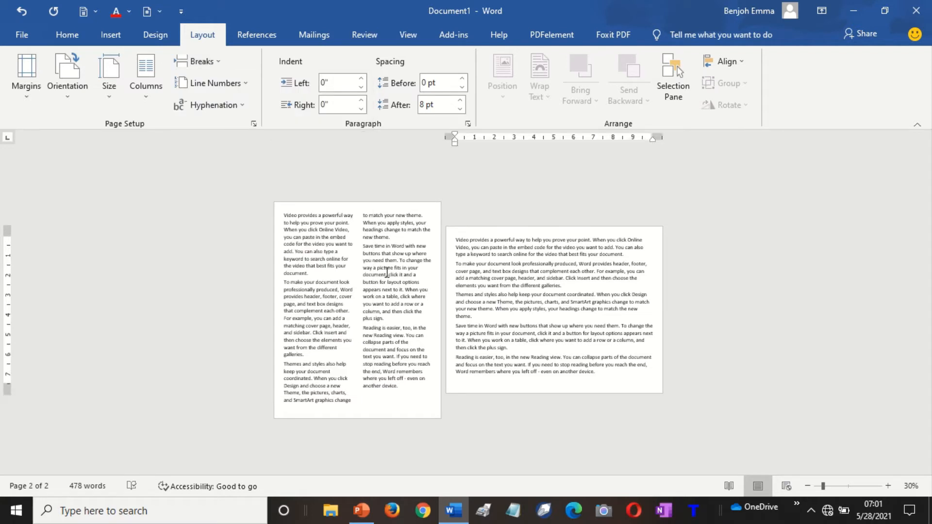
left_click(374, 285)
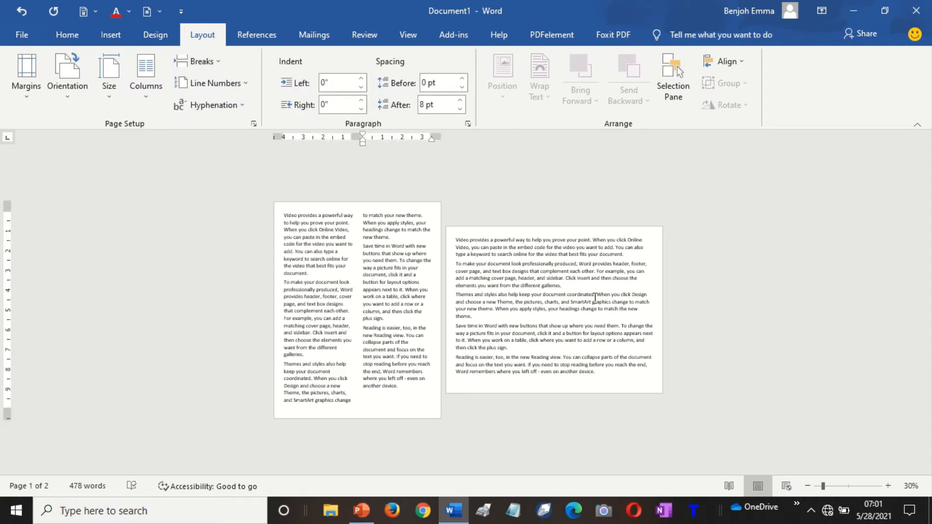
left_click(561, 309)
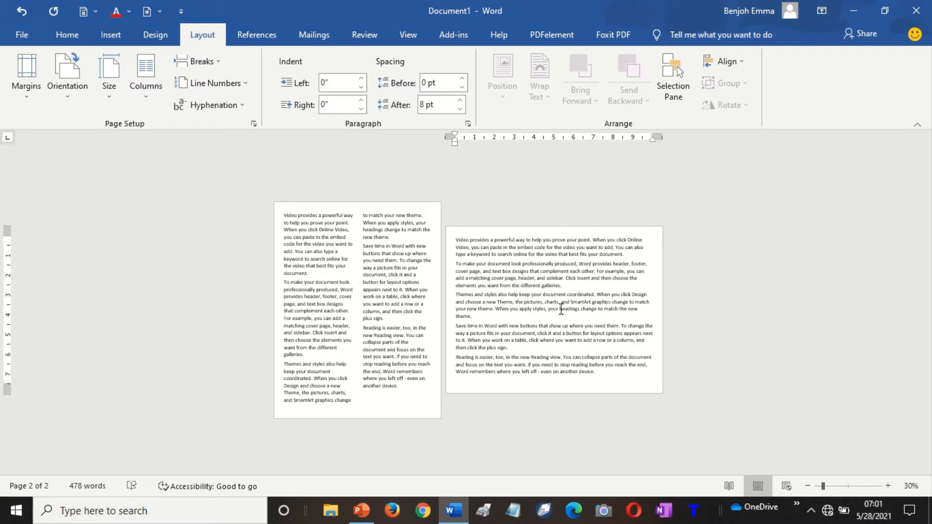
left_click(364, 322)
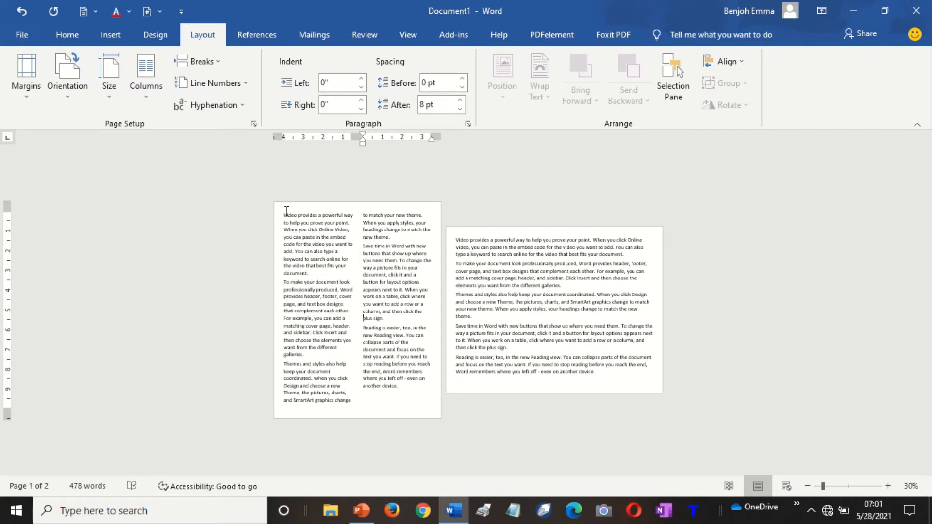
left_click_drag(284, 215, 426, 406)
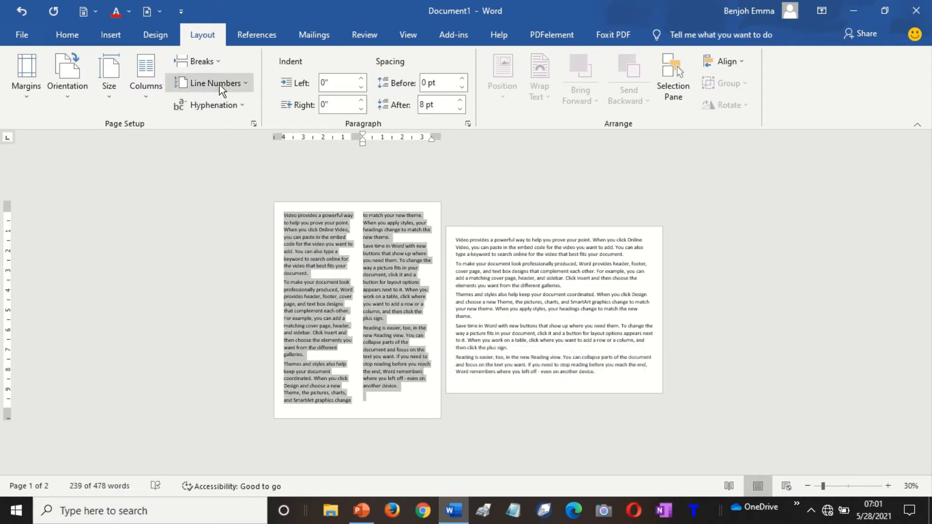
Give page 1's selected text three equal columns via the Three preset in More Columns.
left_click(146, 100)
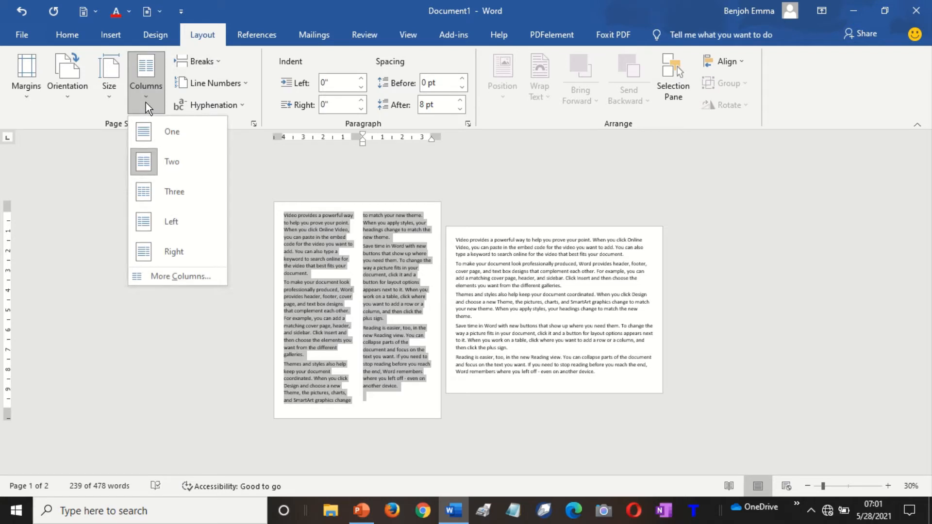
left_click(184, 274)
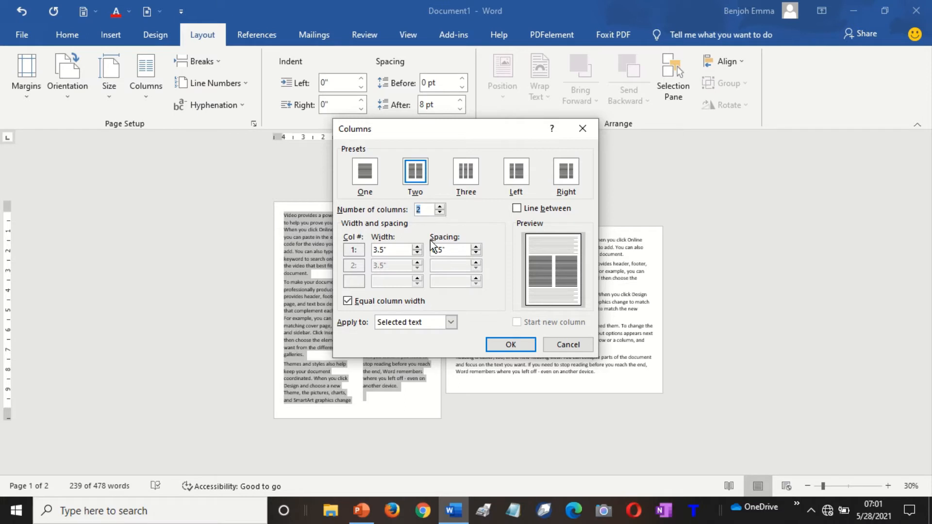
left_click(467, 177)
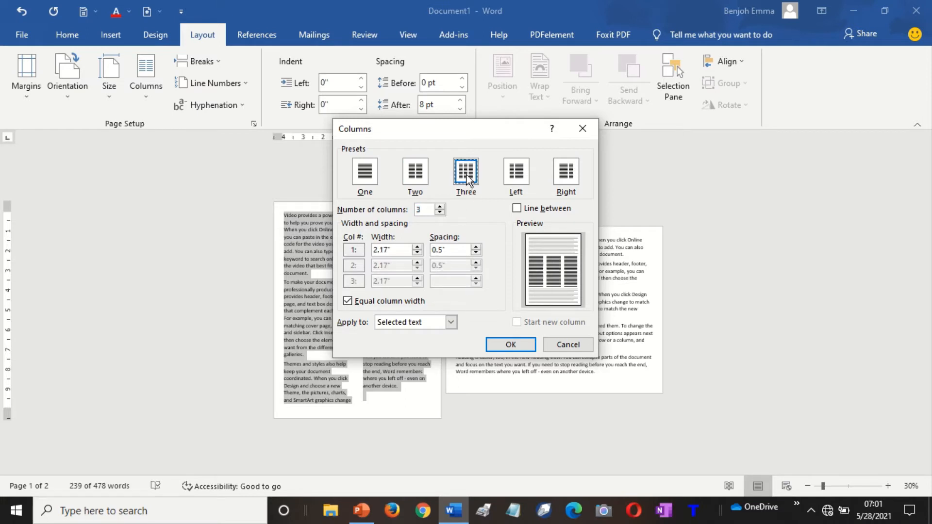
left_click(510, 345)
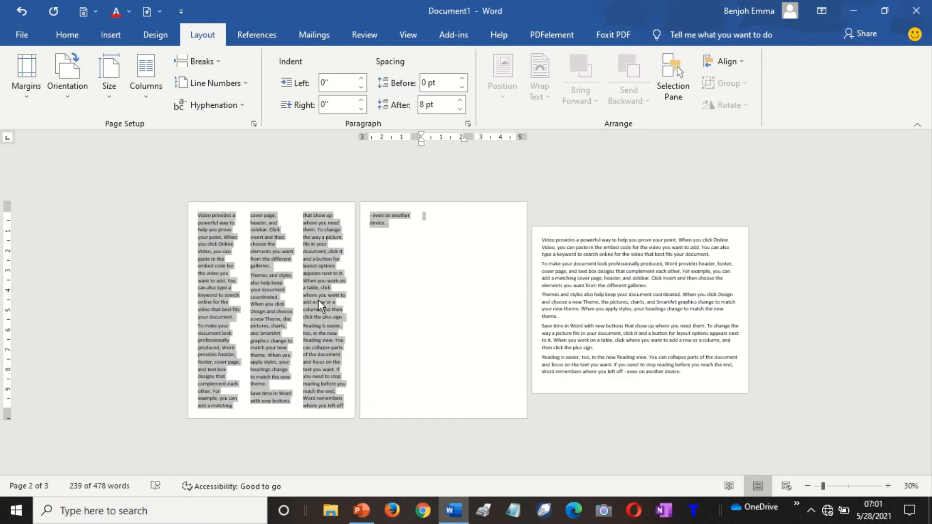
left_click(318, 300)
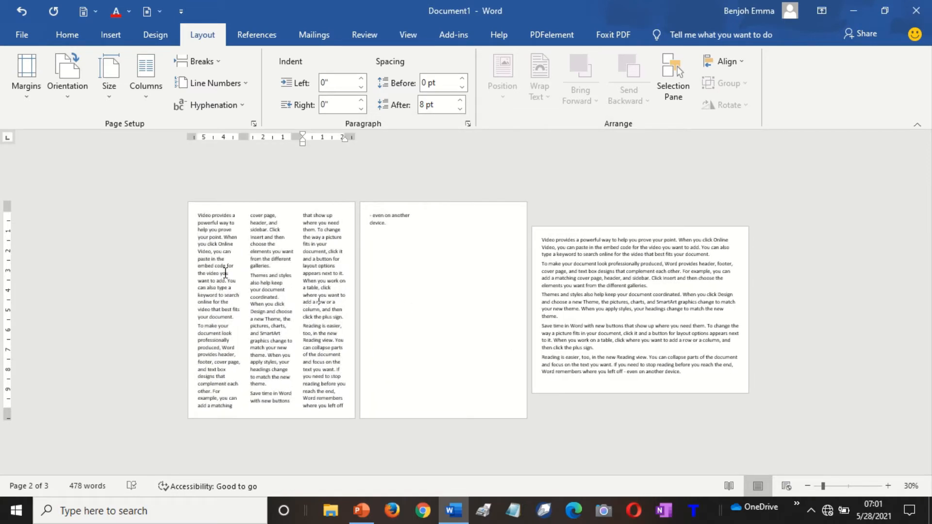
left_click(198, 214)
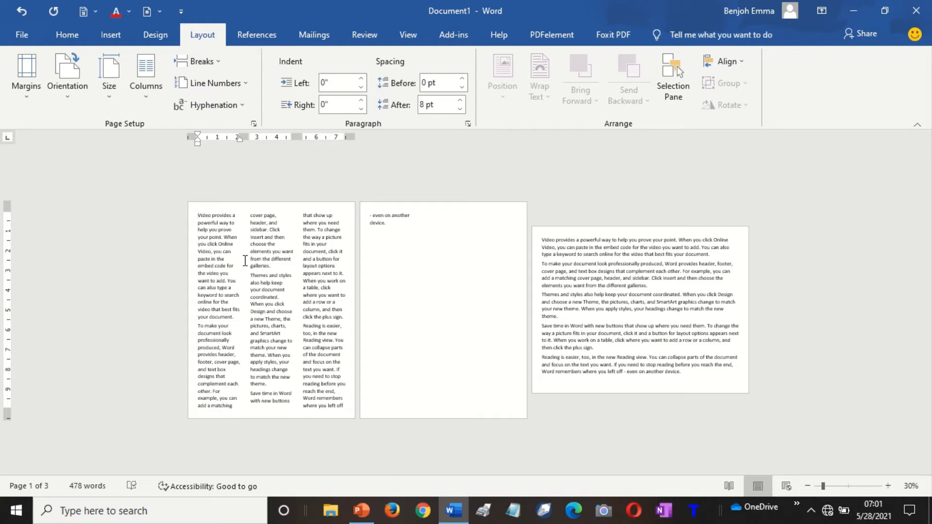
Turn on 'Line between' in More Columns to show dividers between page 1's three columns.
left_click(889, 488)
left_click(889, 487)
left_click(889, 488)
left_click(806, 487)
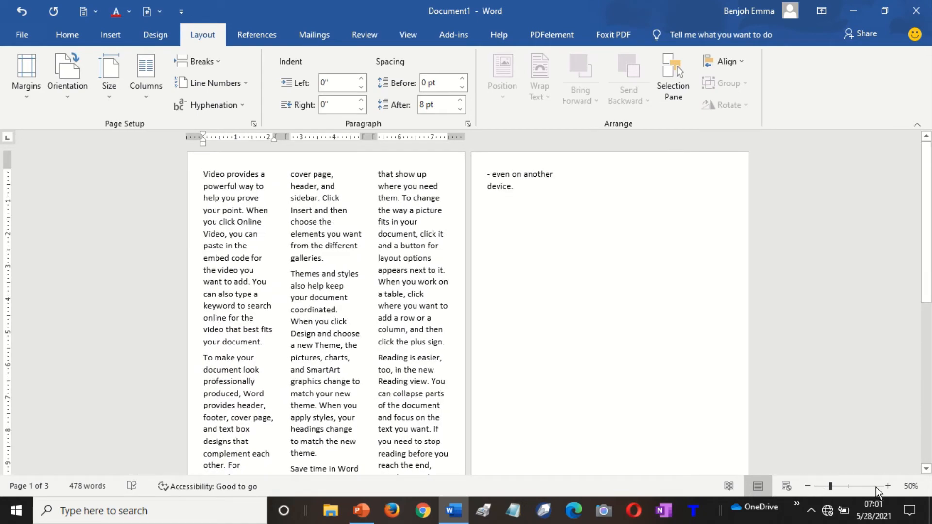
left_click(887, 487)
left_click(887, 488)
left_click(887, 487)
left_click(887, 488)
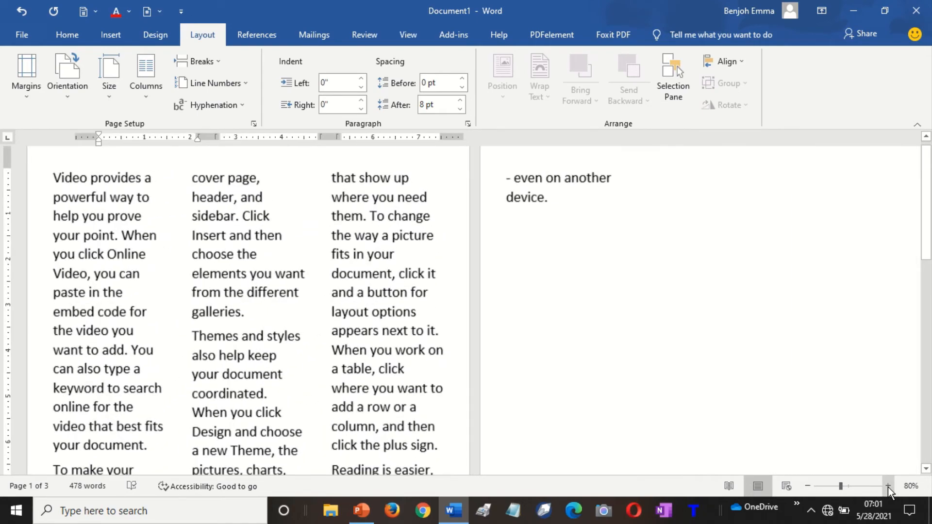
left_click(887, 488)
left_click(887, 487)
left_click(887, 485)
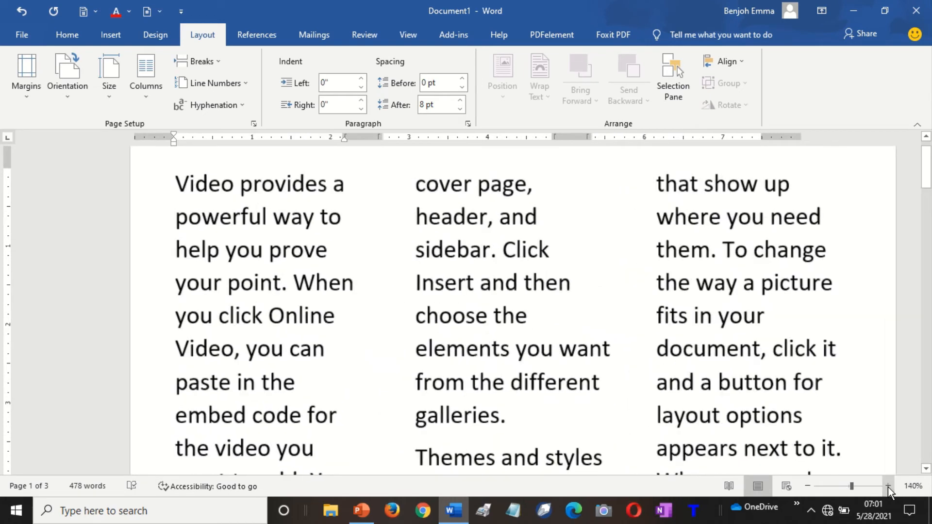
left_click(887, 486)
left_click(887, 486)
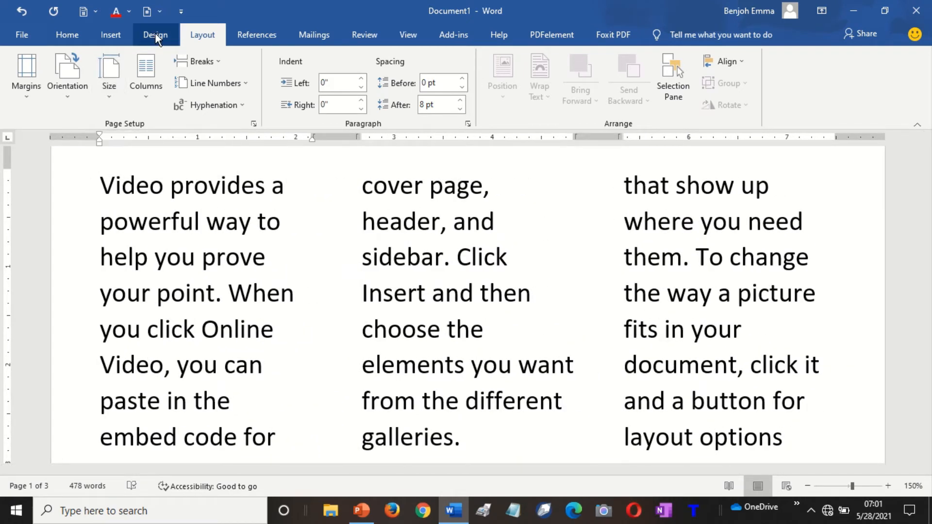
left_click(148, 97)
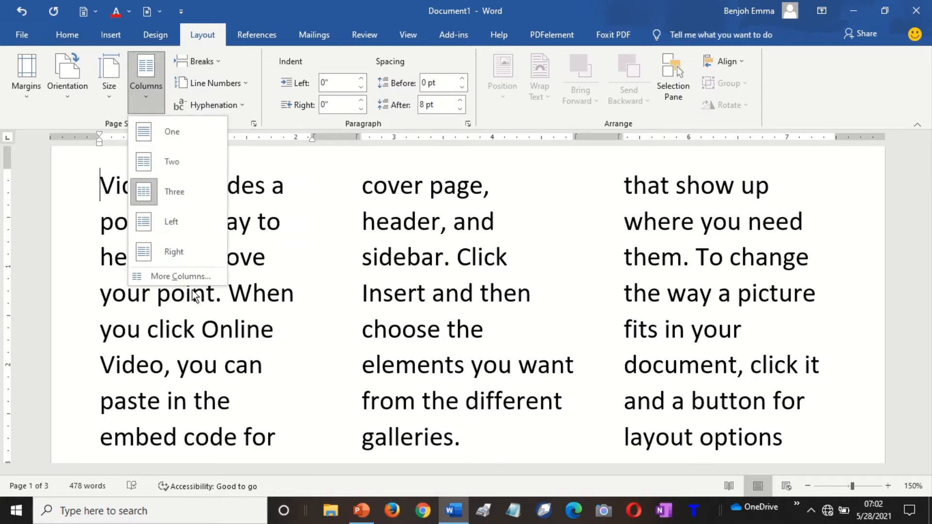
left_click(180, 275)
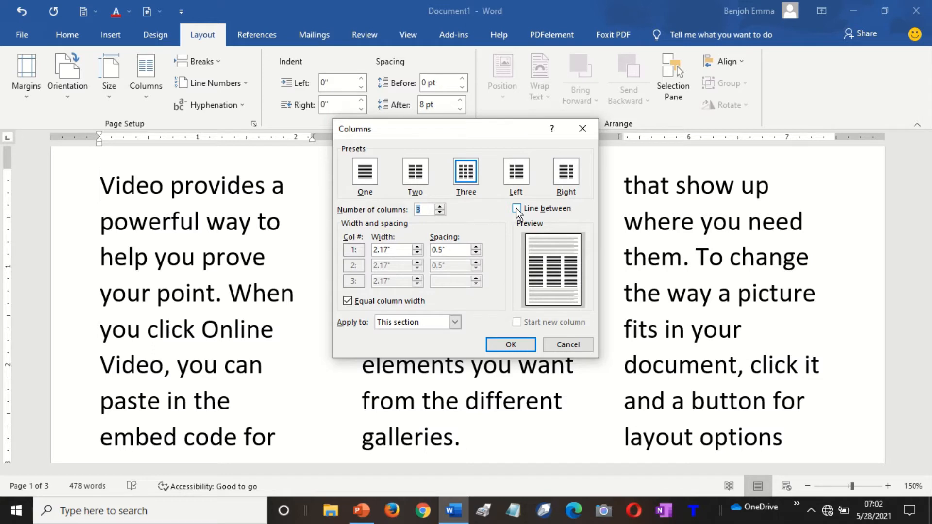
left_click(516, 209)
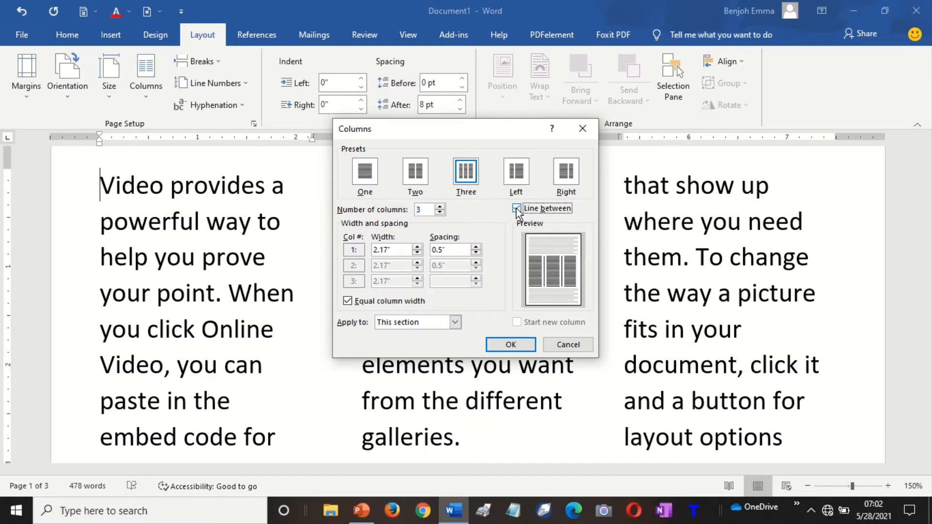
left_click(514, 345)
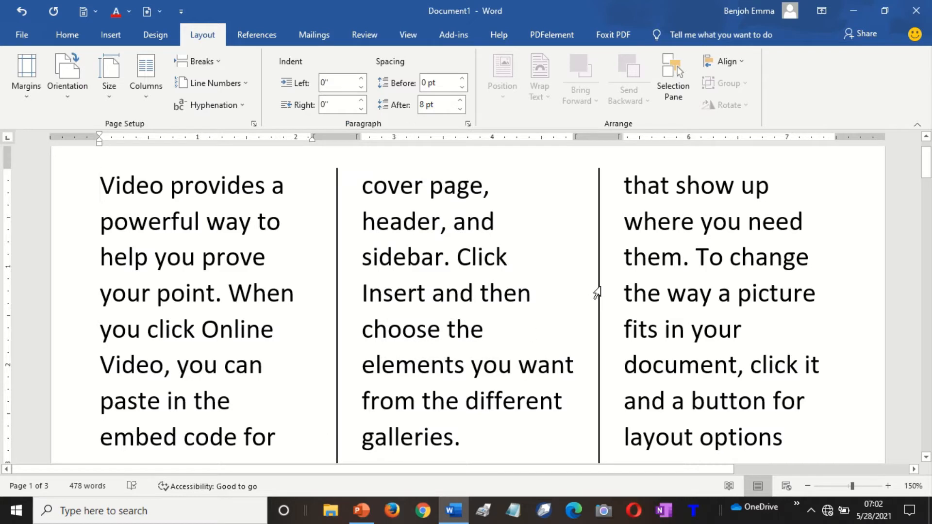
Undo and redo the three-column layout, then return to the start of the document.
key("ctrl")
key("ctrl")
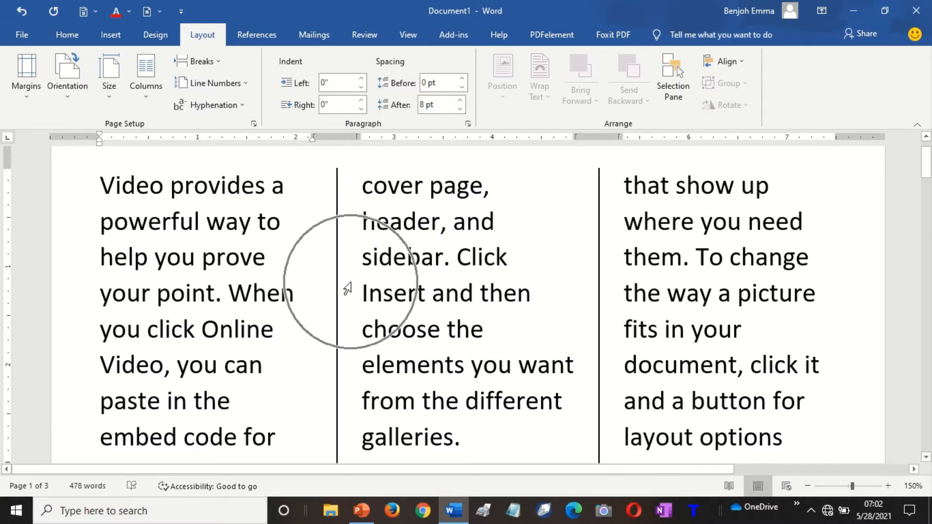
key("ctrl")
key("ctrl")
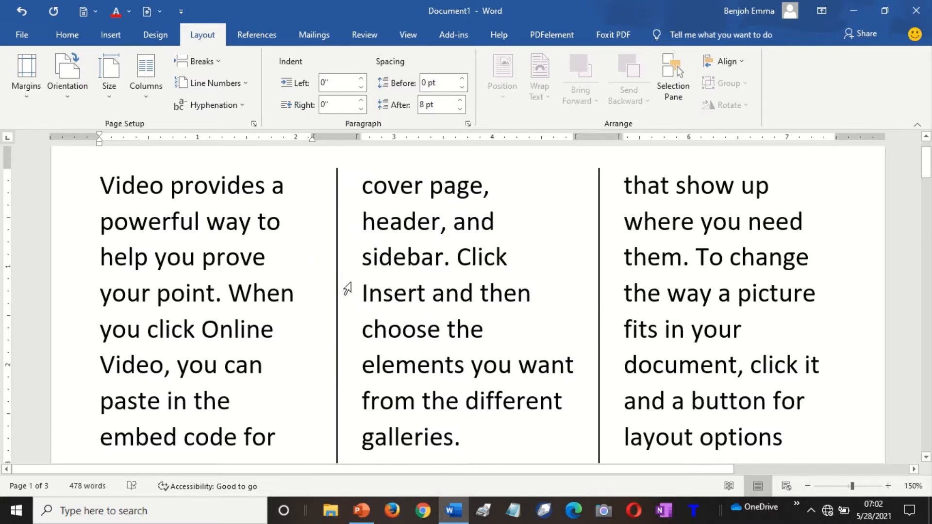
key("ctrl")
key("Down")
key("Down")
key("Down")
key("Down")
key("Down")
key("Down")
key("Down")
key("Down")
key("Down")
key("Down")
key("Down")
key("Down")
key("Down")
key("Down")
key("Down")
key("Down")
key("Down")
key("Down")
key("Down")
key("Down")
key("ctrl+z")
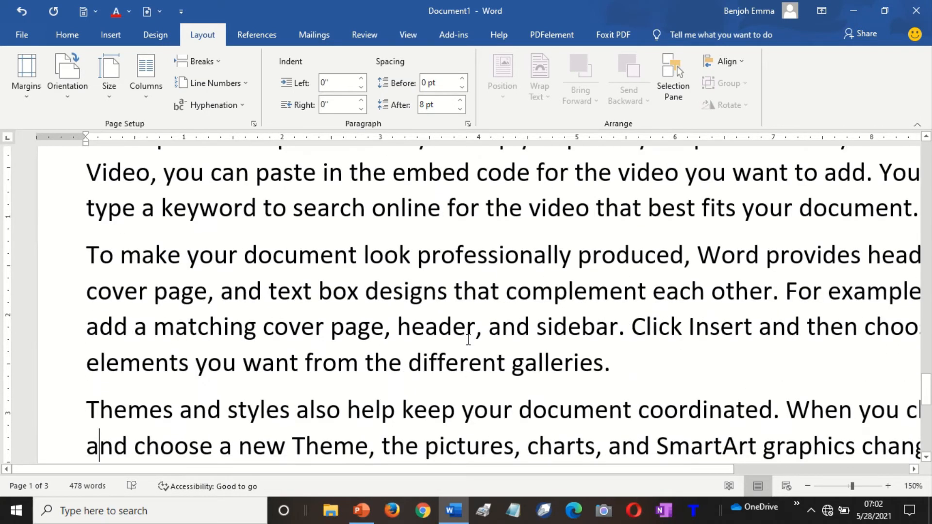
key("Up")
key("ctrl+y")
key("ctrl+Home")
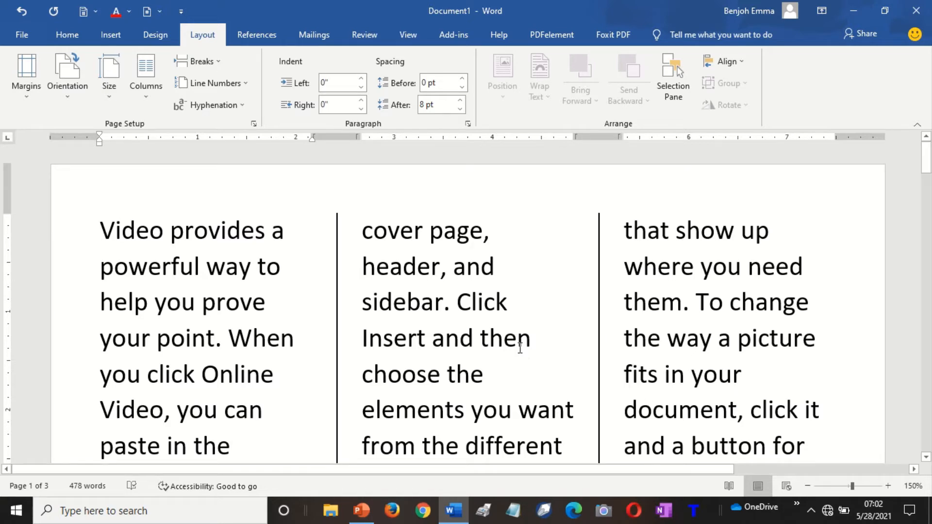
left_click(540, 375)
Delete all the document's text, leaving one blank page.
left_click(214, 62)
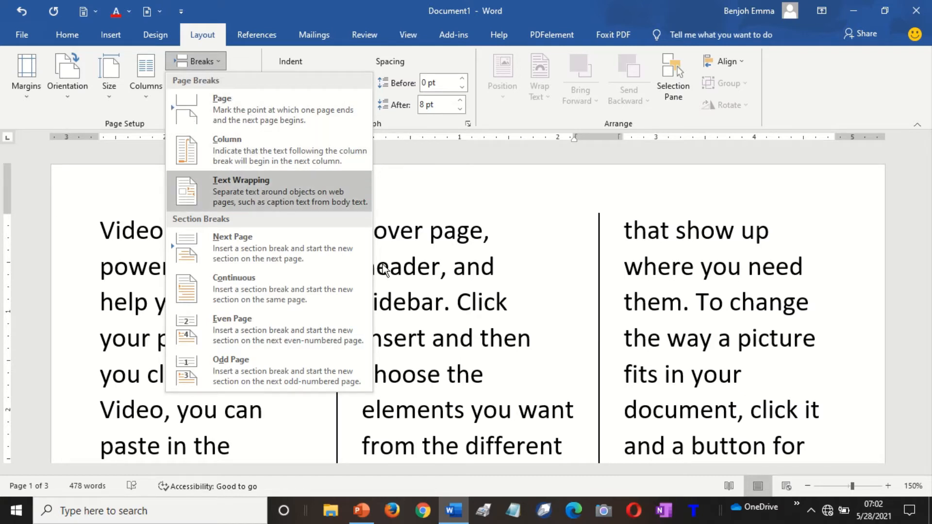
left_click(476, 354)
key("ctrl+a")
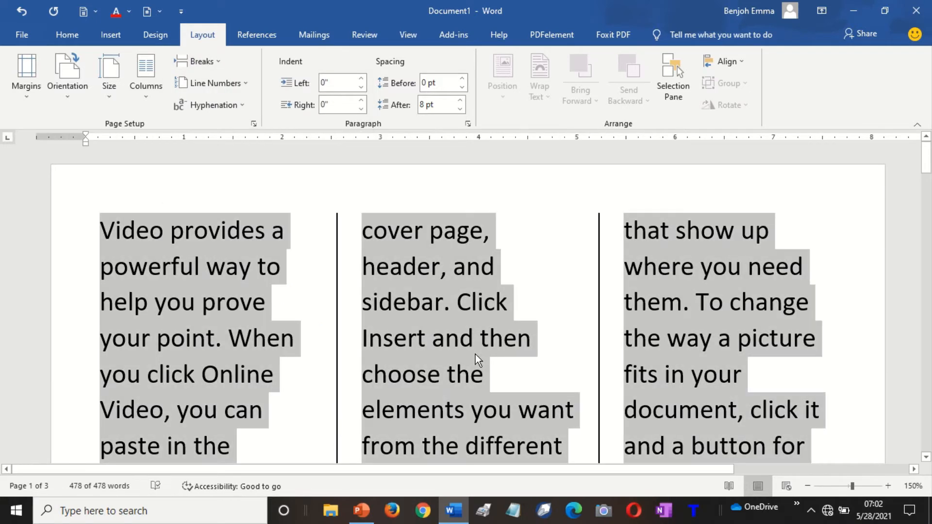
key("Delete")
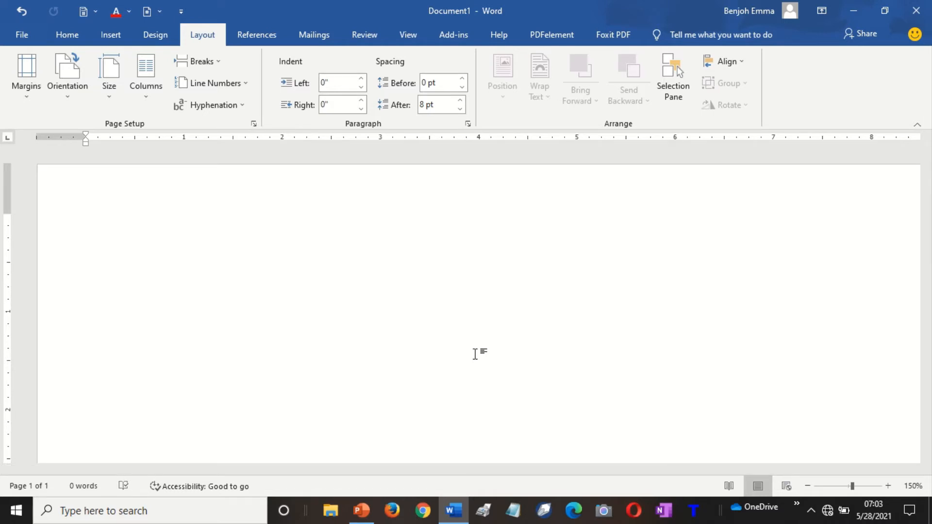
Generate five sample paragraphs with =rand(), then copy, delete and paste them back in.
type("=rand()")
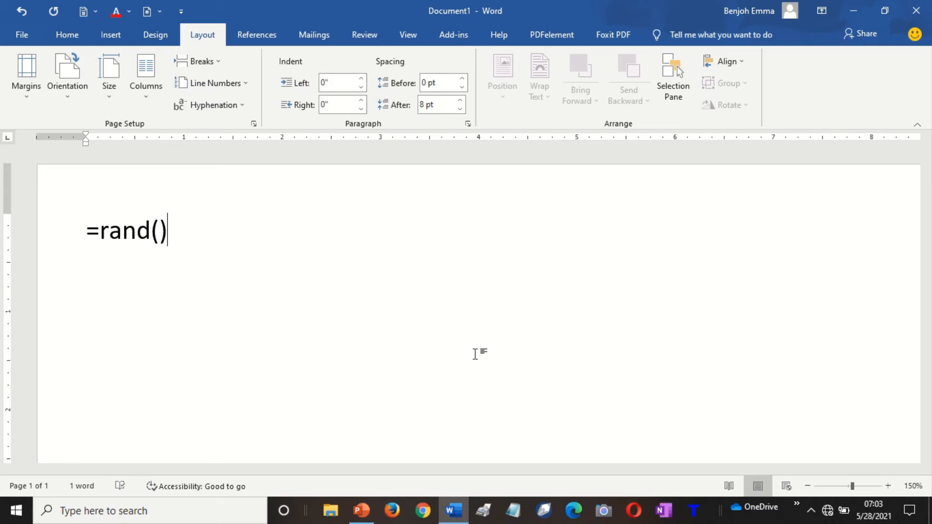
key("Return")
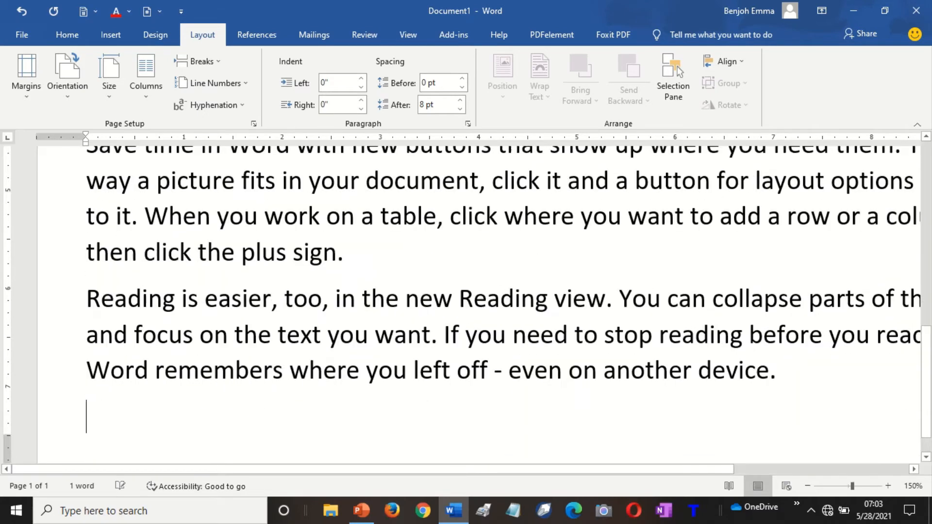
key("ctrl+a")
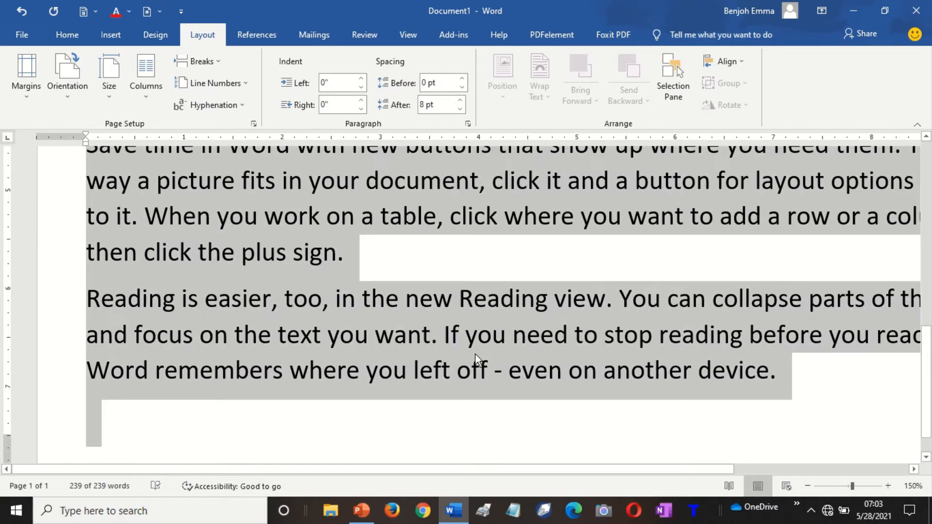
key("ctrl+c")
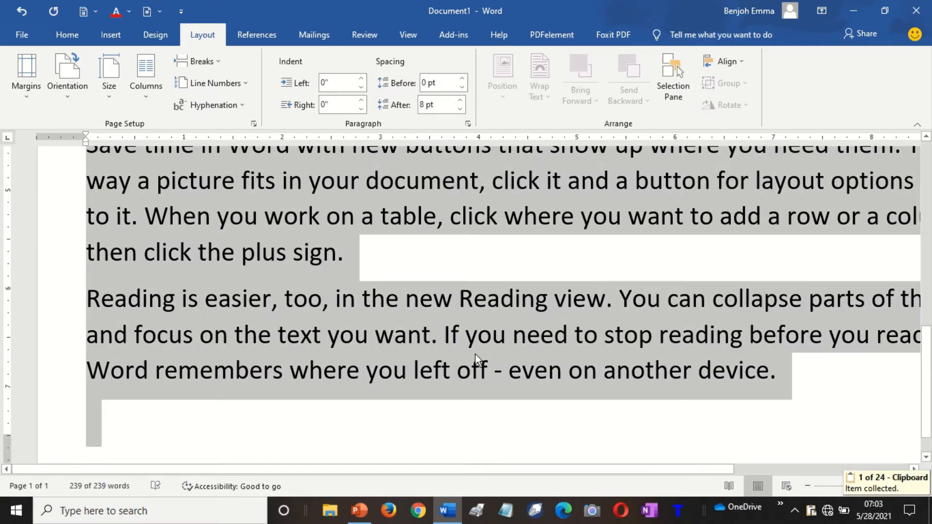
key("Delete")
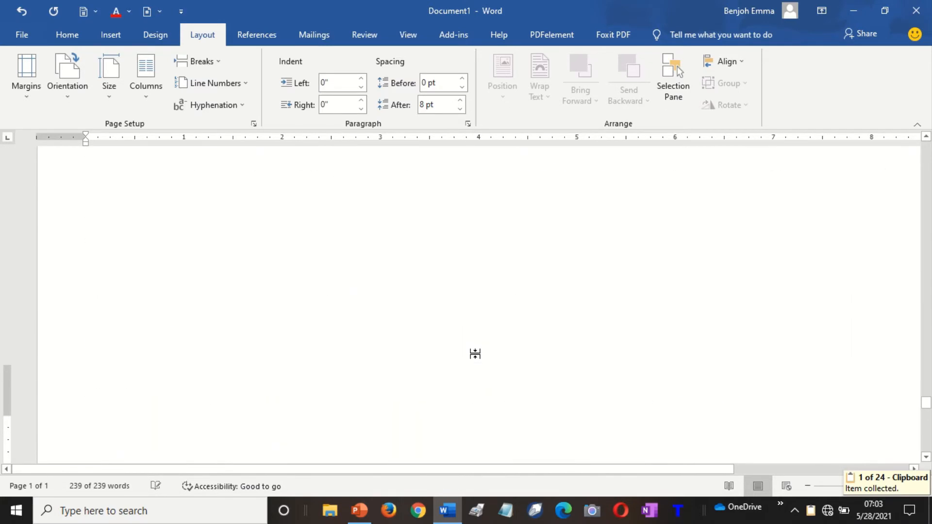
key("ctrl+v")
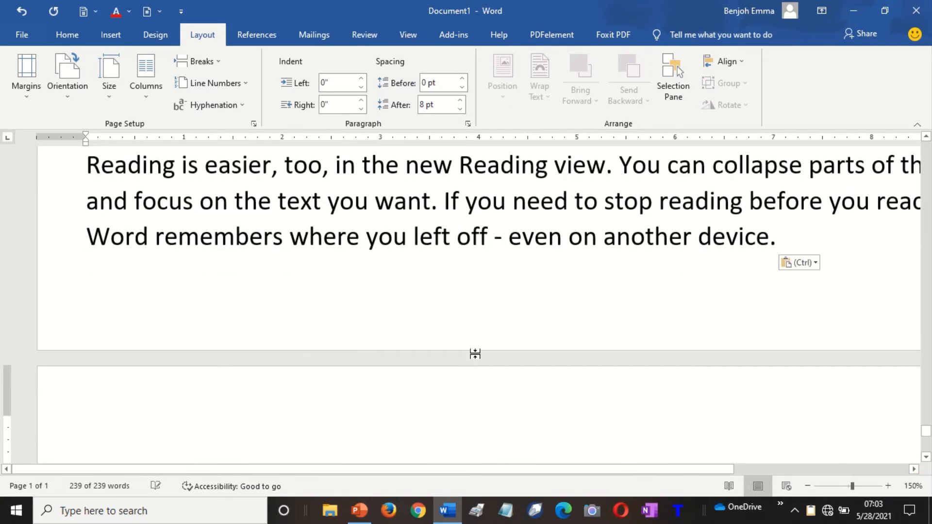
key("ctrl+Home")
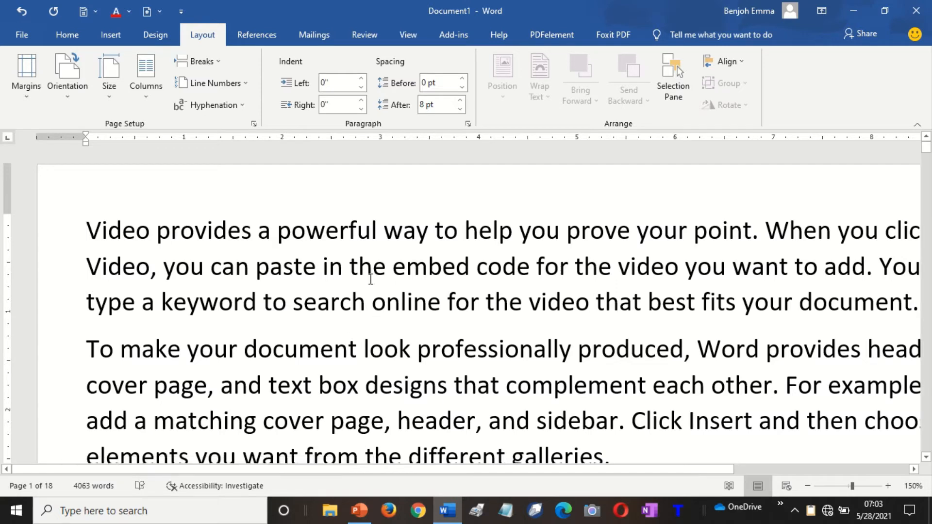
Apply Normal 1-inch margins and portrait orientation to the document.
left_click(31, 97)
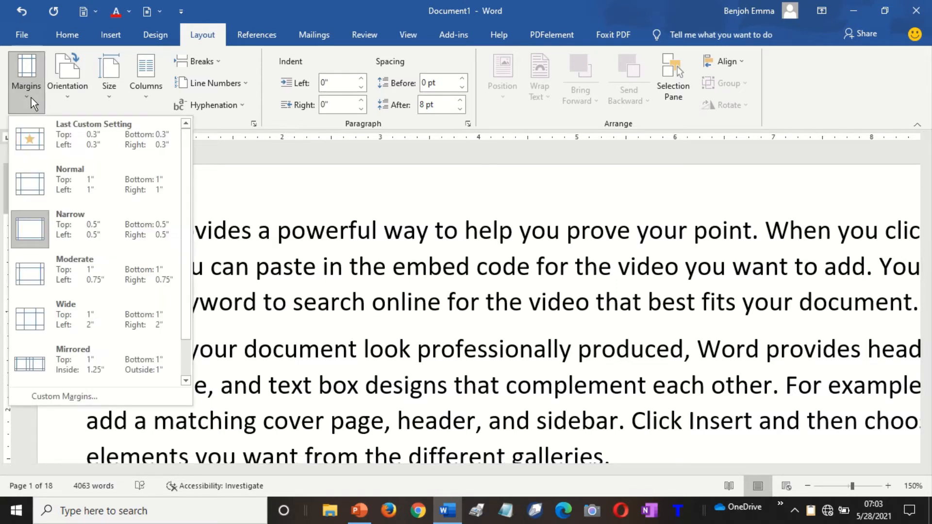
left_click(63, 181)
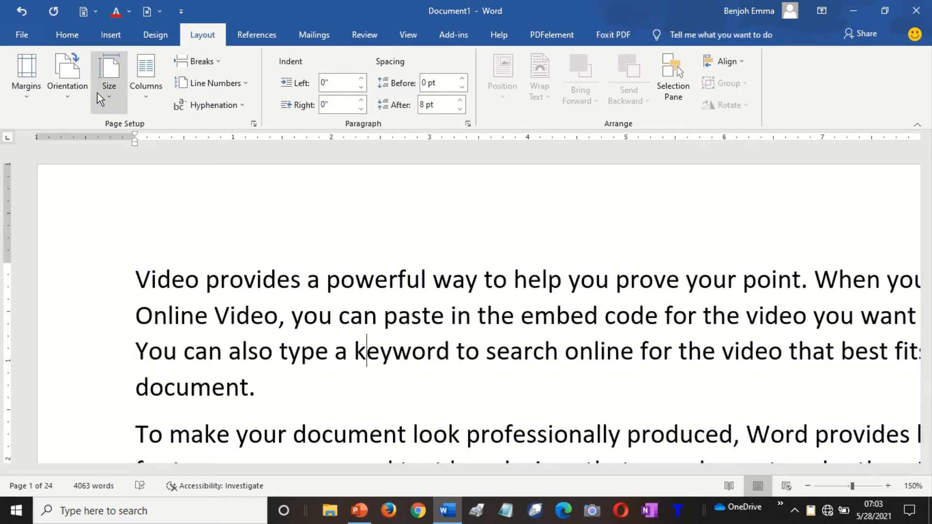
left_click(63, 97)
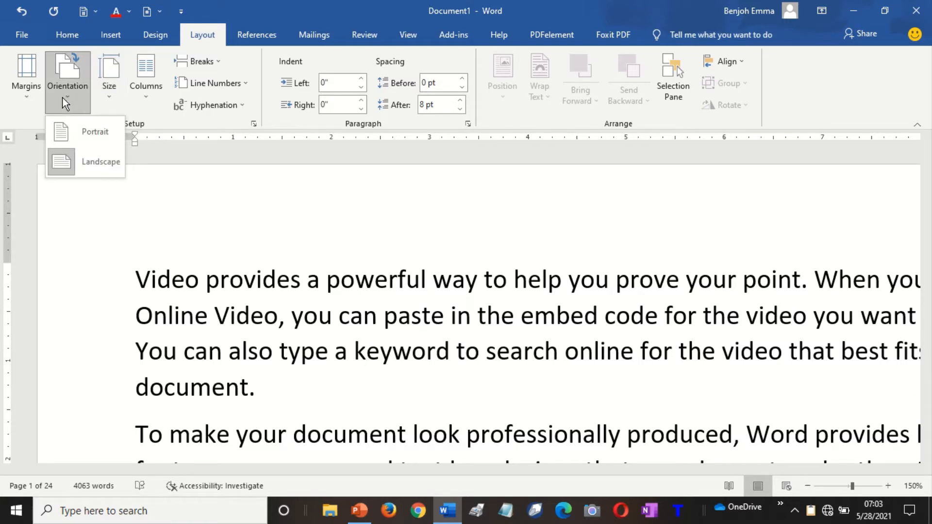
left_click(72, 129)
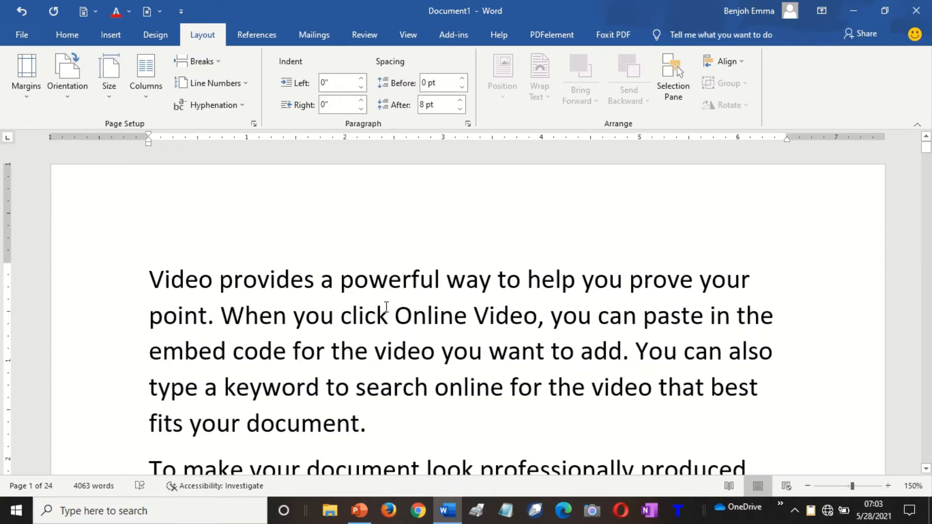
Put the insertion point in the first paragraph and confirm the document now spans 22 pages.
key("Down")
key("Down")
key("Down")
key("Down")
key("Down")
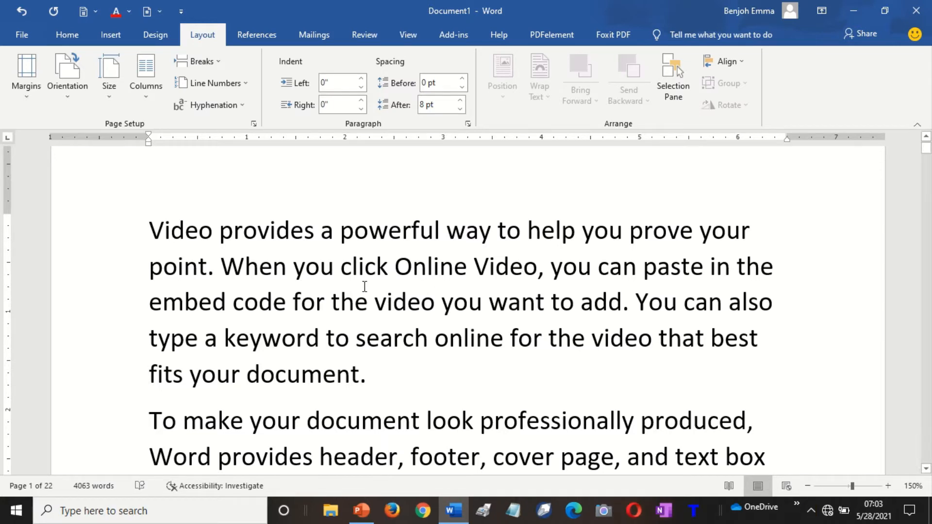
left_click(383, 317)
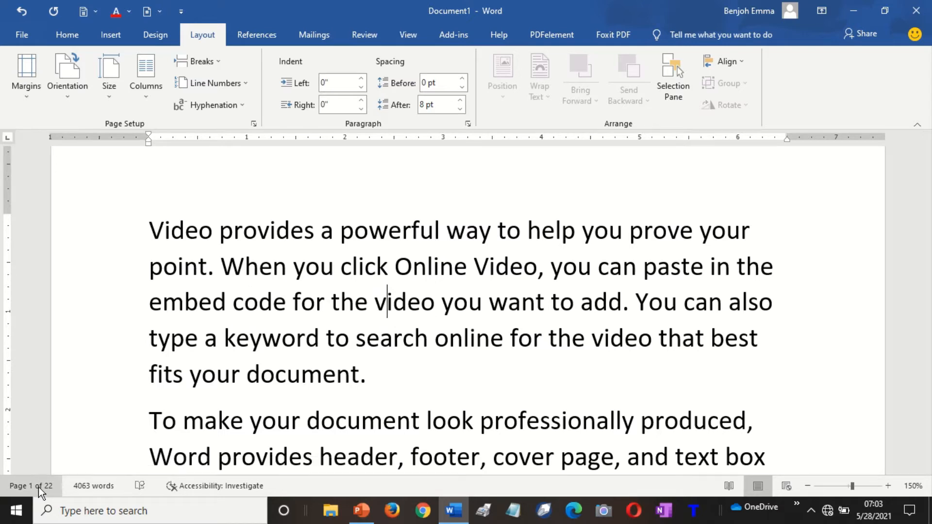
left_click(39, 487)
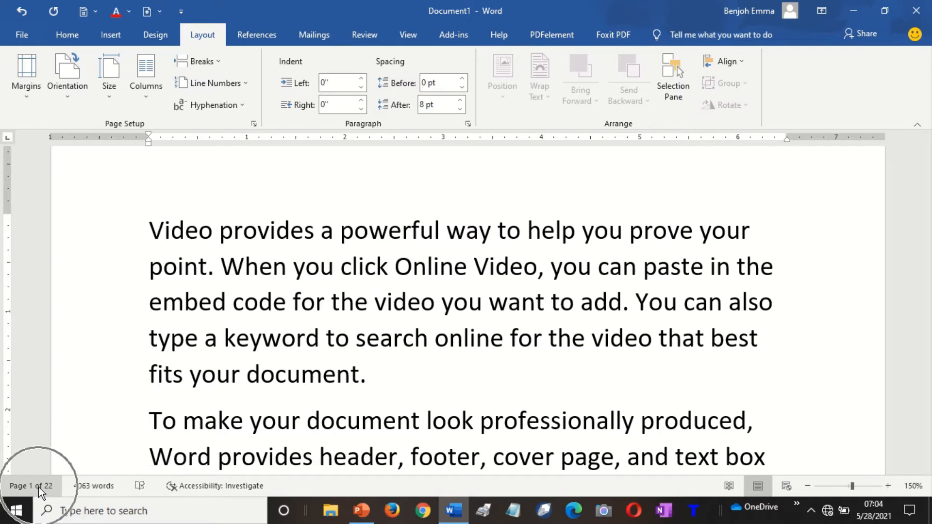
key("ctrl")
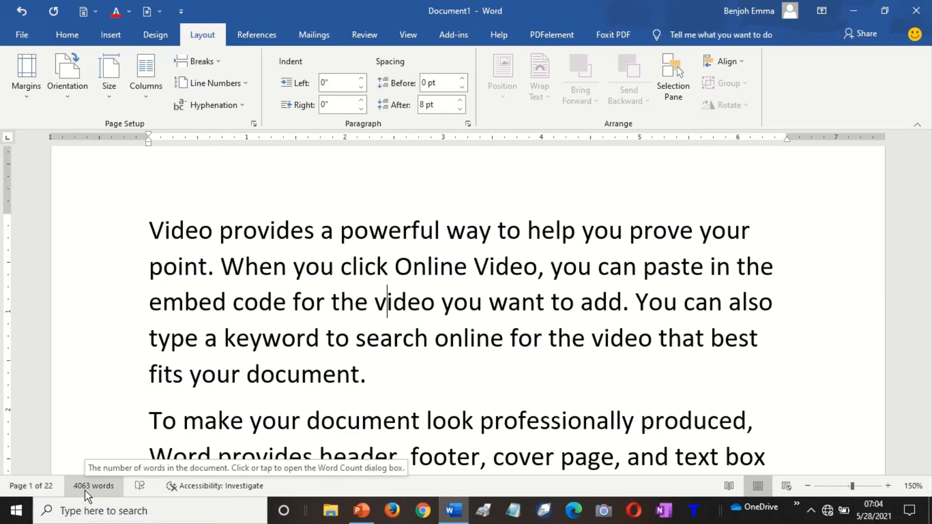
left_click(313, 271)
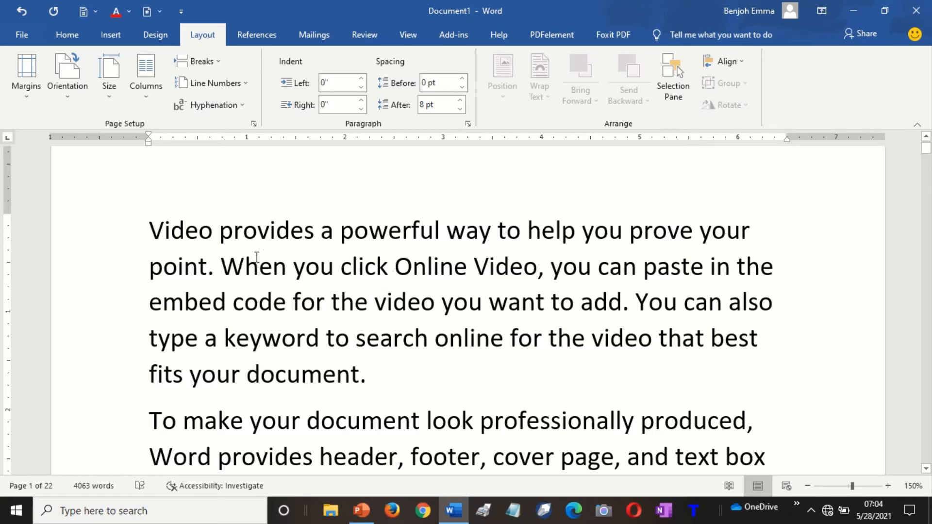
Make the first paragraph bold, centred and all capitals.
left_click_drag(147, 229, 394, 378)
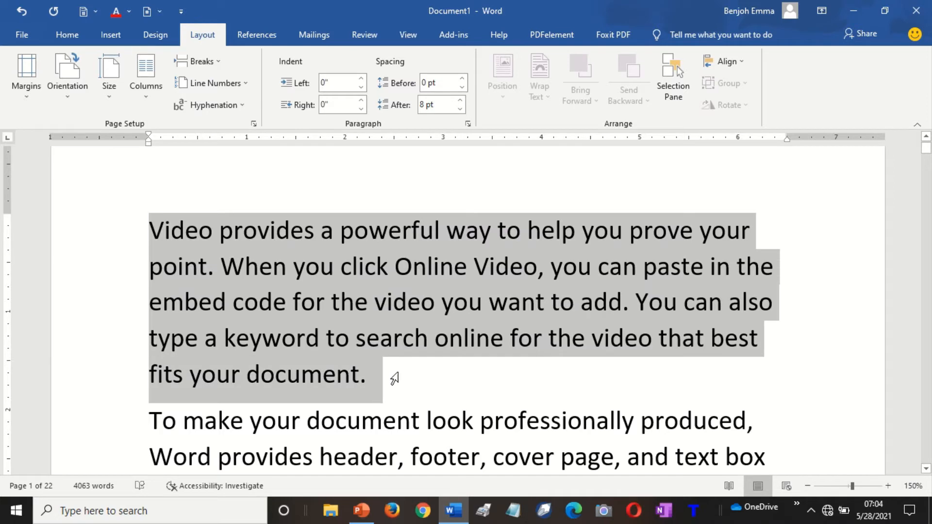
key("ctrl+b")
key("ctrl+e")
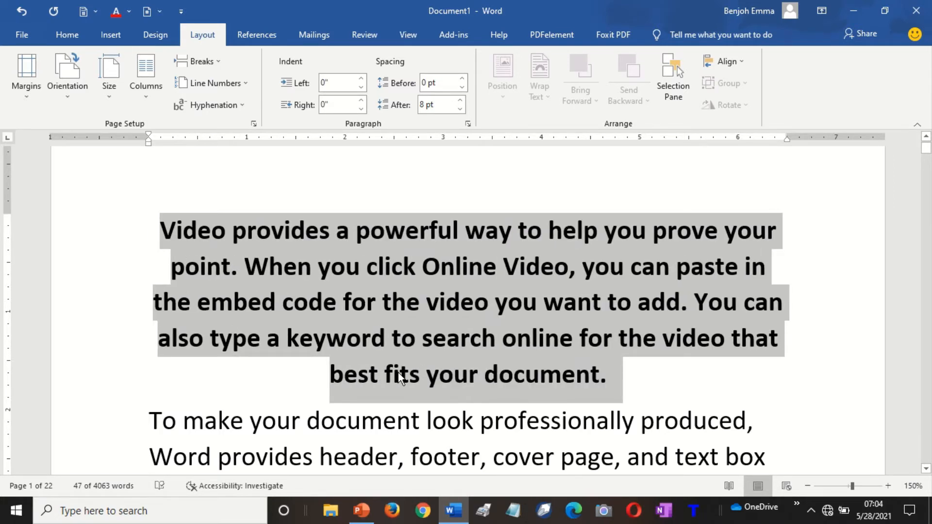
key("ctrl+shift+a")
Add two blank centred lines below the title.
key("Down")
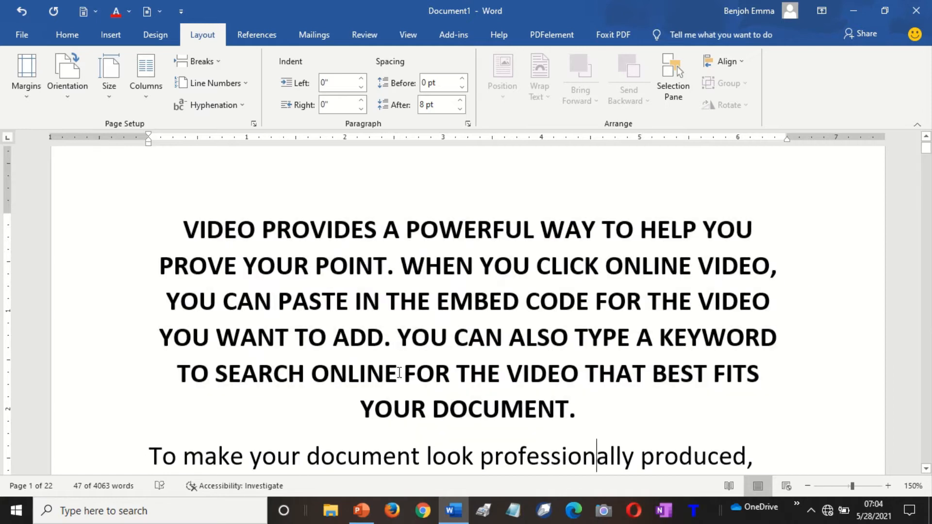
key("Up")
key("Return")
key("Return")
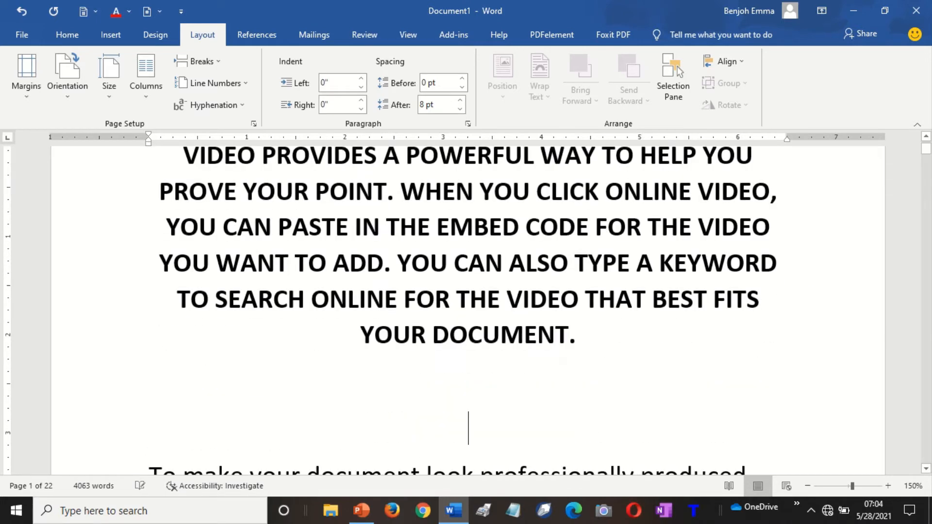
key("Return")
Type BY and the author's name below the title, correcting the surname's spelling.
type("BY")
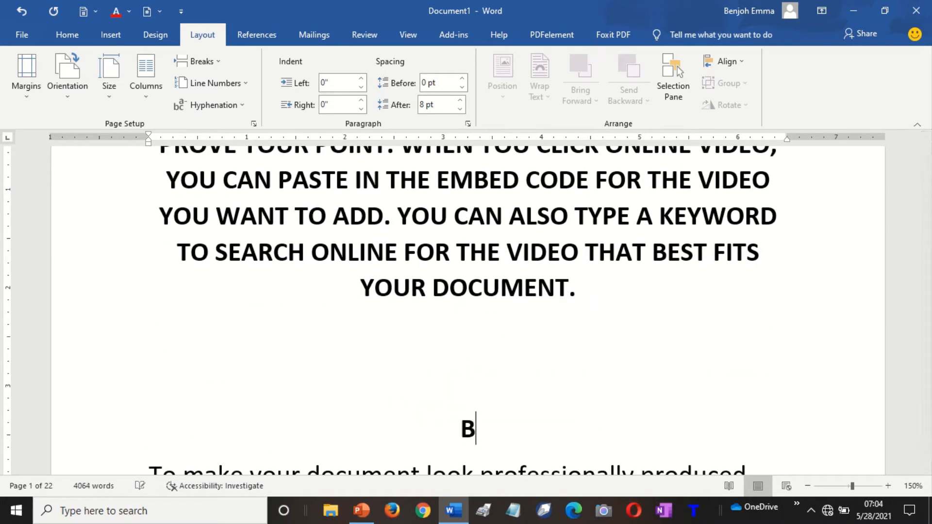
key("Return")
key("Return")
key("Return")
key("Return")
key("Return")
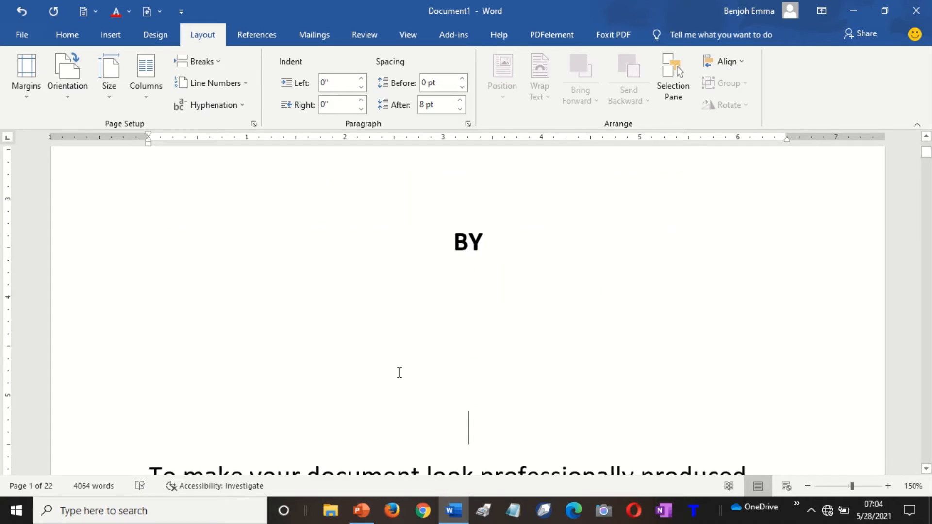
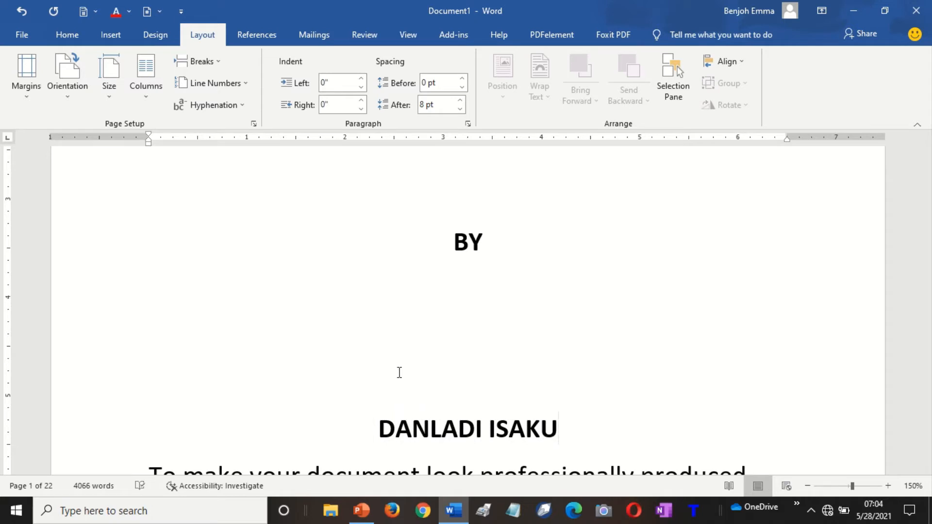
key("Left")
key("Left")
key("Left")
type("S")
key("BackSpace")
type("H")
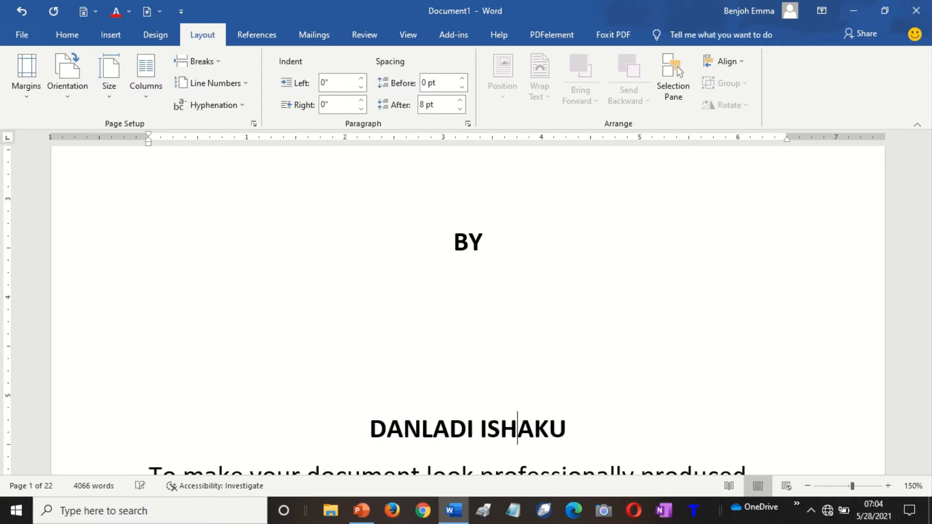
Add PHD STUDENT and UNIVERSITY OF LIMPOPO below the name and remove the extra empty line.
scroll(399, 372, "down", 2)
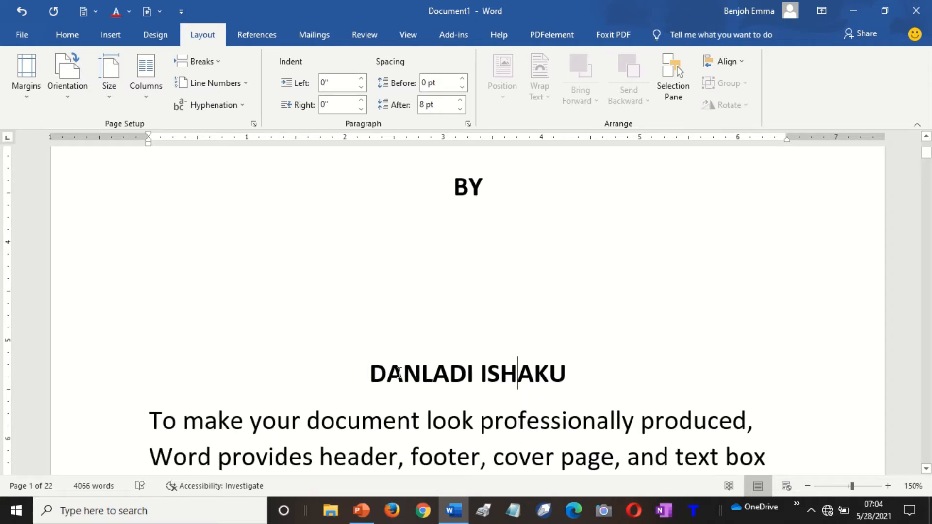
scroll(399, 372, "down", 1)
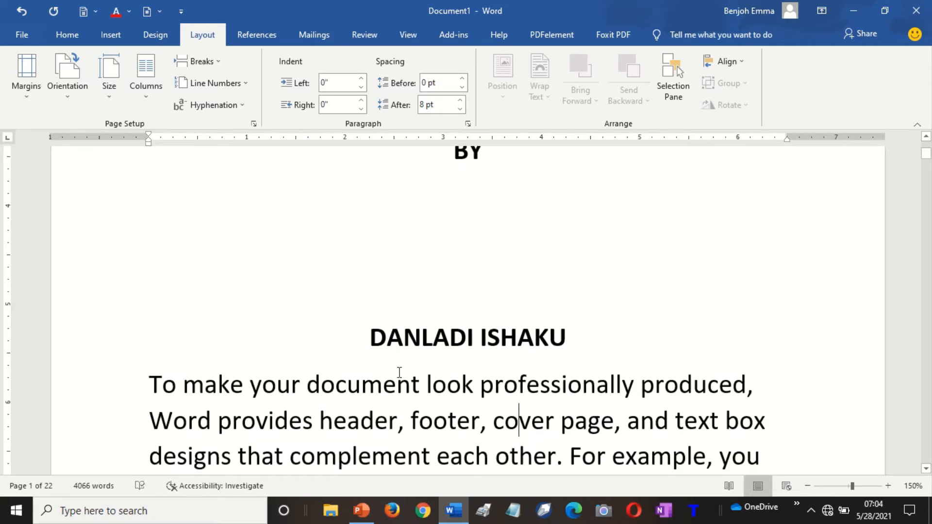
key("Right")
key("Right")
key("Right")
key("Return")
key("Return")
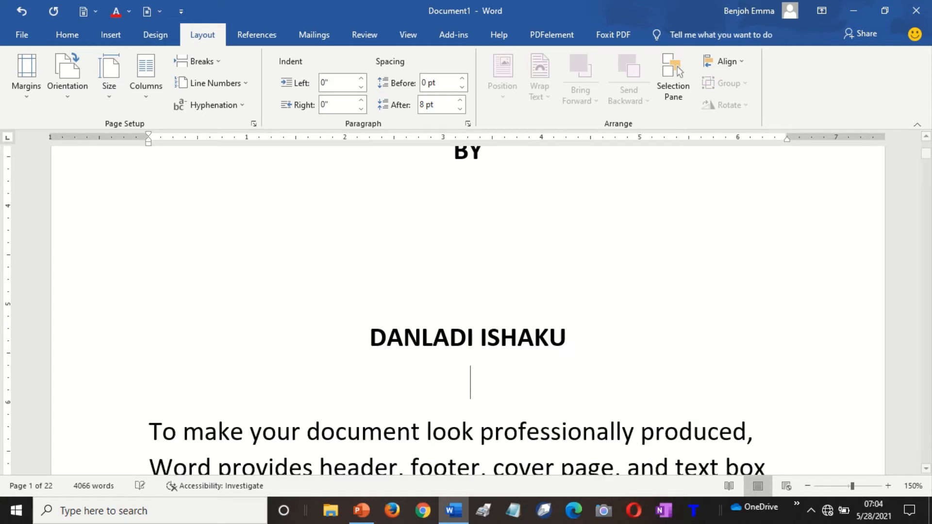
type("PHD")
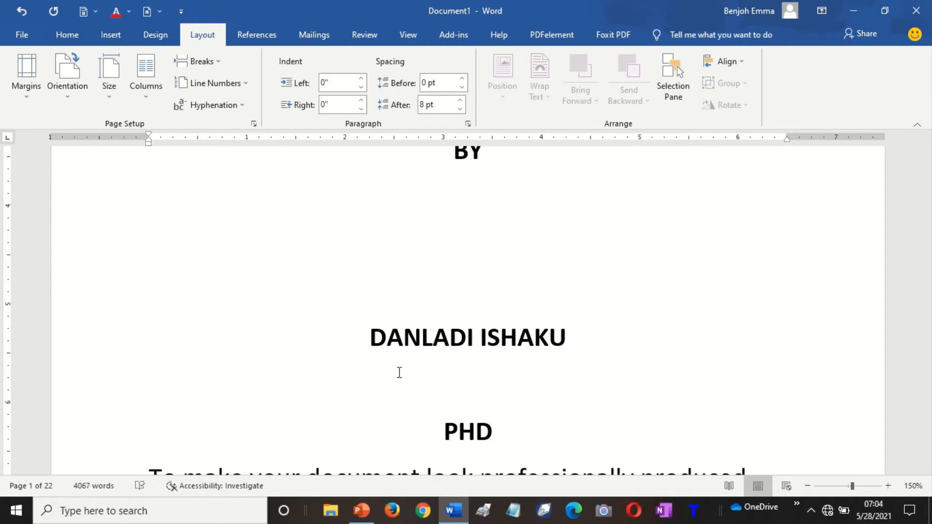
type(" STUDENT")
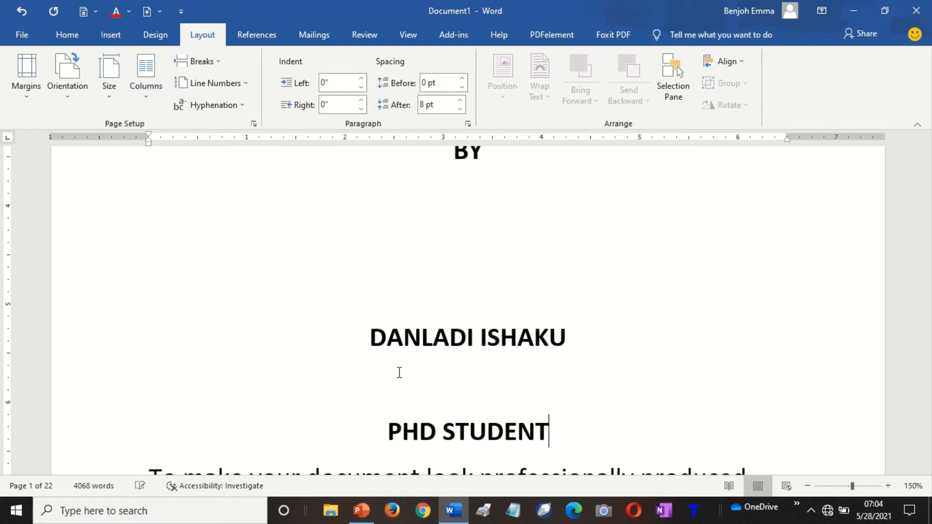
key("Return")
key("Return")
key("Return")
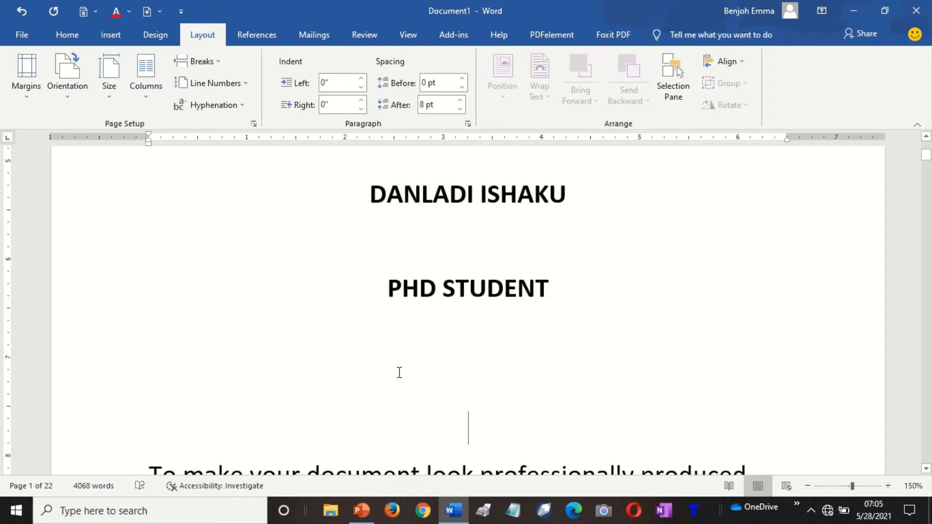
type("UNI")
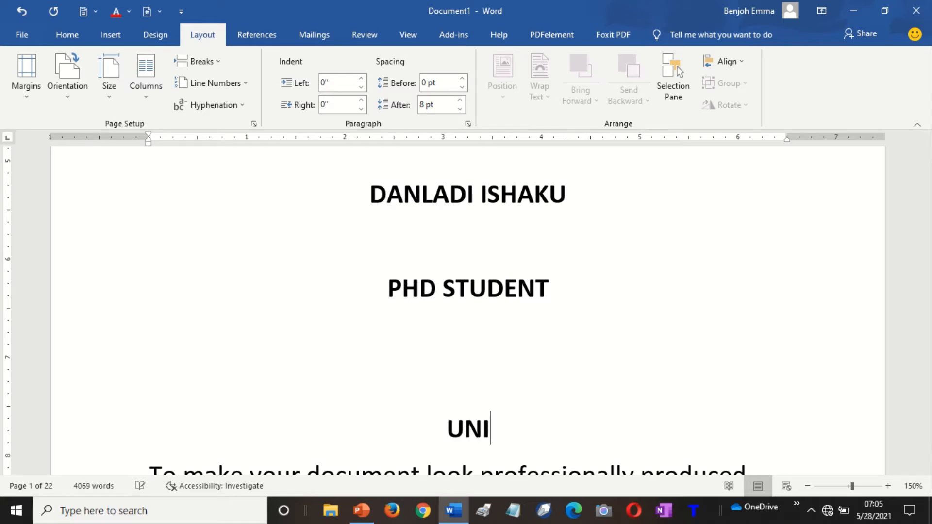
type("VERSITY ")
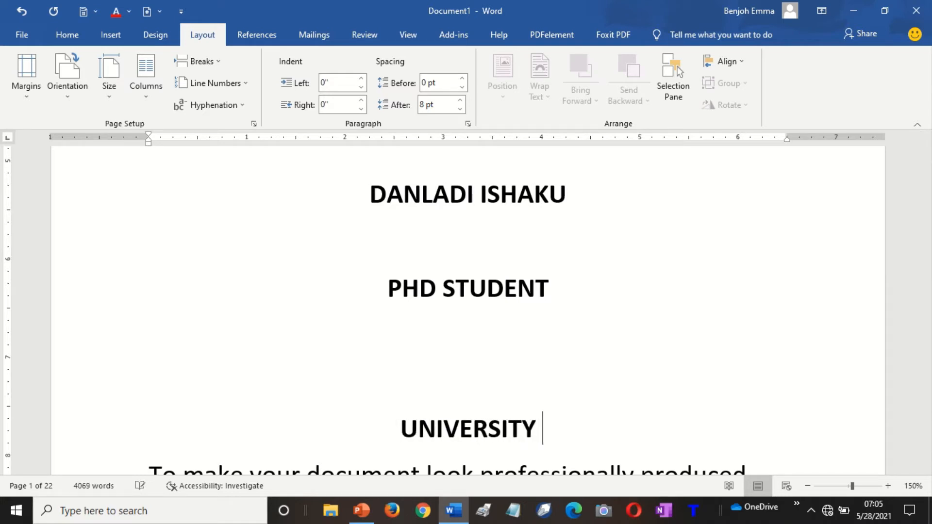
type("OF LIM")
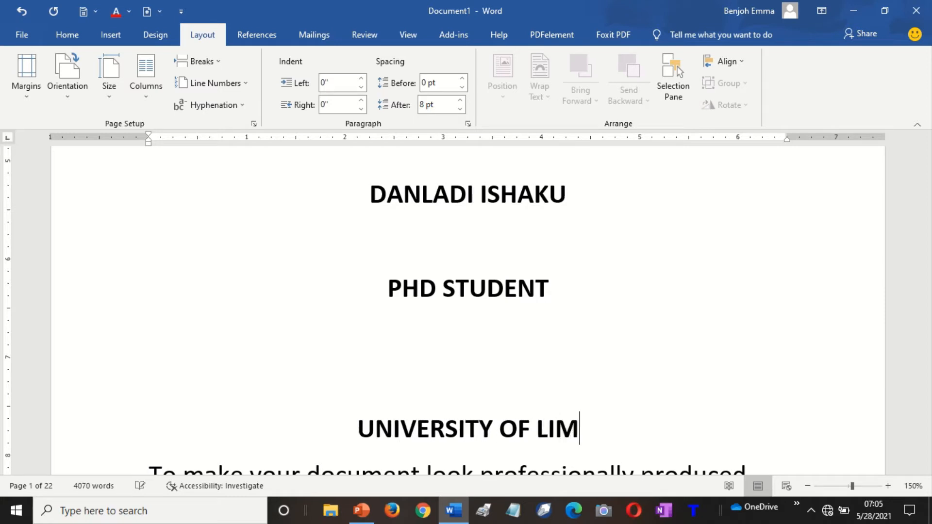
type("POPO")
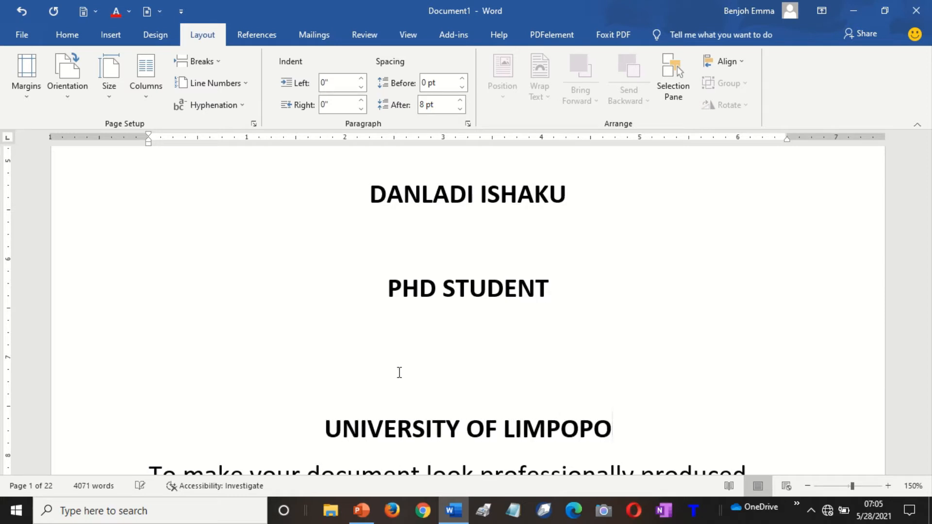
key("Return")
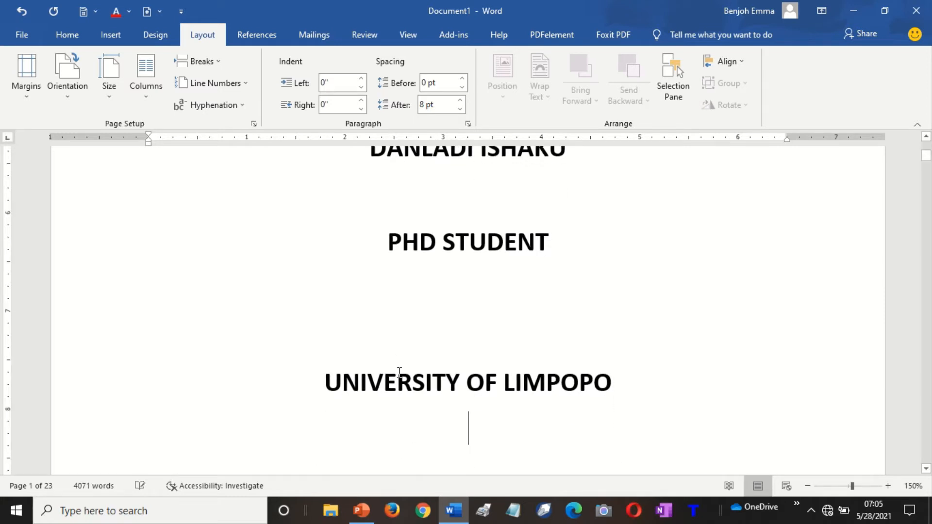
scroll(399, 372, "down", 5)
key("Delete")
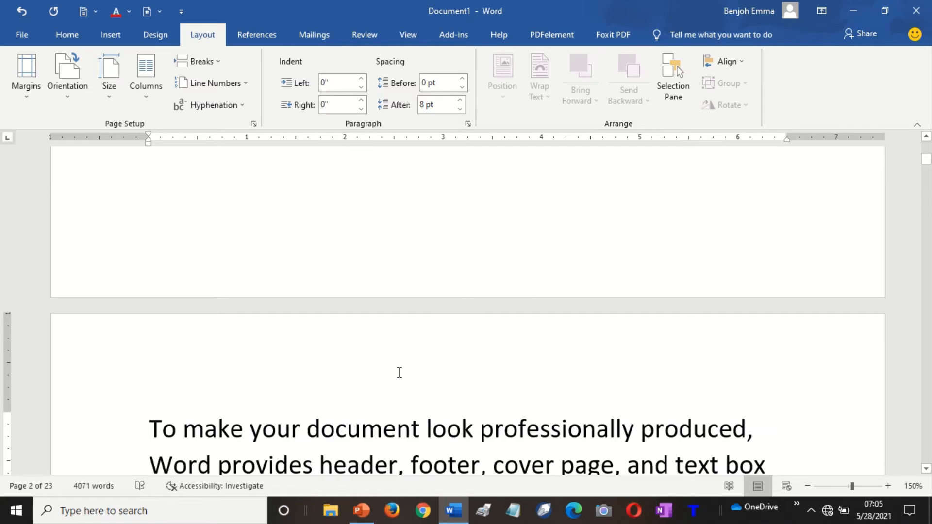
key("Up")
key("Up")
key("Up")
key("Up")
key("Up")
key("Up")
key("Up")
key("Up")
key("Up")
key("Up")
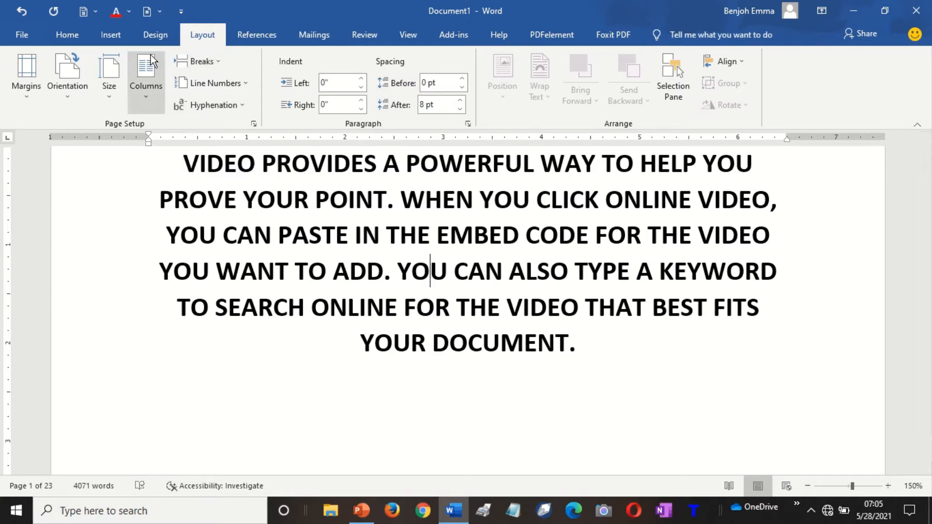
Insert a Plain Number 2 centred page number at the bottom of the page and close the footer.
left_click(109, 35)
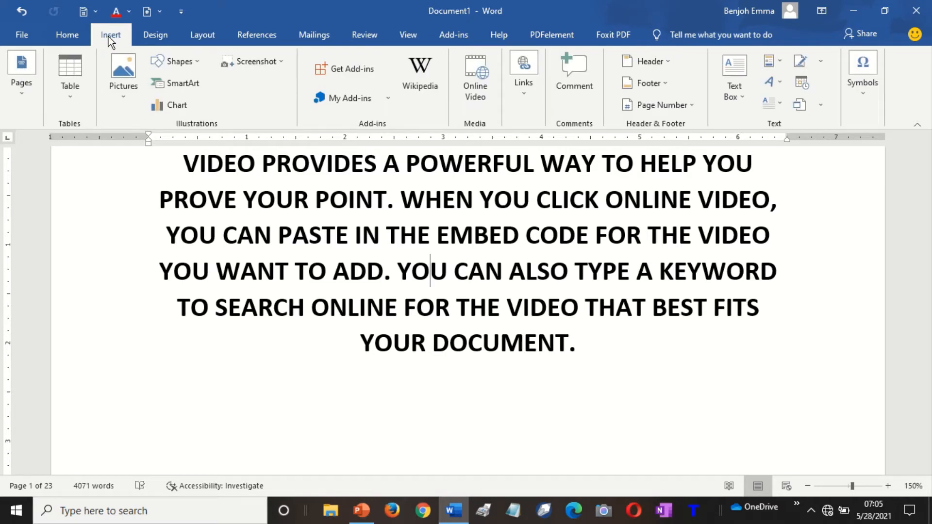
left_click(689, 106)
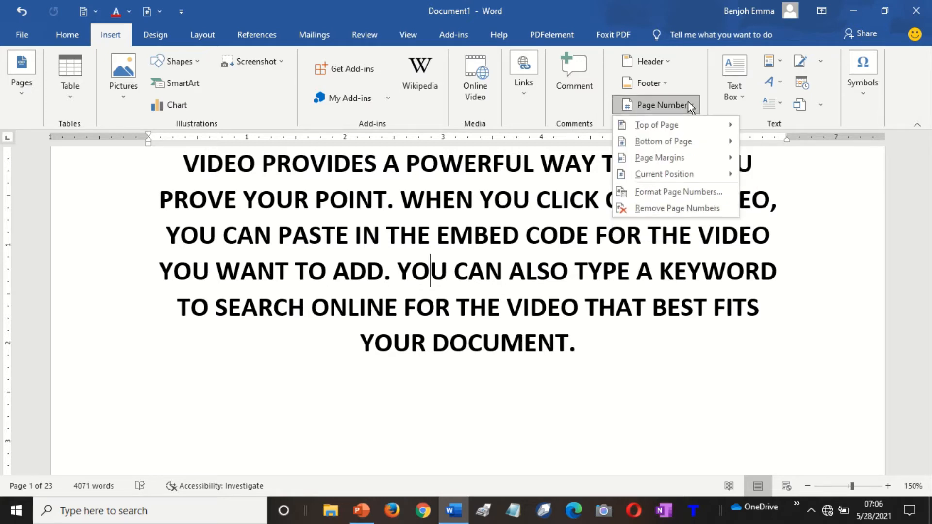
left_click(671, 141)
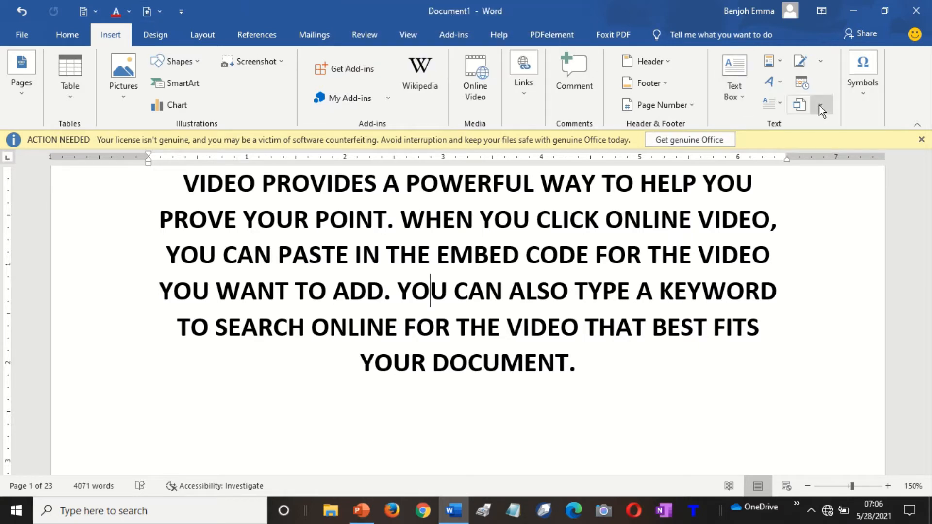
left_click(670, 111)
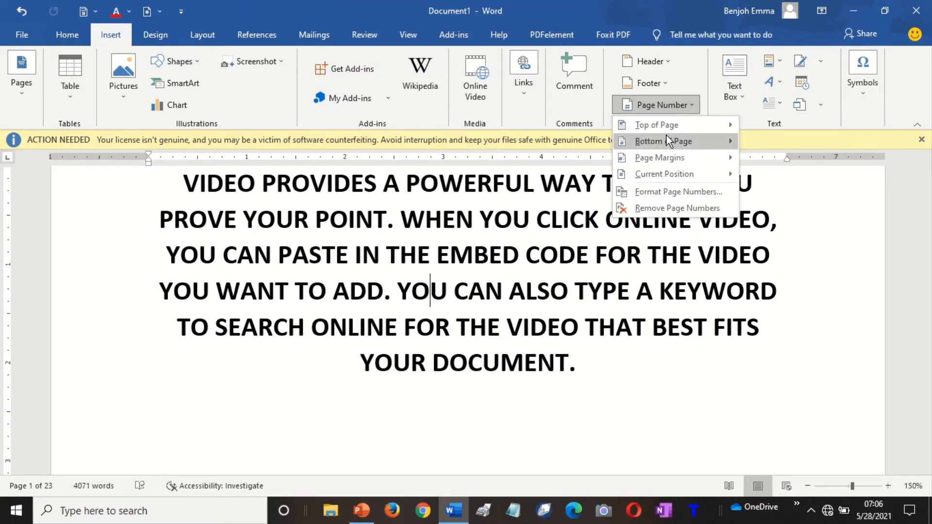
mouse_move(669, 141)
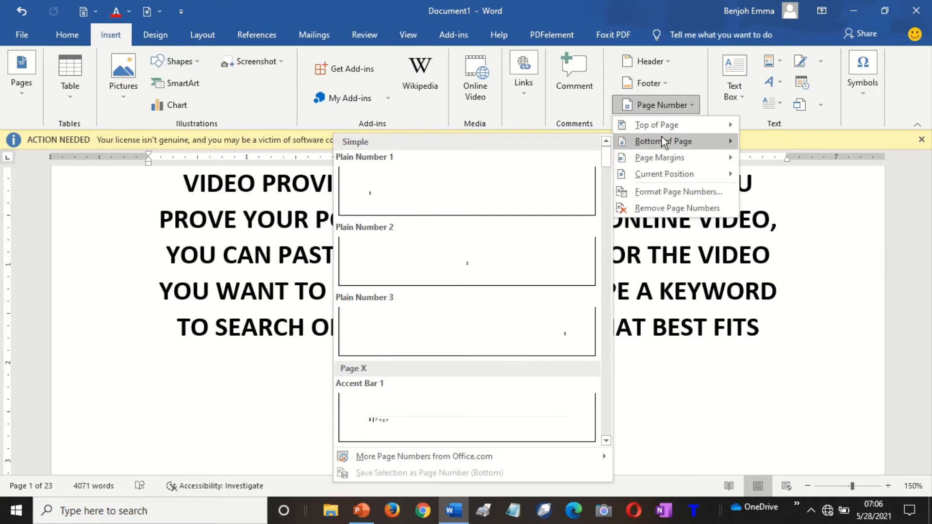
left_click(482, 250)
double_click(460, 240)
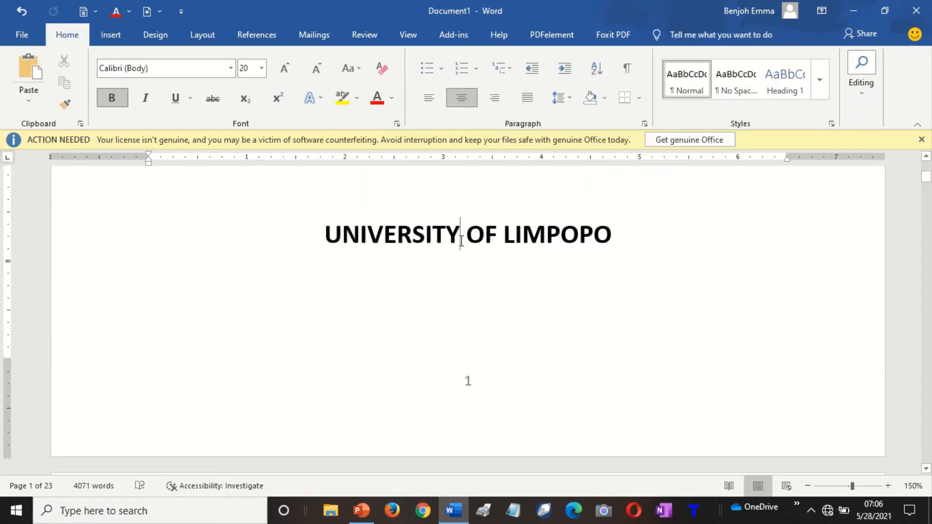
Scroll through the document to check the page numbering down to page 6.
left_click(532, 311)
scroll(532, 311, "down", 10)
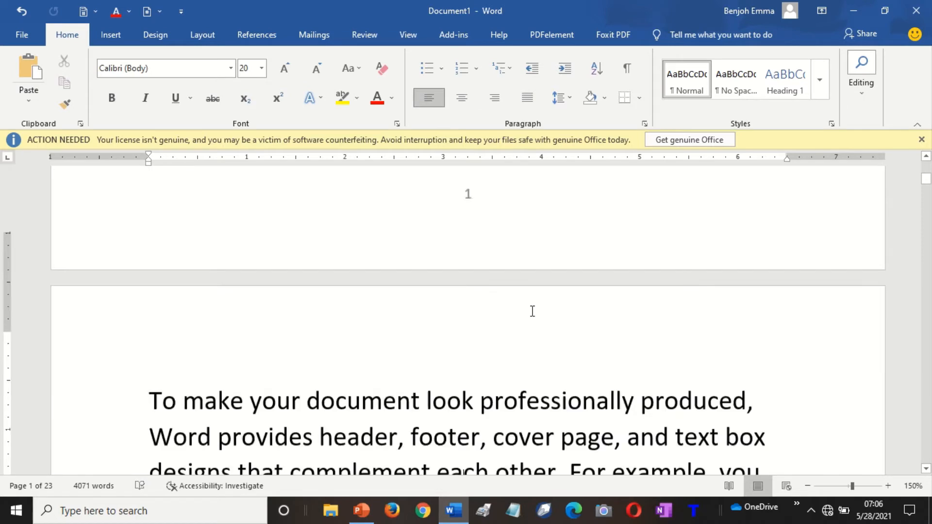
scroll(533, 311, "down", 5)
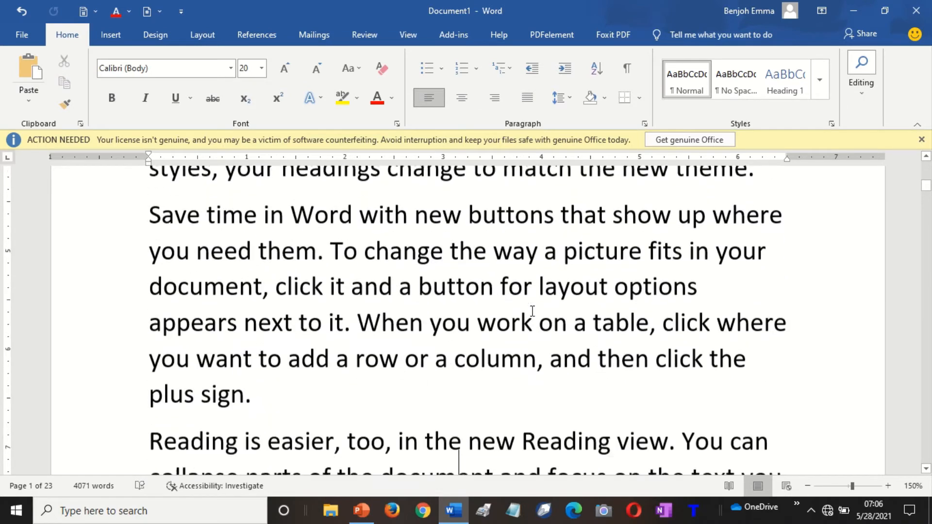
scroll(531, 311, "down", 8)
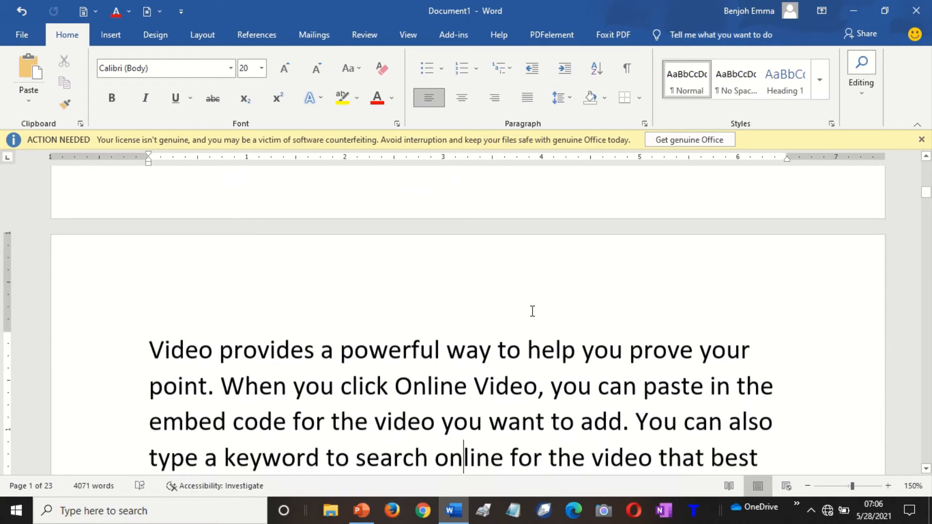
scroll(532, 311, "down", 8)
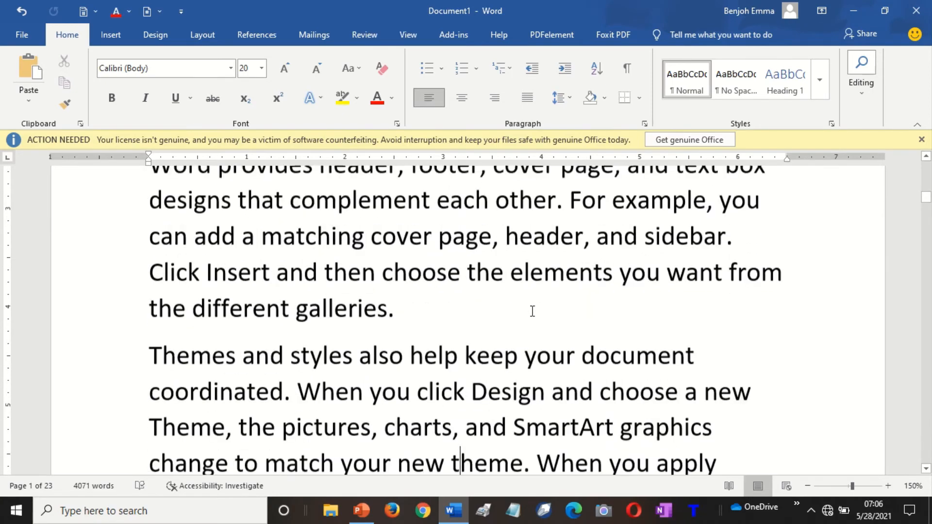
scroll(533, 311, "down", 8)
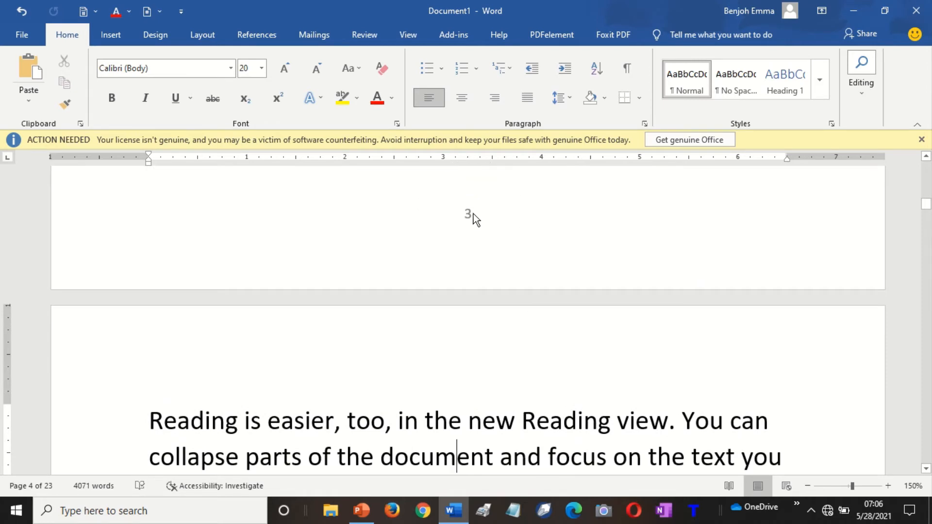
scroll(474, 214, "down", 4)
scroll(474, 214, "down", 19)
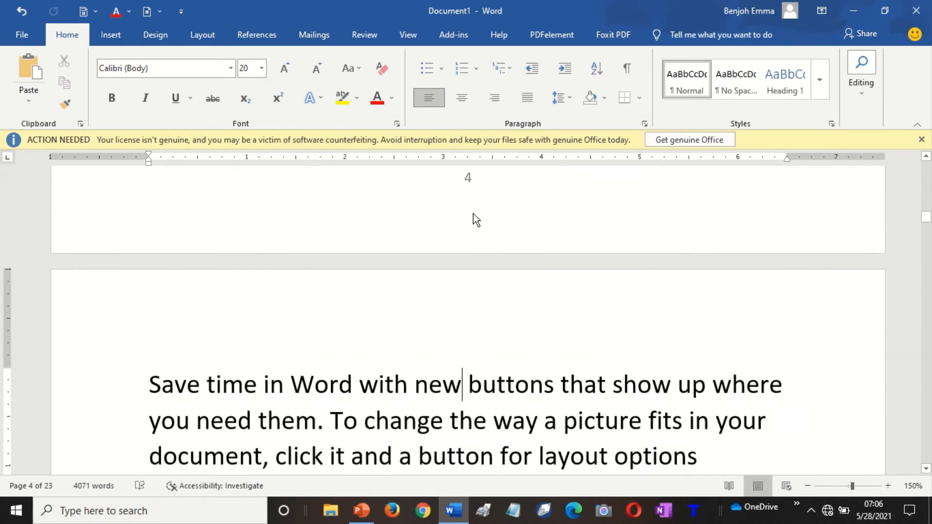
scroll(473, 214, "up", 3)
scroll(473, 215, "down", 3)
scroll(474, 213, "down", 9)
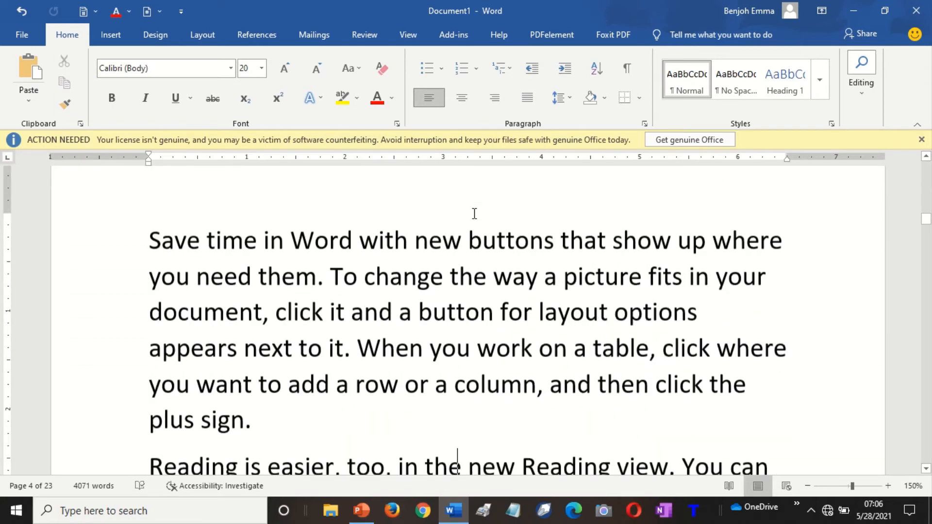
scroll(474, 213, "down", 12)
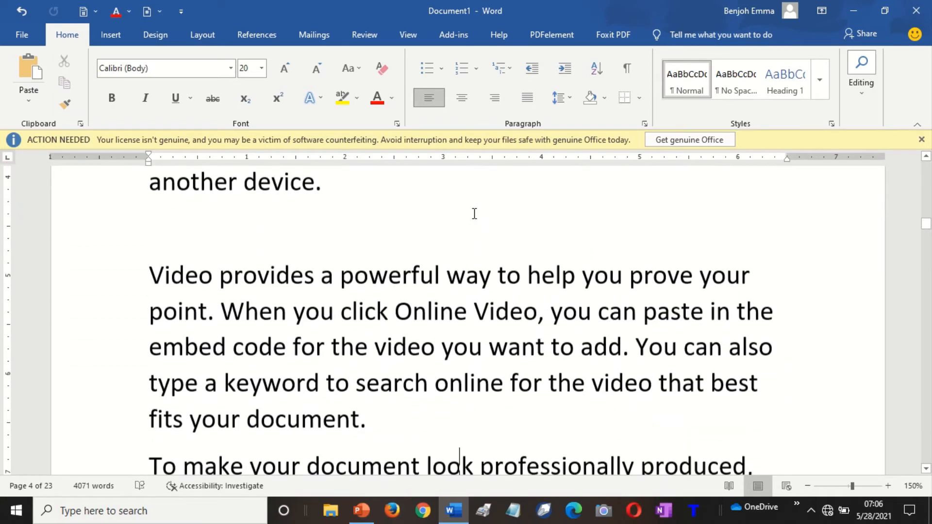
Insert a blank line above 'Themes and styles' and type 'chapter one' on it.
key("Up")
key("Up")
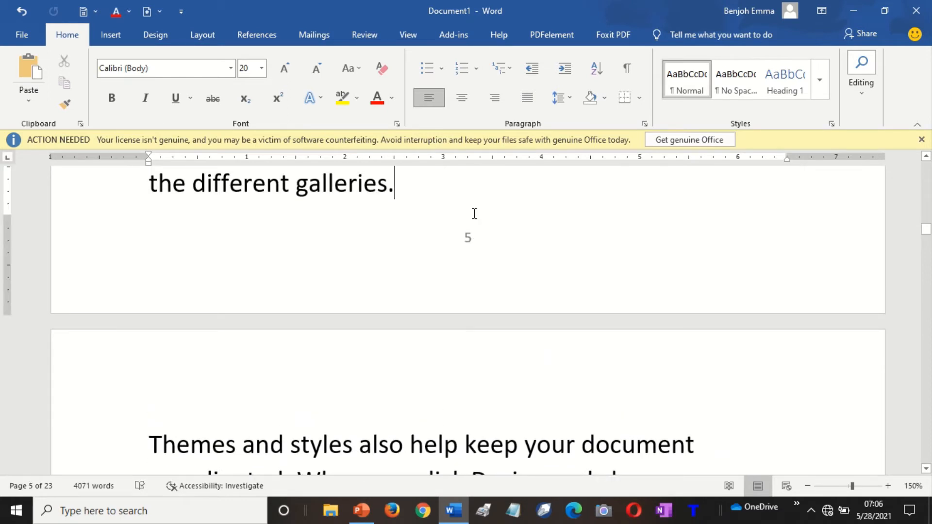
left_click(153, 443)
key("Return")
key("Up")
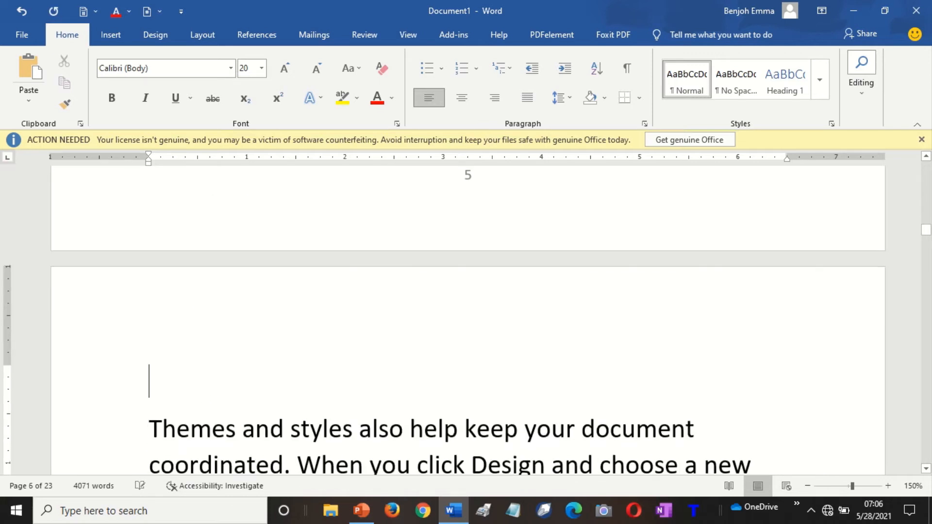
type("chapter one")
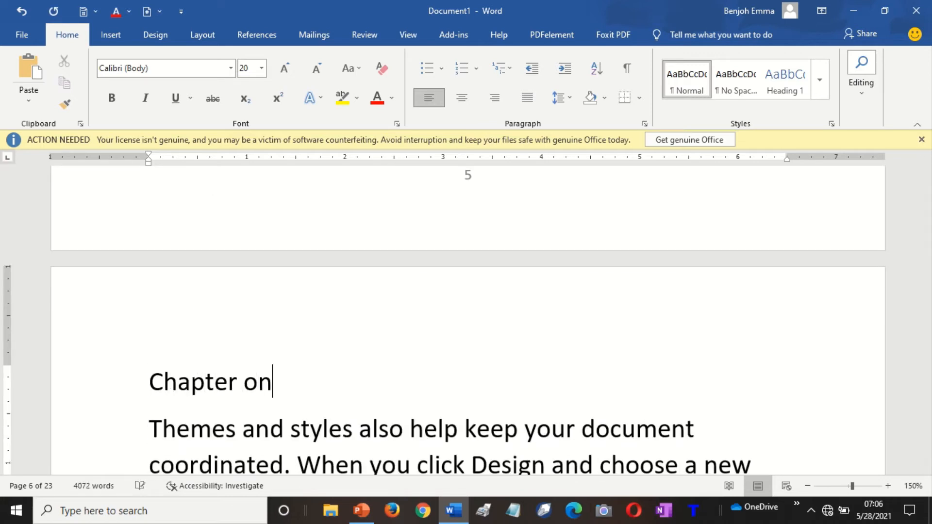
Centre, bold and uppercase the 'chapter one' heading so it reads CHAPTER ONE.
key("ctrl+e")
key("shift+Left")
key("shift+Left")
key("shift+Left")
key("shift+Left")
key("shift+Left")
key("shift+Left")
key("shift+Left")
key("shift+Left")
key("shift+Left")
key("shift+Left")
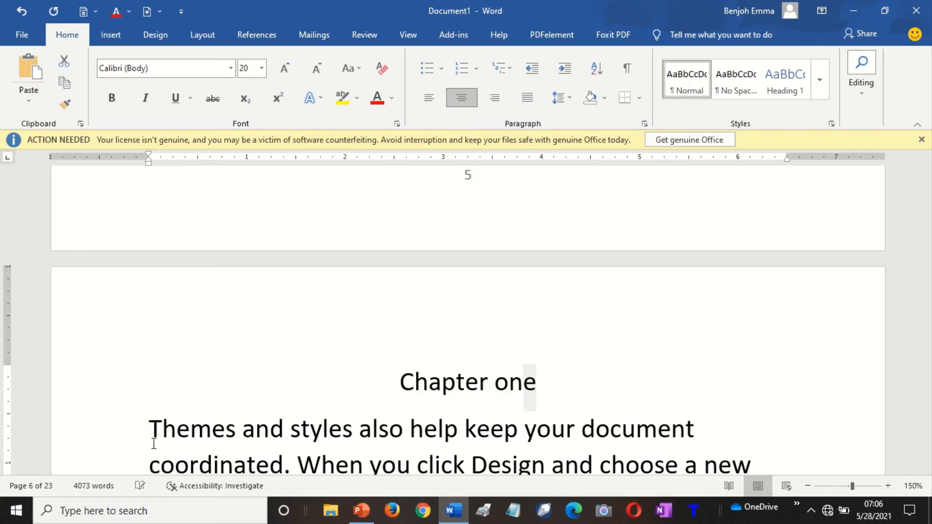
key("shift+Left")
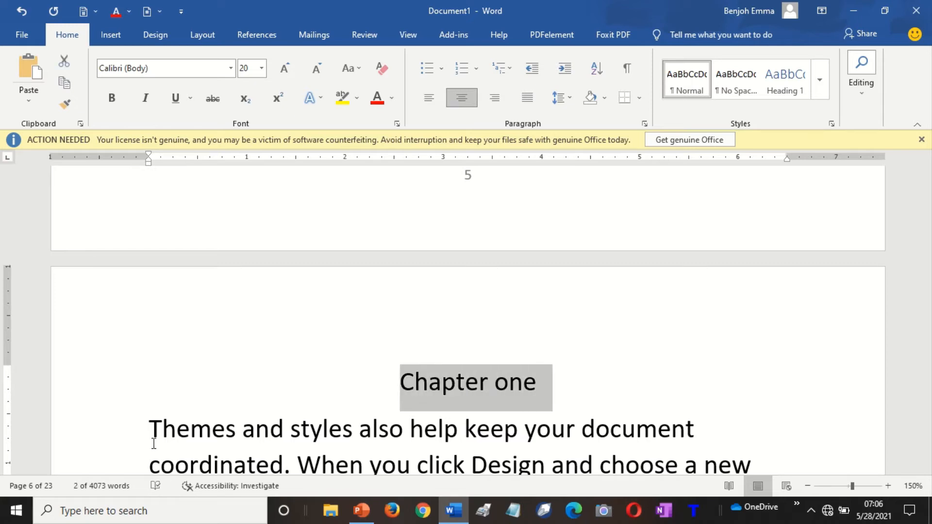
key("ctrl+b")
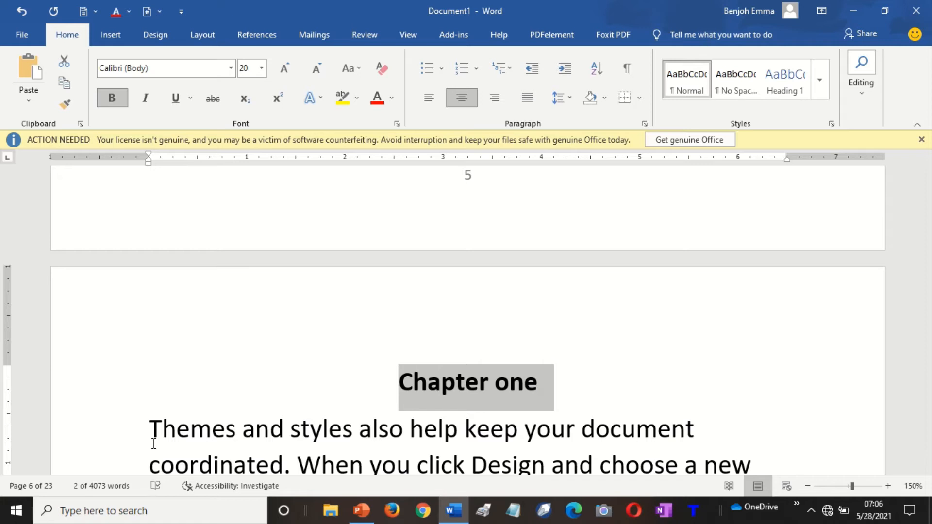
key("shift+F3")
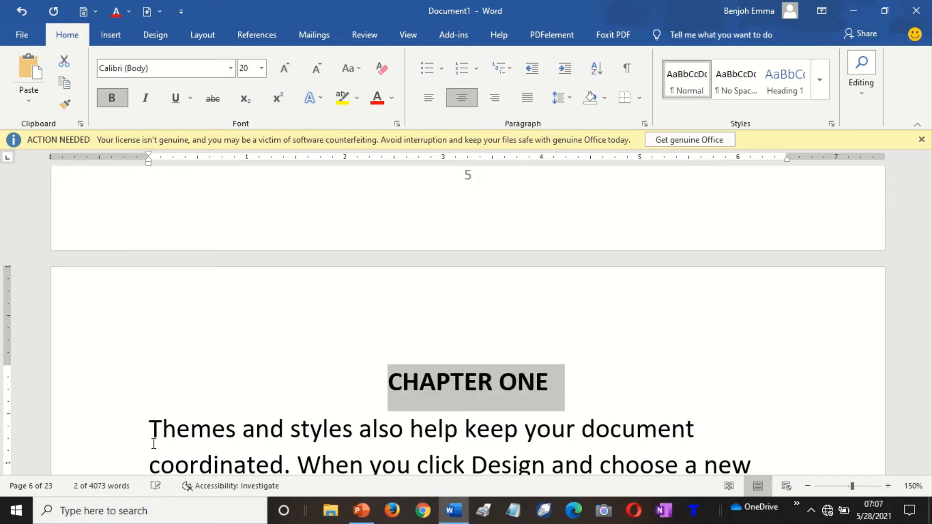
key("Up")
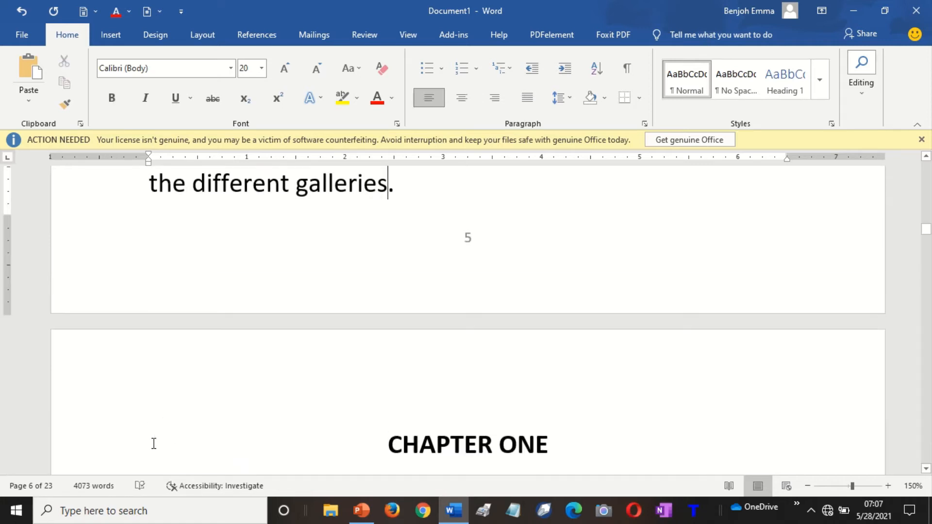
key("Down")
key("Down")
key("Up")
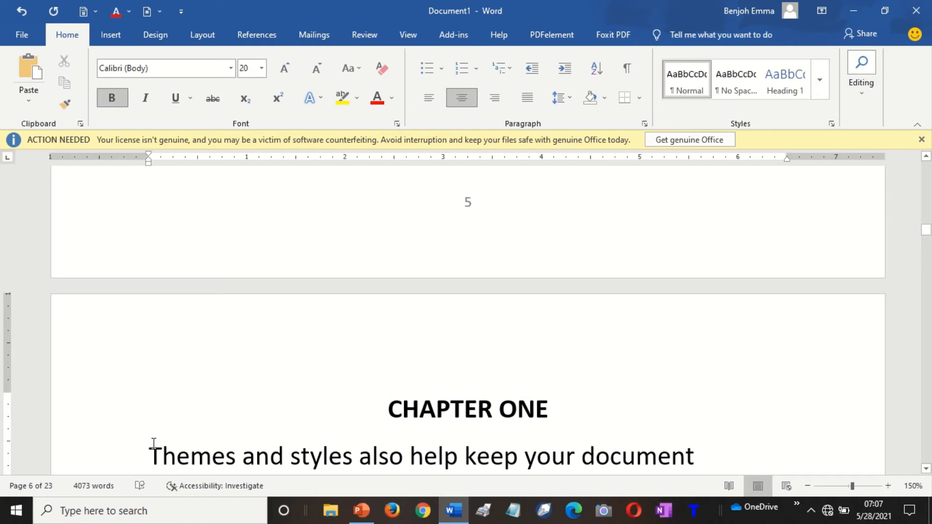
Move down through the chapter text to page 7, then return to the document start and bring up Go To.
left_click(470, 203)
key("Down")
key("Down")
key("Down")
key("Down")
key("Down")
key("Down")
key("Down")
key("Down")
key("Down")
key("Down")
key("Down")
key("Down")
key("Down")
key("Down")
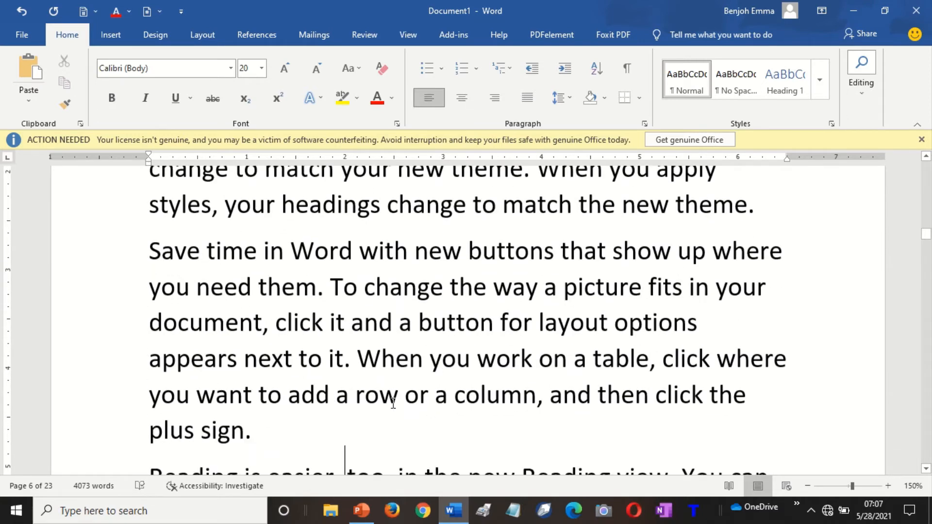
key("Down")
key("Down")
key("Down")
key("Down")
key("Down")
key("Down")
key("Down")
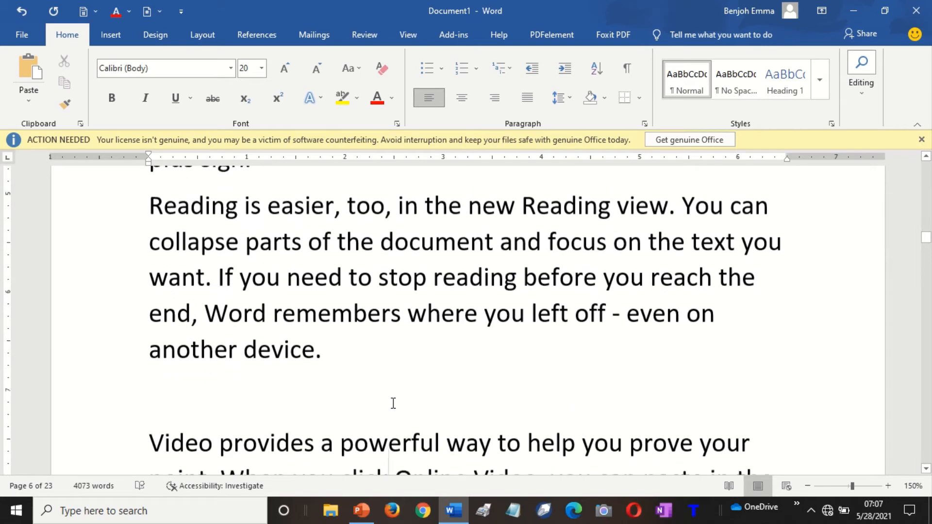
key("Down")
key("Down")
key("Down")
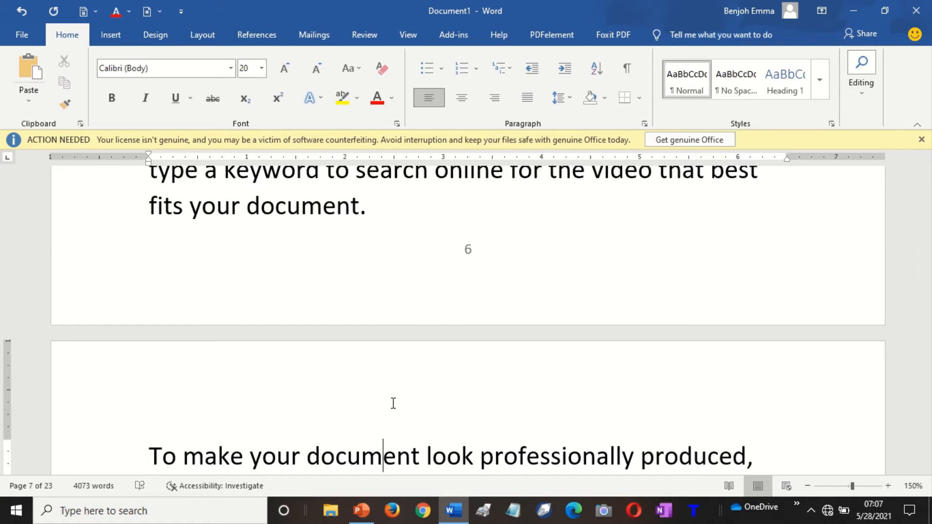
scroll(393, 404, "down", 10)
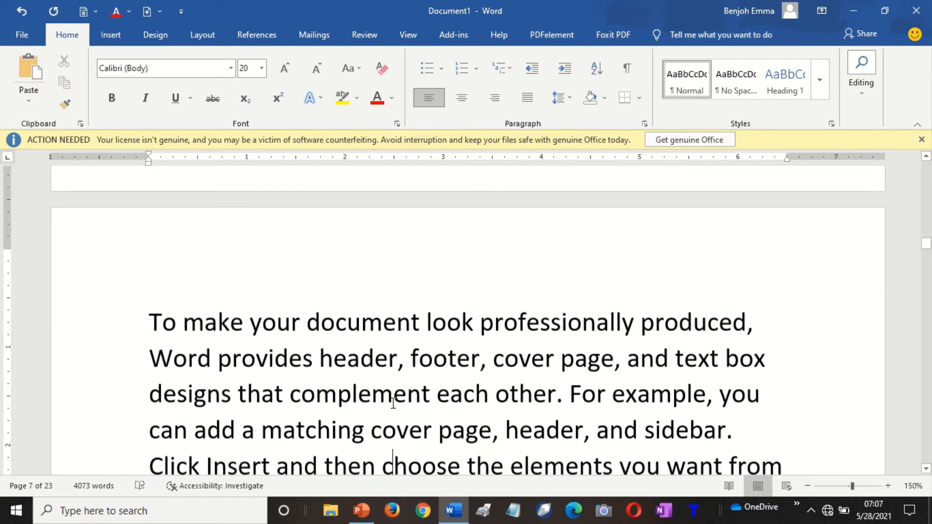
scroll(393, 403, "down", 6)
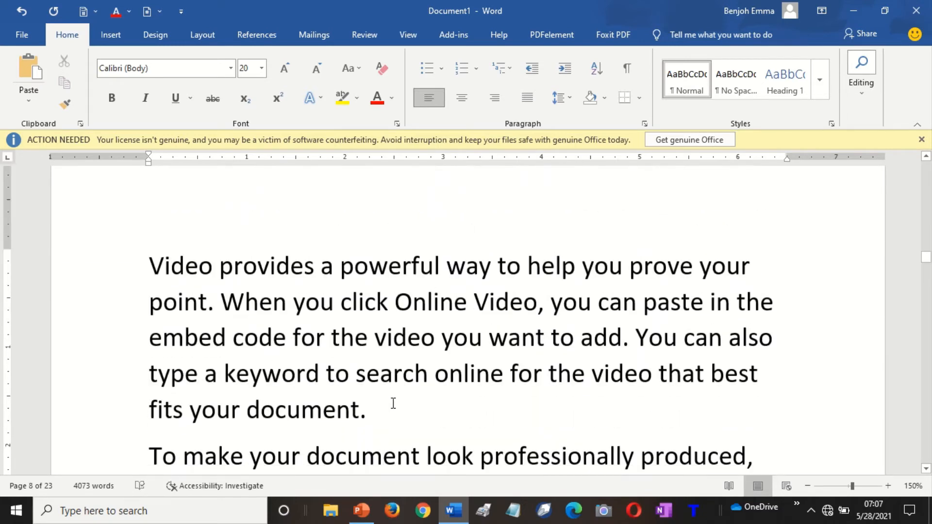
key("ctrl+Home")
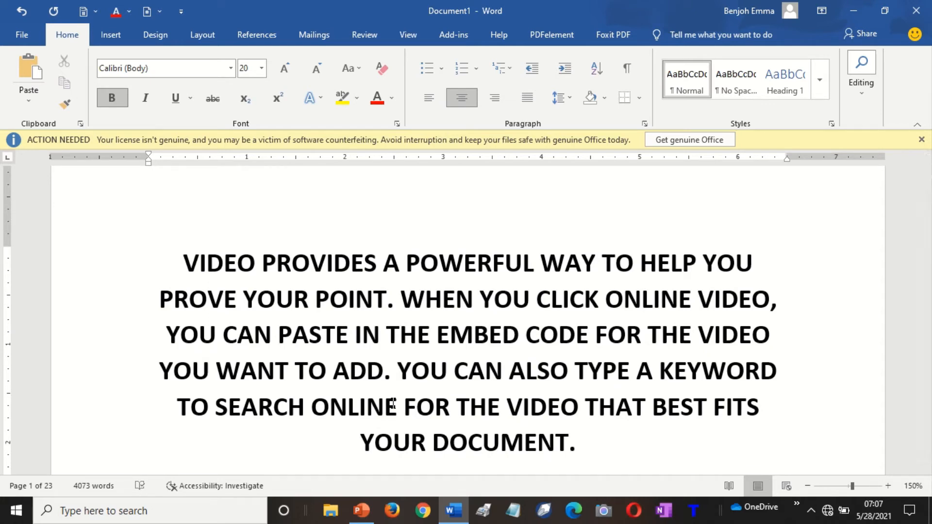
key("ctrl+g")
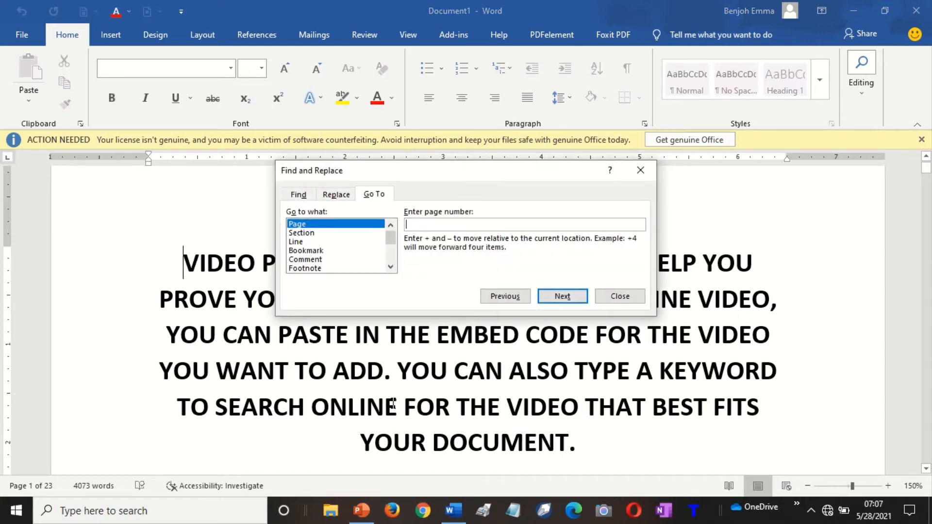
Go to page 5 and close the Find and Replace box.
type("5")
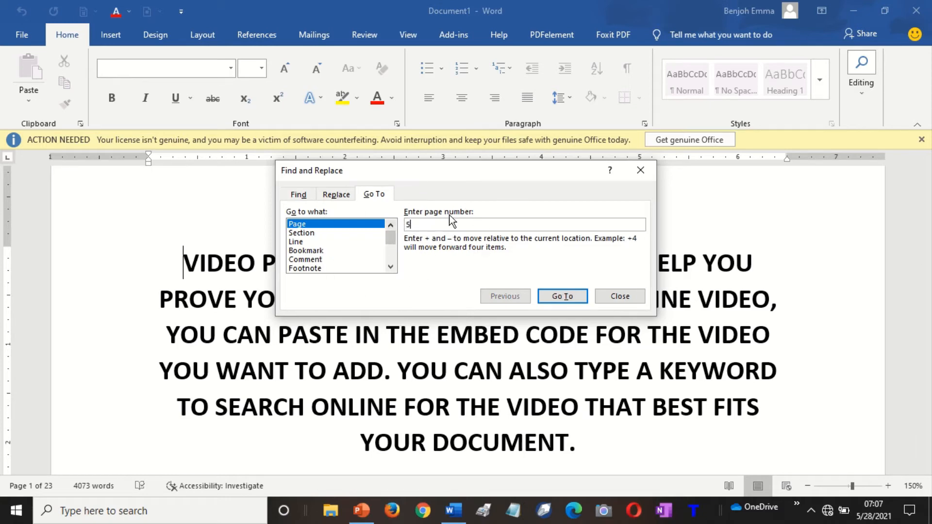
left_click(566, 295)
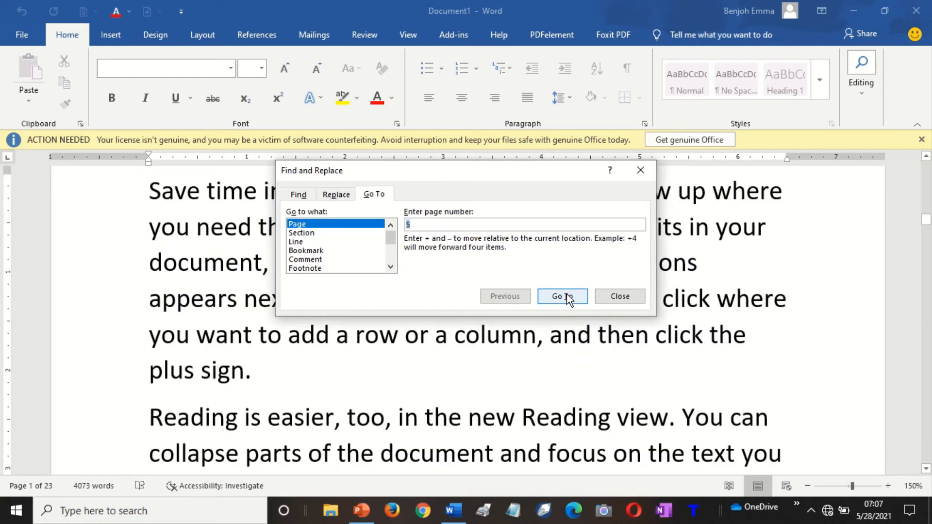
left_click(620, 296)
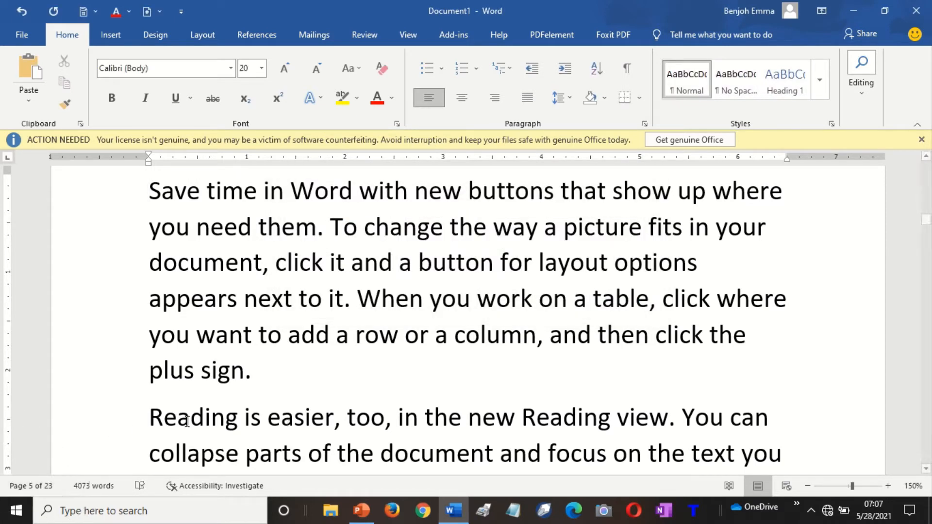
Return to page 6 with the insertion point before CHAPTER ONE.
scroll(583, 259, "up", 5)
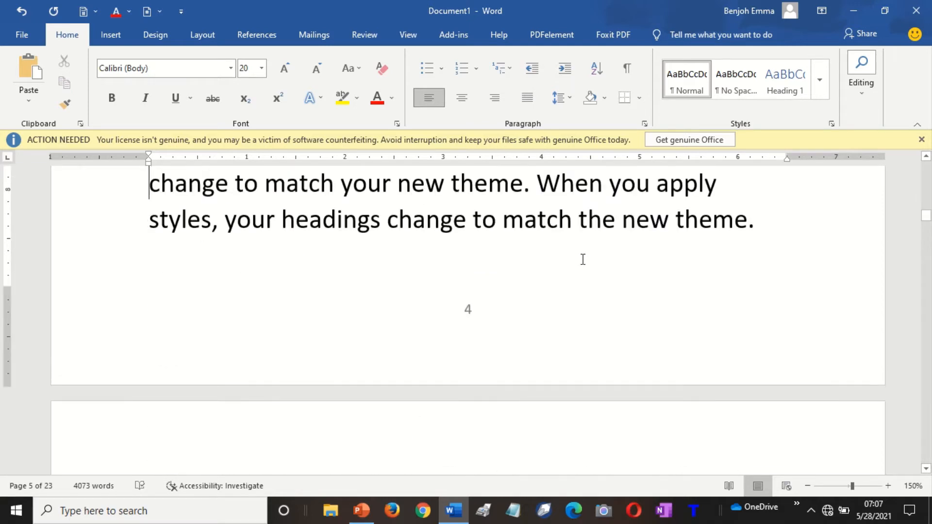
scroll(583, 259, "down", 7)
scroll(582, 260, "down", 7)
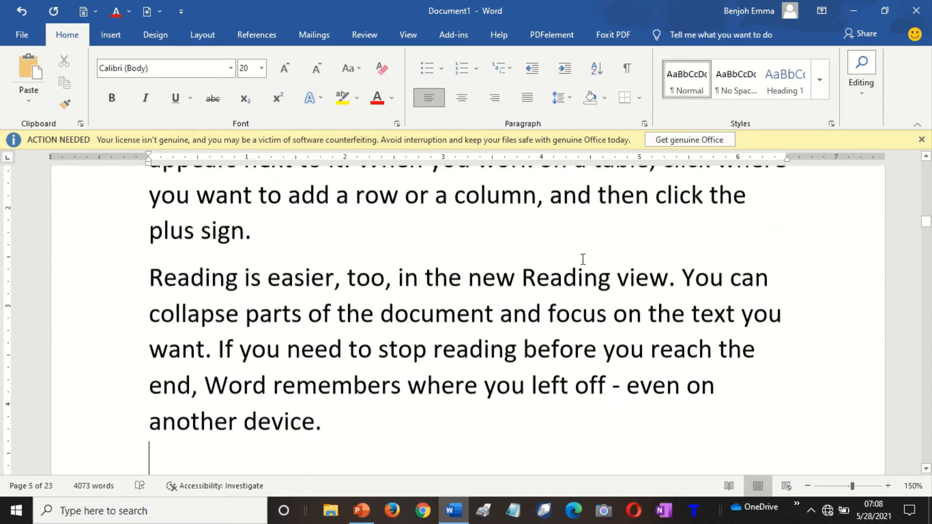
scroll(583, 259, "down", 8)
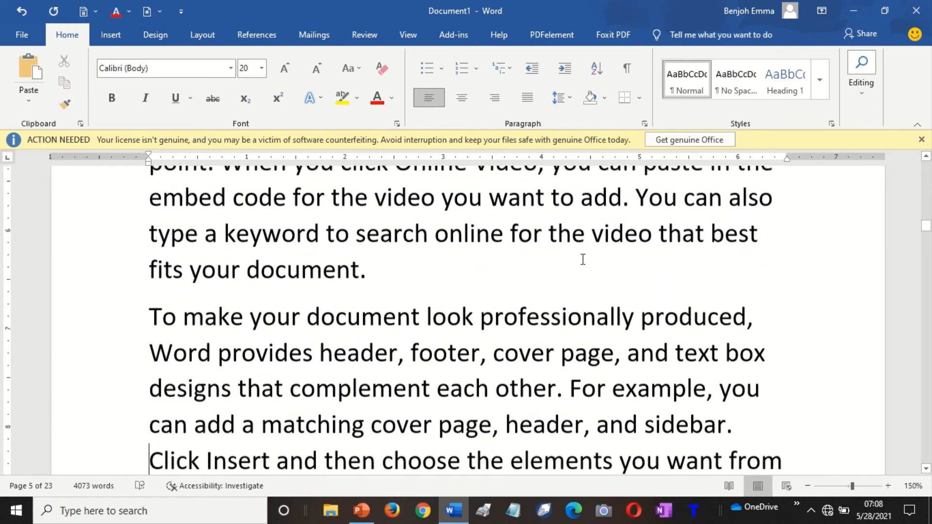
key("Up")
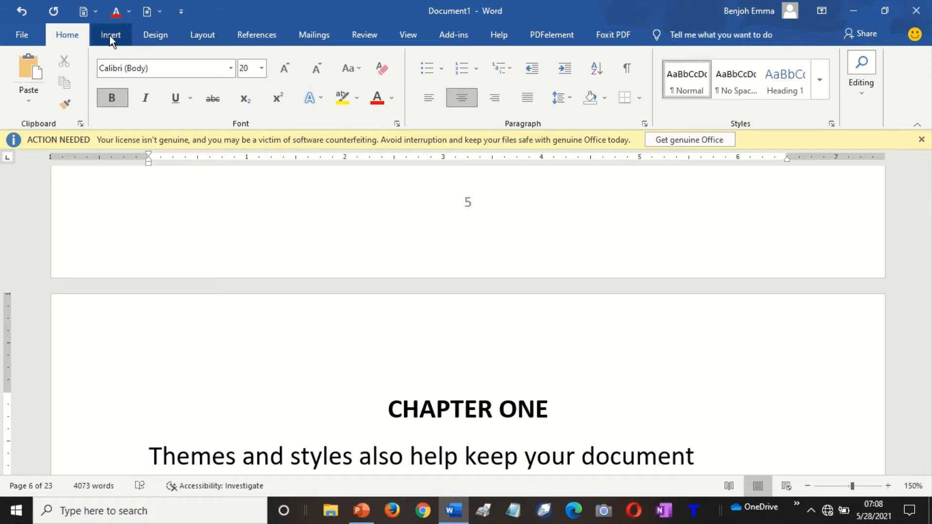
Insert a Next Page section break before the CHAPTER ONE heading.
left_click(205, 40)
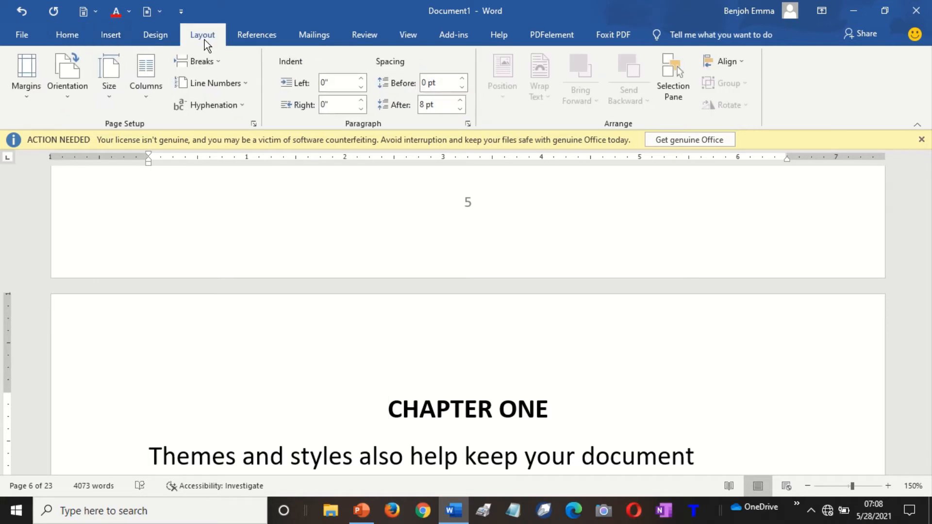
left_click(213, 63)
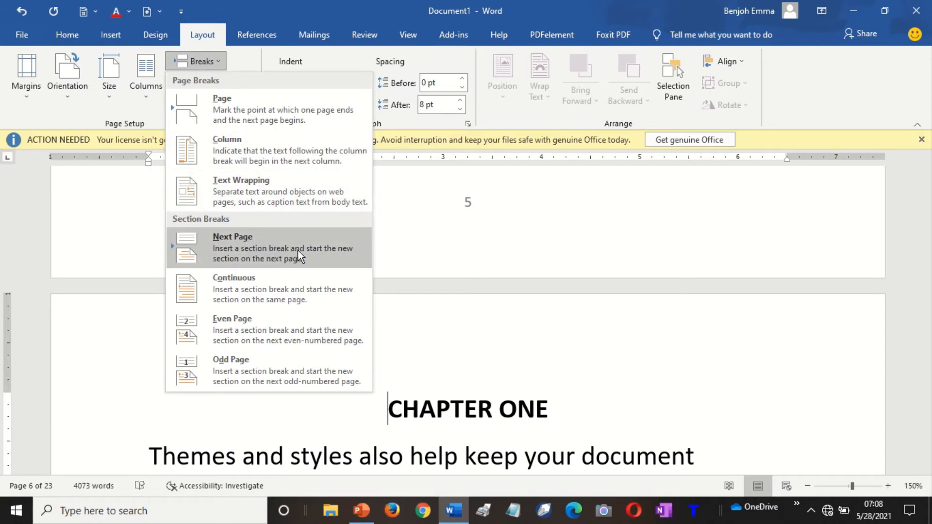
left_click(270, 251)
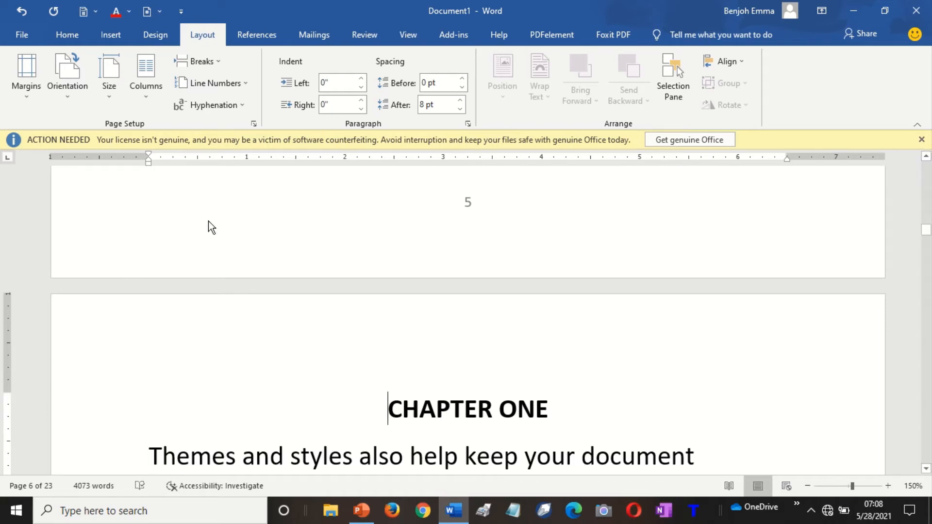
double_click(337, 337)
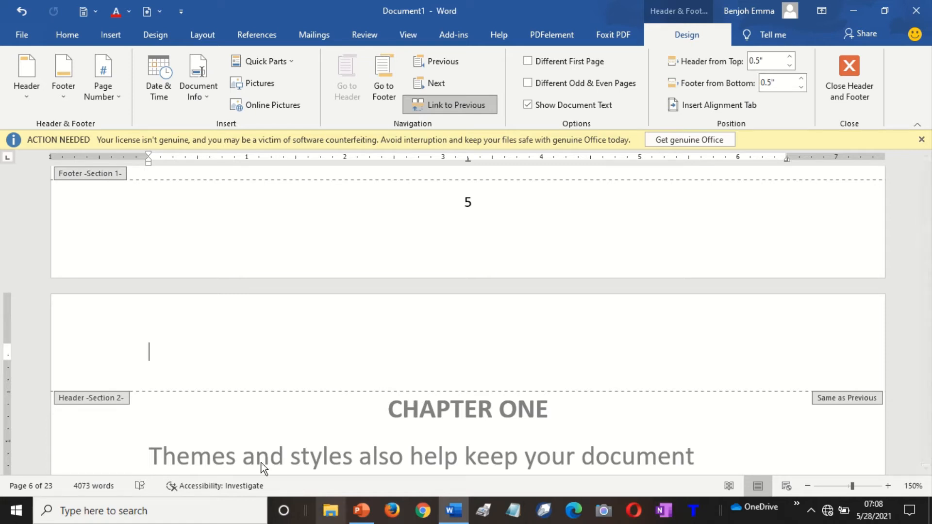
double_click(217, 423)
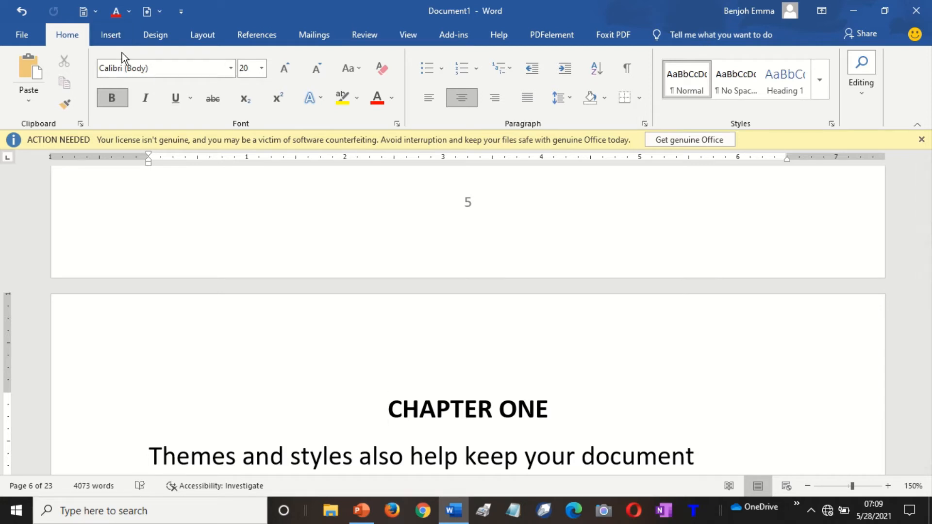
From the document start, set the page number format to lowercase roman numerals (i, ii, iii).
key("ctrl+Home")
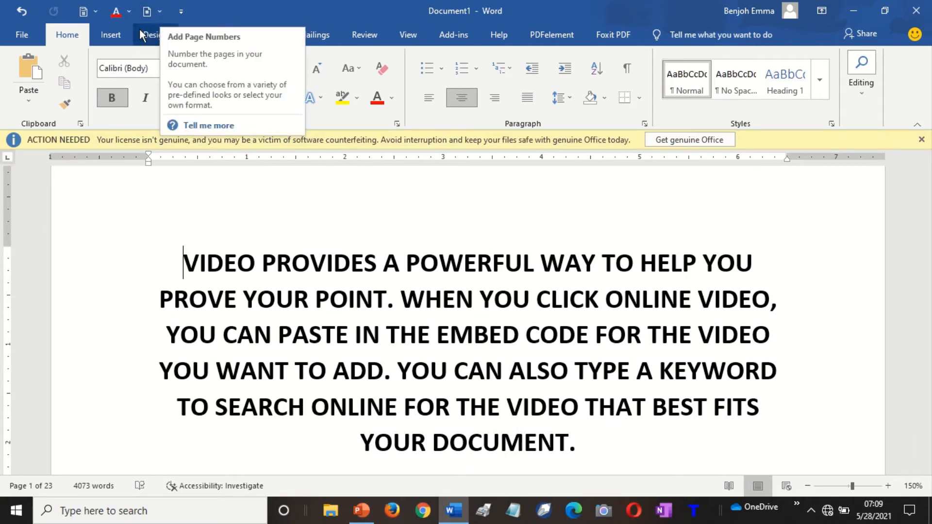
left_click(119, 40)
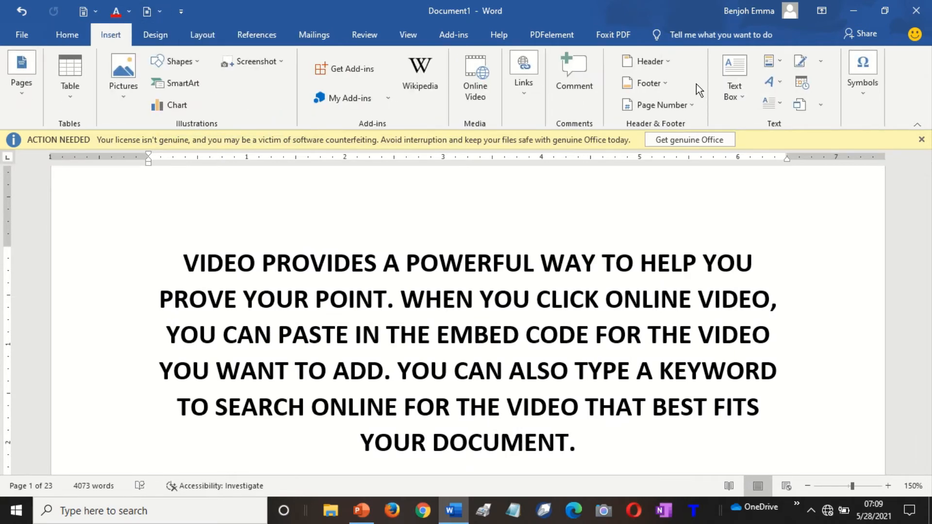
left_click(667, 108)
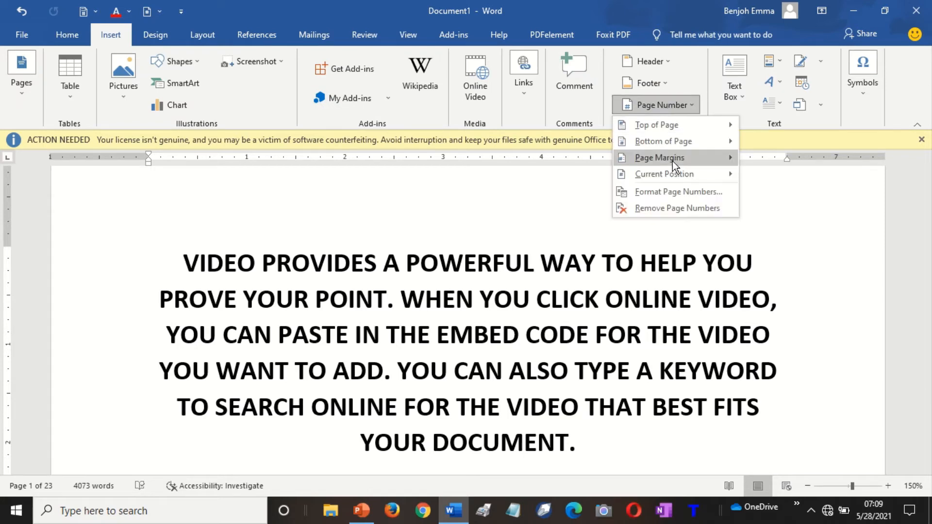
mouse_move(672, 141)
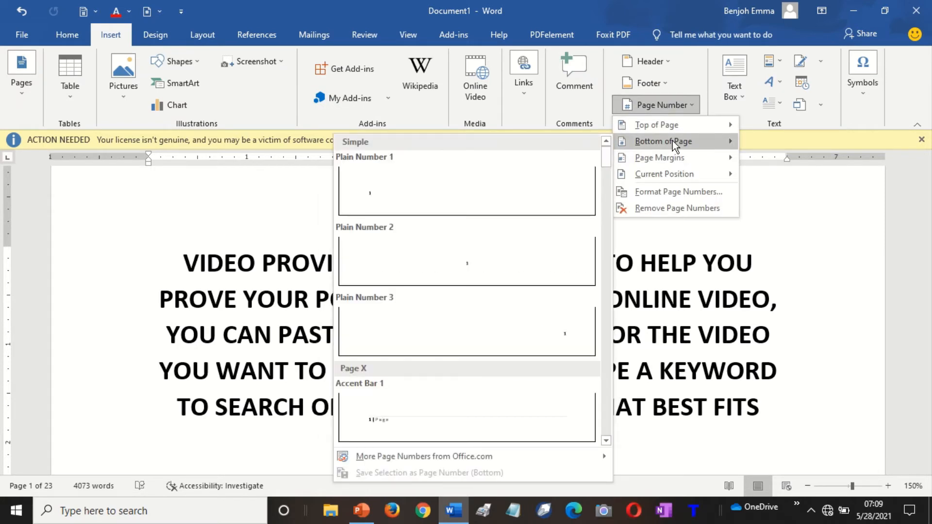
left_click(677, 192)
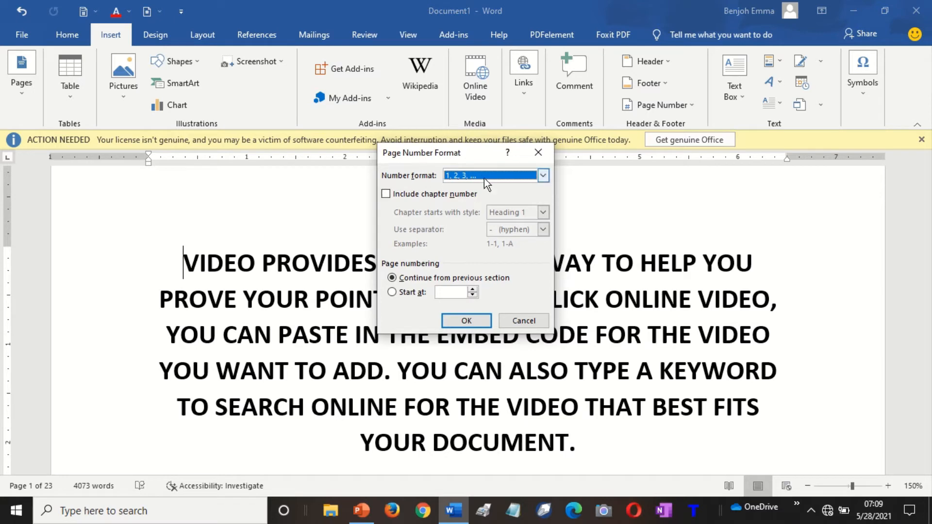
key("ctrl")
key("ctrl")
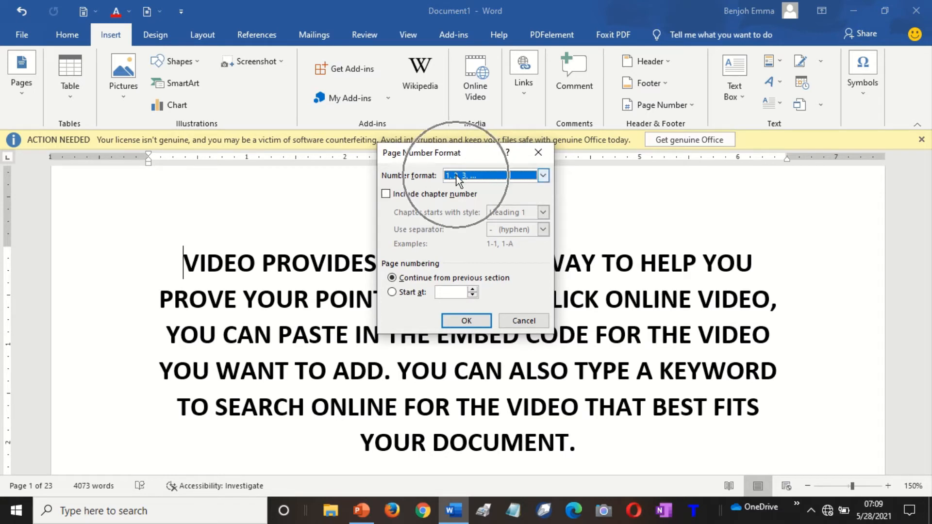
left_click(542, 177)
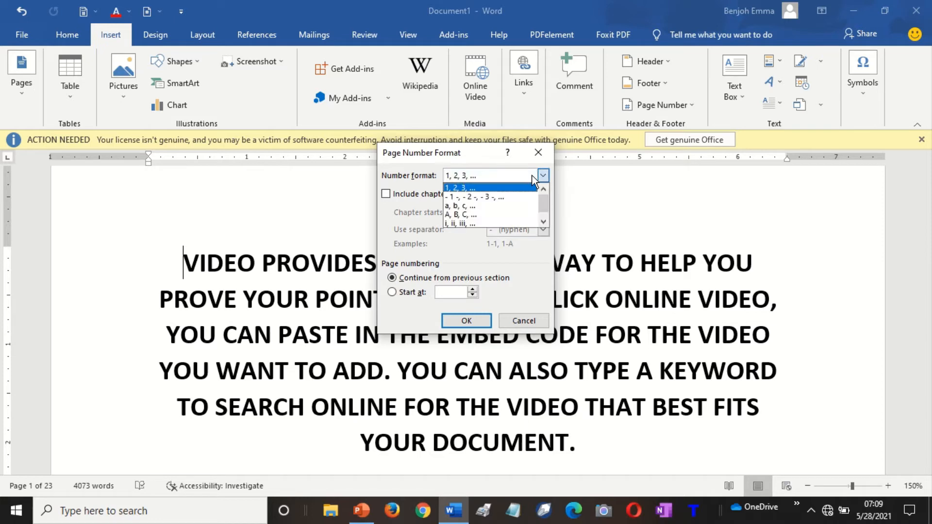
left_click(465, 220)
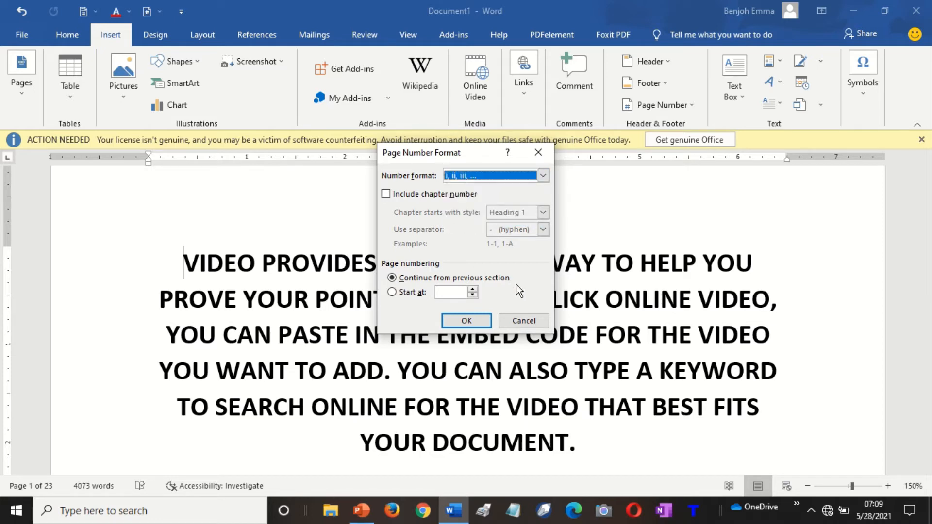
left_click(464, 321)
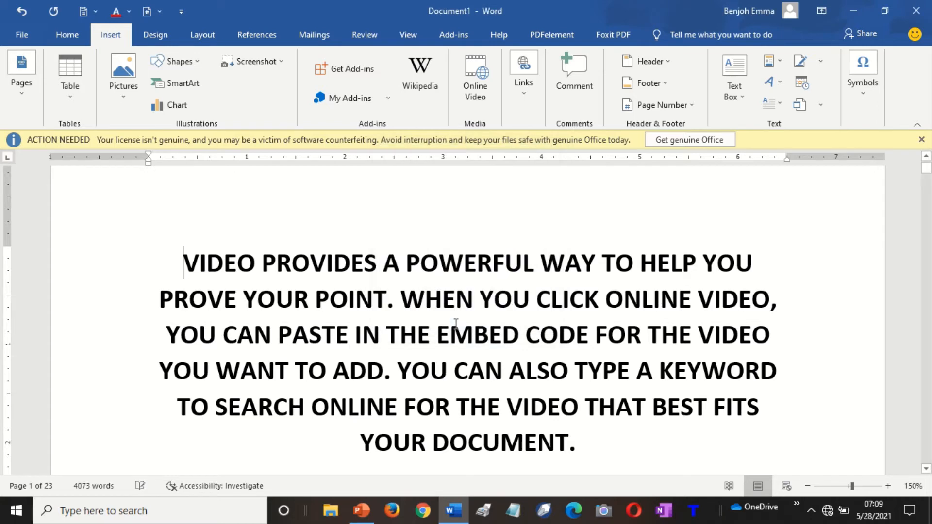
Page through the title and front-matter pages, checking their lowercase roman numeral footers.
key("Down")
key("Down")
key("Down")
key("Down")
key("Down")
key("Down")
key("Down")
key("Down")
key("Down")
key("Down")
key("Down")
key("Down")
key("Down")
key("Down")
key("Down")
key("Down")
key("Down")
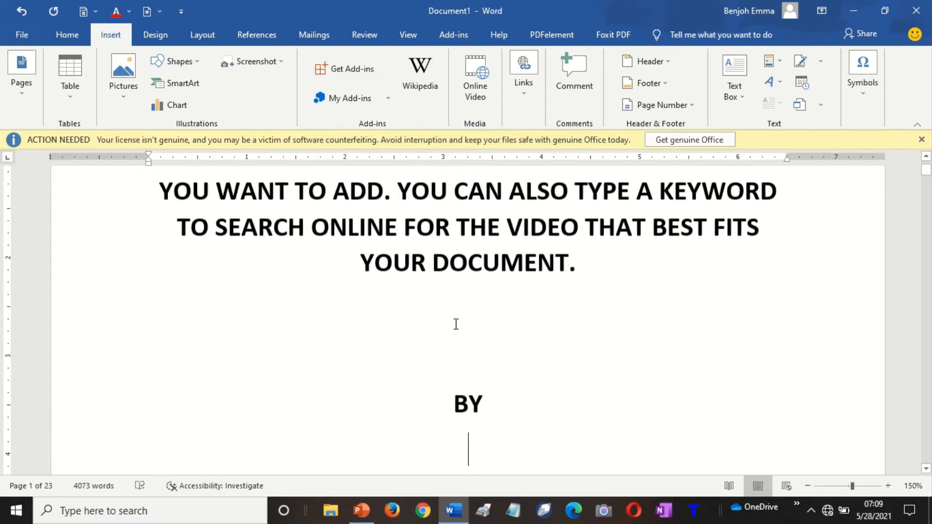
key("Down")
key("Down")
key("Down")
key("Down")
key("Down")
key("Down")
key("Down")
key("Down")
key("Down")
key("Down")
key("Down")
key("Down")
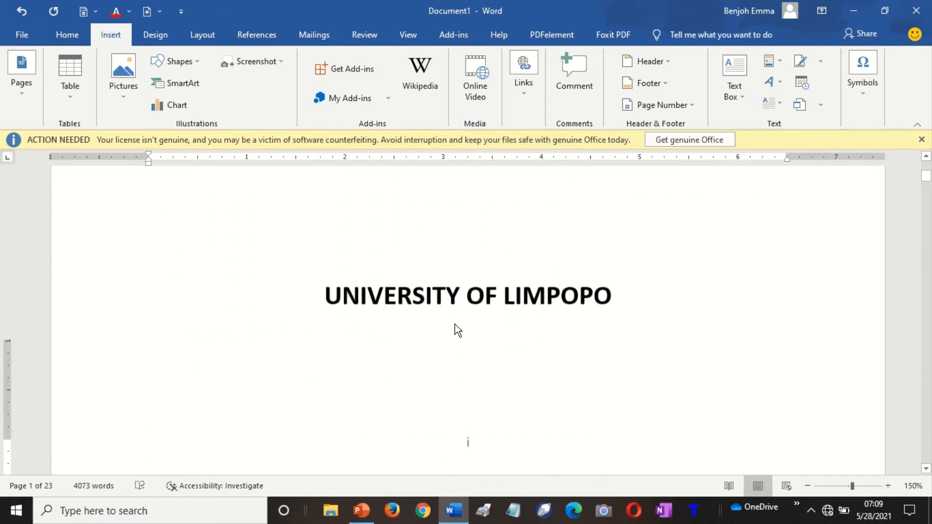
key("Up")
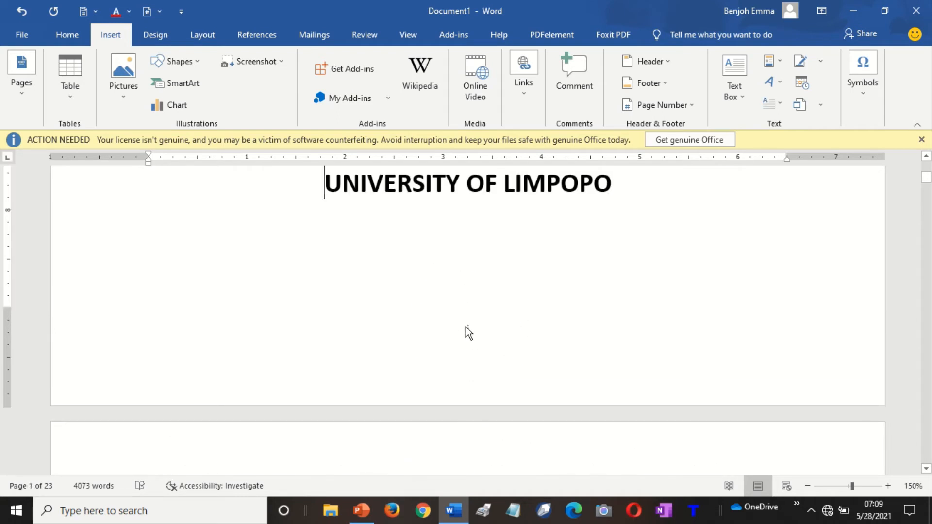
key("Down")
key("Down")
key("Down")
key("Down")
key("Down")
key("Down")
key("Down")
key("Down")
key("Down")
key("Down")
key("Down")
key("Down")
key("Down")
key("Down")
key("Down")
key("Down")
key("Down")
key("Down")
key("Down")
key("Down")
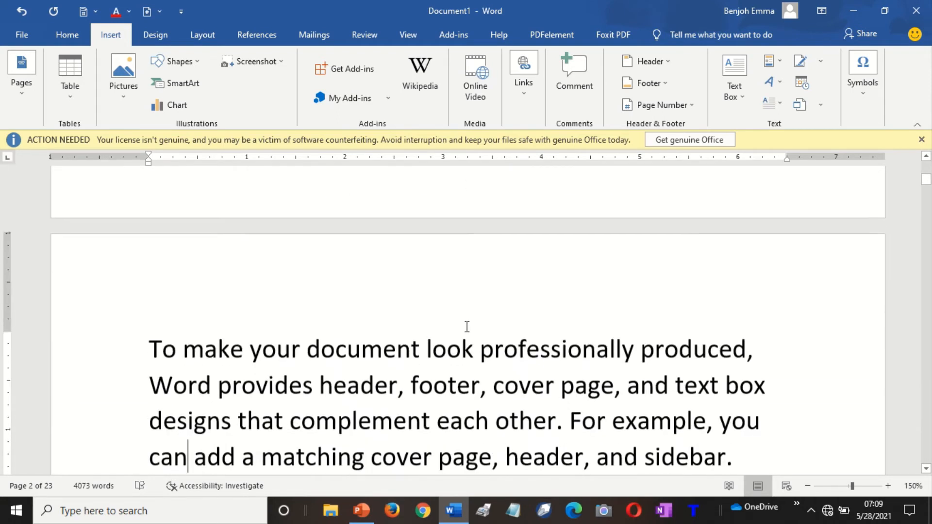
key("Down")
key("Down")
key("Down")
key("Down")
key("Down")
key("Down")
key("Down")
key("Down")
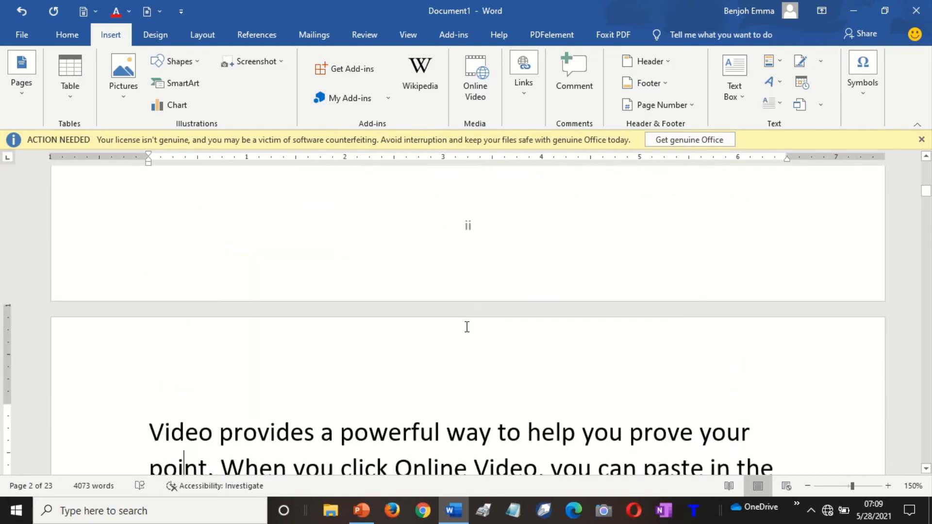
key("Down")
key("Down")
key("Down")
key("Down")
key("Down")
key("Down")
key("Down")
key("Down")
key("Down")
key("Down")
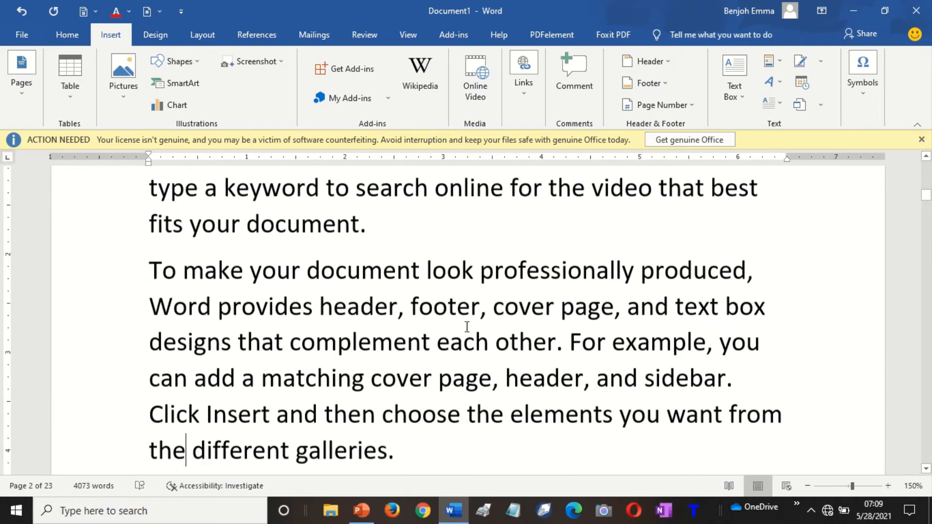
key("Down")
key("Down")
key("Down")
key("Down")
key("Down")
key("Down")
key("Down")
key("Down")
key("Down")
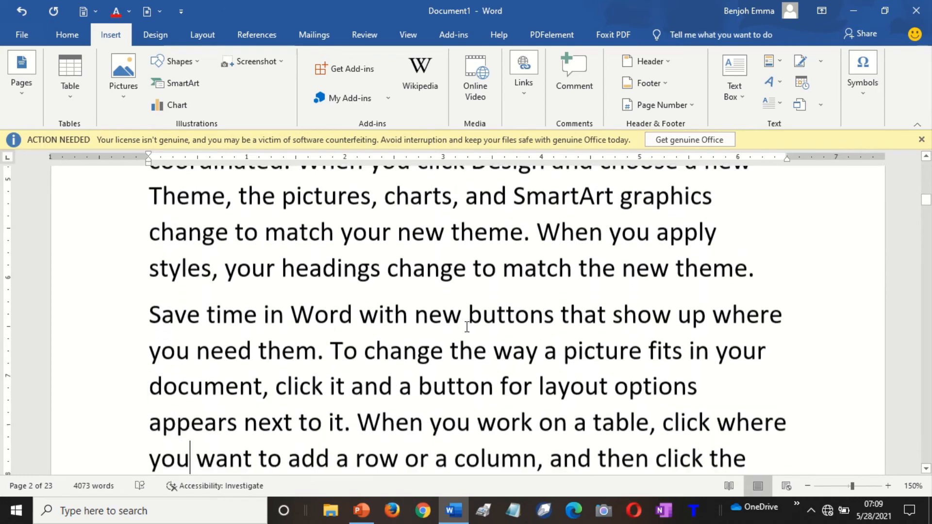
key("Down")
key("Down")
key("Down")
key("Down")
key("Down")
key("Down")
key("Down")
key("Down")
key("Down")
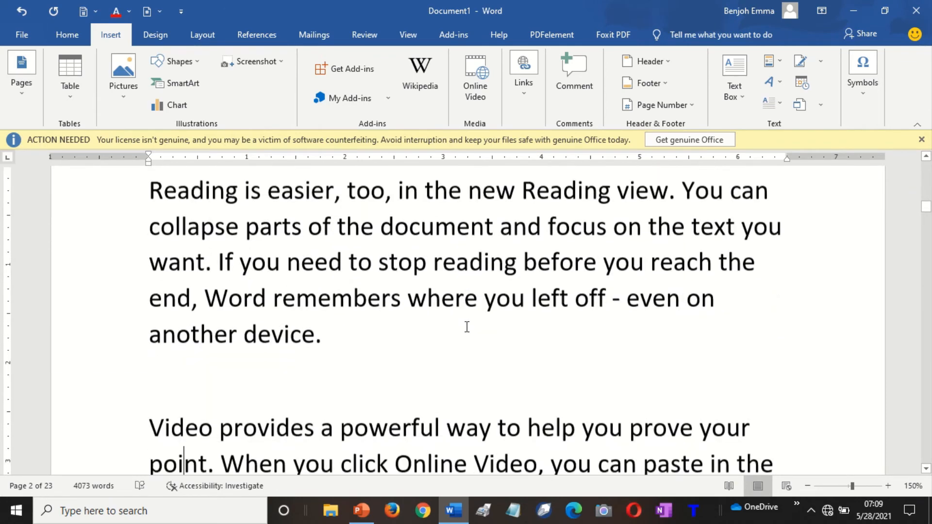
key("Down")
key("Down")
key("Down")
key("Down")
key("Down")
key("Down")
key("Down")
key("Down")
key("Down")
key("Down")
key("Down")
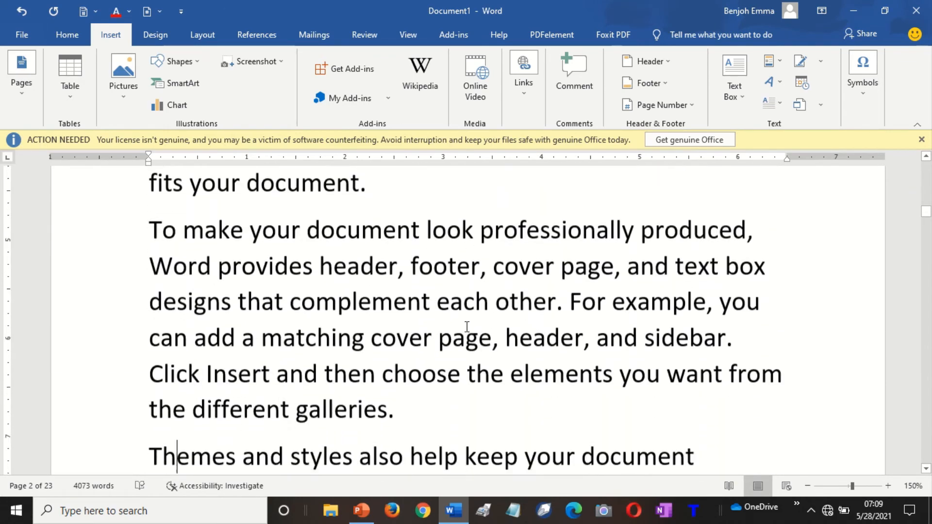
key("Down")
key("Down")
key("Down")
key("Down")
key("Down")
key("Down")
key("Down")
key("Down")
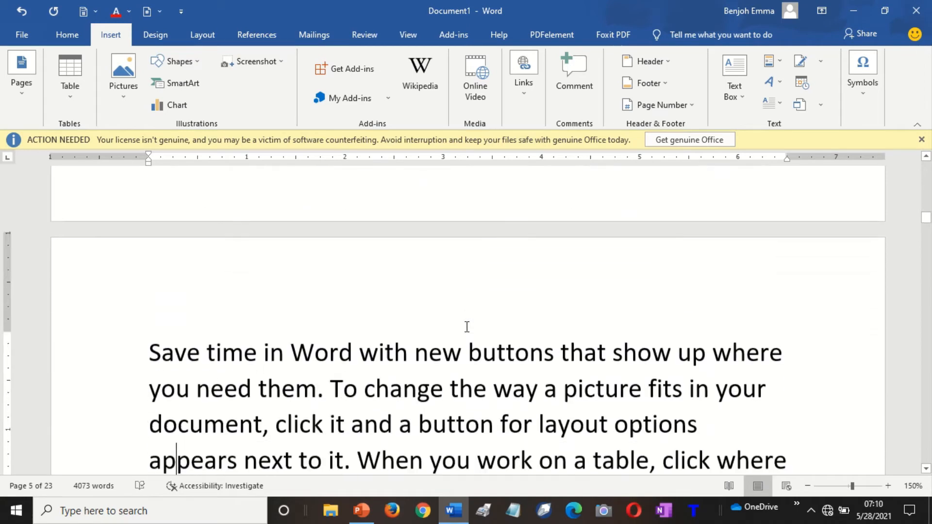
key("Down")
key("Down")
key("Down")
key("Down")
key("Down")
key("Down")
key("Down")
key("Down")
key("Down")
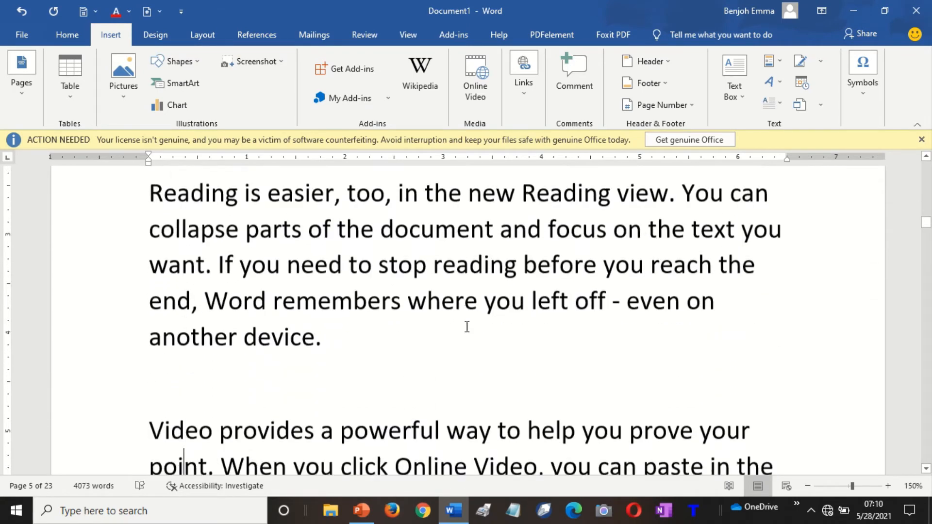
key("Down")
key("Down")
key("Down")
key("Down")
key("Down")
key("Down")
key("Down")
key("Down")
key("Down")
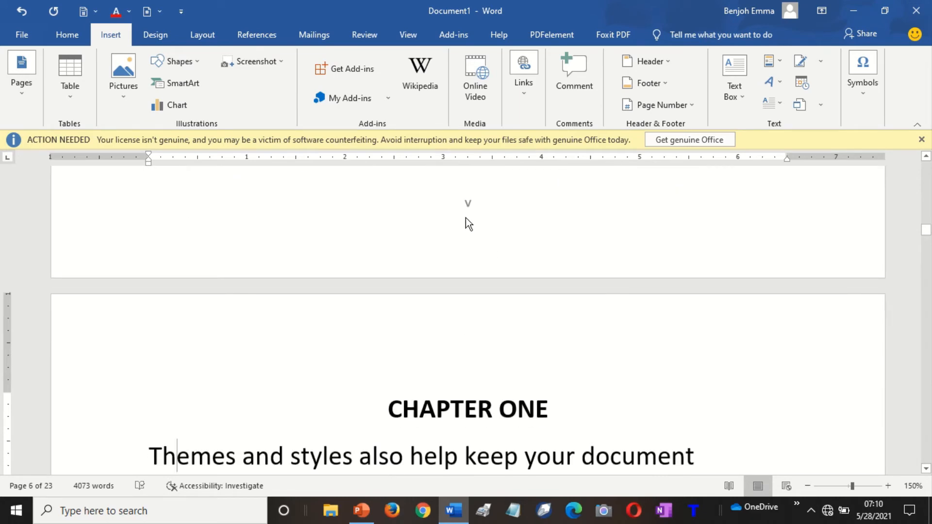
Move into the CHAPTER ONE text and settle on page 6, whose footer reads 6.
key("Down")
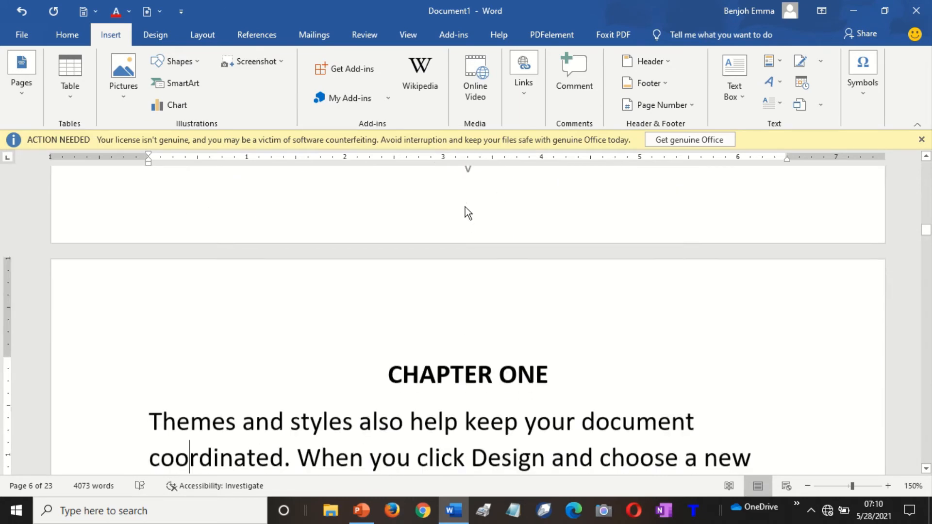
key("Down")
key("Down")
key("Down")
key("Down")
key("Down")
key("Down")
key("Down")
key("Down")
key("Down")
key("Down")
key("Down")
key("Down")
key("Down")
key("Down")
key("Down")
key("Down")
key("Down")
key("Down")
key("Down")
key("Down")
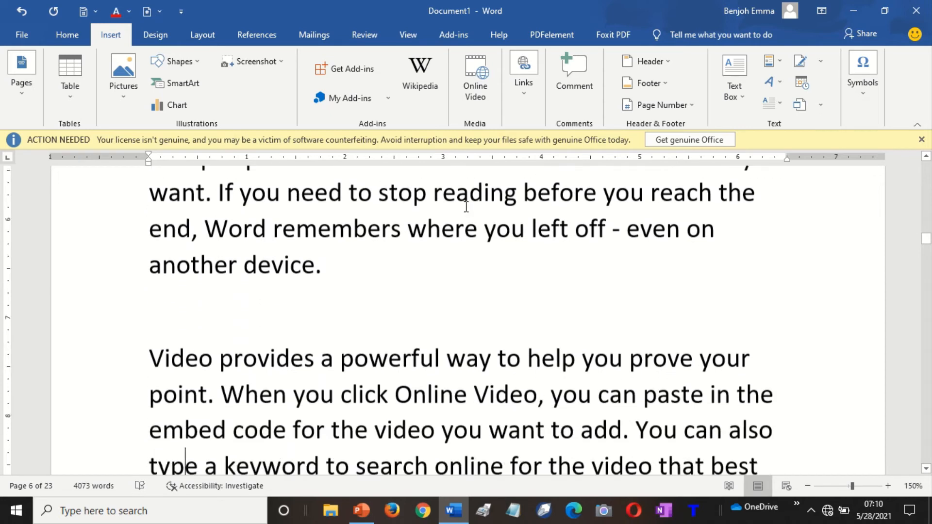
key("Down")
key("Down")
key("Down")
key("Down")
key("Down")
key("Down")
key("Up")
key("Up")
key("Up")
key("Up")
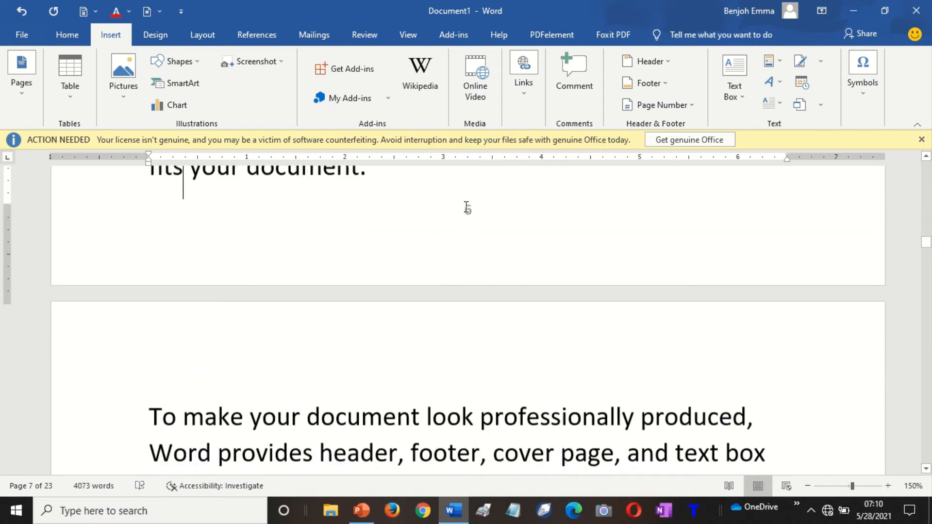
key("Up")
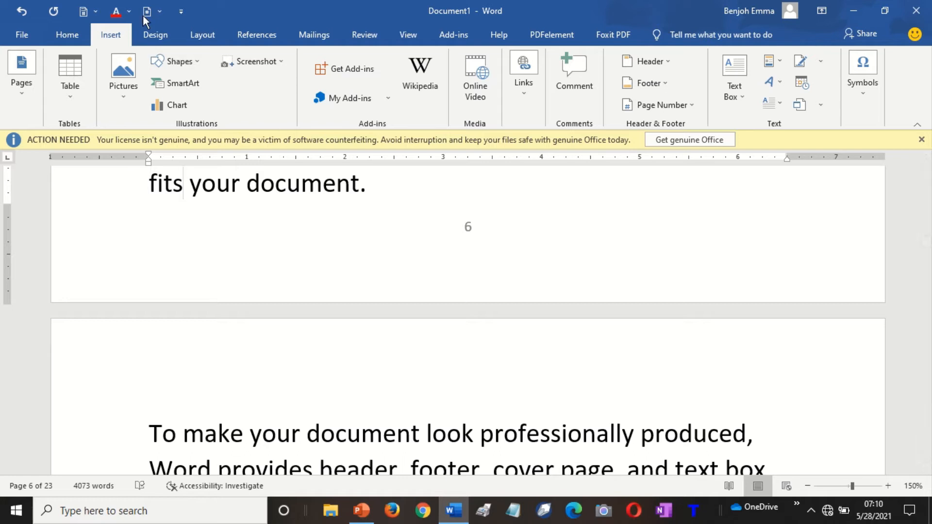
Format the CHAPTER ONE section's page numbers to start at 1 instead of 6.
left_click(666, 105)
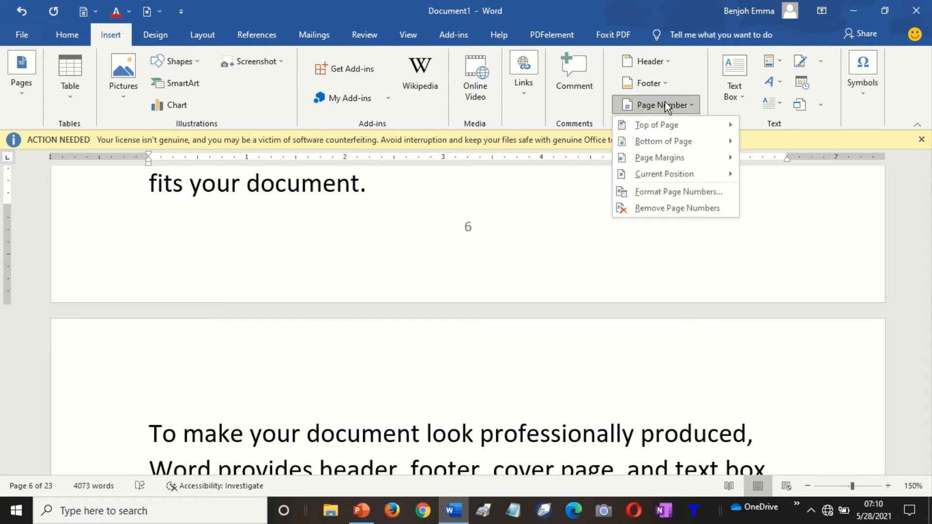
left_click(671, 192)
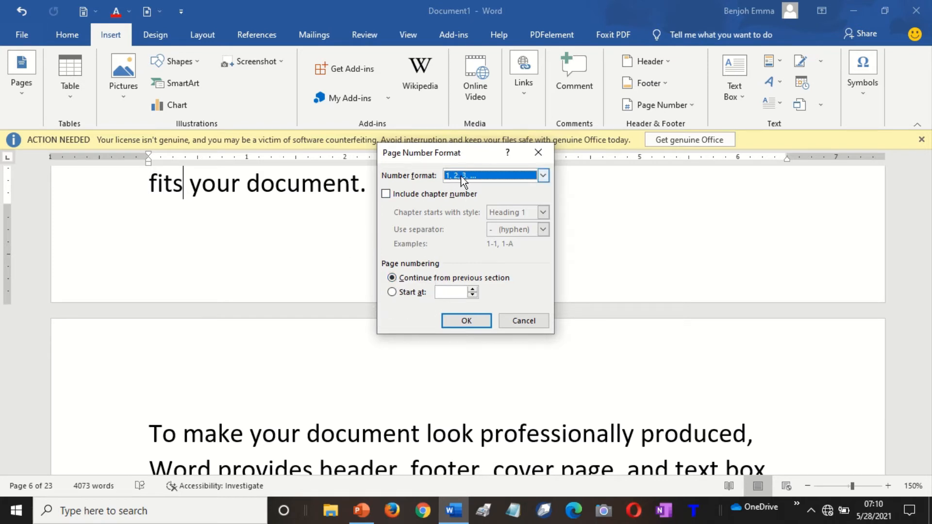
left_click(392, 293)
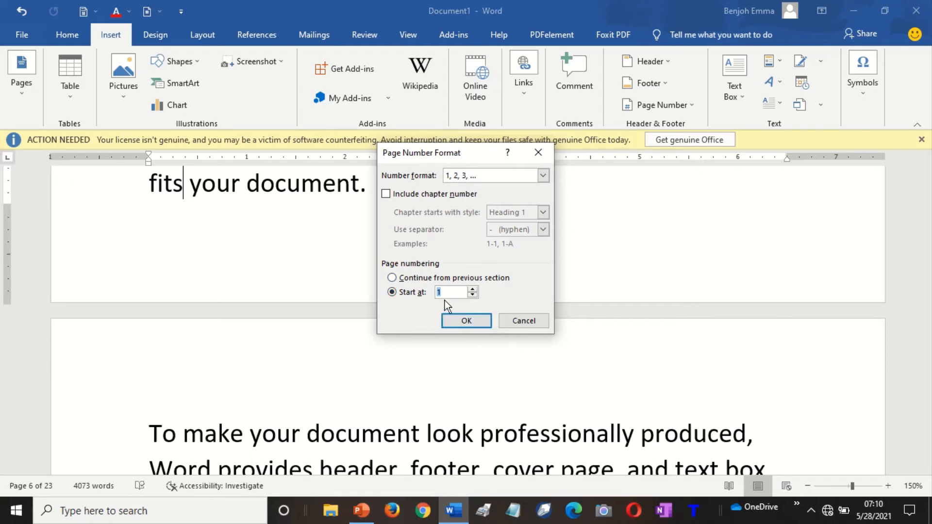
left_click(456, 322)
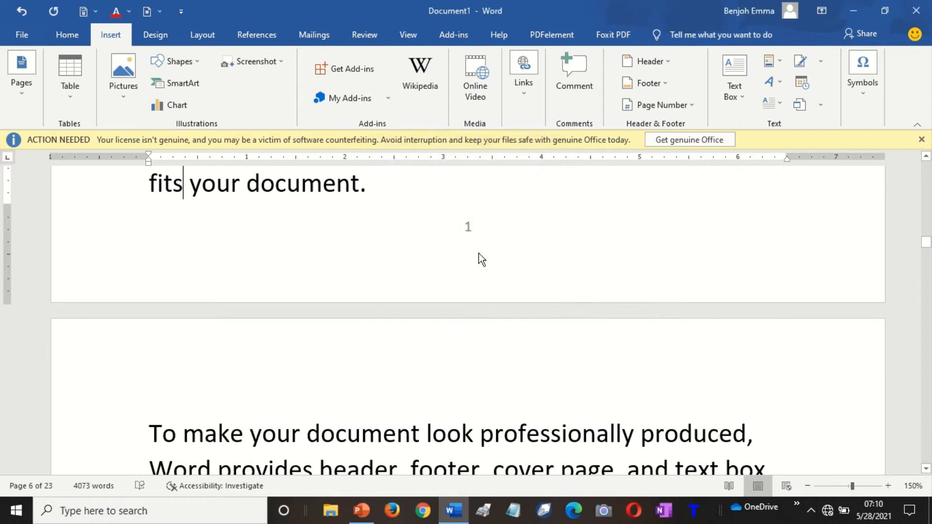
left_click(467, 231)
Move through the chapter pages, checking the new arabic footers, to the 'Save time in Word' paragraph on page 10.
scroll(468, 229, "down", 6)
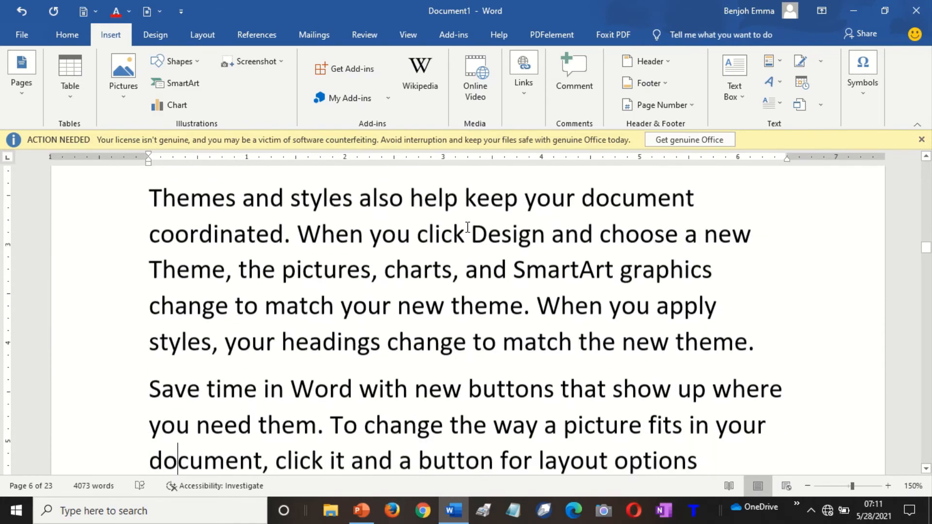
key("Down")
key("Down")
key("Down")
key("Down")
key("Down")
key("Down")
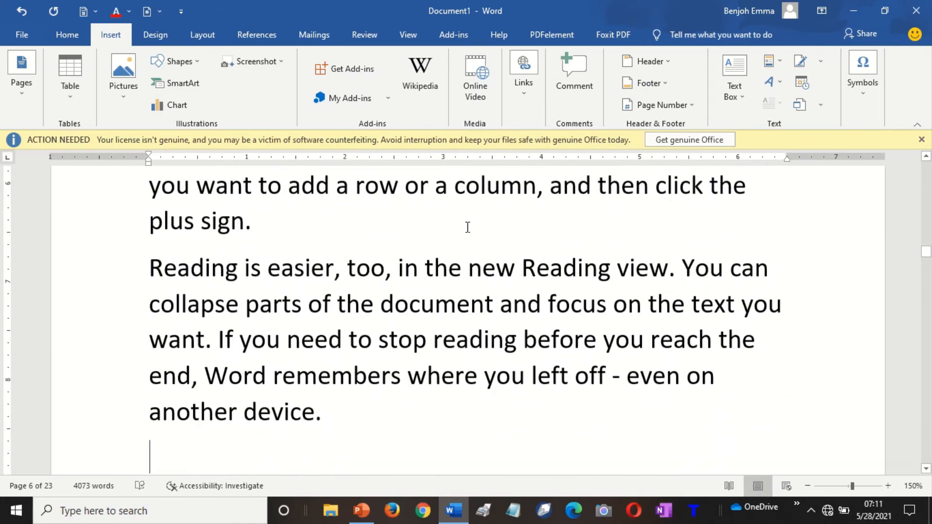
key("Down")
key("Down")
key("Down")
key("Down")
key("Down")
key("Down")
key("Down")
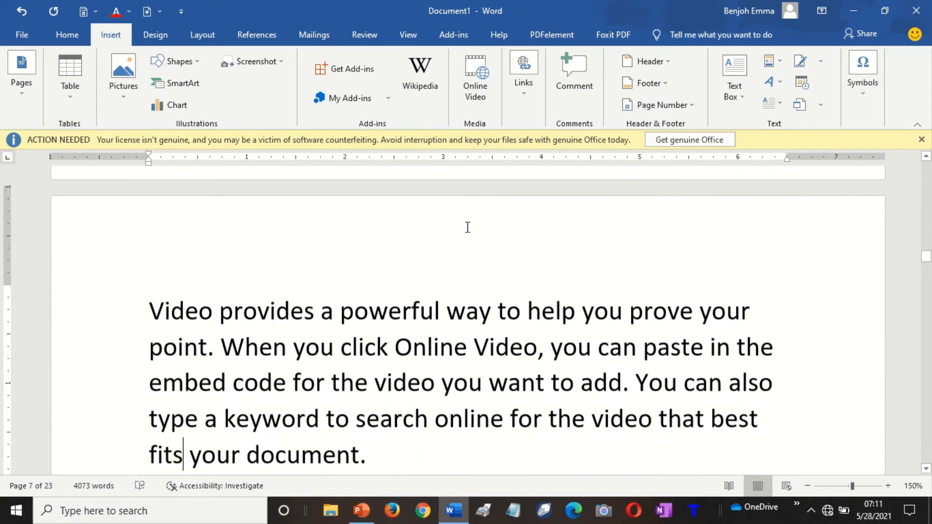
key("Down")
key("Down")
key("Down")
key("Down")
key("Down")
key("Down")
key("Down")
key("Down")
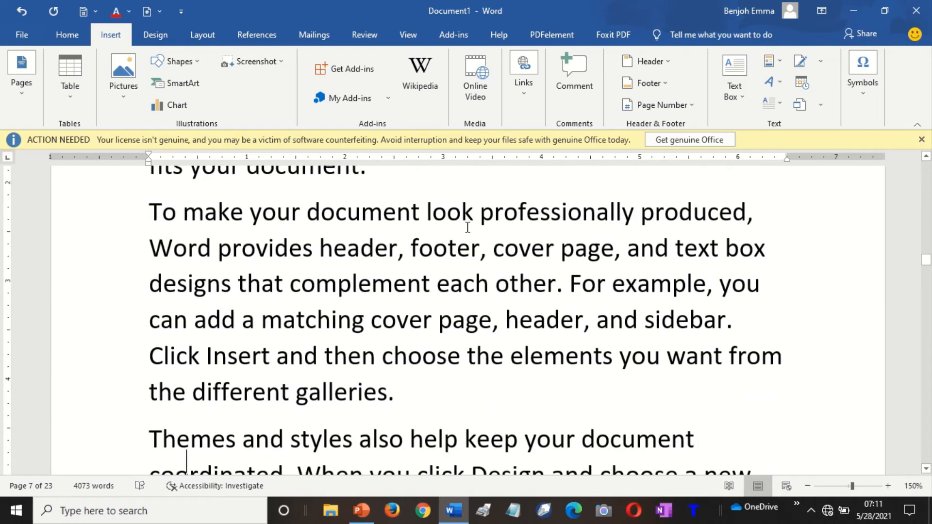
key("Down")
key("Down")
key("Down")
key("Down")
key("Down")
key("Down")
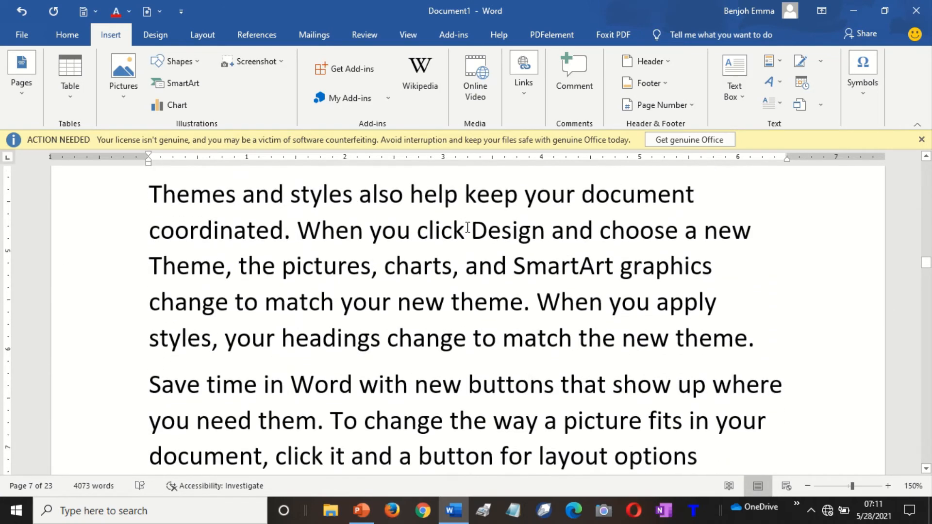
key("Down")
key("Down")
key("Down")
key("Down")
key("Down")
key("Down")
key("Down")
key("Down")
key("Down")
key("Down")
key("Down")
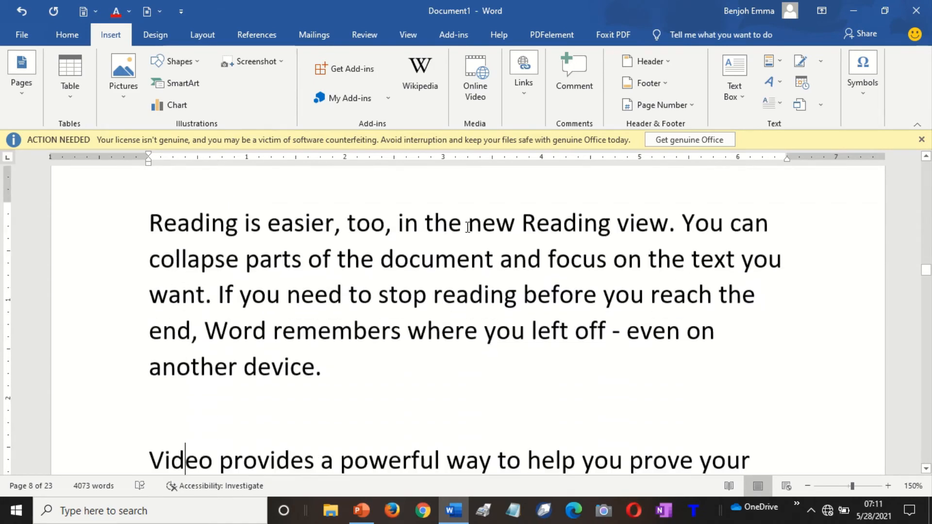
key("Down")
key("Down")
key("Down")
key("Down")
key("Down")
key("Down")
key("Down")
key("Down")
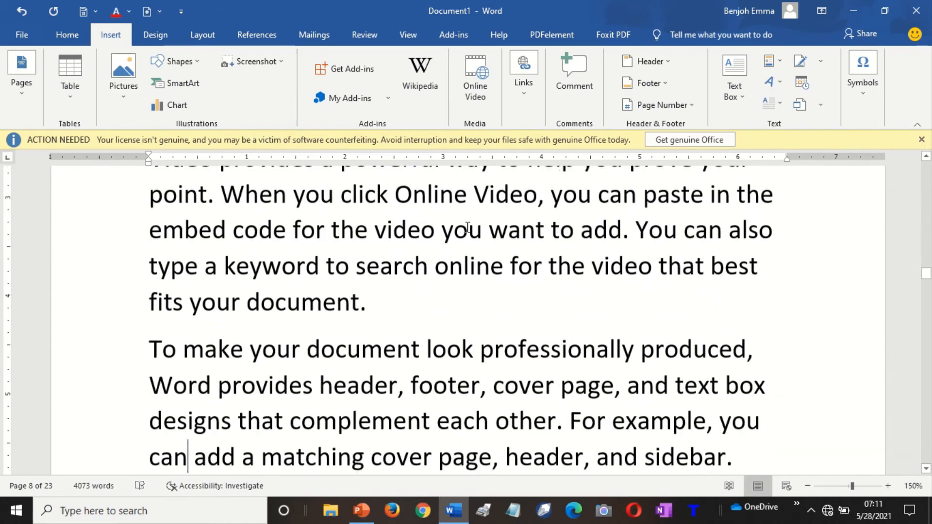
key("Down")
key("Down")
key("Down")
key("Down")
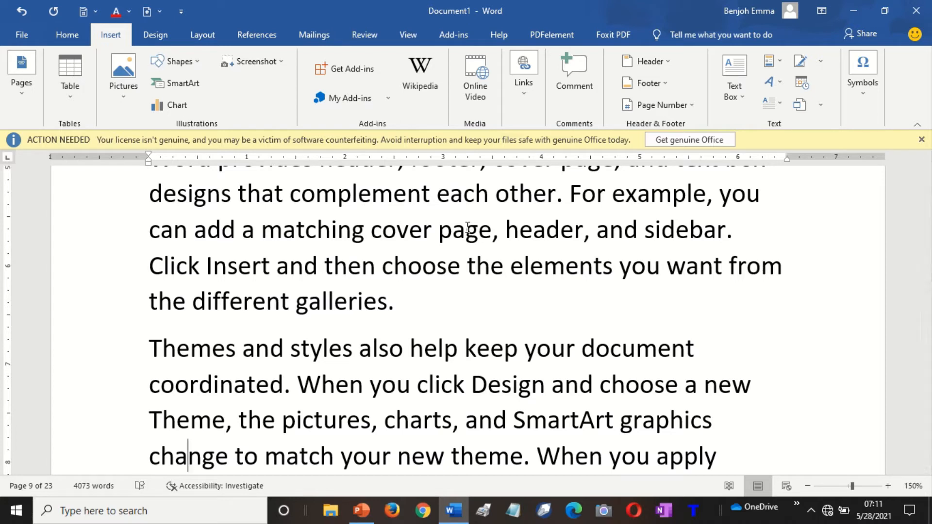
key("Down")
key("Down")
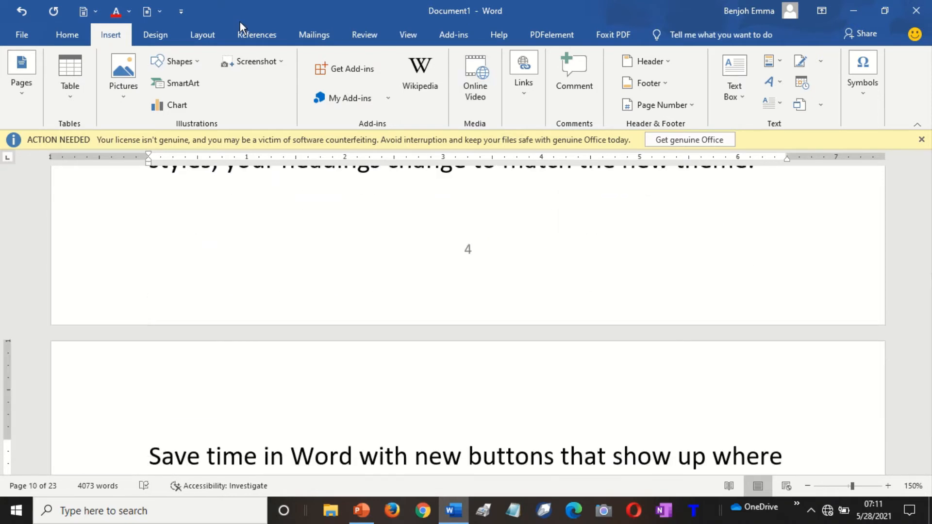
Show the Layout options and return to page 1's bold title, leaving Line Numbers unchanged.
left_click(208, 30)
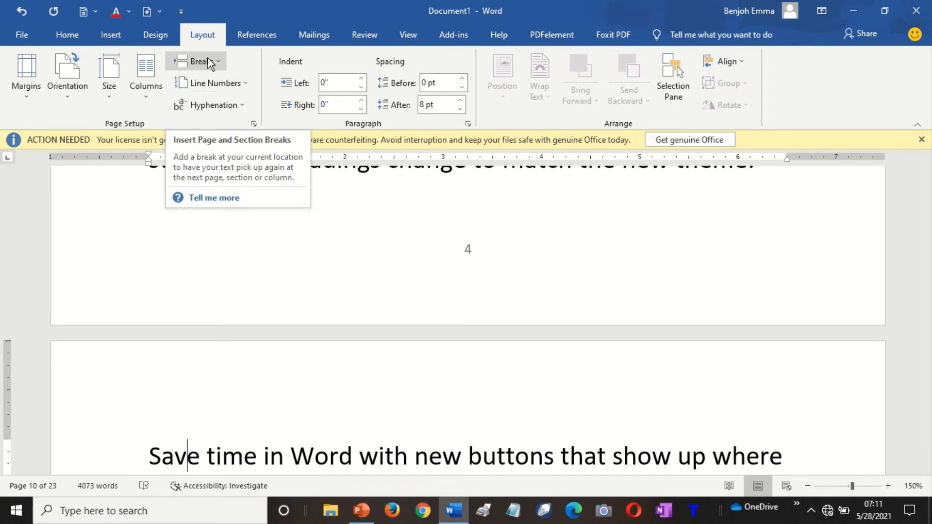
key("ctrl+Home")
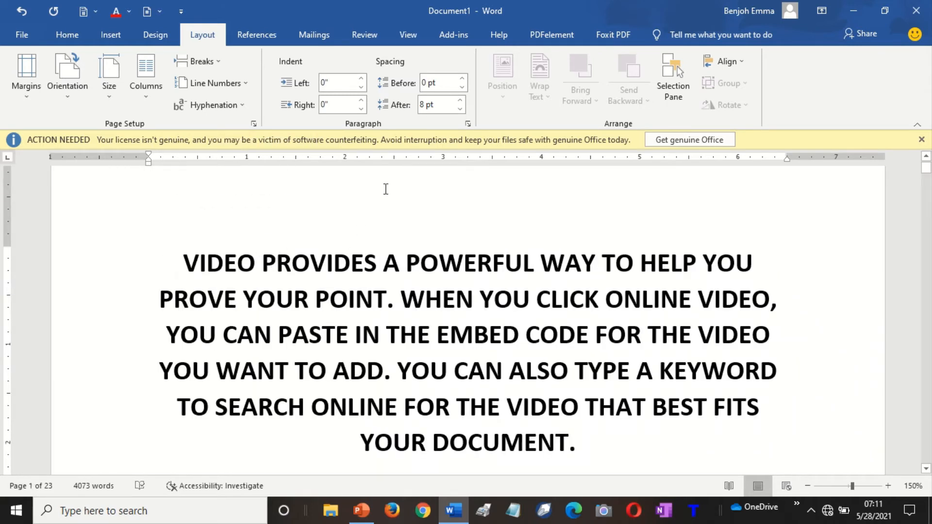
left_click(219, 84)
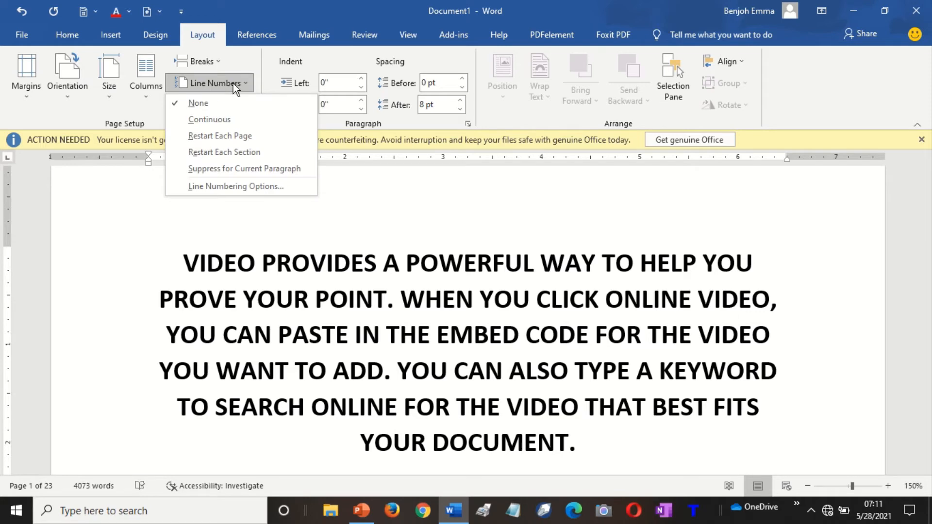
left_click(236, 85)
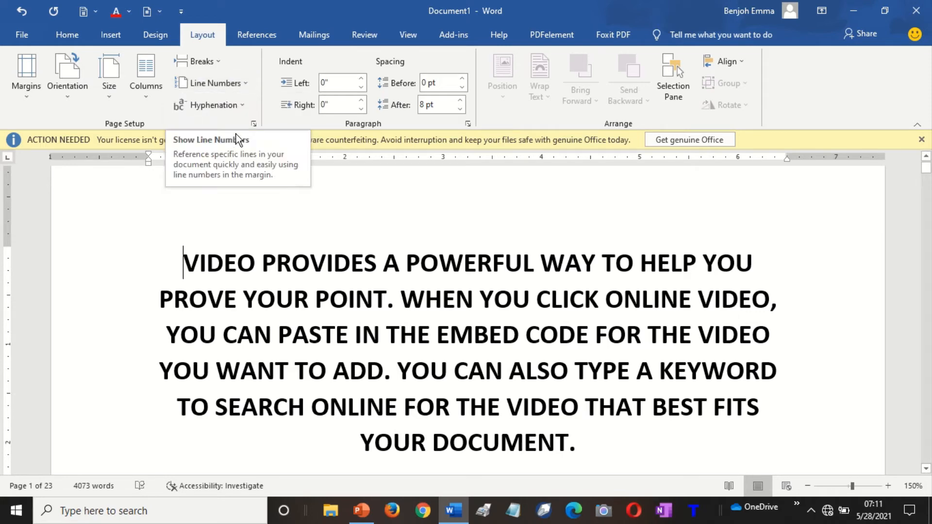
Turn on continuous line numbering and check the numbered title lines.
left_click(245, 83)
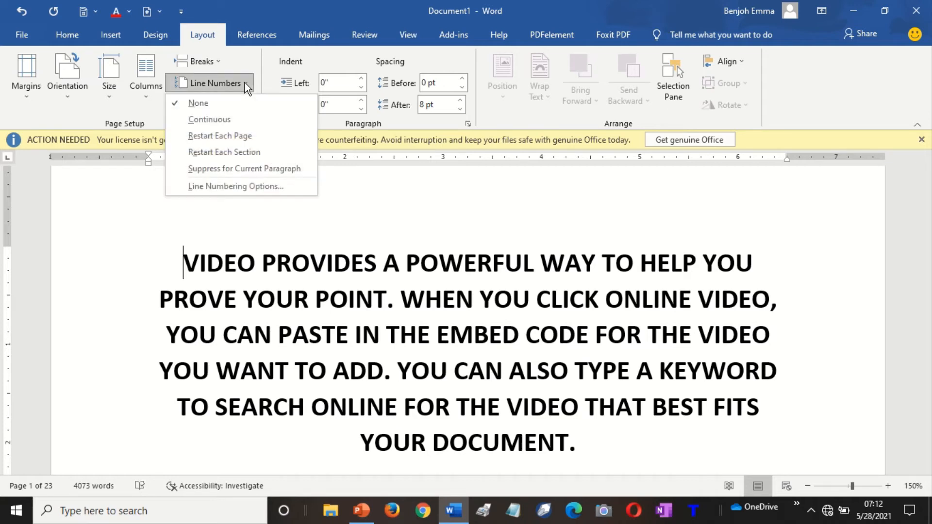
left_click(220, 120)
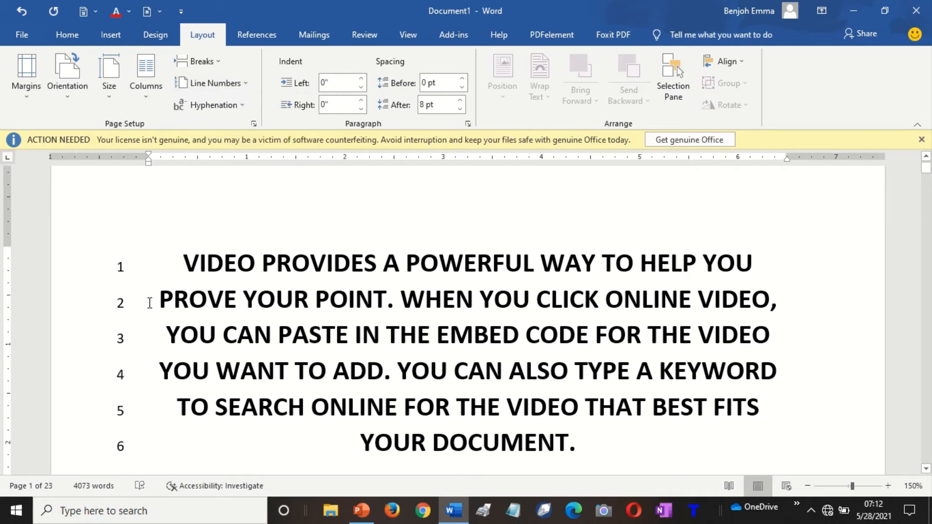
key("Down")
key("Down")
key("Down")
key("Down")
key("Down")
key("Down")
key("Down")
key("Down")
key("Down")
key("Down")
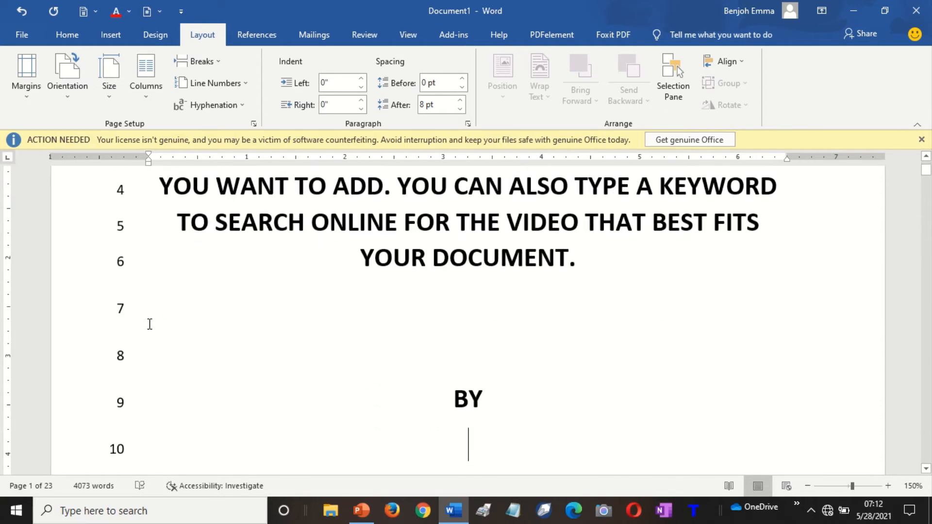
key("Down")
key("Down")
key("Down")
key("Down")
key("Down")
key("Down")
key("Down")
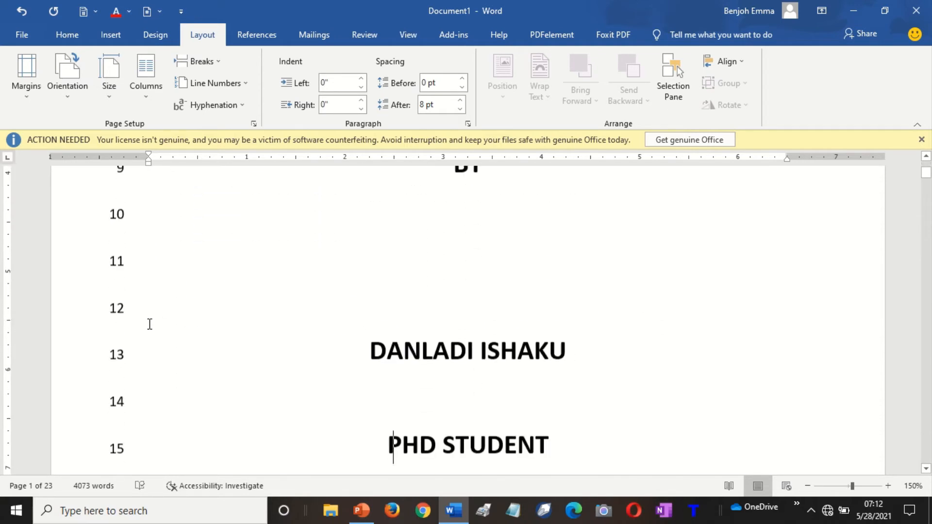
Move down to line 33 in the body paragraphs and open the Go To window.
key("Down")
key("Down")
key("Down")
key("Down")
key("Down")
key("Down")
key("Down")
key("Down")
key("Down")
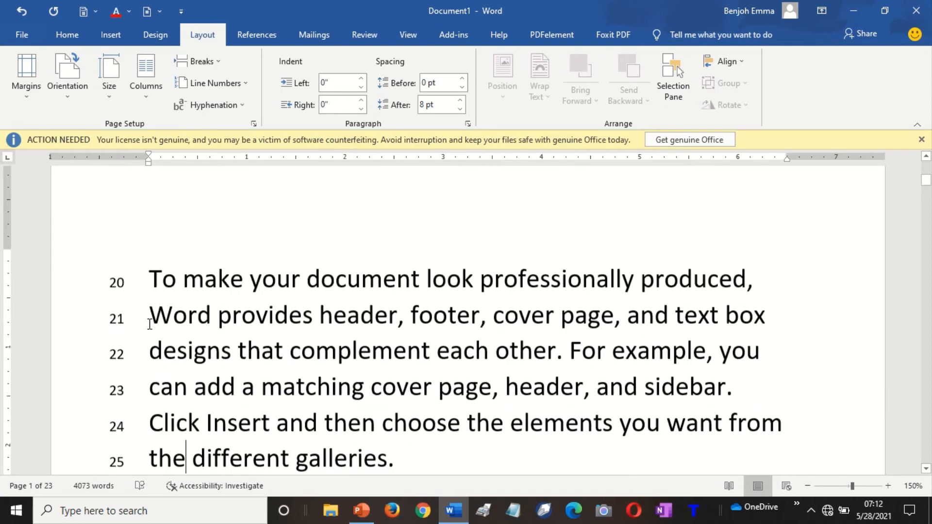
key("Down")
key("Down")
key("Down")
key("Down")
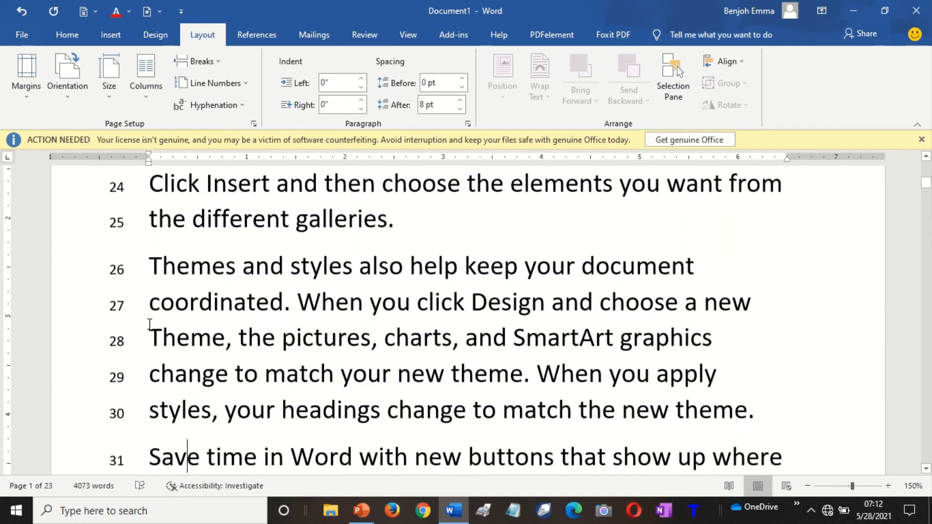
key("Down")
key("Down")
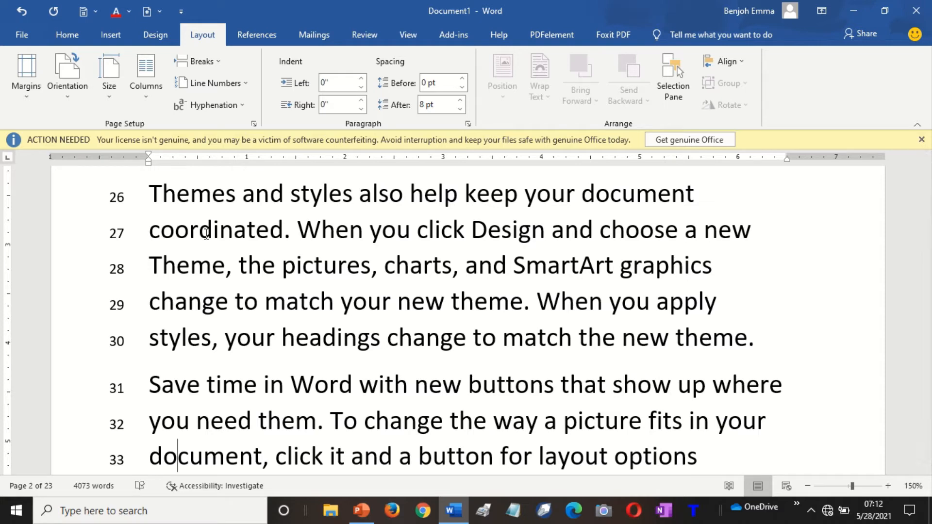
key("ctrl+g")
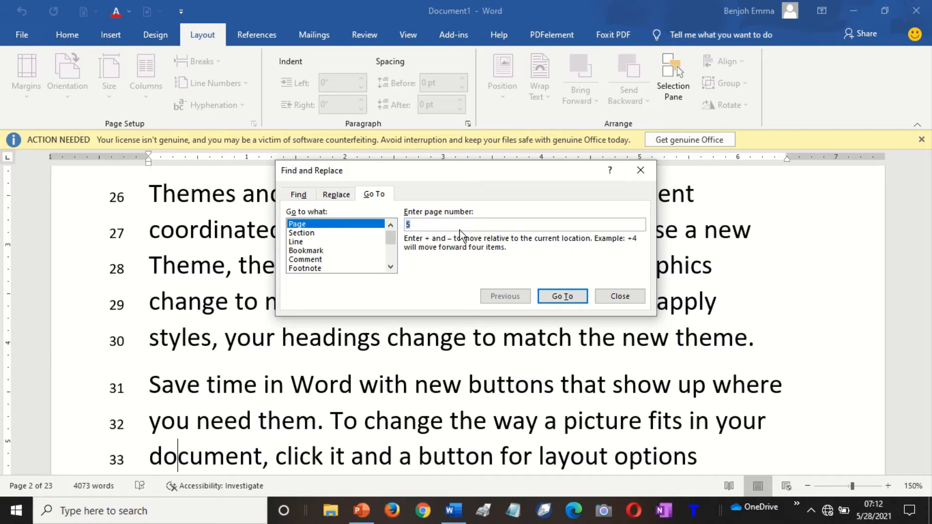
Using Go To by Line, jump to line 30, then to line 2, and close the dialog.
left_click(297, 243)
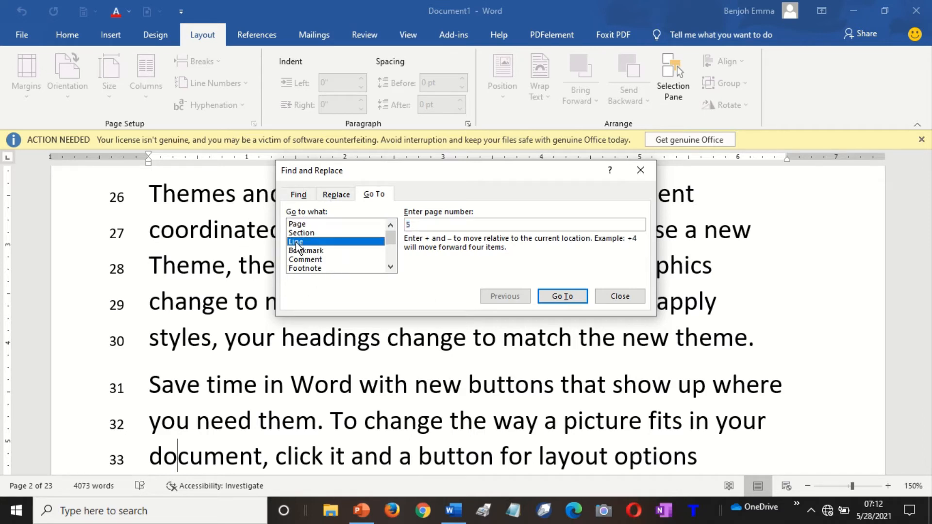
left_click(431, 224)
type("30")
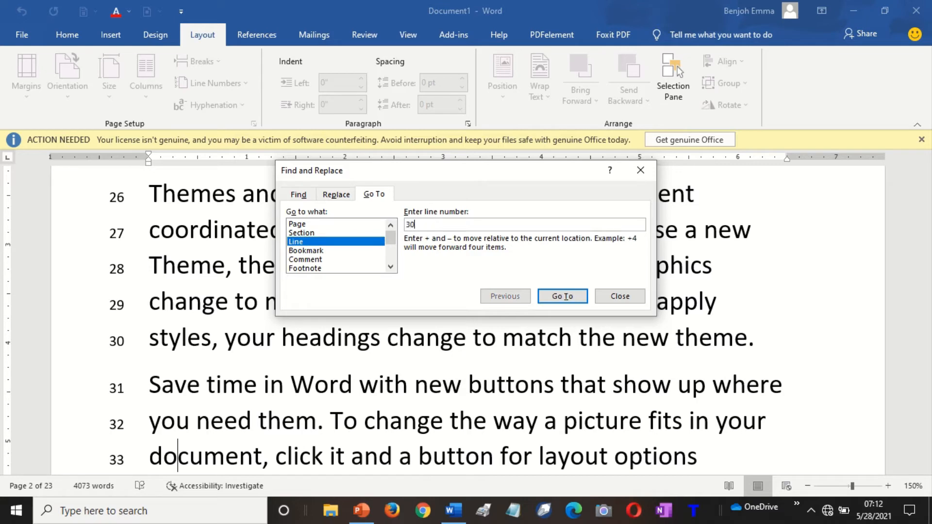
left_click(561, 297)
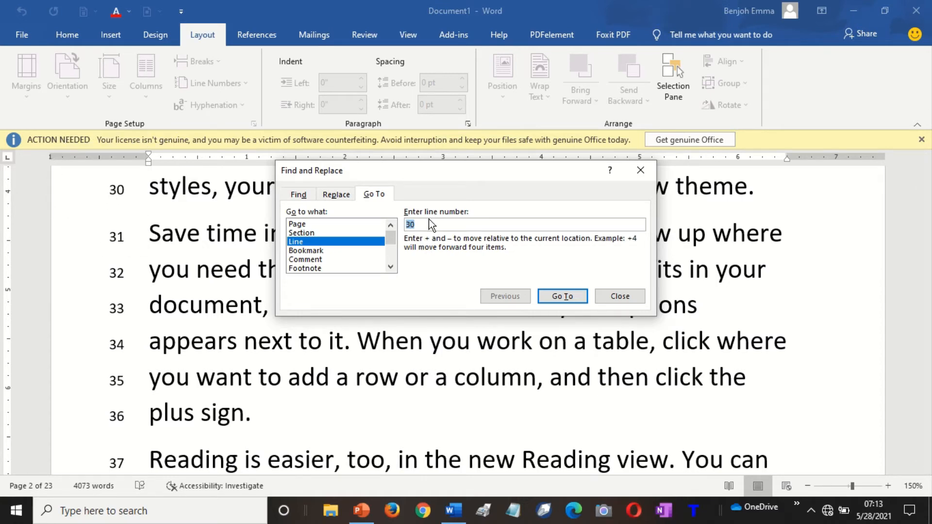
type("2")
left_click(583, 296)
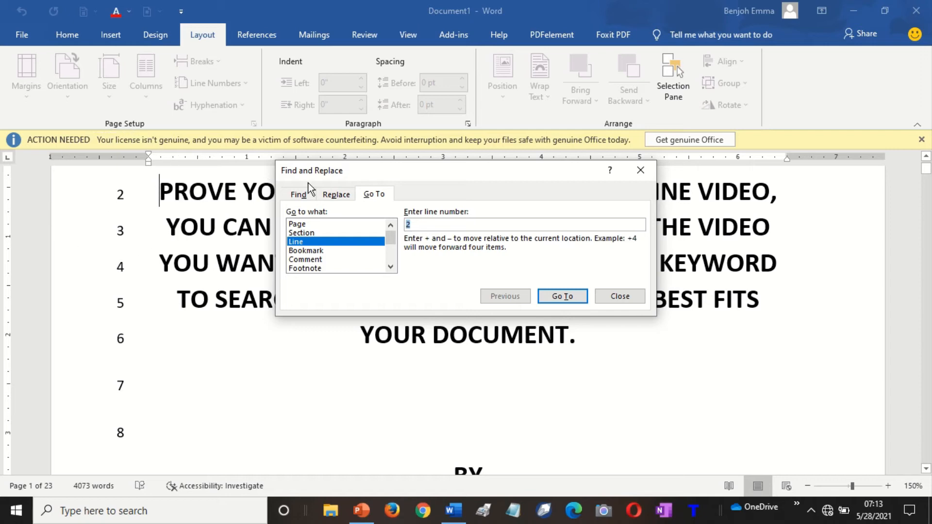
left_click(619, 297)
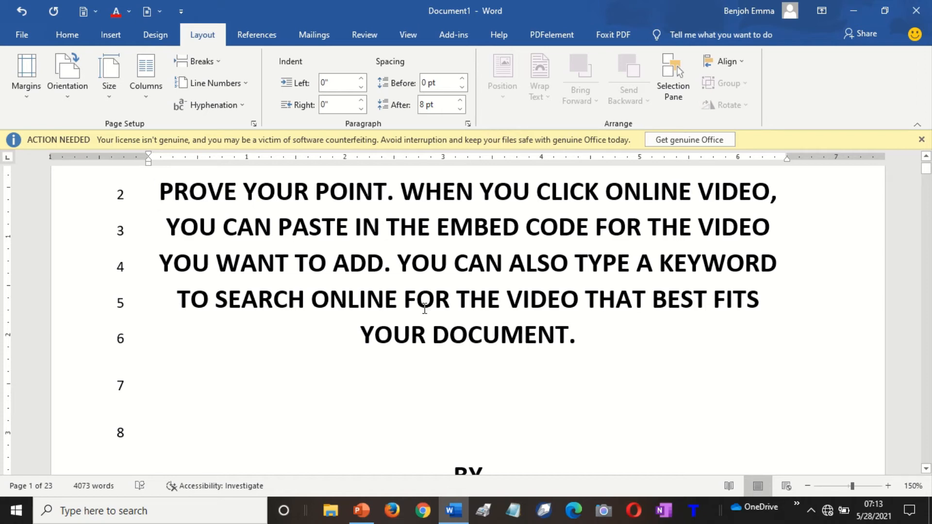
Set Line Numbers to None, leaving the Hyphenation setting unchanged.
left_click(240, 106)
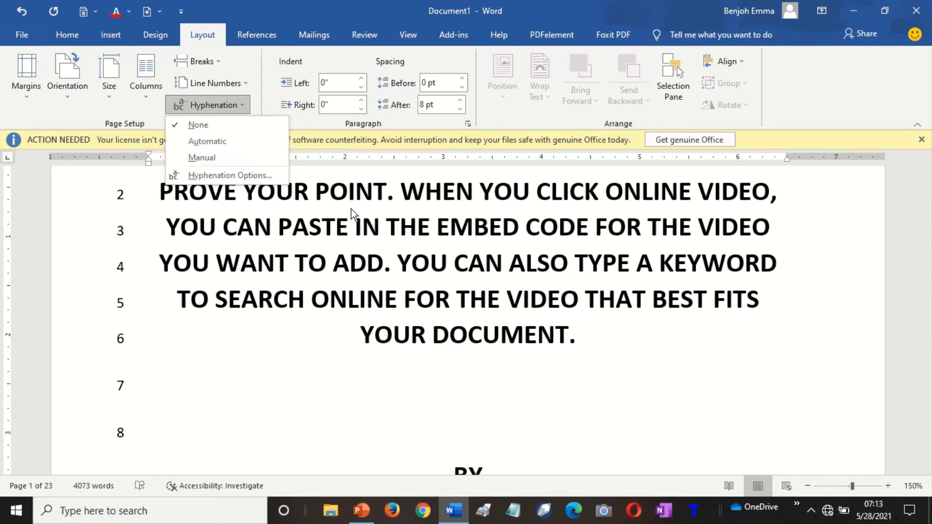
key("Escape")
left_click(240, 83)
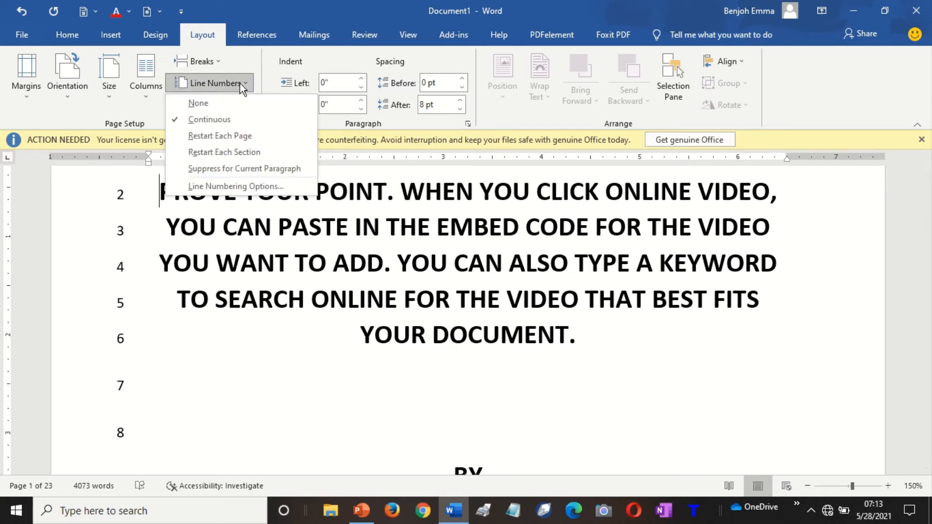
left_click(200, 108)
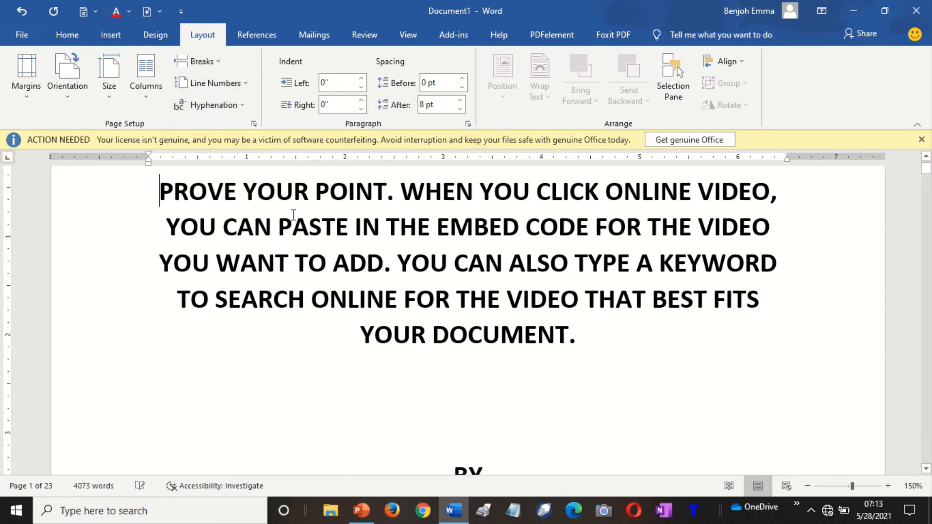
left_click(239, 110)
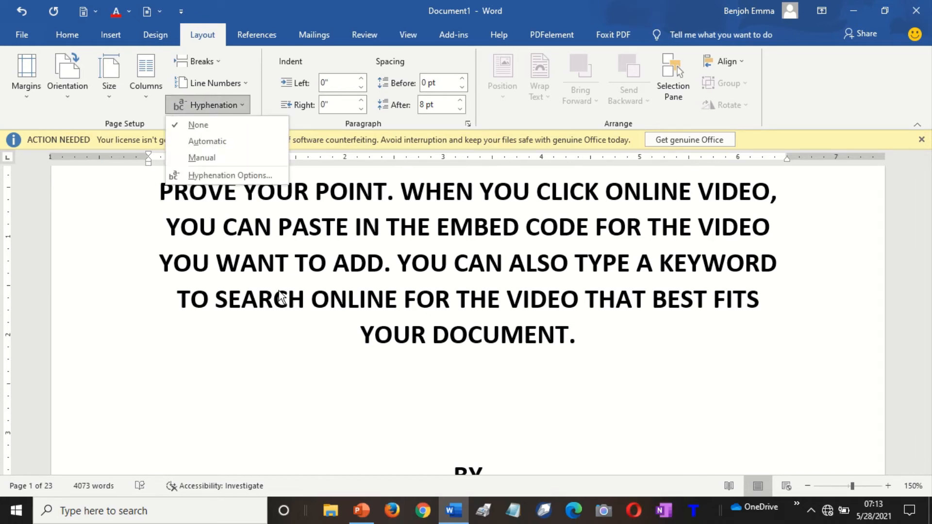
left_click(234, 132)
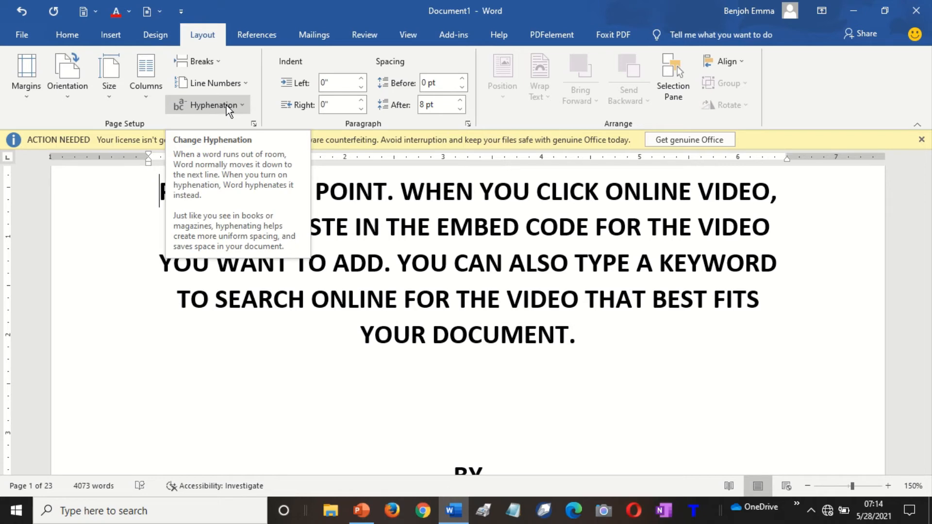
Set Hyphenation to Automatic, then select and delete all text to leave a blank page.
left_click(226, 106)
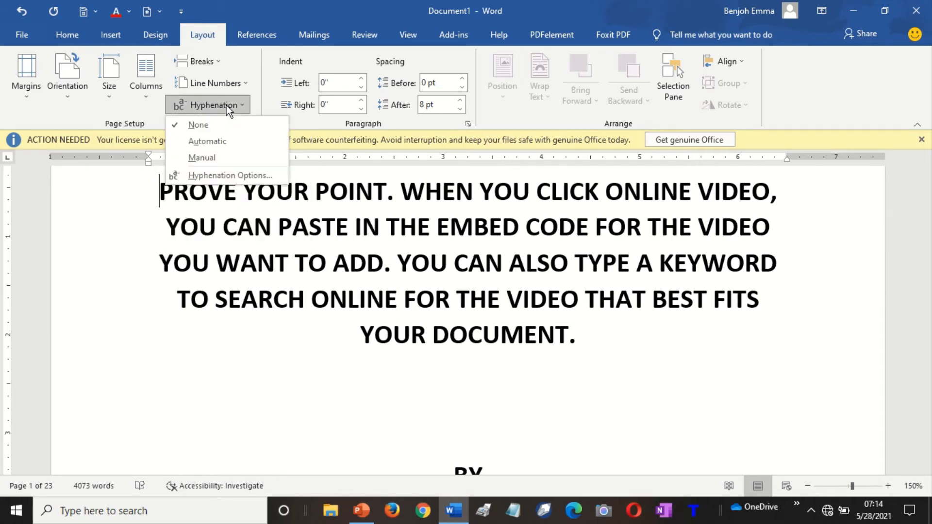
left_click(207, 142)
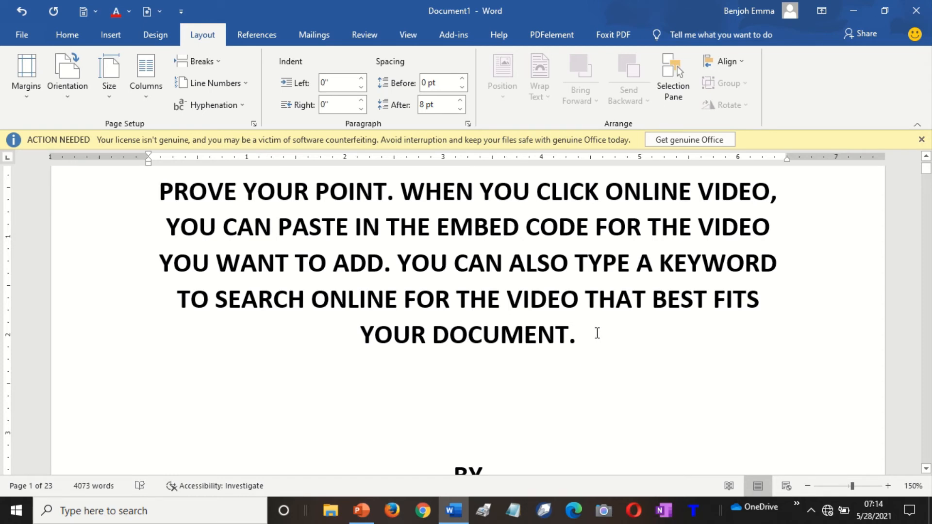
key("ctrl+a")
key("Delete")
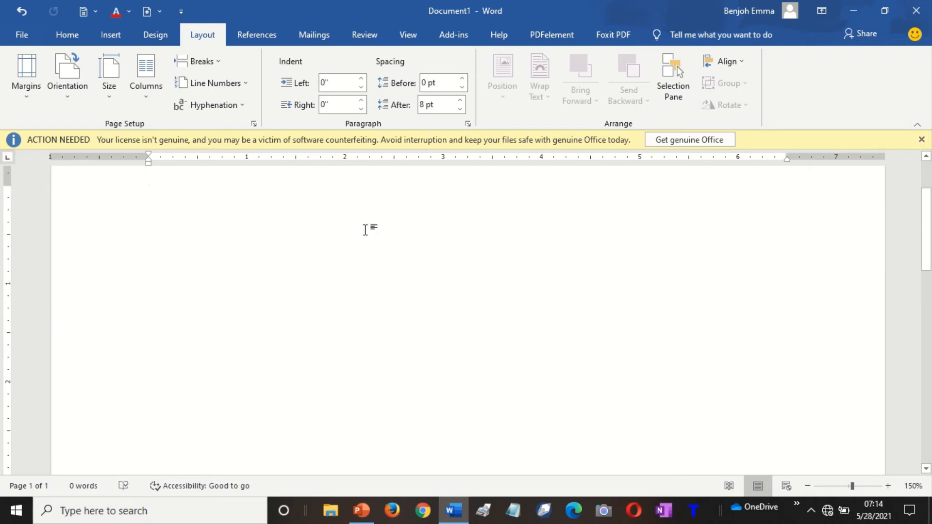
Set Hyphenation to None and generate sample paragraphs with =rand().
left_click(236, 106)
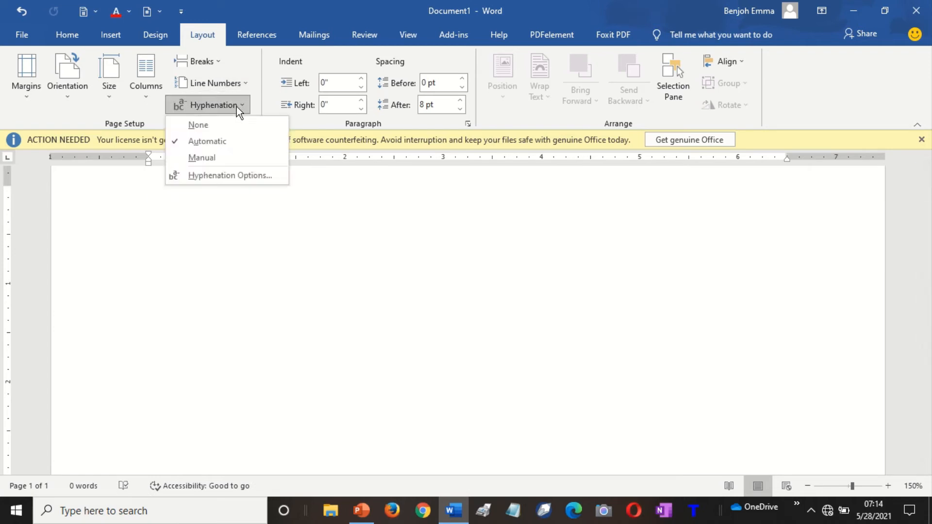
left_click(203, 124)
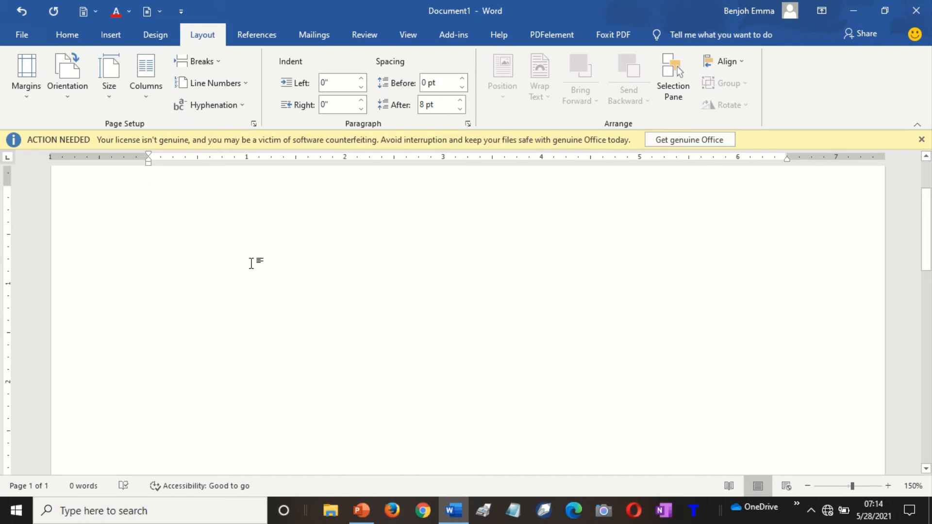
type("=")
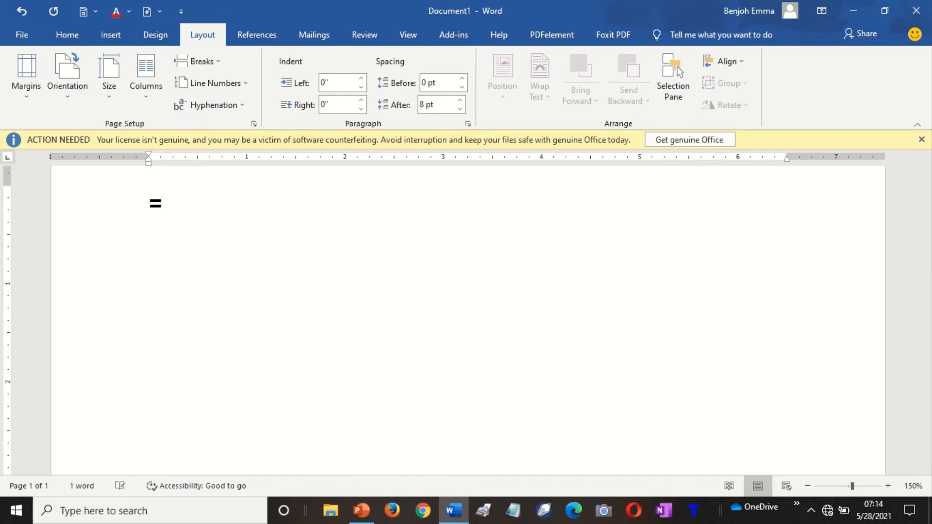
type("rand()")
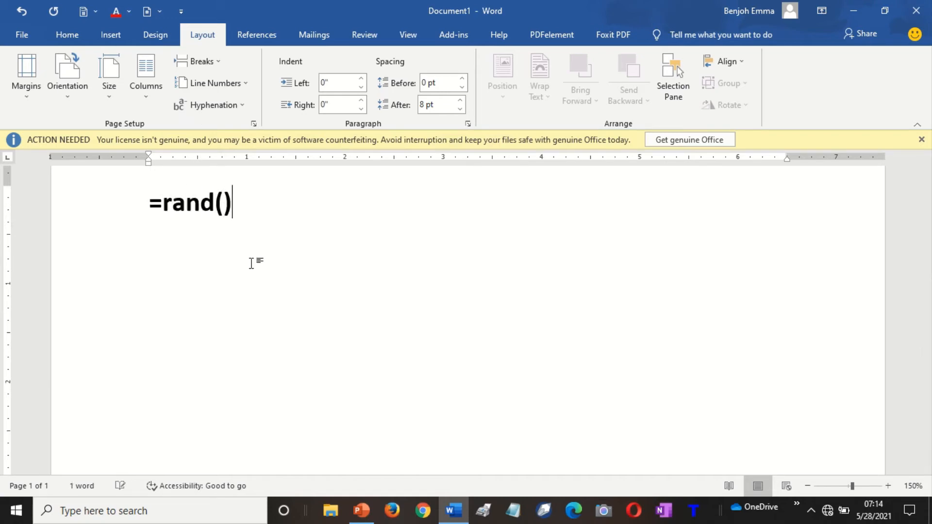
key("Return")
Remove bold from all the sample text so it appears in regular type.
key("ctrl+Home")
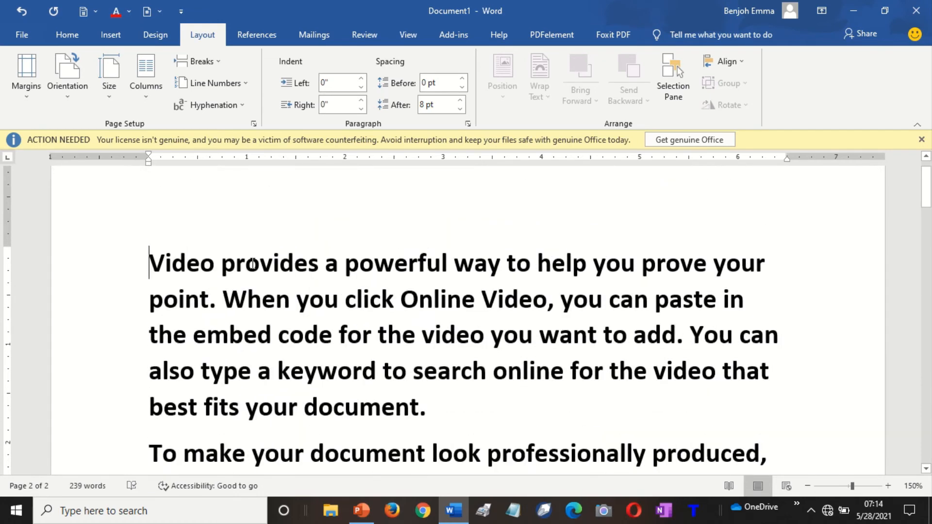
key("ctrl+a")
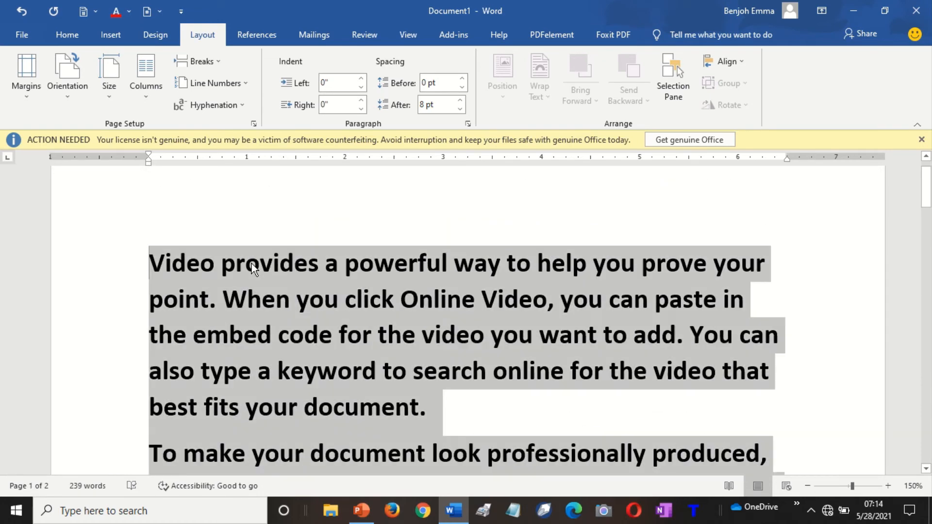
key("ctrl+b")
key("ctrl+Home")
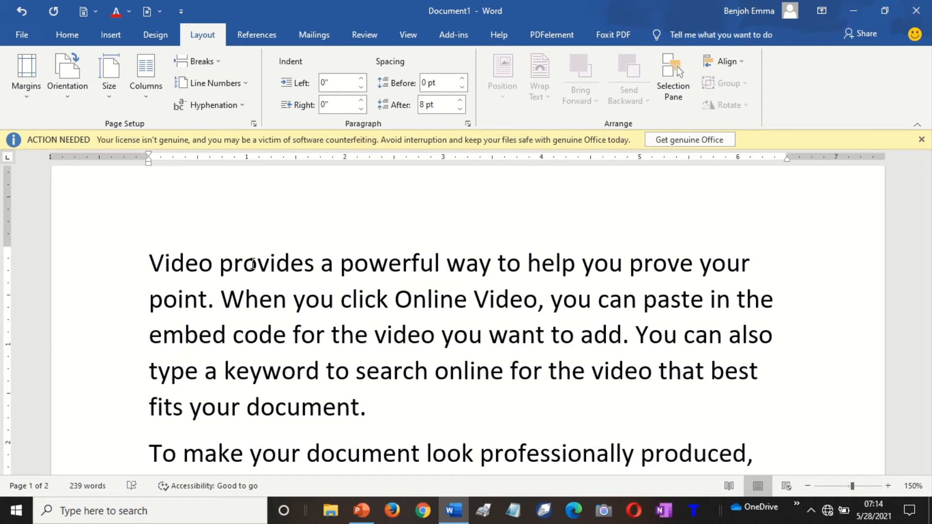
Add a top line reading 'This class is recorded for students consumption', correcting 'comsumpion'.
key("Return")
key("Return")
key("Up")
key("Up")
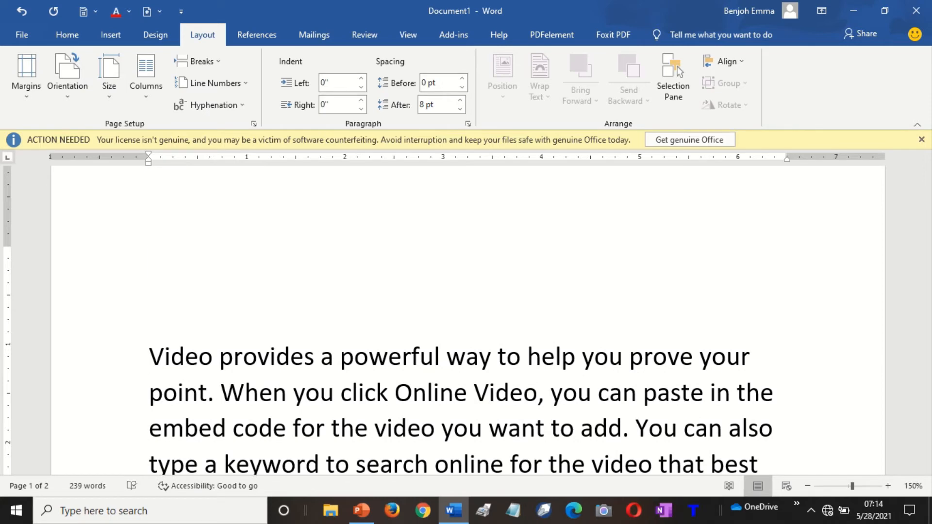
type("This class")
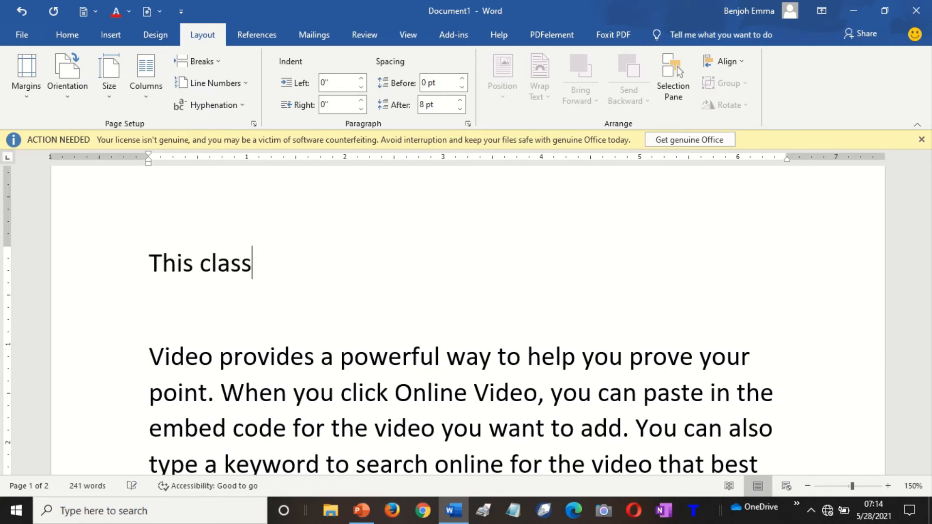
type(" is re")
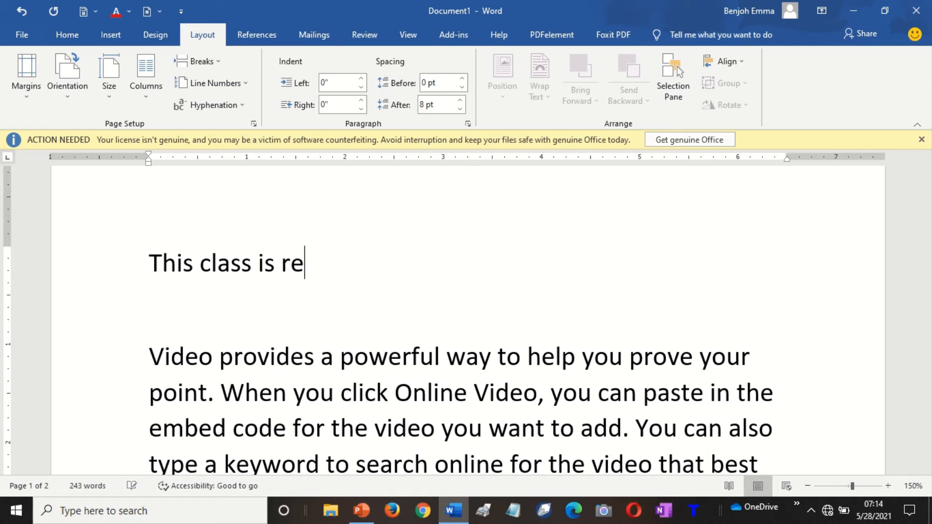
type("corded fo")
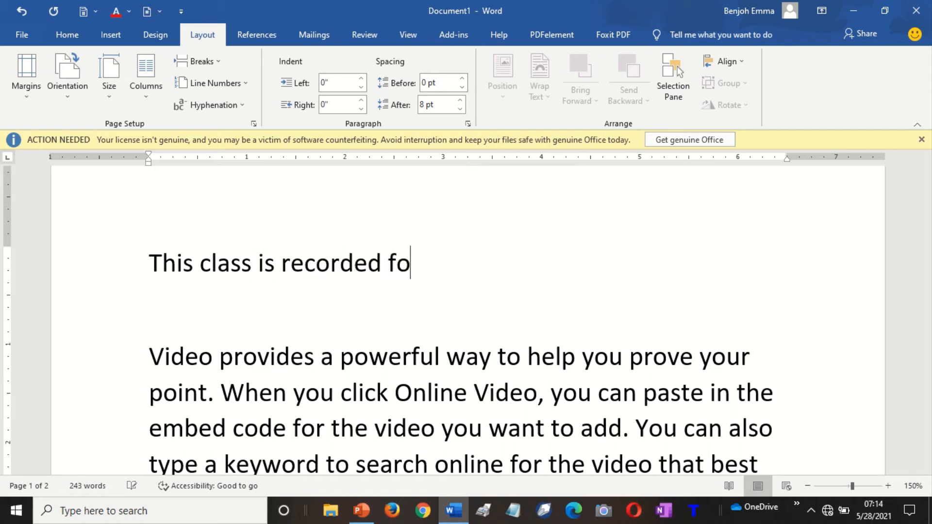
type("r students ")
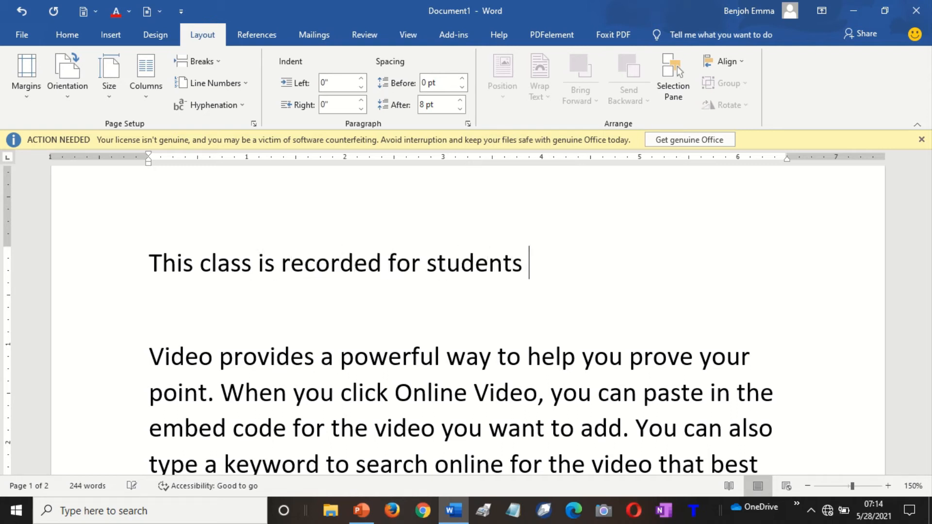
type("comsumpion")
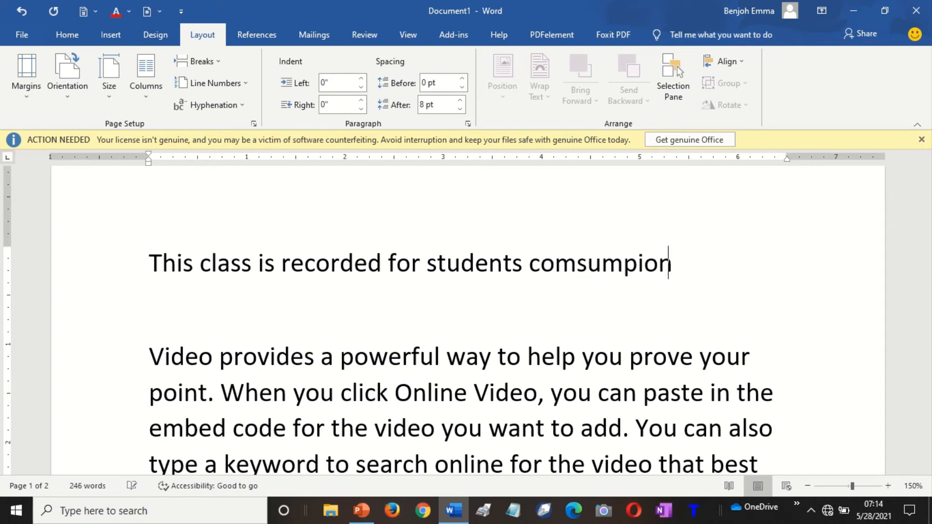
key("Menu")
key("Down")
key("Return")
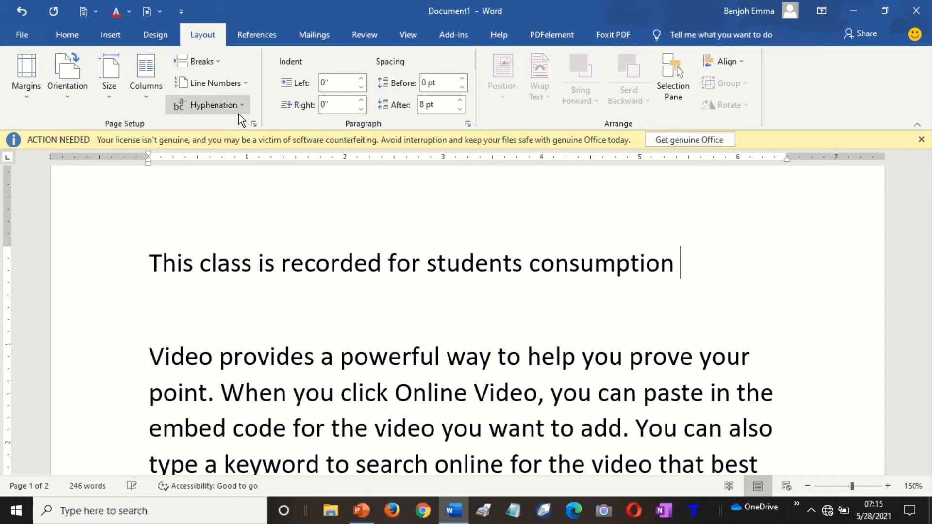
Finish the line with 'and the instructor is absent', fixing 'ansent' and 'instructo'.
type("and ")
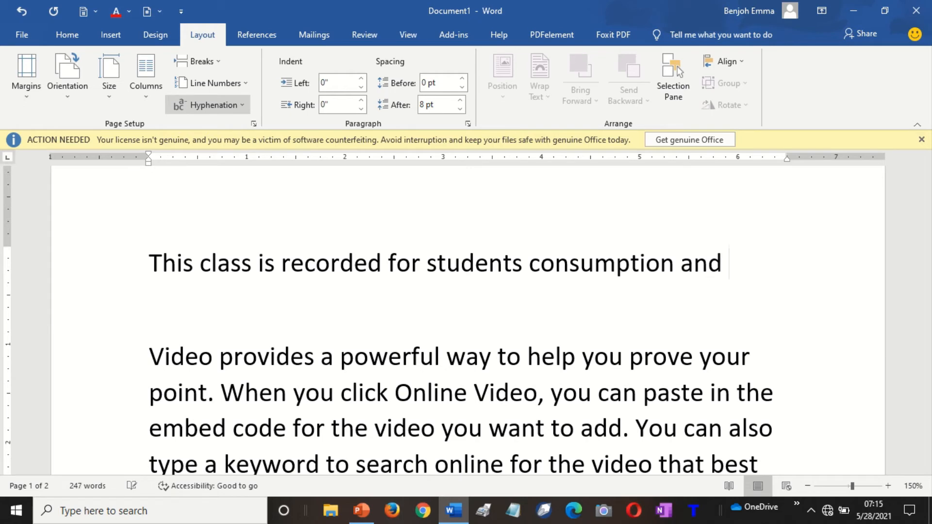
type("the ")
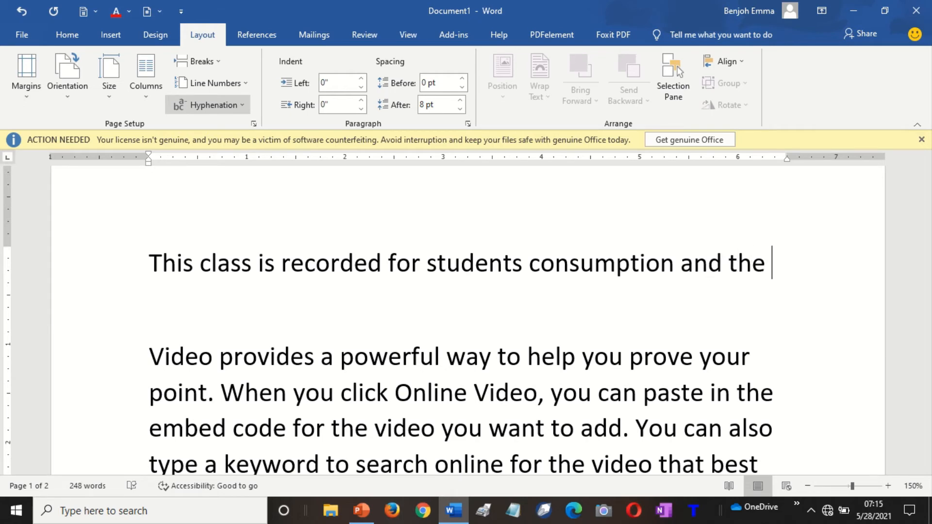
type("instructo")
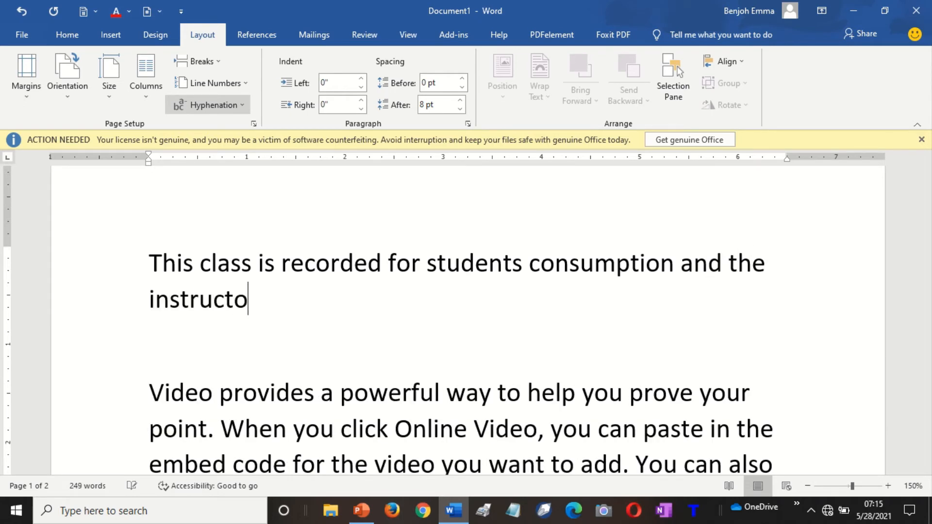
type(" is ansent")
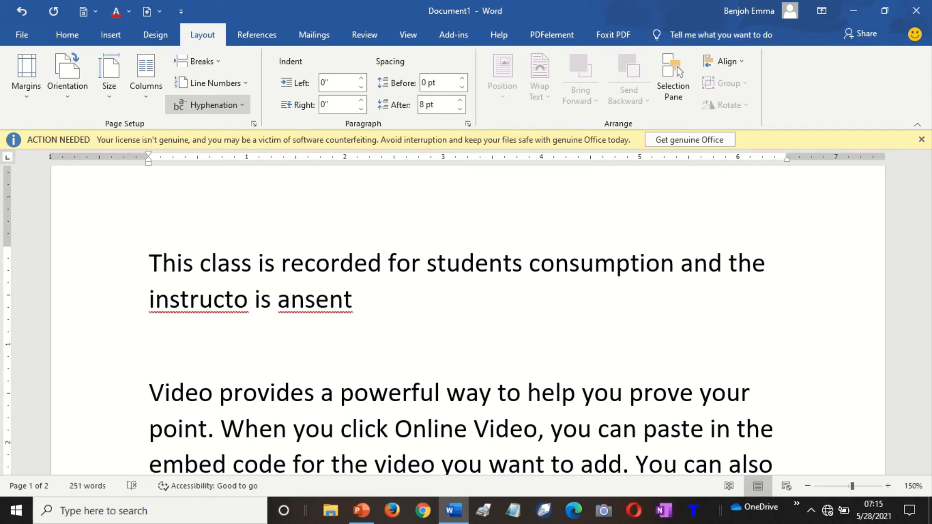
key("BackSpace")
key("shift+F10")
key("Return")
key("Left")
key("Left")
key("Left")
key("Left")
key("Left")
key("Left")
key("Left")
key("Left")
key("Left")
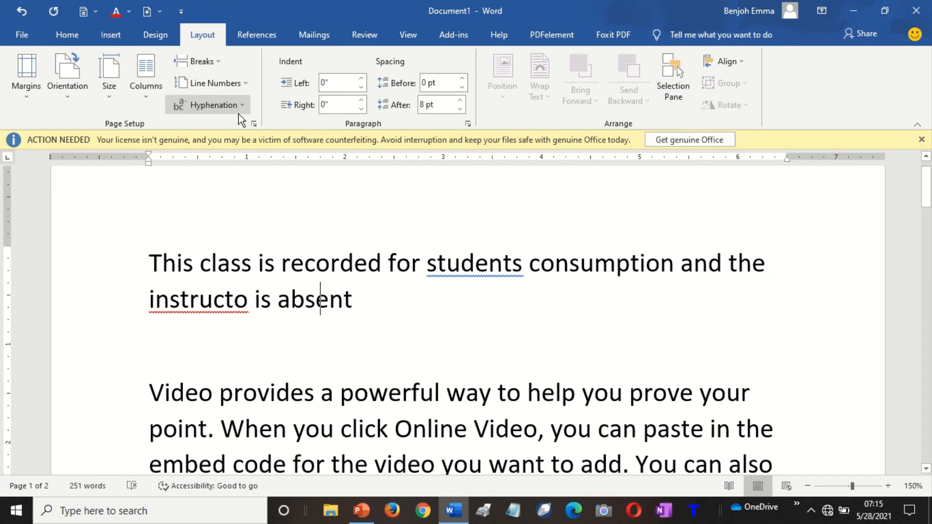
type("r")
key("Right")
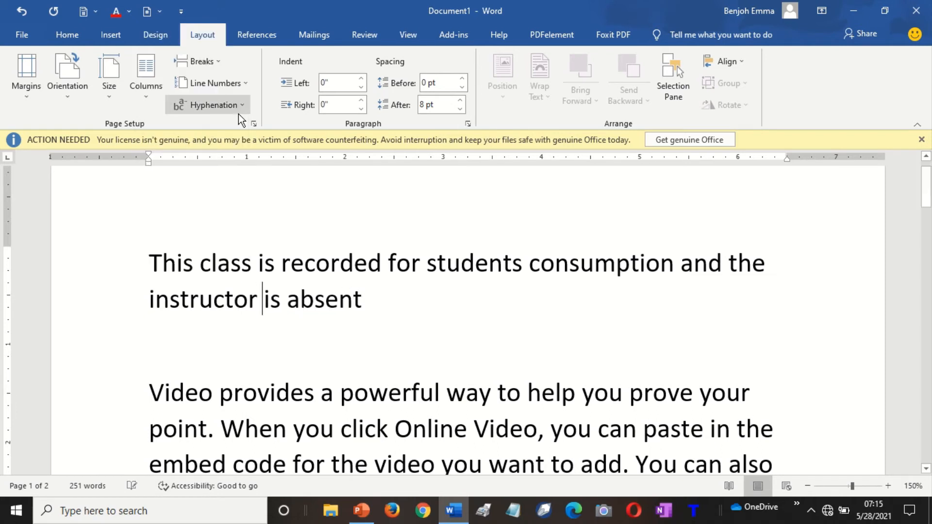
key("Right")
key("Right")
With the cursor in the text, set Hyphenation to Automatic.
left_click(356, 300)
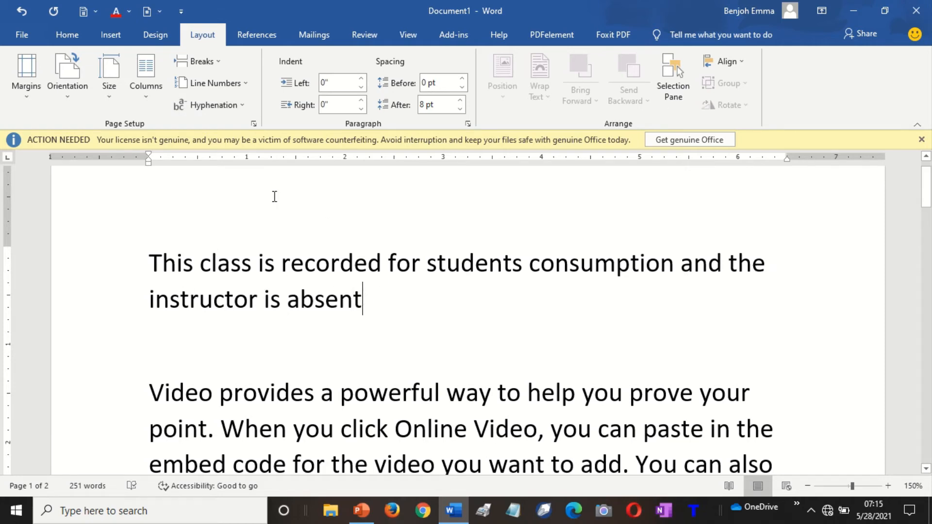
left_click(231, 113)
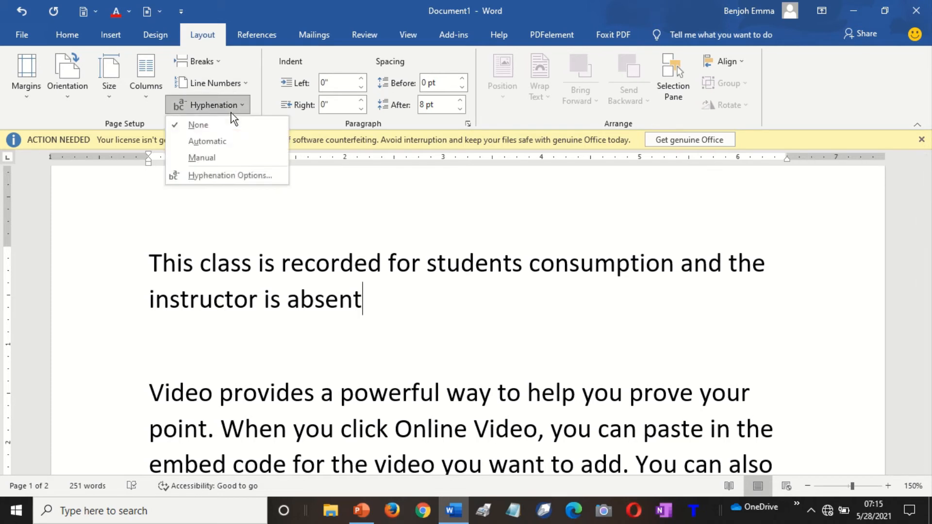
left_click(219, 140)
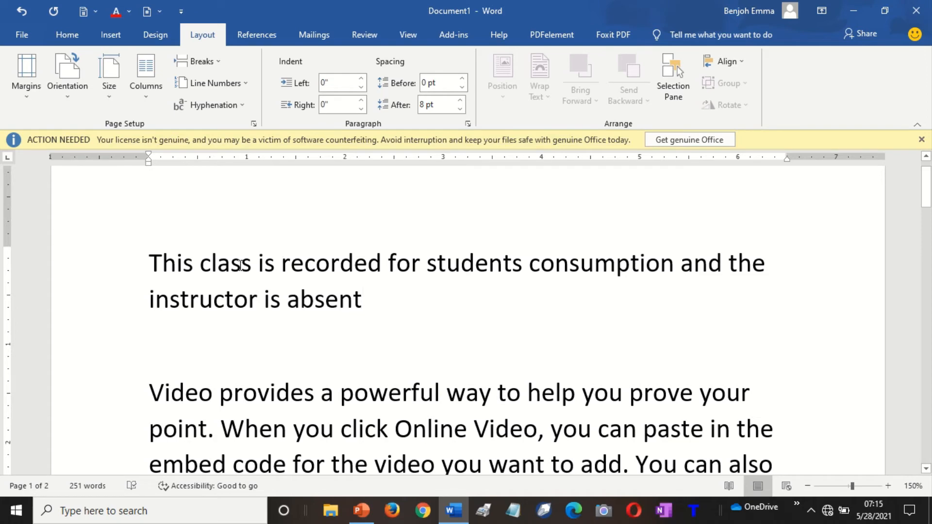
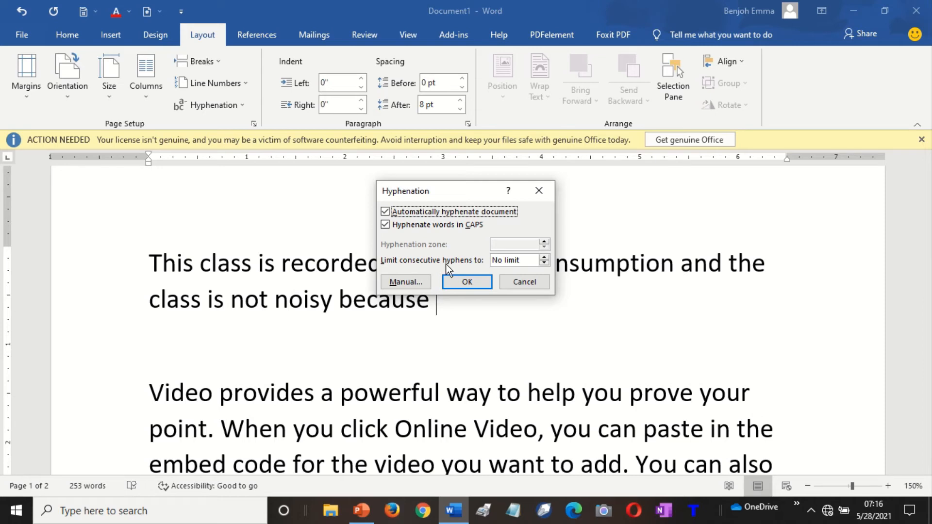
Keep automatic hyphenation on, set Limit consecutive hyphens to No limit, and confirm.
left_click(544, 258)
left_click(544, 263)
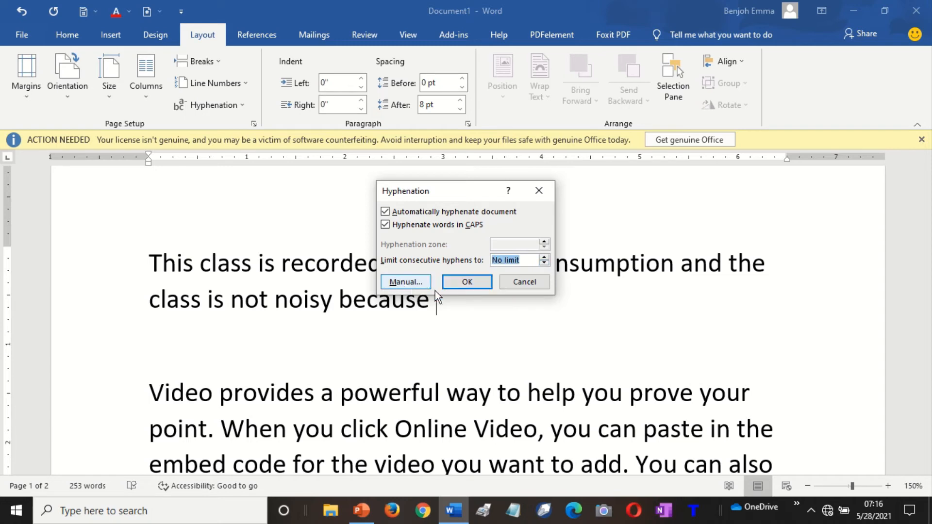
left_click(476, 280)
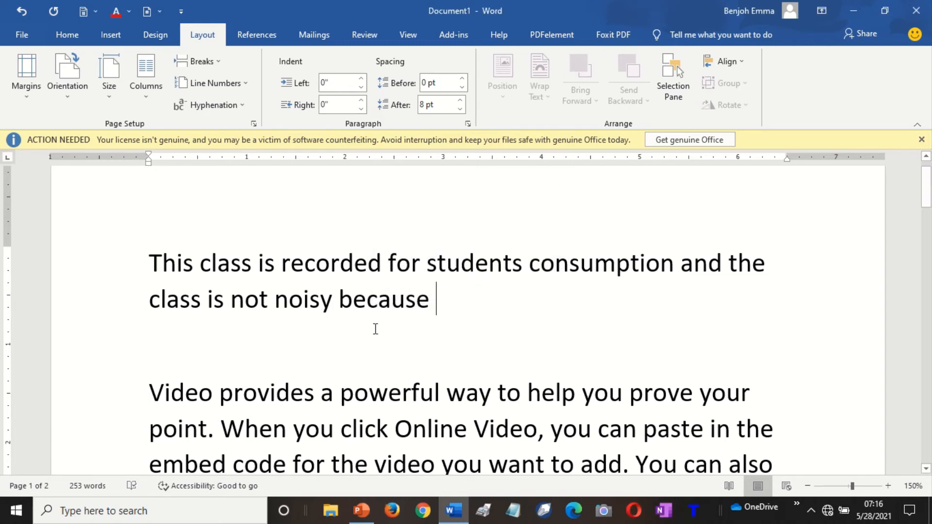
Delete the first paragraph and the empty lines above the next one.
key("shift+Up")
key("shift+Up")
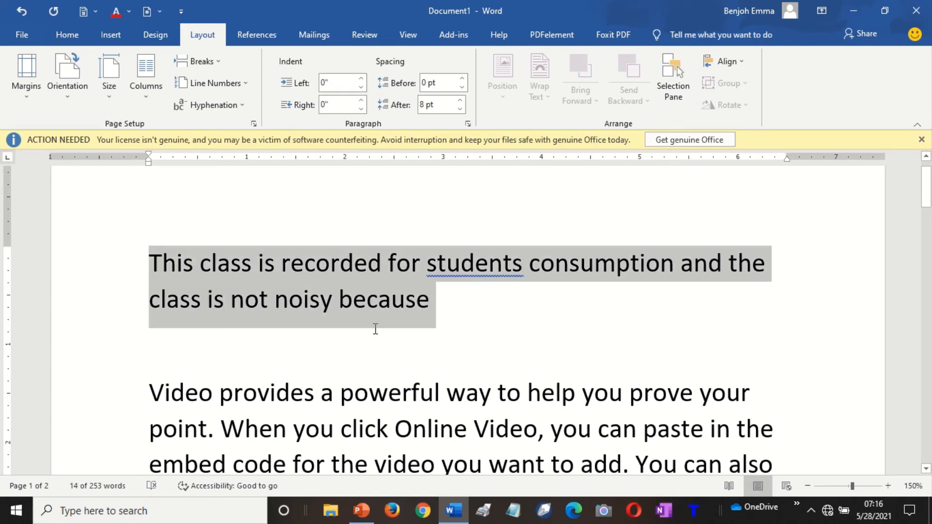
key("BackSpace")
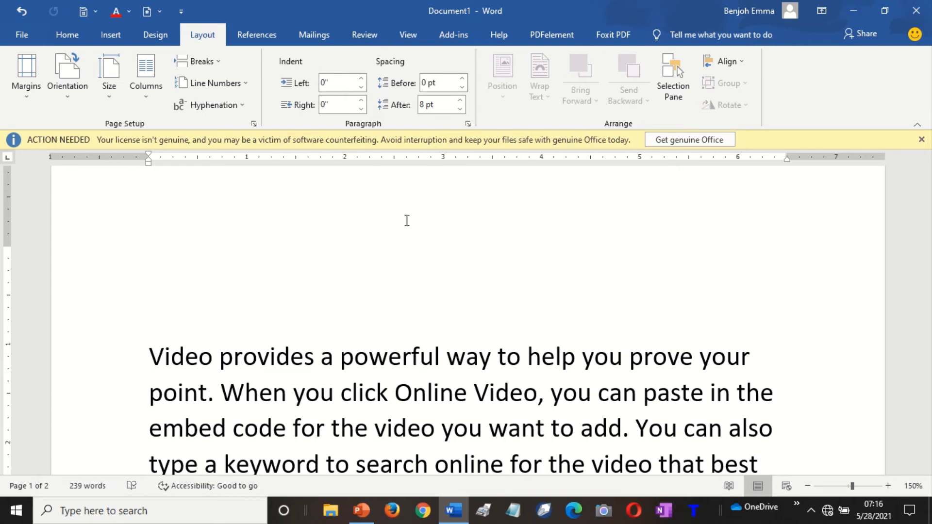
key("Delete")
key("Delete")
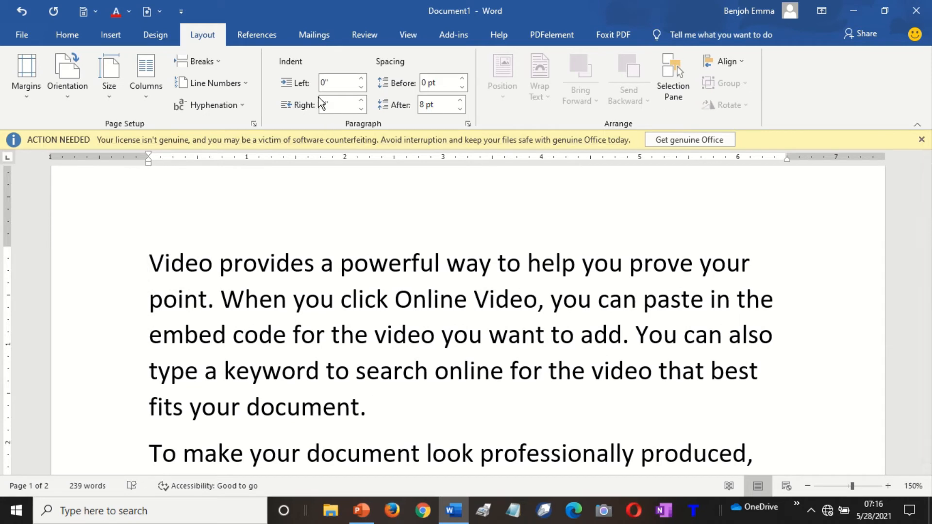
Give the Video provides paragraph a 1" left indent, after trying 0.5" first.
left_click(327, 82)
type("0.5")
left_click(334, 102)
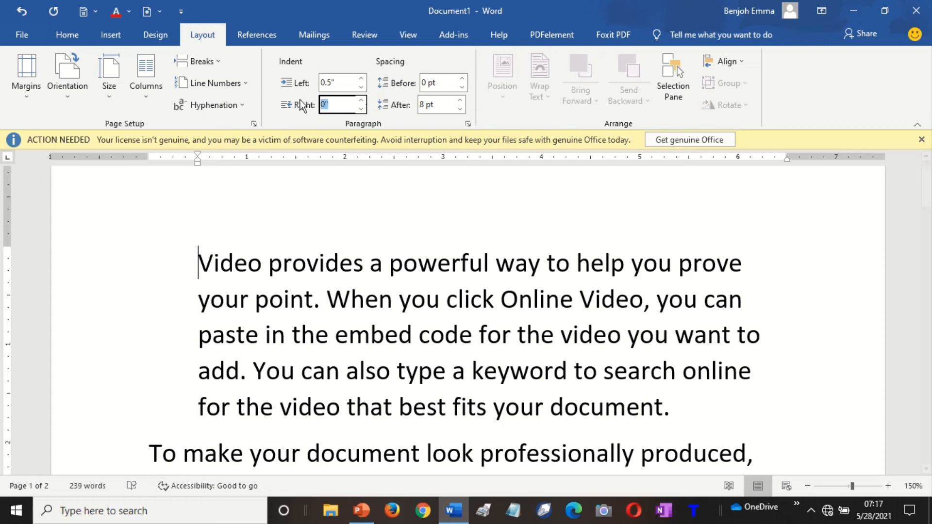
left_click(332, 83)
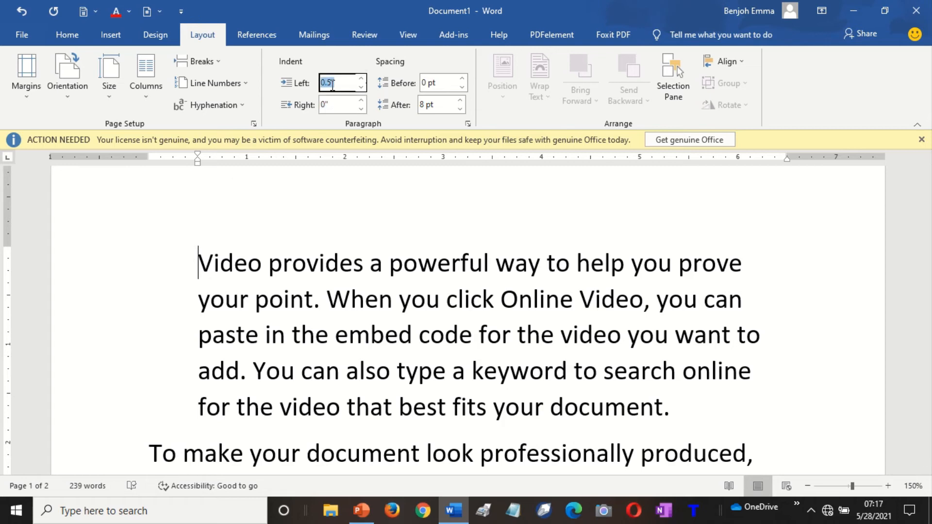
type("1")
left_click(313, 339)
key("Down")
key("Down")
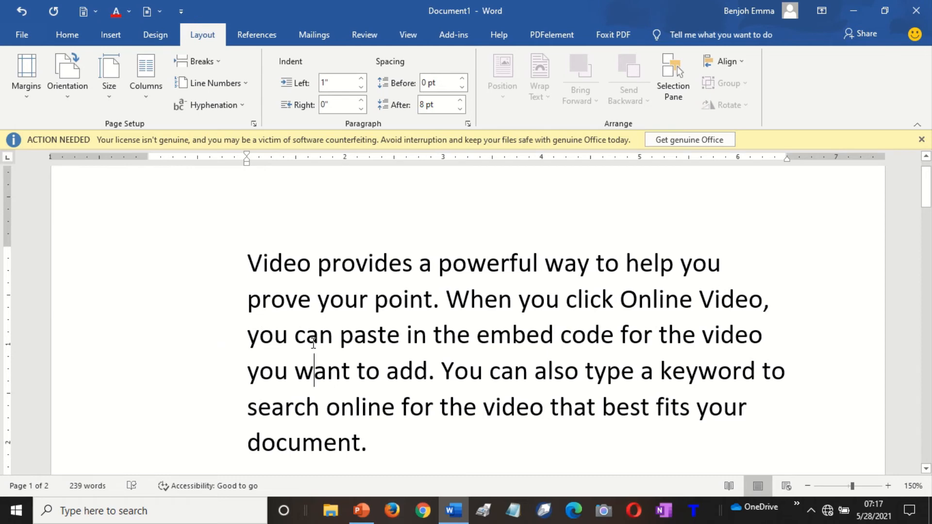
key("Down")
key("Down")
key("Up")
key("Up")
key("Up")
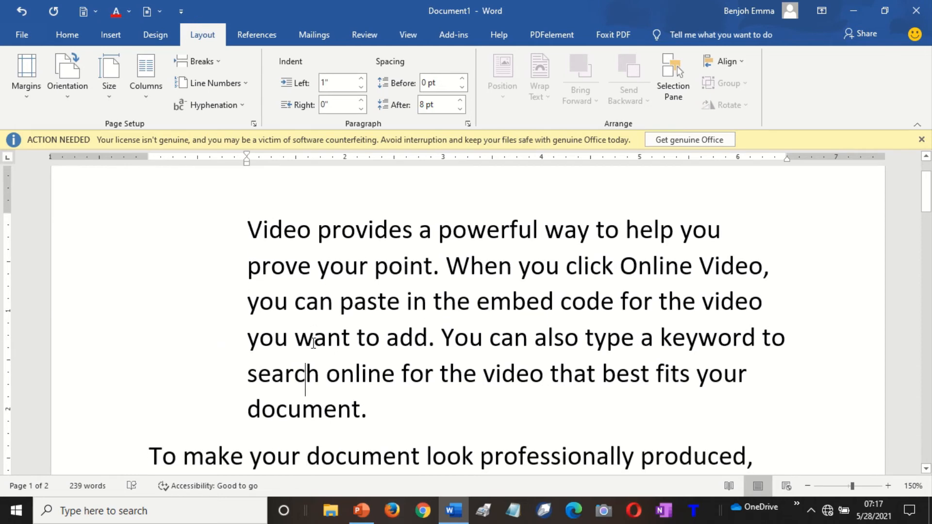
key("Up")
key("Up")
key("Up")
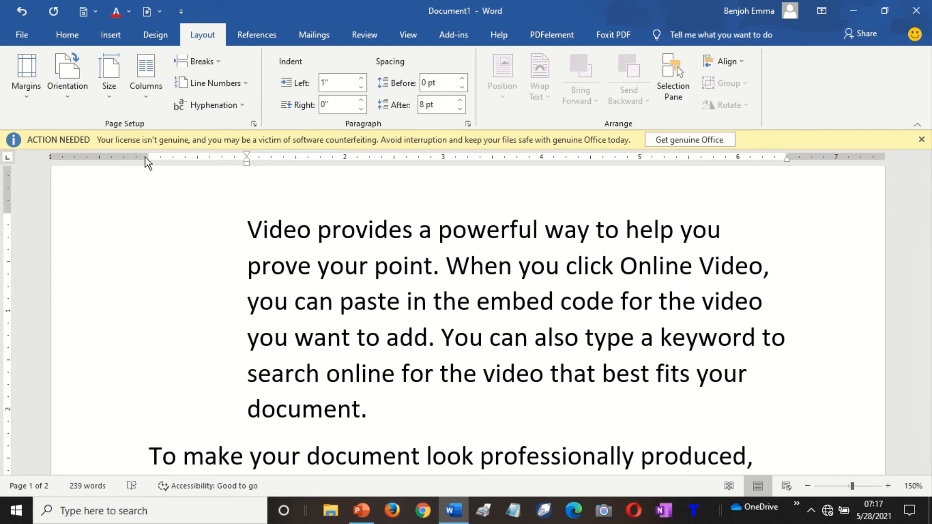
key("ctrl")
key("ctrl")
key("ctrl")
key("ctrl")
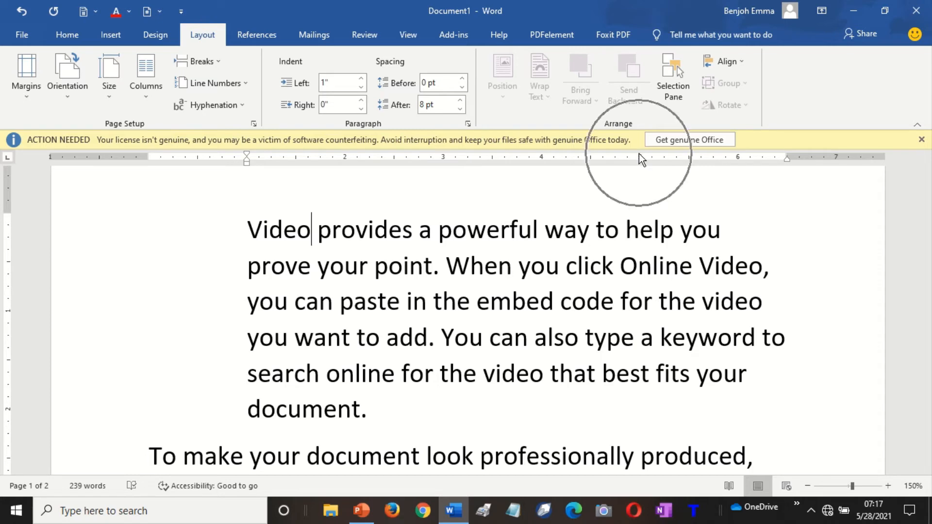
key("ctrl")
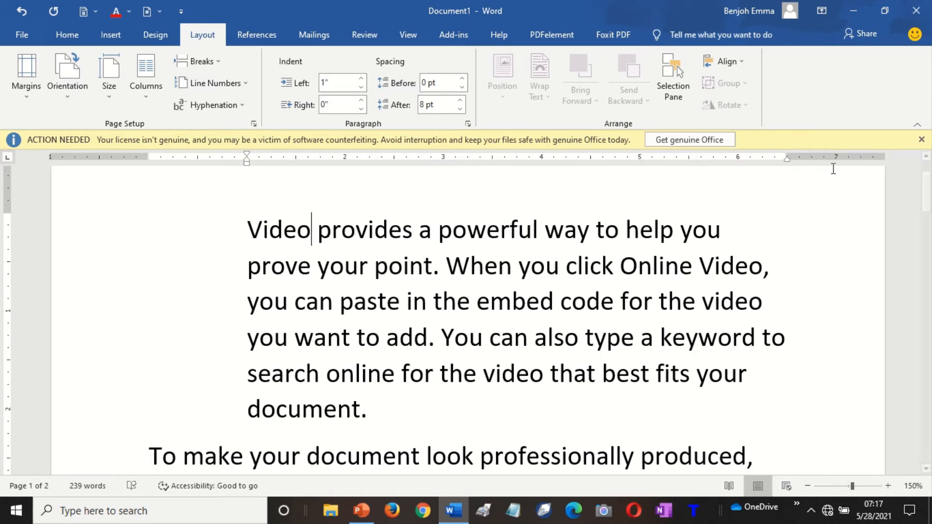
key("ctrl")
Set the paragraph's right indent to 0.5", undoing an accidental 5" entry first.
left_click(335, 105)
type("05")
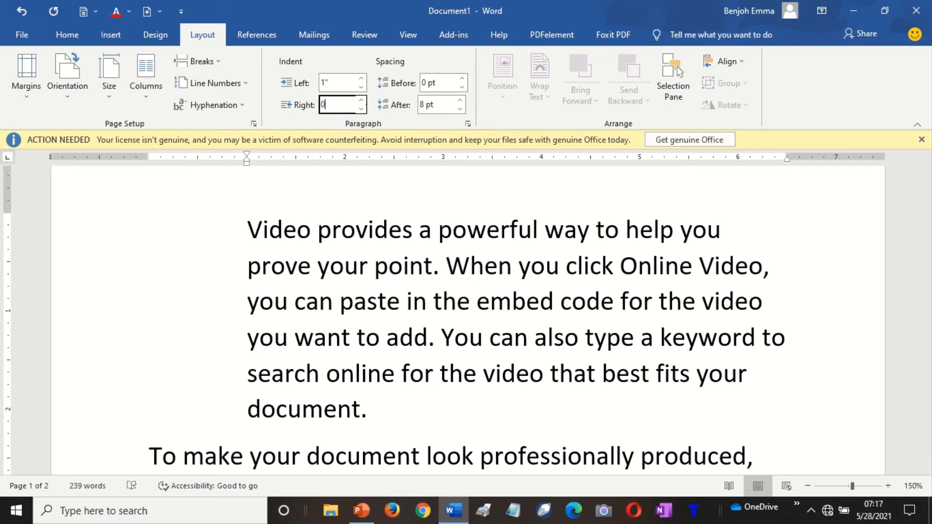
key("Return")
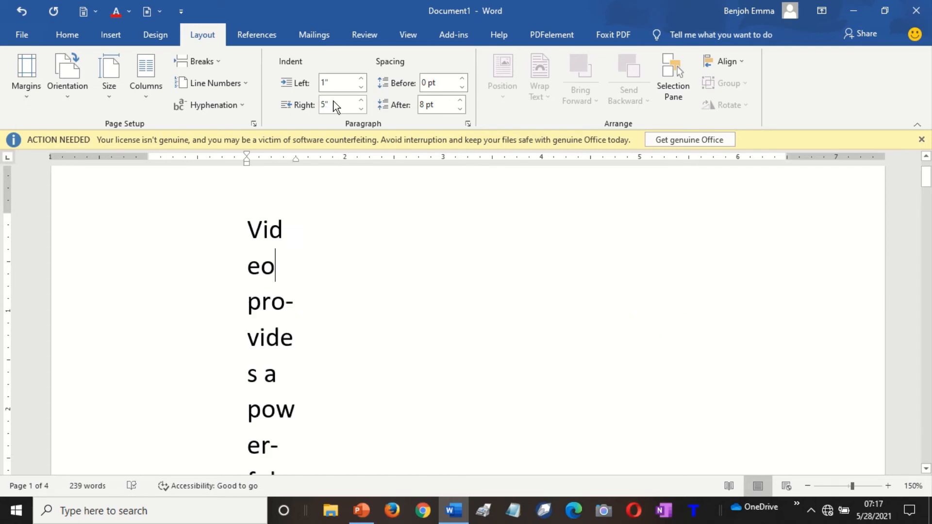
key("ctrl+z")
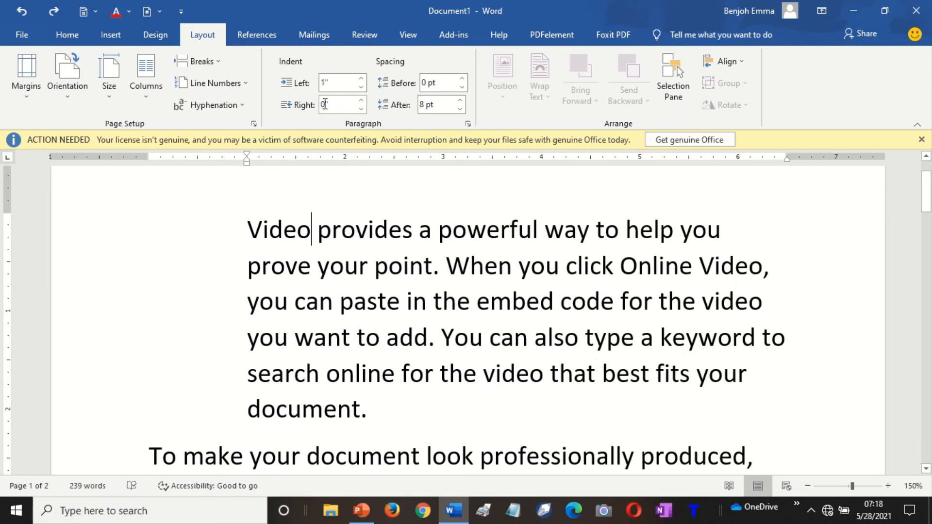
left_click(328, 103)
type("0")
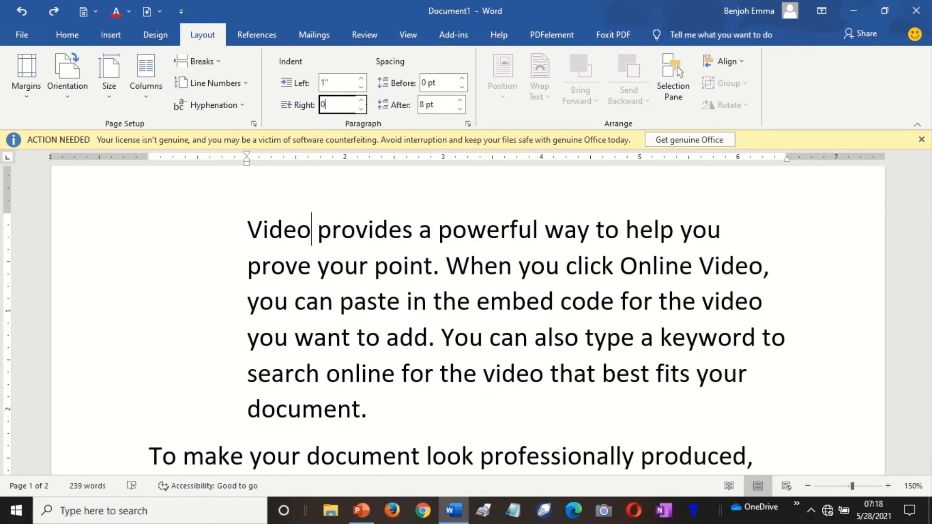
type(".5")
key("Return")
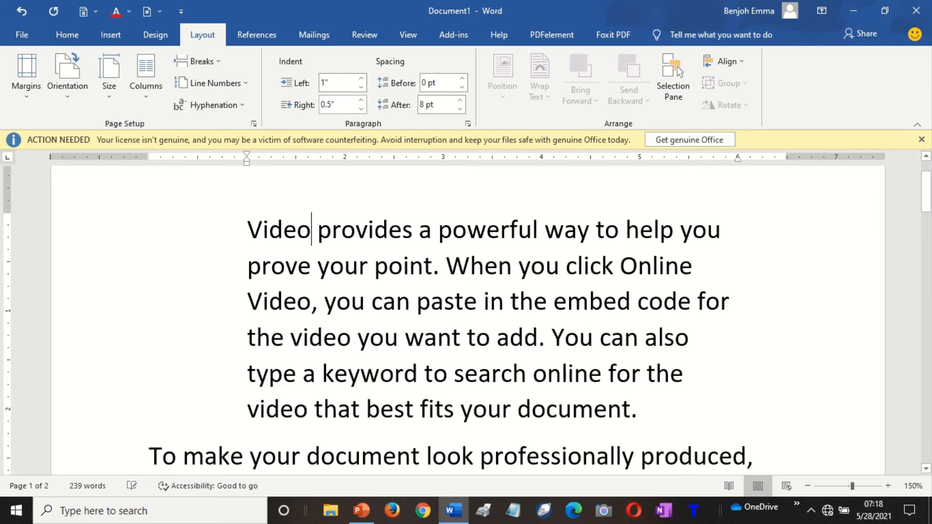
left_click(793, 161)
left_click(739, 161)
Return to the Video provides paragraph and enter 0.5 pt spacing before.
key("Down")
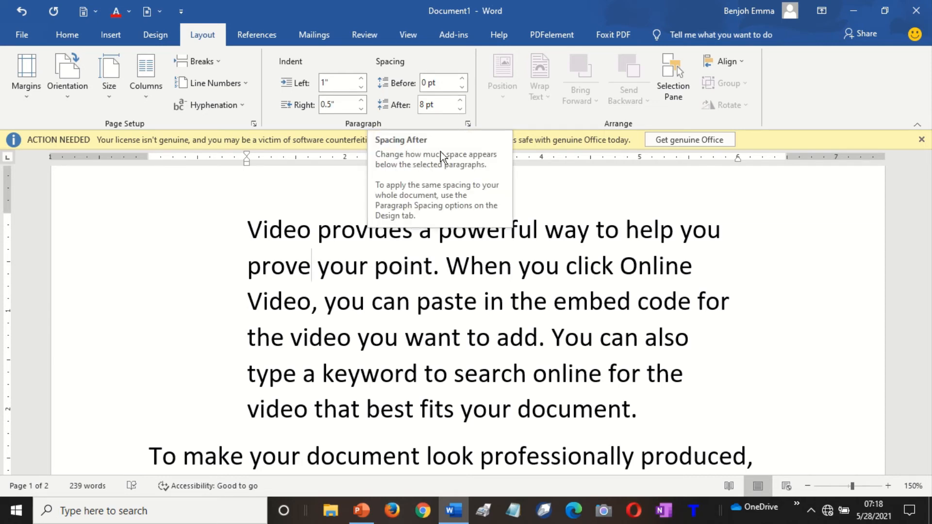
left_click(291, 434)
scroll(288, 423, "down", 2)
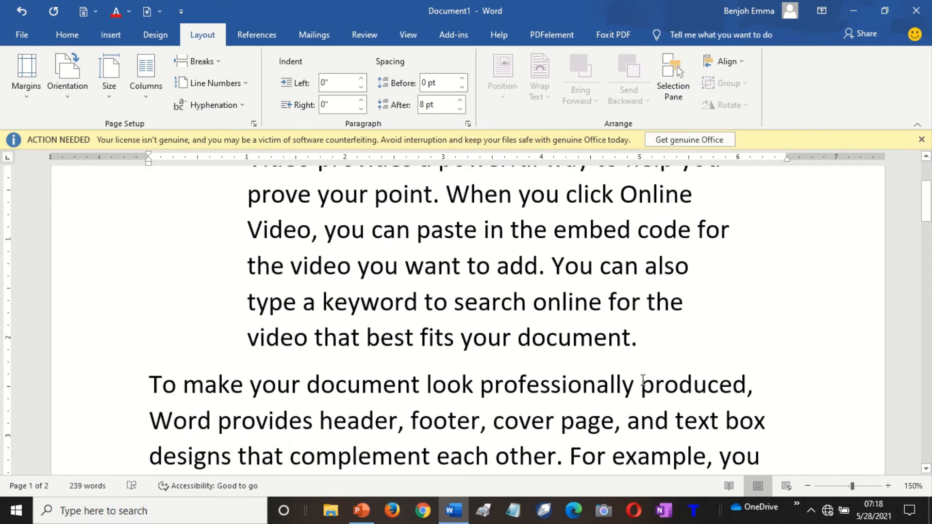
left_click(517, 355)
left_click(630, 323)
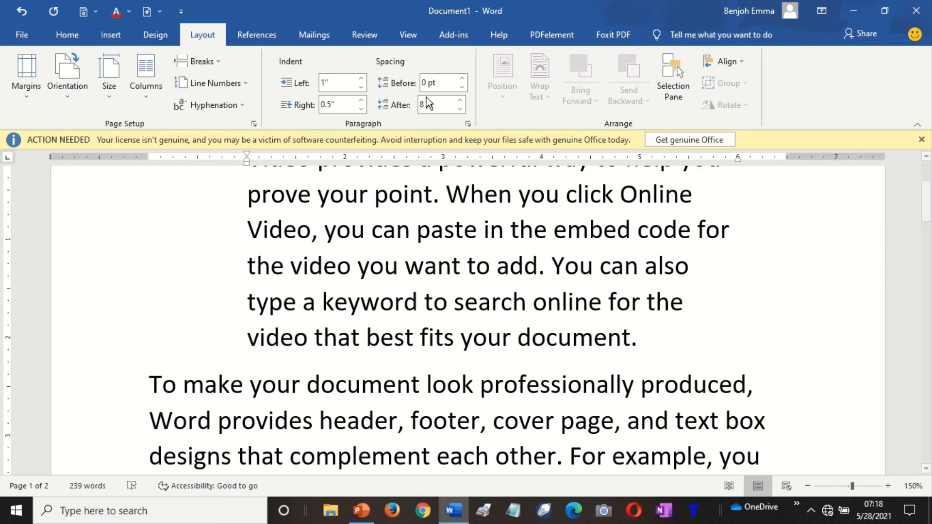
left_click(428, 83)
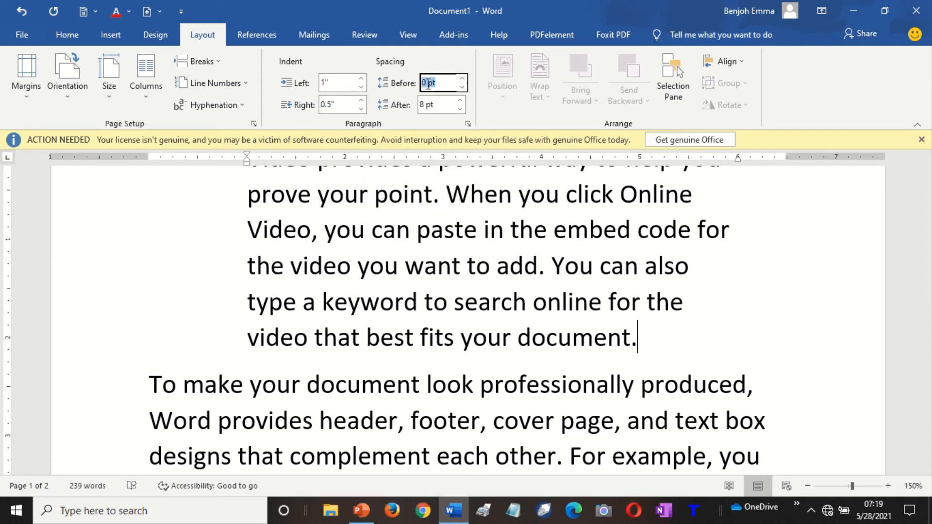
left_click(428, 83)
type(".5")
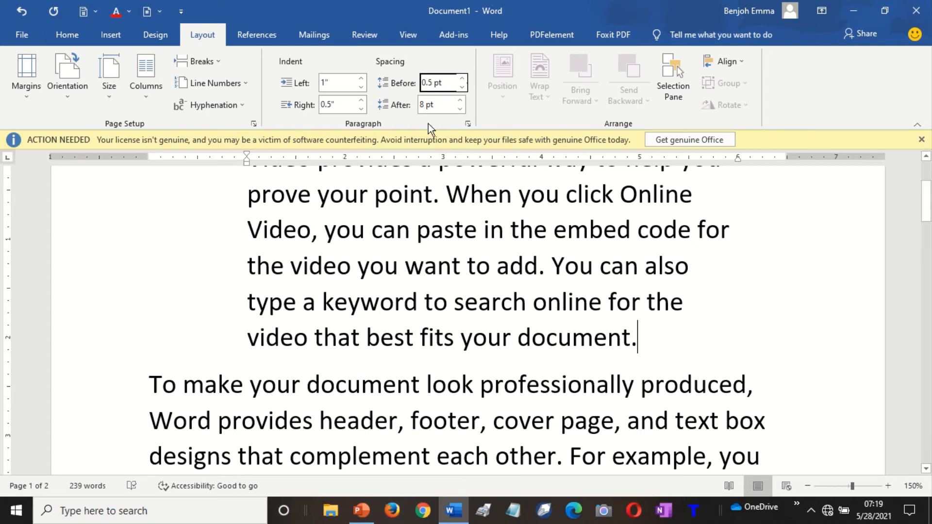
Try several spacing-after values, then set spacing after to 8 pt.
left_click(426, 104)
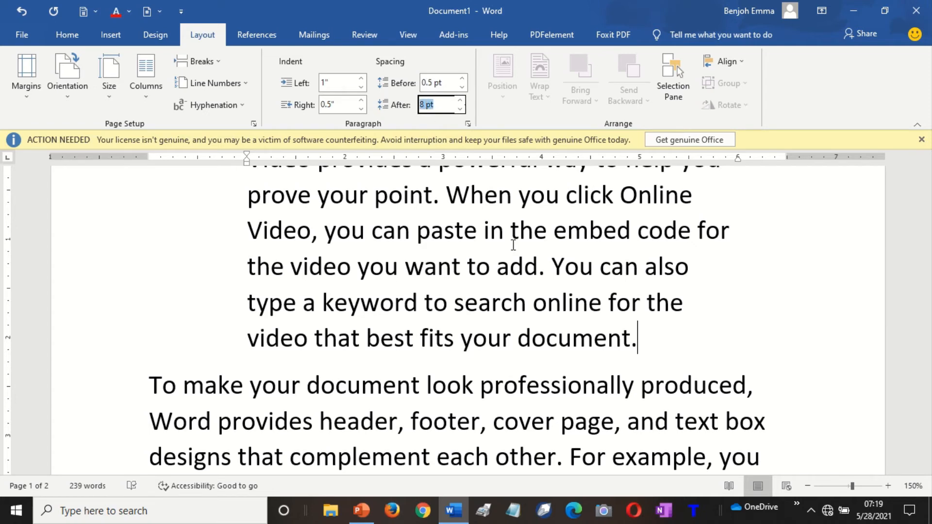
key("Down")
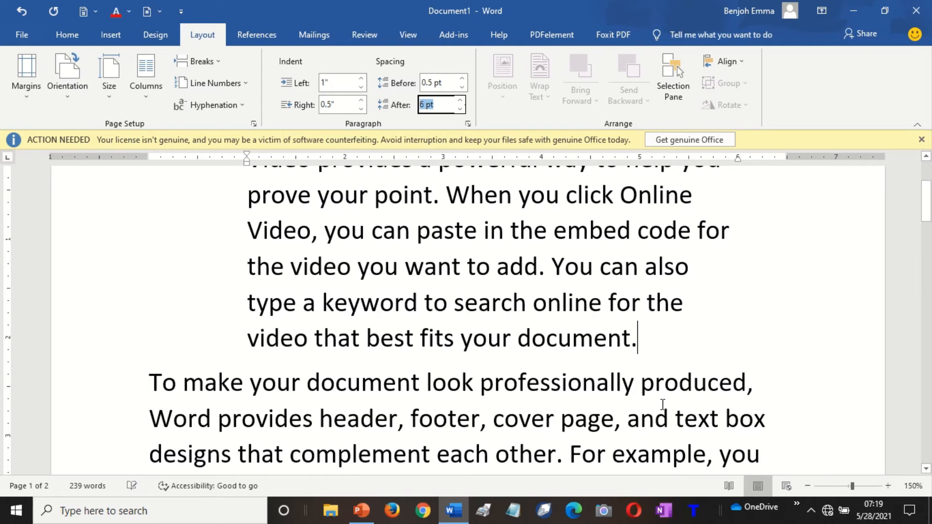
key("Up")
key("Up")
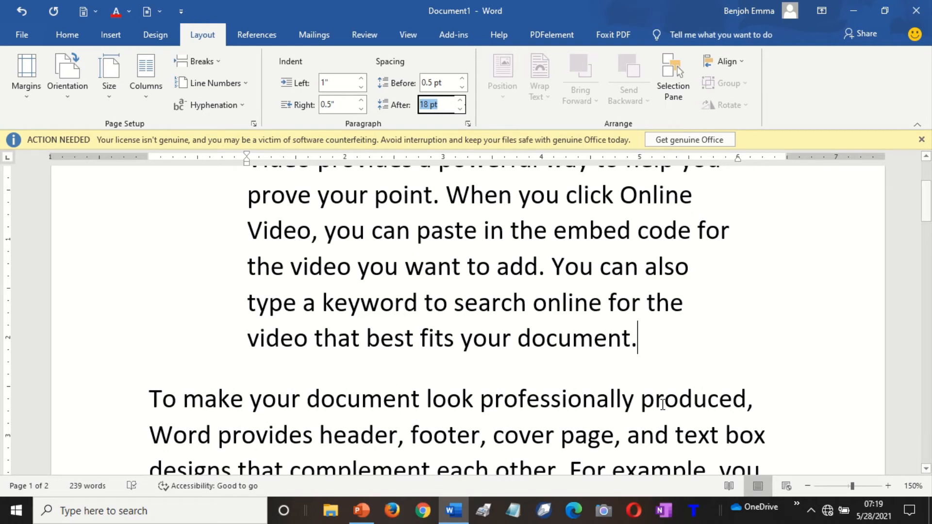
key("Down")
key("Down")
key("Down")
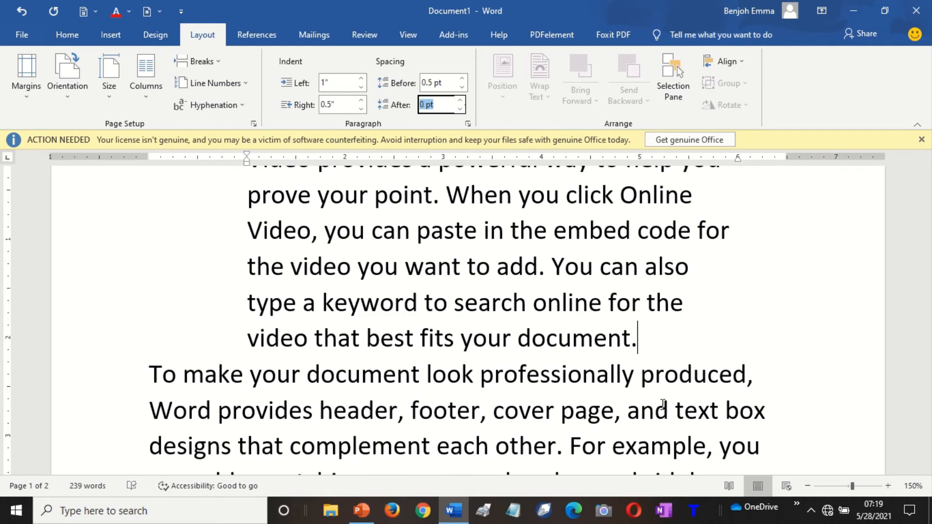
key("Up")
key("Up")
key("Up")
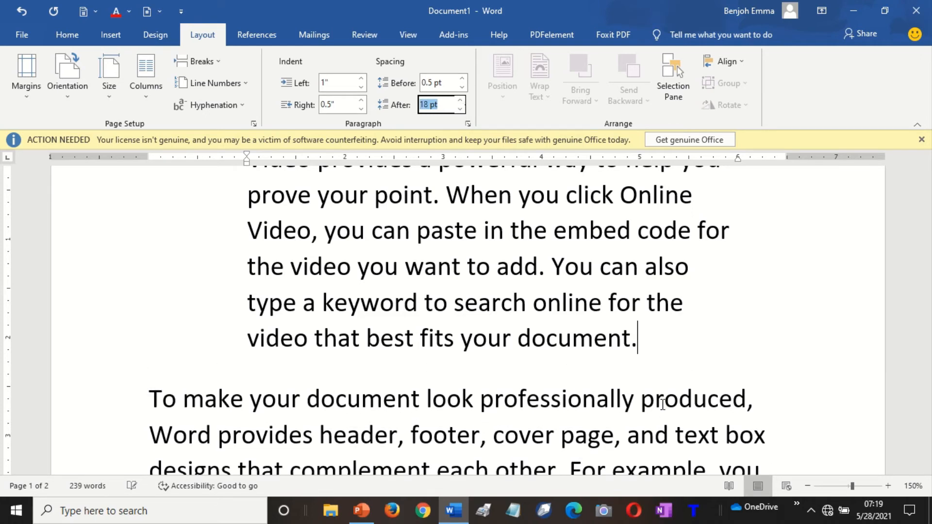
key("Up")
key("Up")
key("Up")
key("Up")
key("Up")
key("Up")
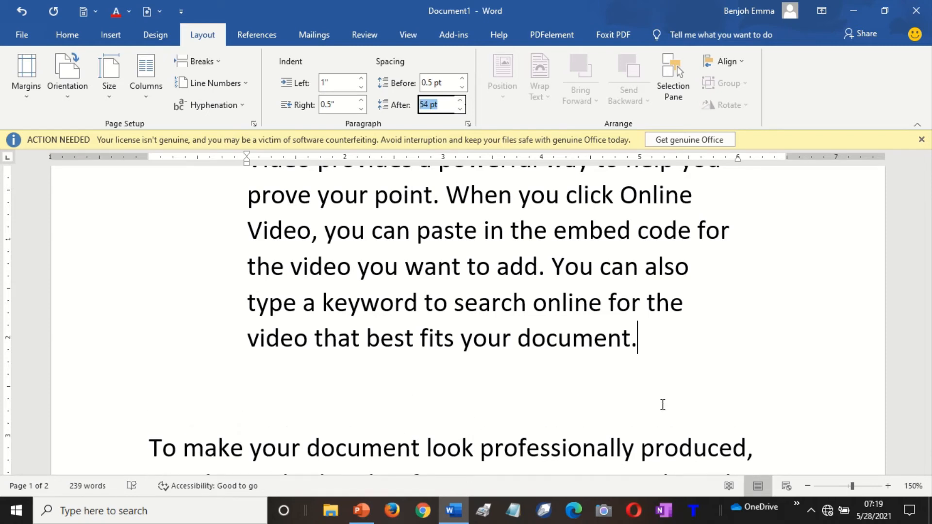
key("Down")
key("Down")
key("Down")
key("Down")
key("Down")
key("Down")
key("Down")
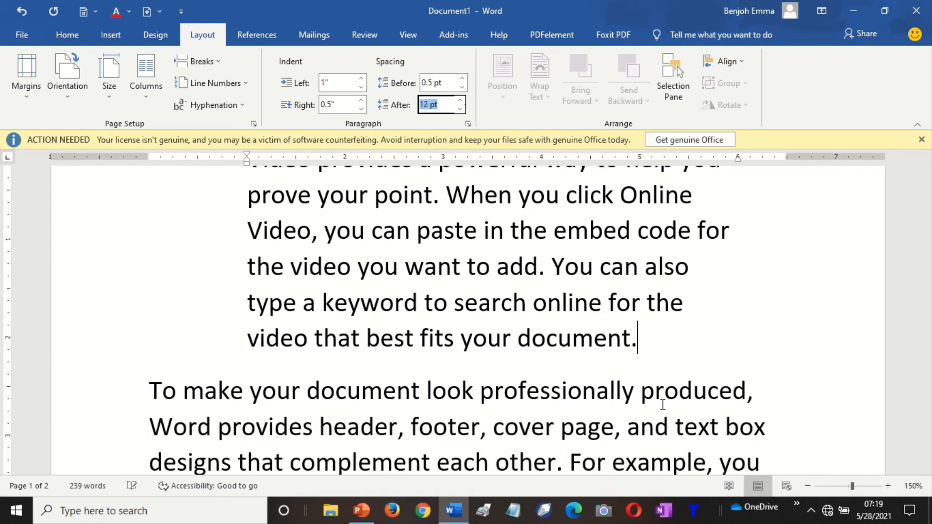
key("Down")
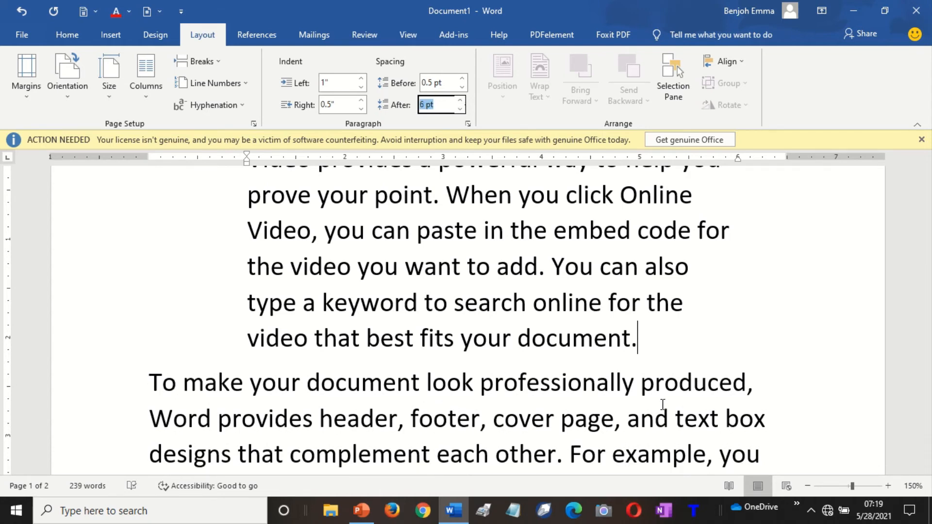
left_click(426, 103)
key("BackSpace")
type("8")
Change spacing before from 0.5 pt to 0 pt.
left_click(434, 83)
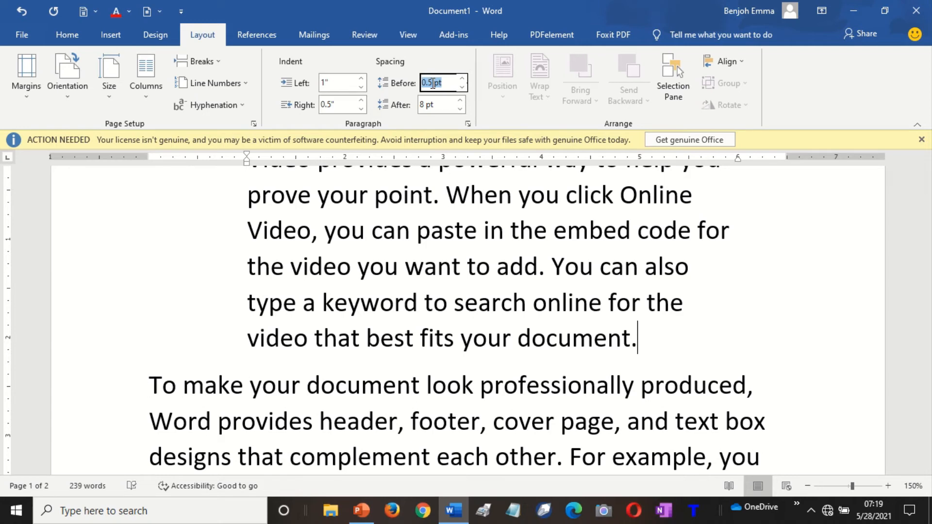
key("Left")
key("Delete")
key("Delete")
key("Delete")
key("Delete")
type("0")
key("Return")
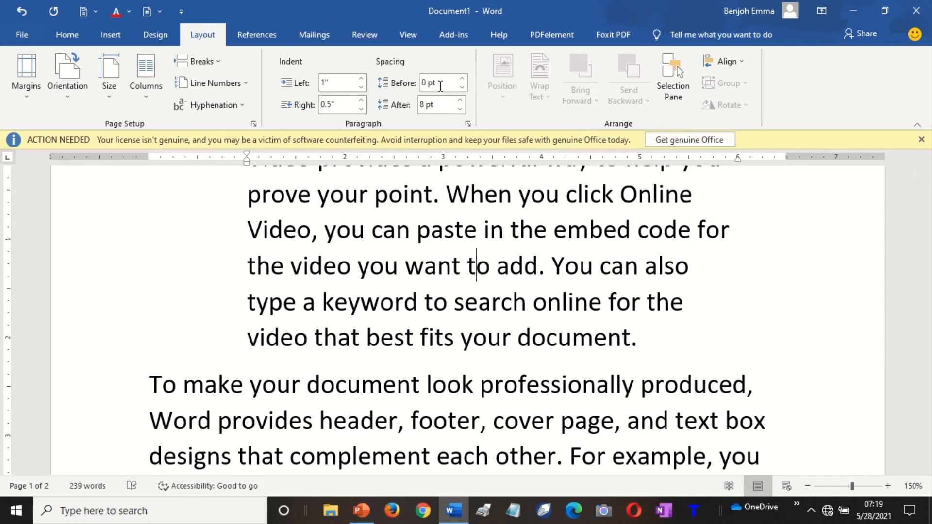
Select all the document text with Ctrl+A and delete it.
left_click(507, 216)
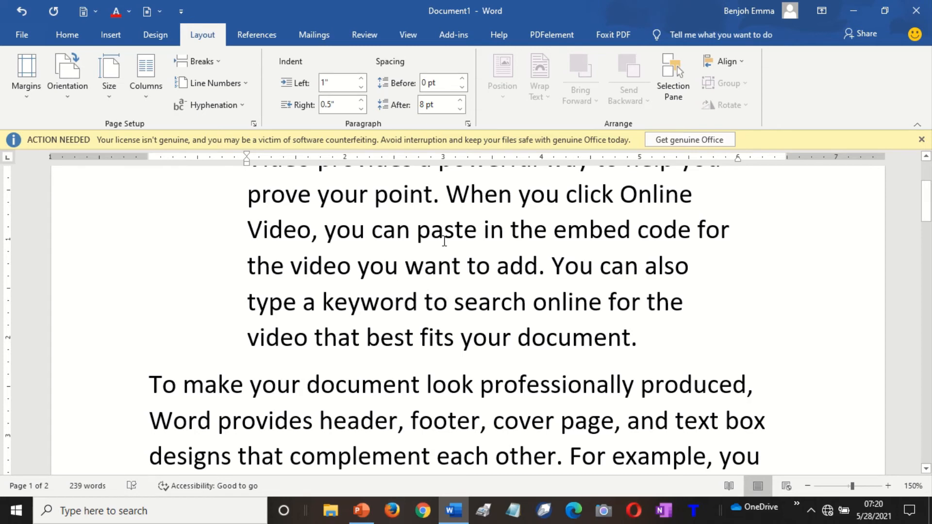
key("ctrl+a")
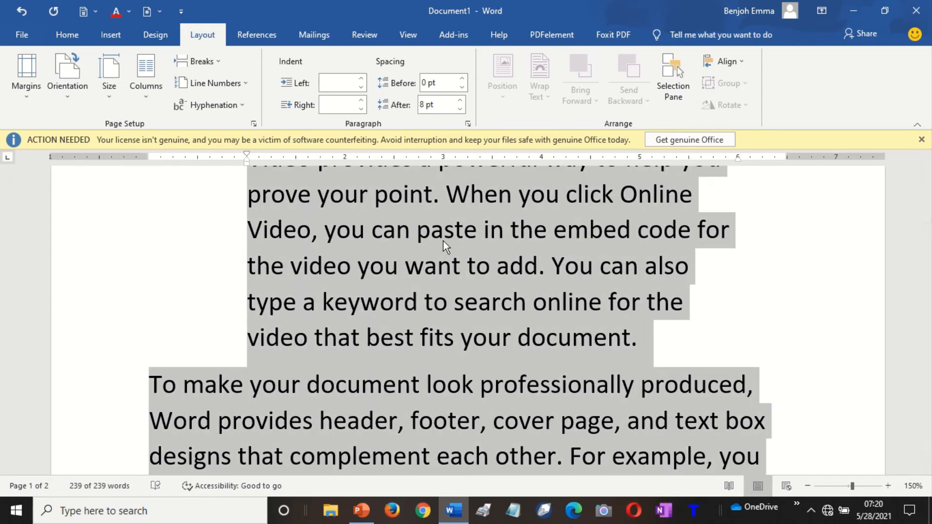
key("Delete")
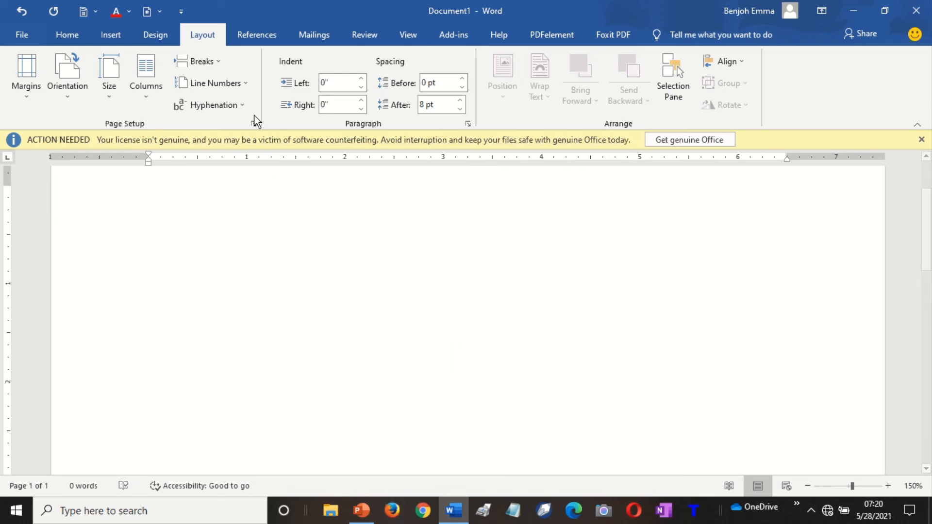
left_click(108, 37)
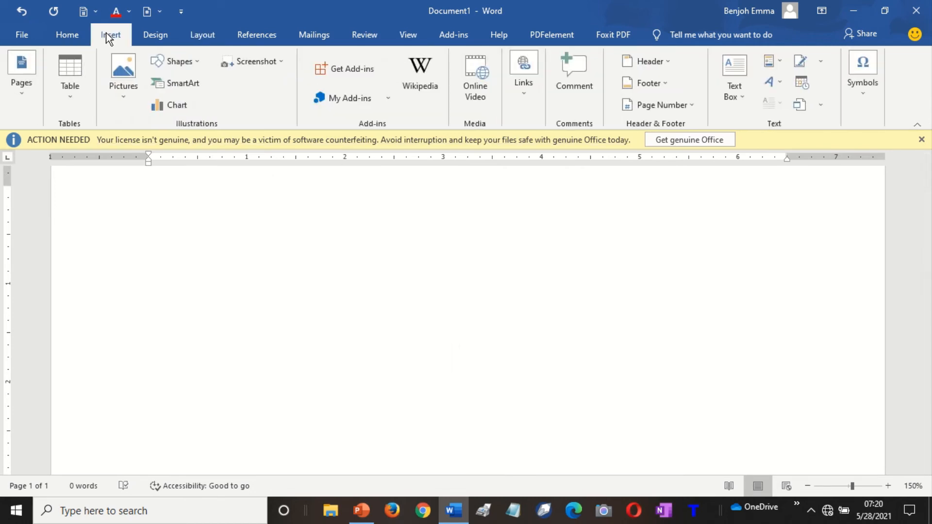
left_click(129, 97)
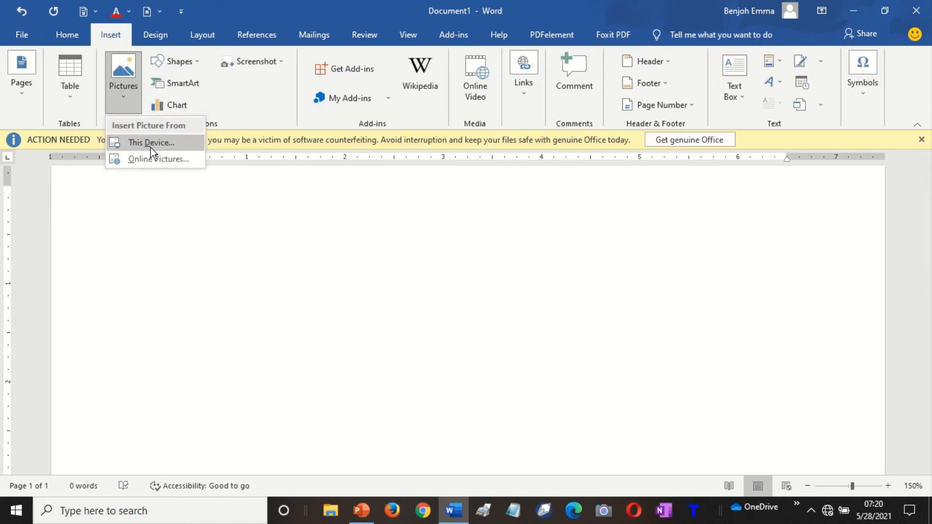
left_click(179, 62)
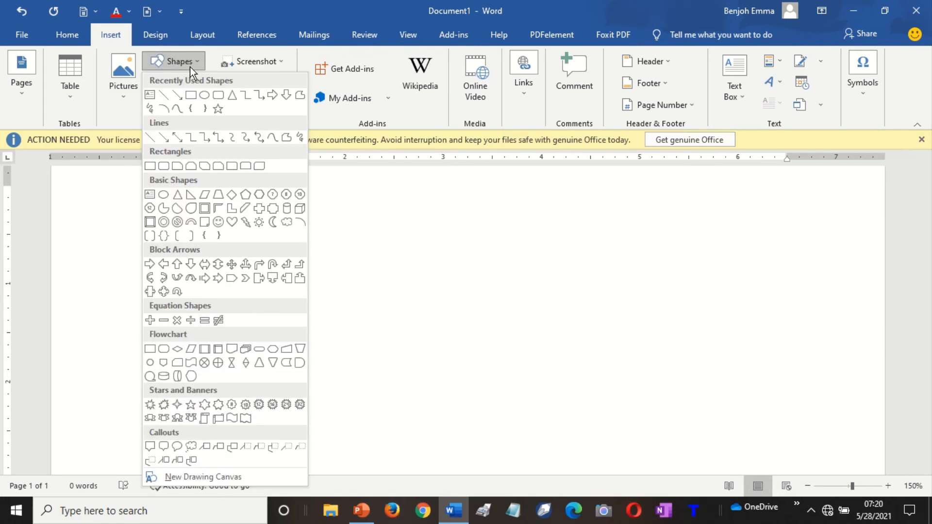
left_click(190, 94)
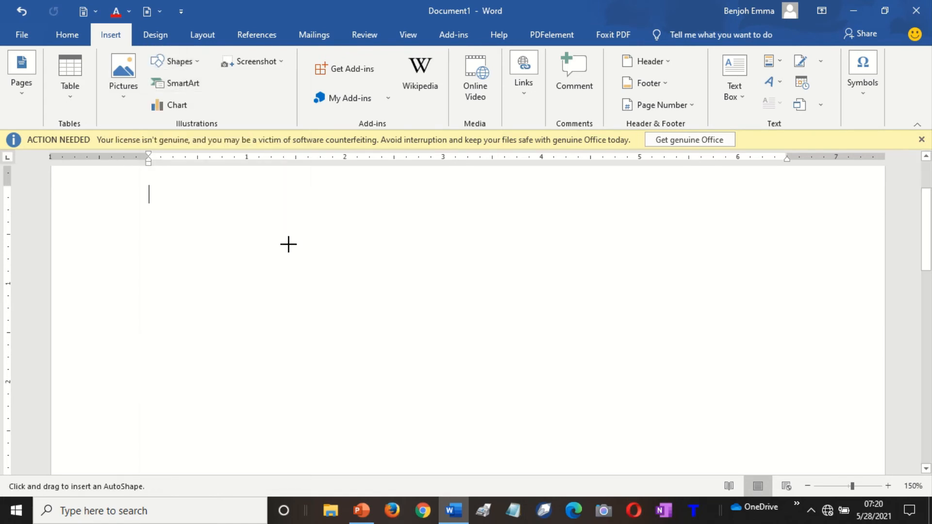
mouse_move(260, 209)
left_mouse_down()
mouse_move(398, 328)
mouse_move(661, 442)
mouse_move(697, 442)
left_mouse_up()
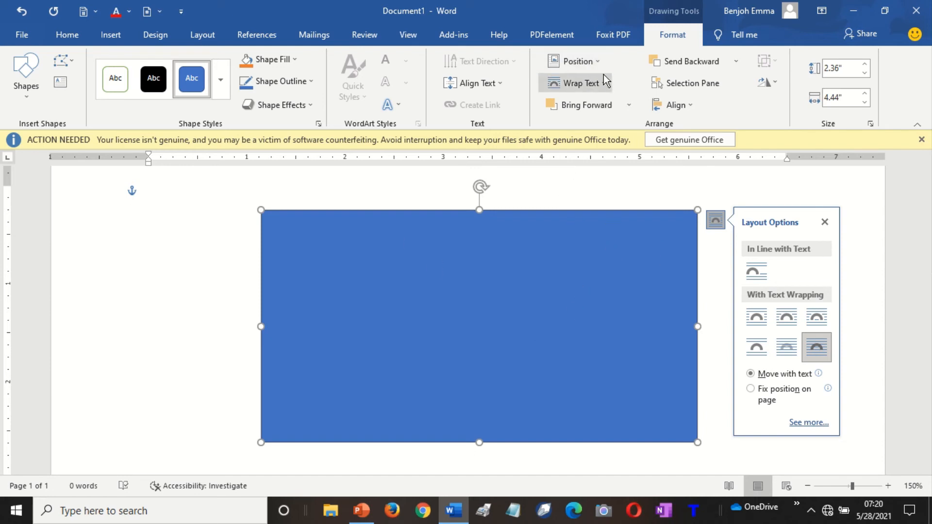
left_click(594, 63)
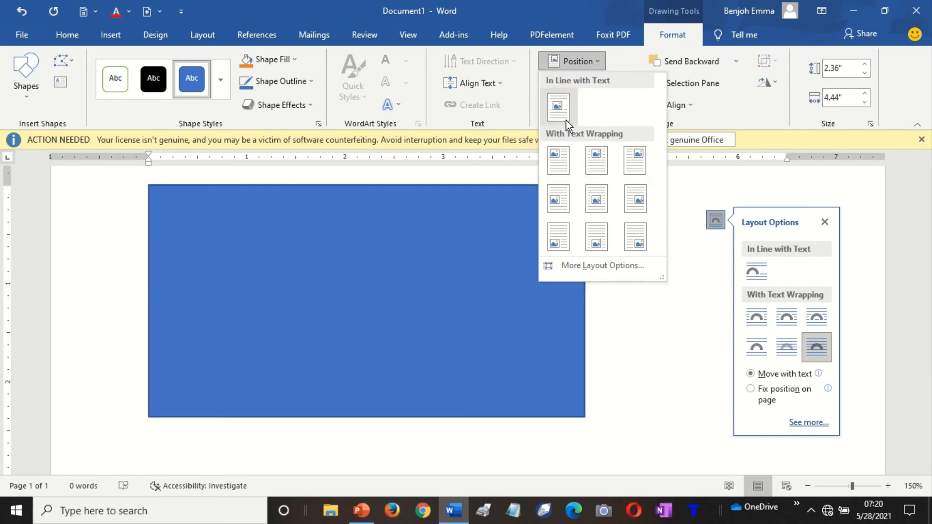
left_click(412, 329)
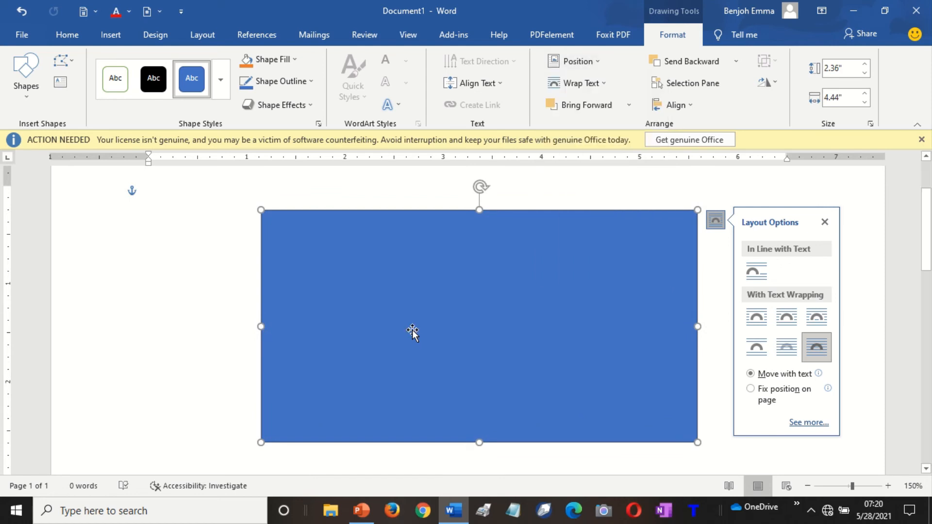
key("Delete")
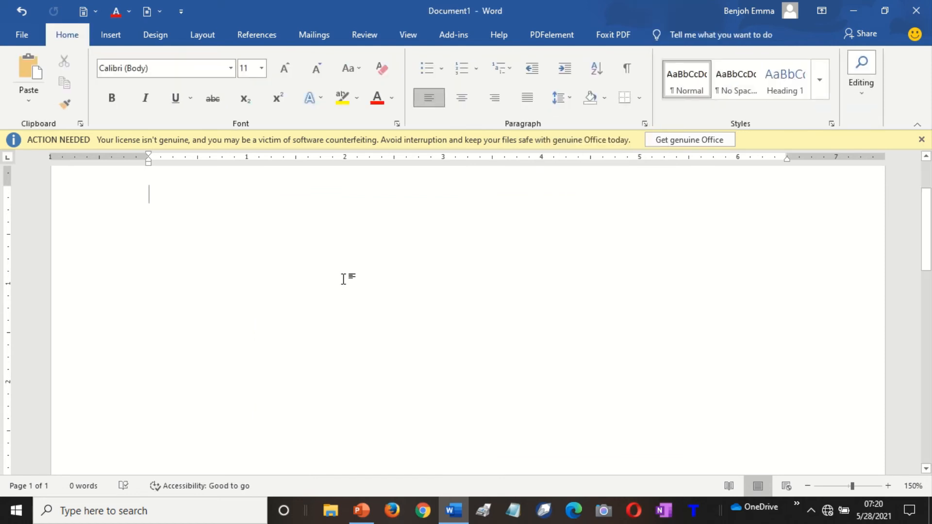
Generate sample paragraphs with =rand() and return to the top of the document.
type("=")
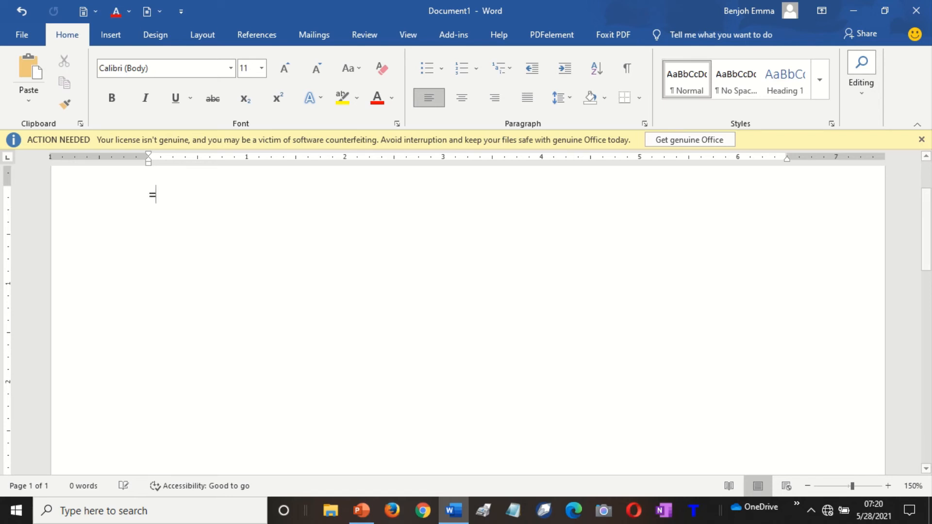
type("ra")
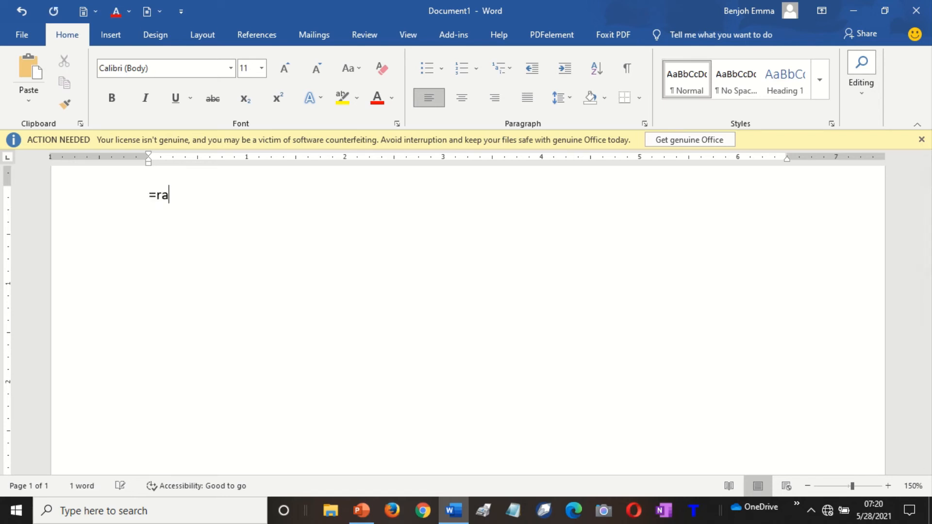
type("nd()")
key("Return")
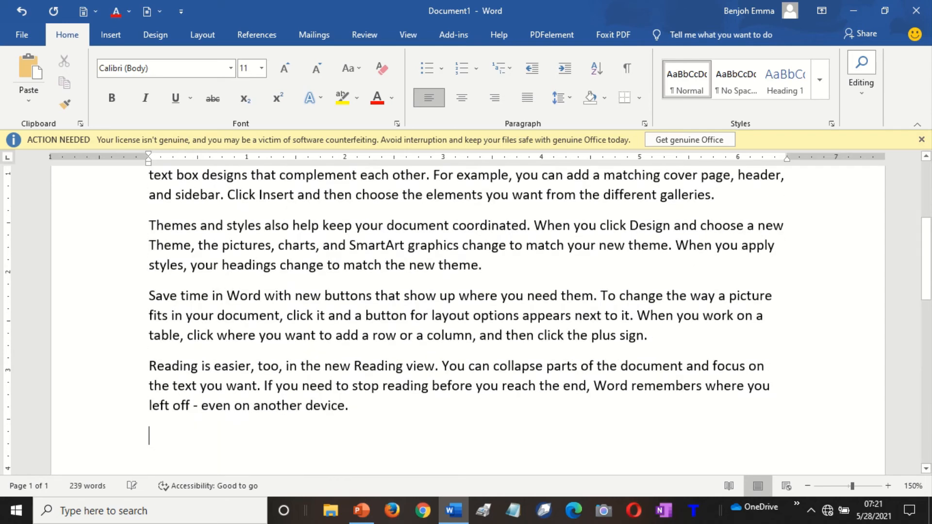
key("ctrl+Home")
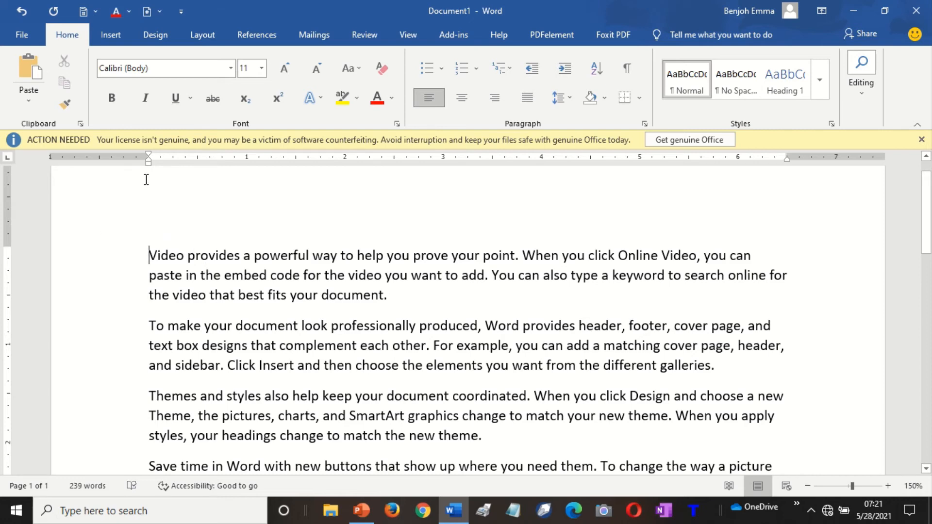
Insert the WIN_20200611 photo from Camera Roll via Insert > Pictures > This Device.
left_click(114, 33)
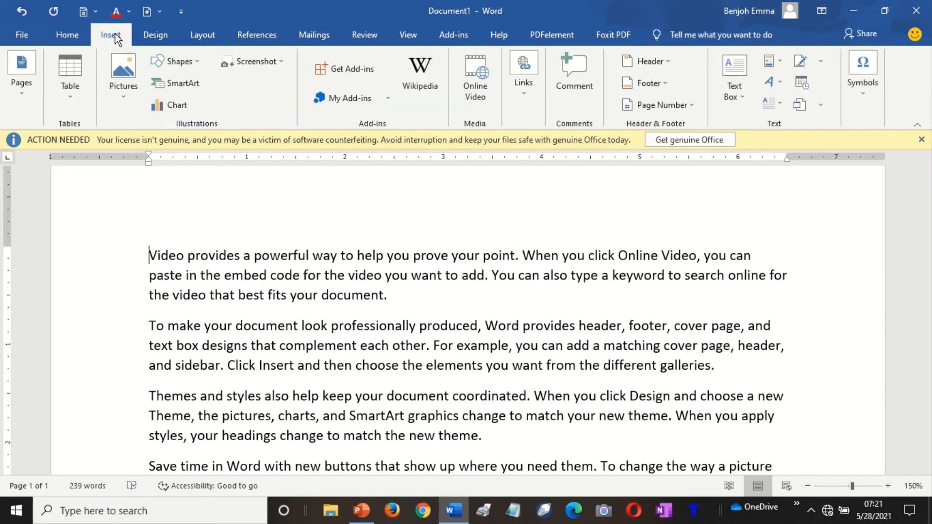
left_click(196, 62)
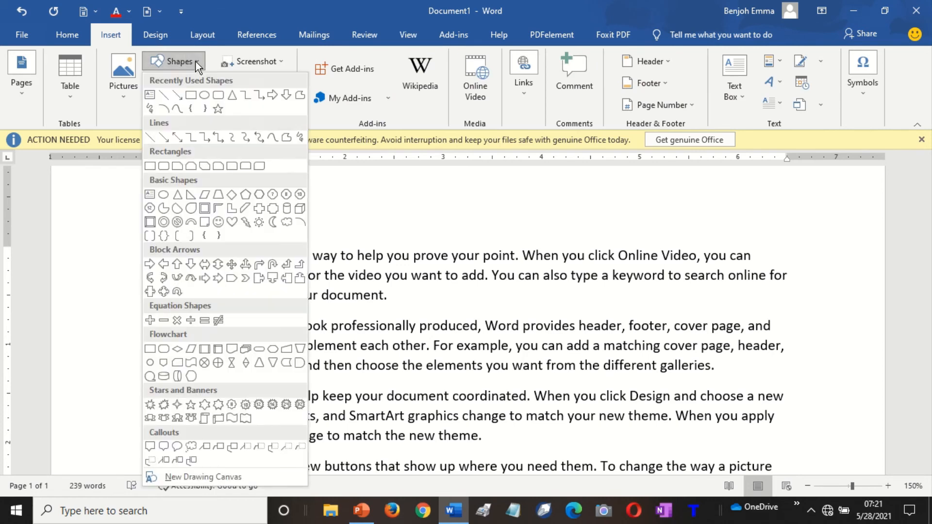
left_click(189, 96)
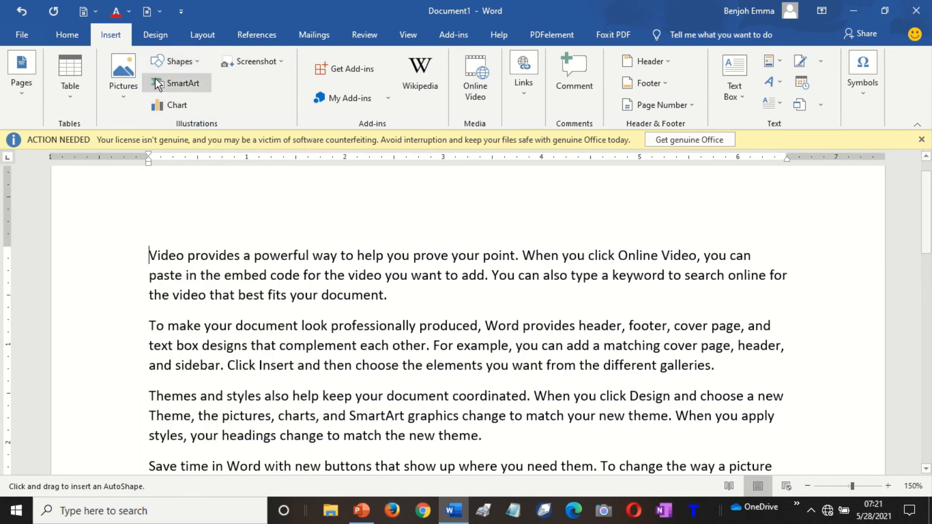
left_click(124, 103)
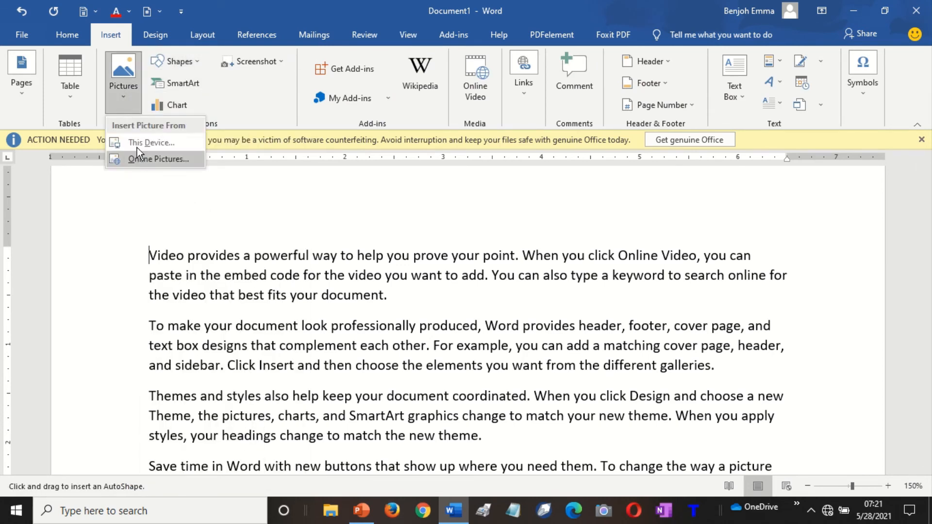
left_click(137, 143)
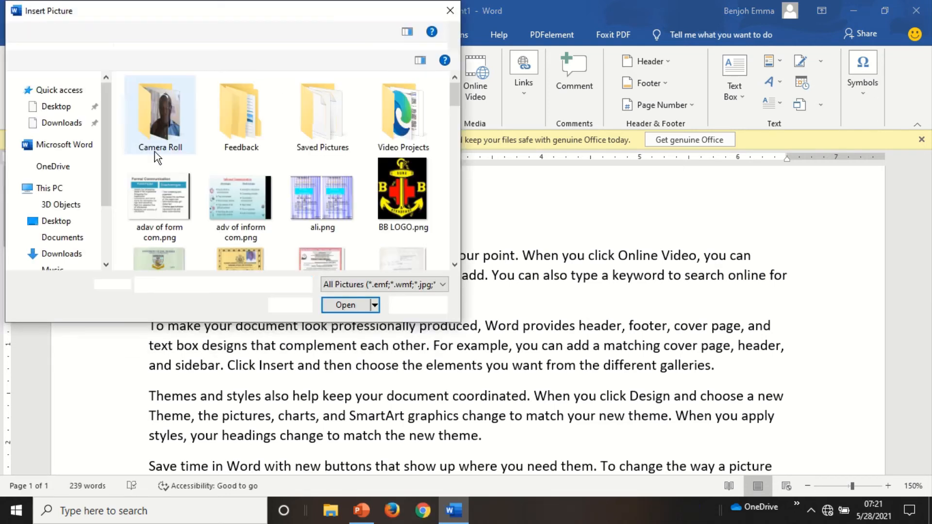
double_click(161, 130)
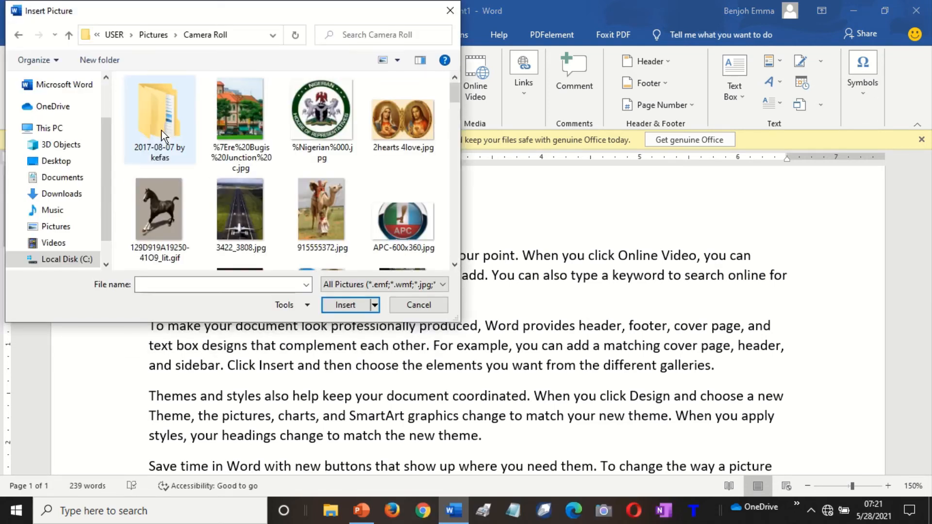
left_click(455, 265)
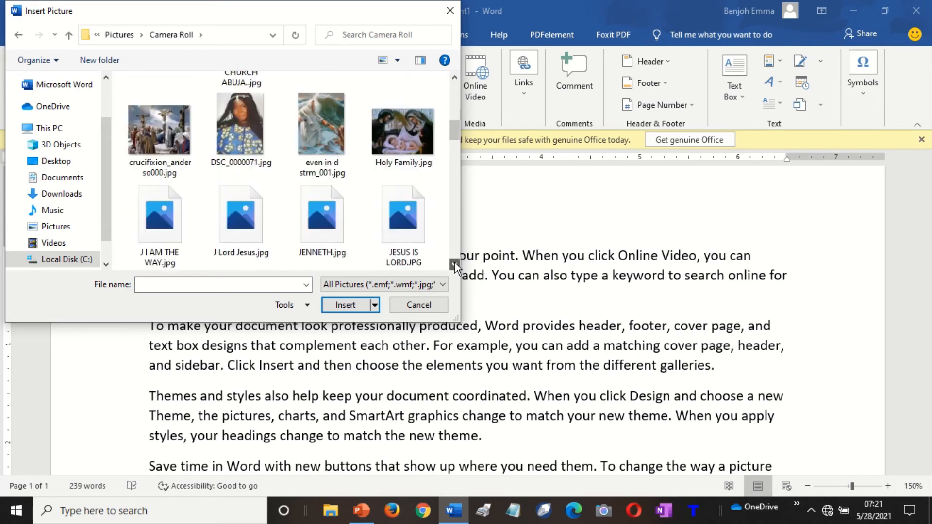
left_click_drag(455, 265, 457, 267)
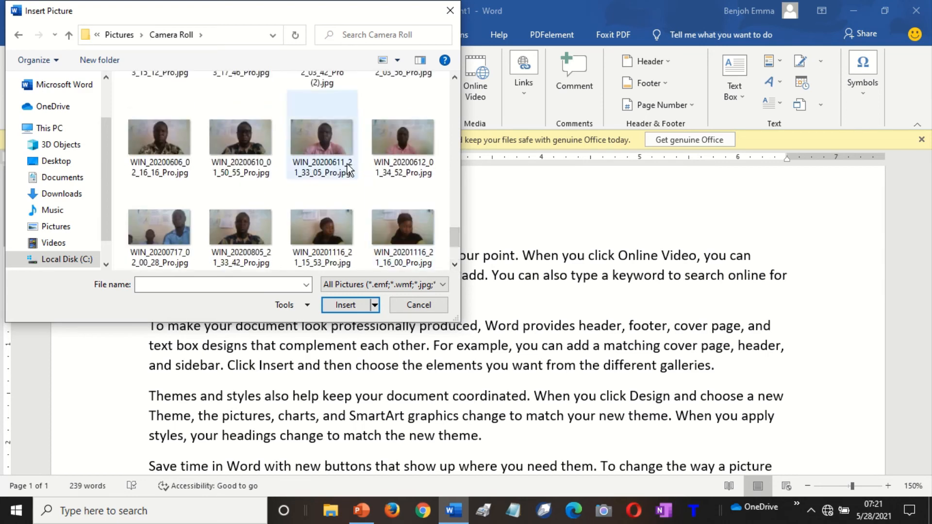
double_click(328, 146)
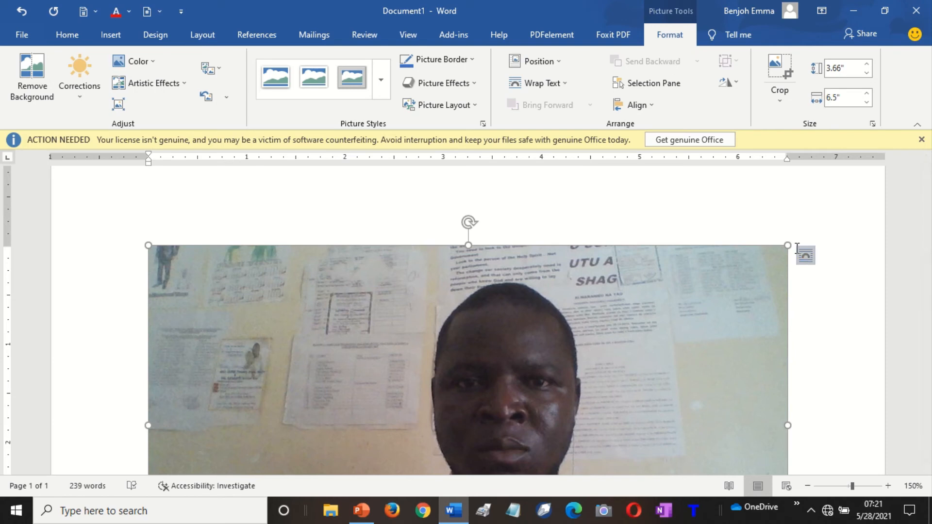
Shrink the photo to 3.12" by 1.75" and move it into the first paragraph.
left_click_drag(737, 264, 350, 291)
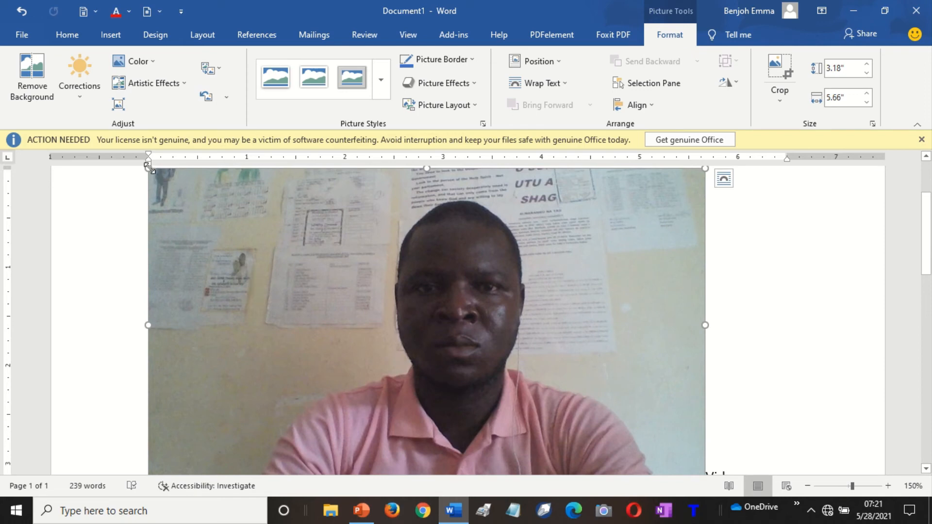
left_click_drag(148, 169, 535, 320)
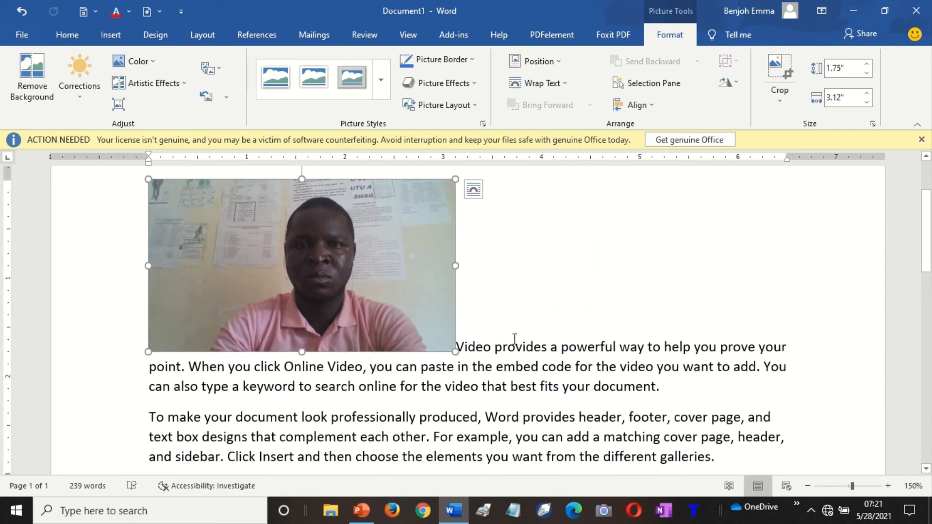
left_click(557, 59)
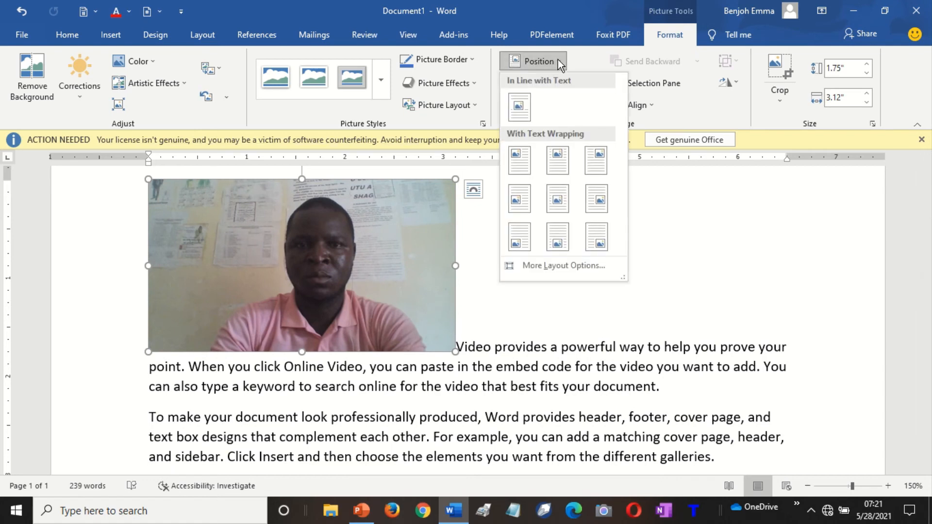
left_click(519, 105)
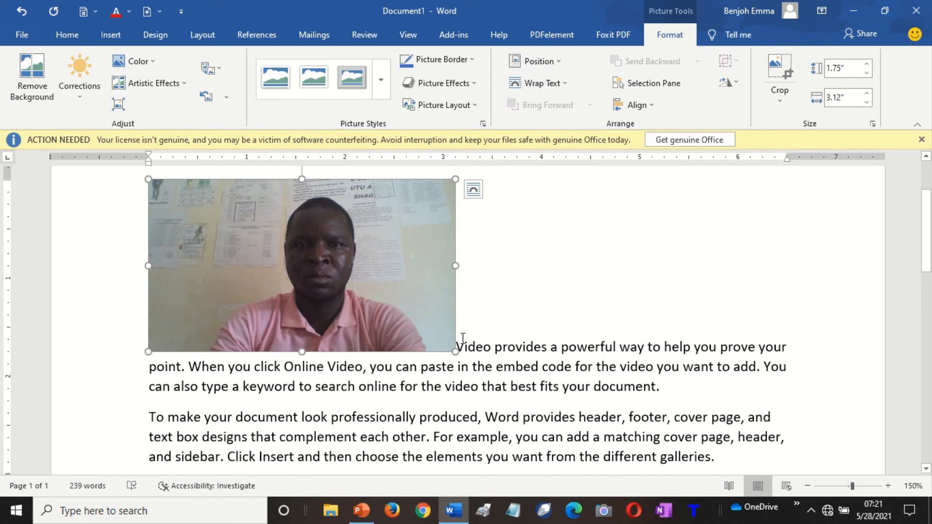
left_click_drag(335, 283, 402, 384)
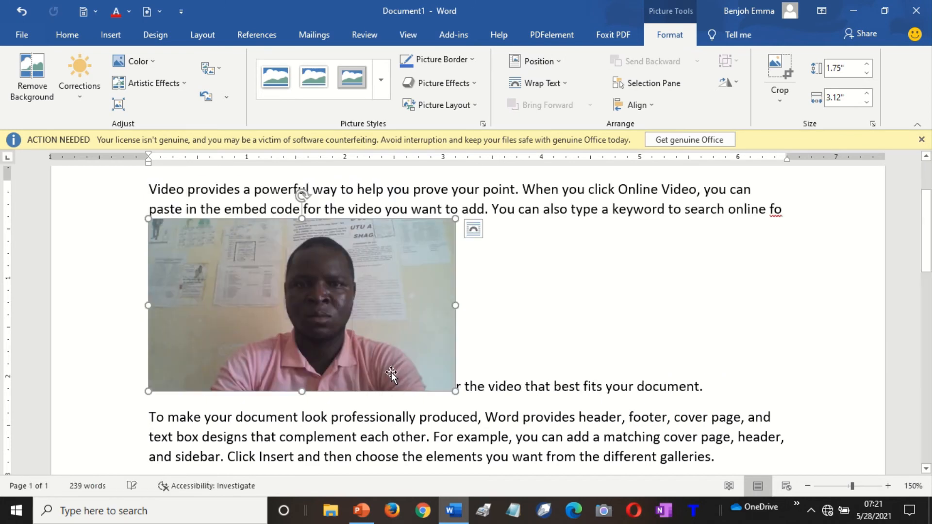
left_click_drag(371, 330, 395, 405)
Apply Position > Top Left with square text wrapping, then return to the text.
left_click(561, 63)
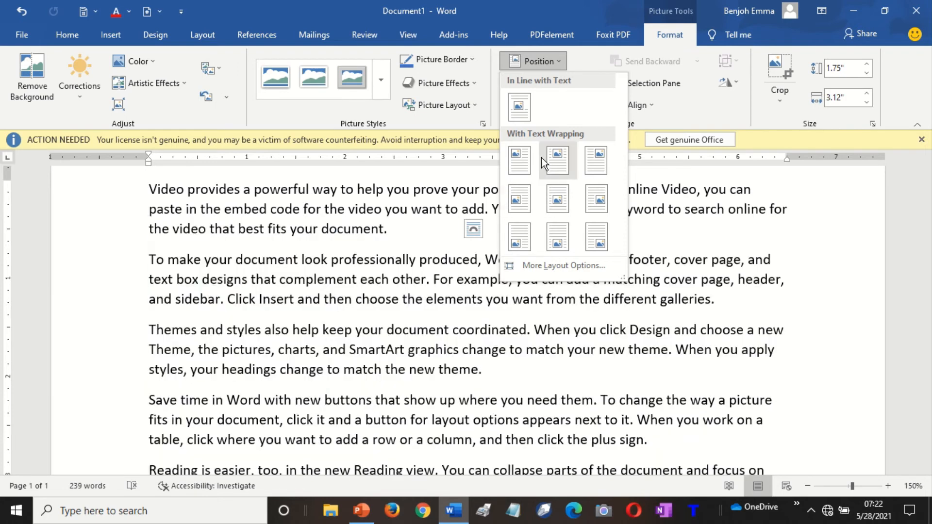
left_click(524, 162)
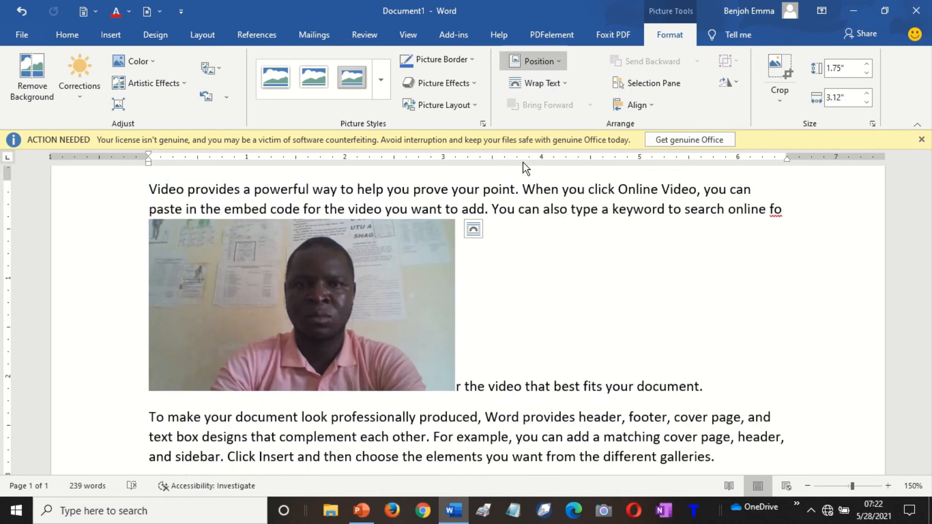
left_click(516, 228)
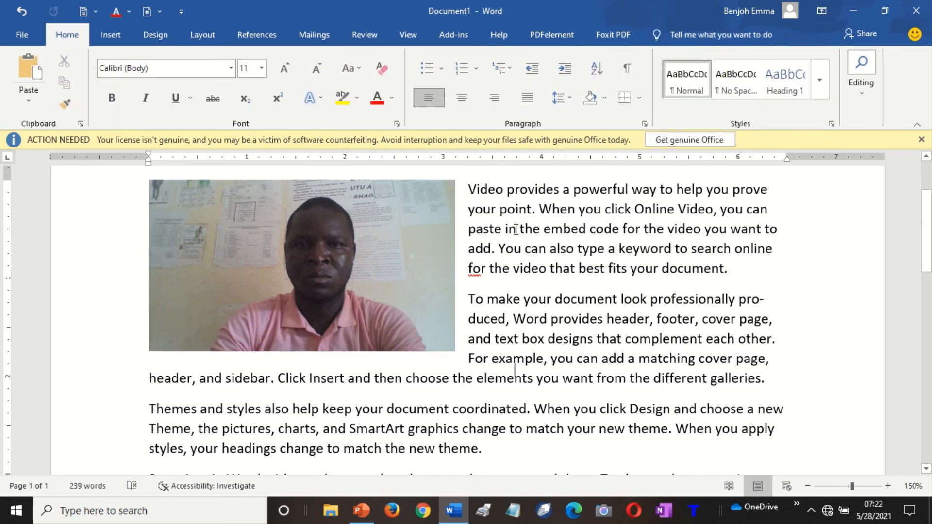
key("ctrl+End")
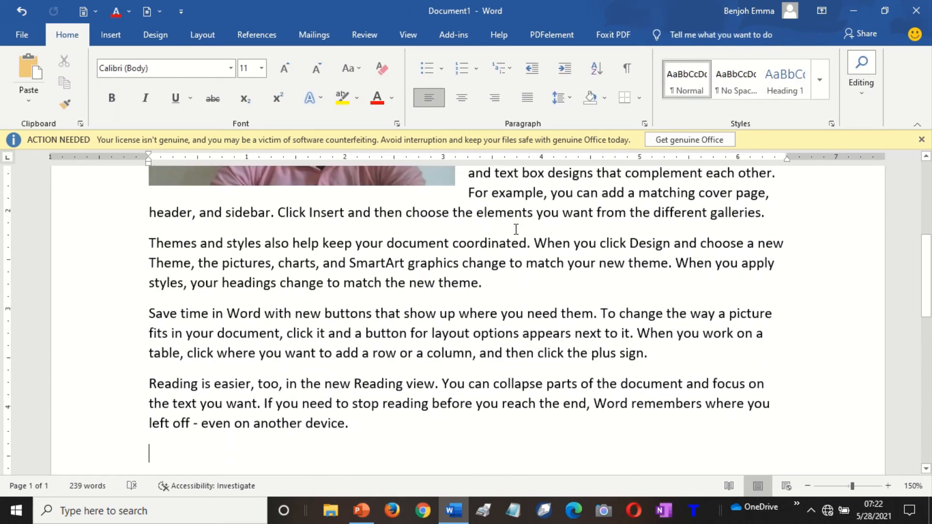
key("ctrl+Home")
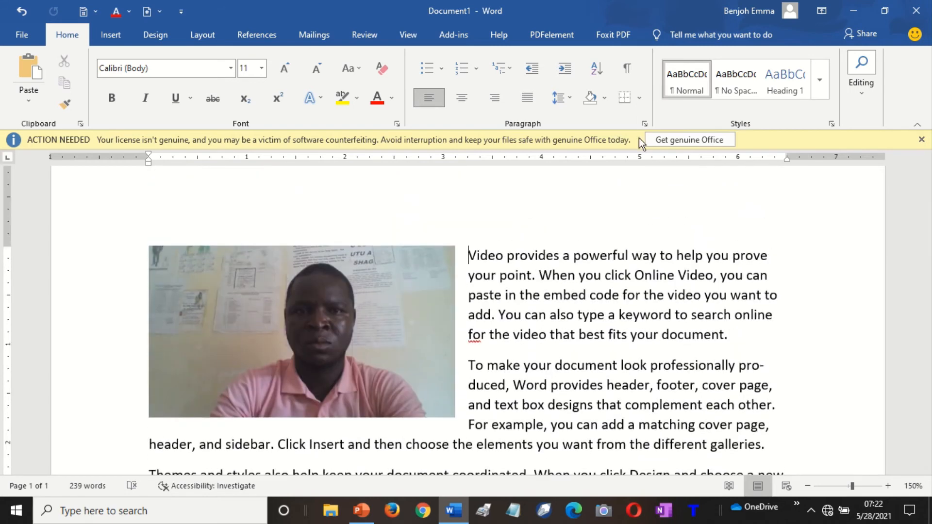
Browse the photo's Wrap Text and Bring Forward options on the Layout tab without applying any.
left_click(211, 34)
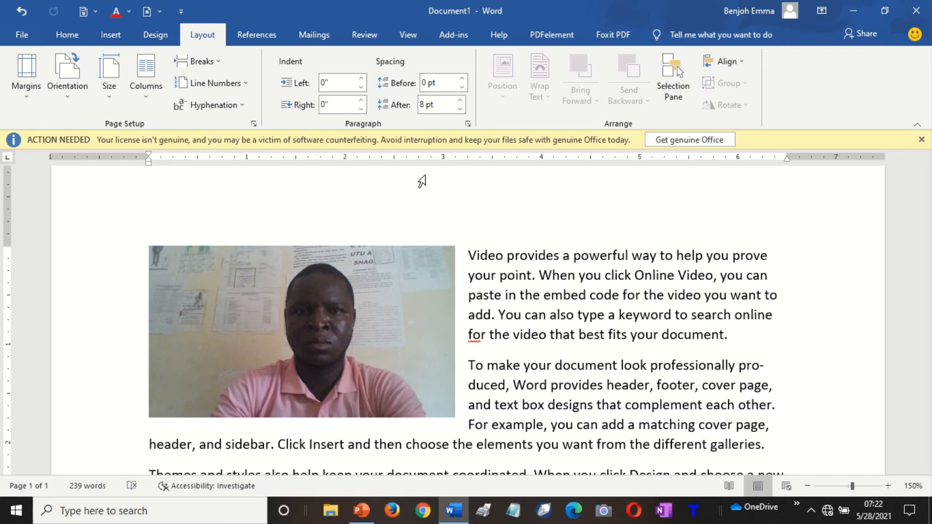
left_click(346, 271)
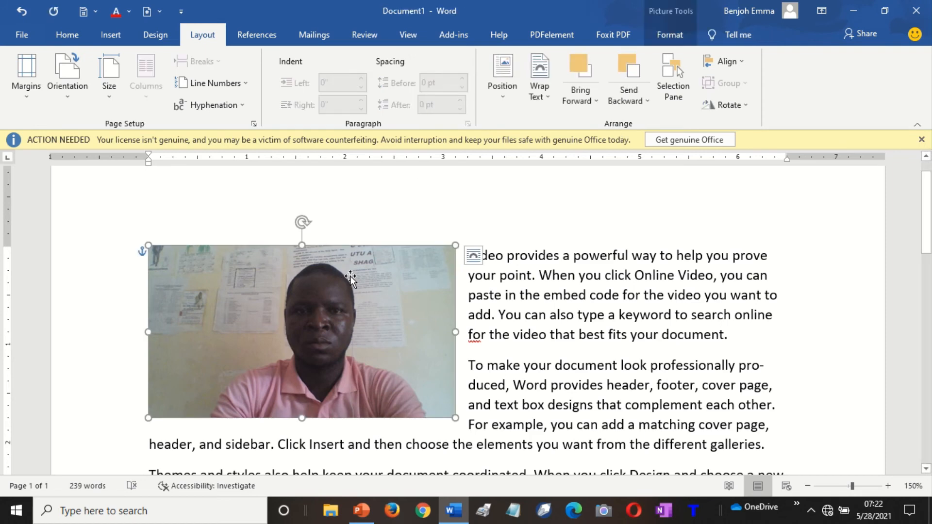
left_click(517, 297)
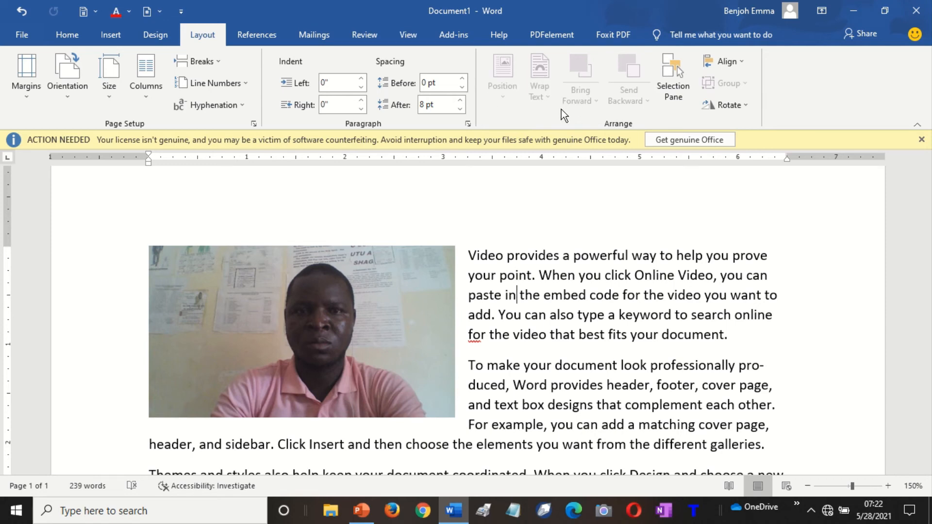
left_click(393, 306)
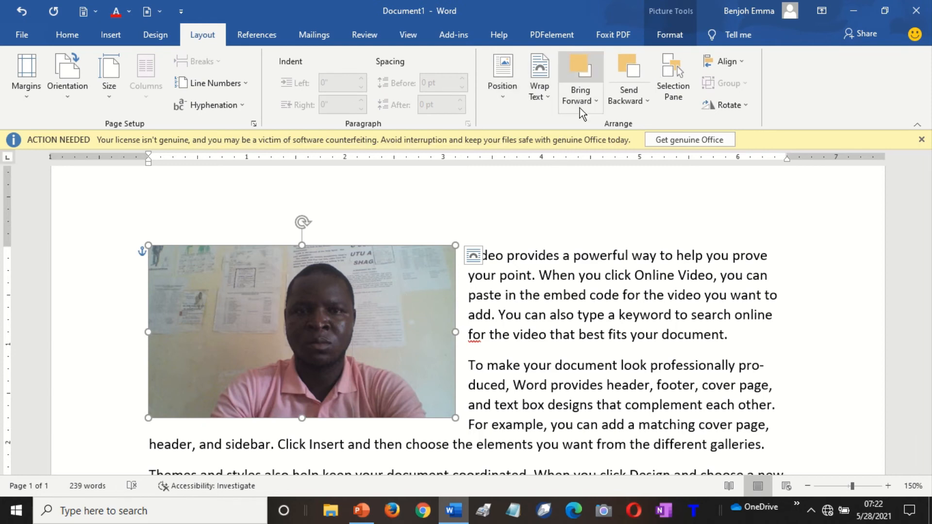
left_click(549, 98)
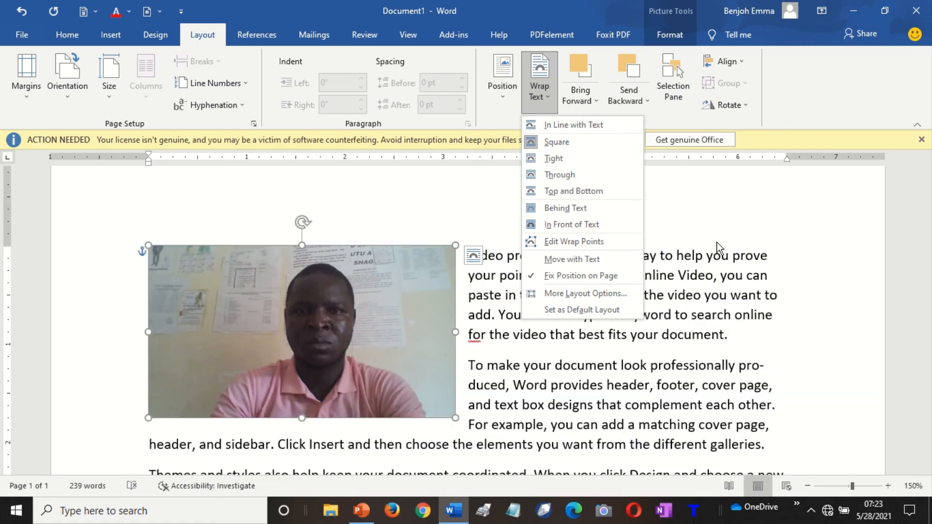
left_click(717, 242)
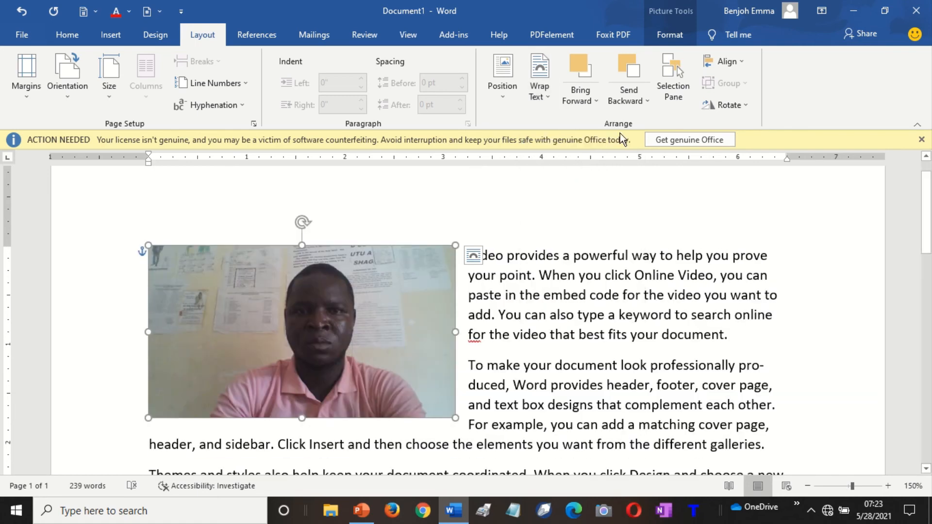
left_click(595, 99)
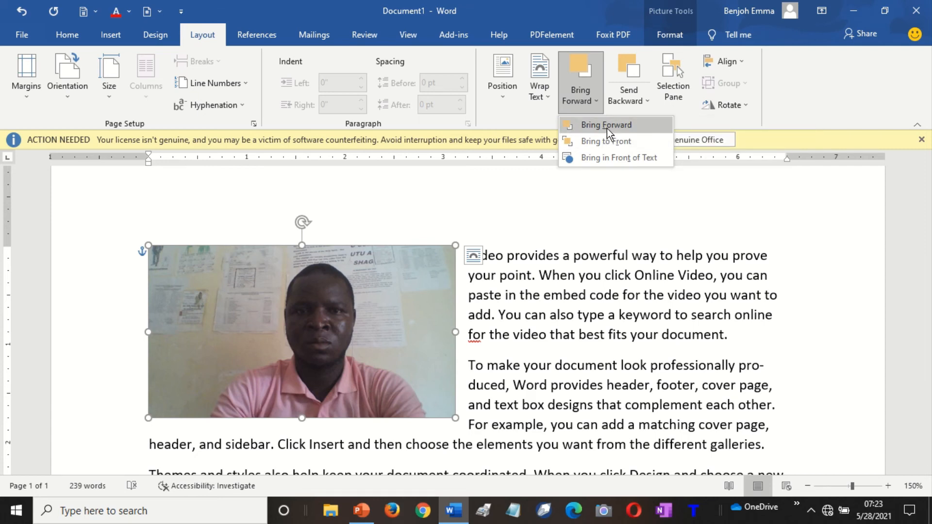
left_click(607, 125)
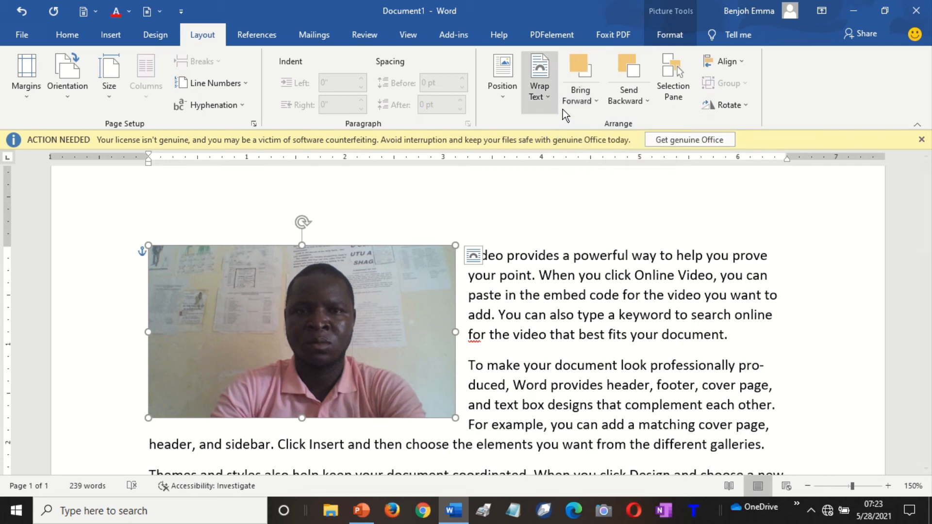
left_click(589, 101)
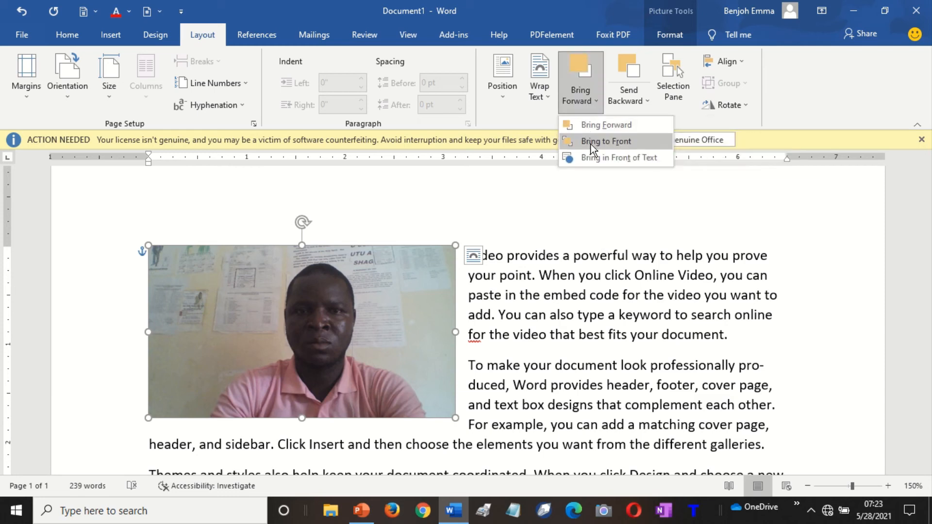
left_click(591, 125)
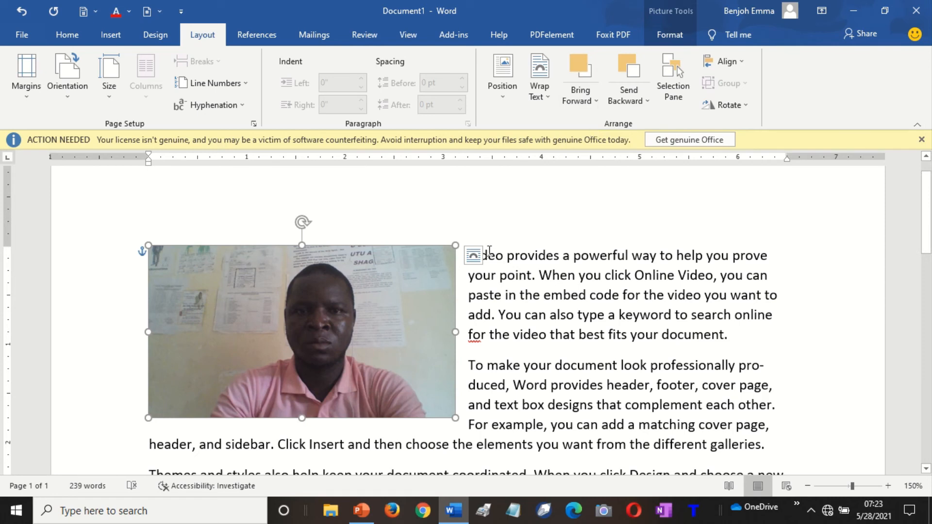
Duplicate the photo and make the copy grayscale with Saturation 0%.
left_click_drag(352, 310, 354, 311)
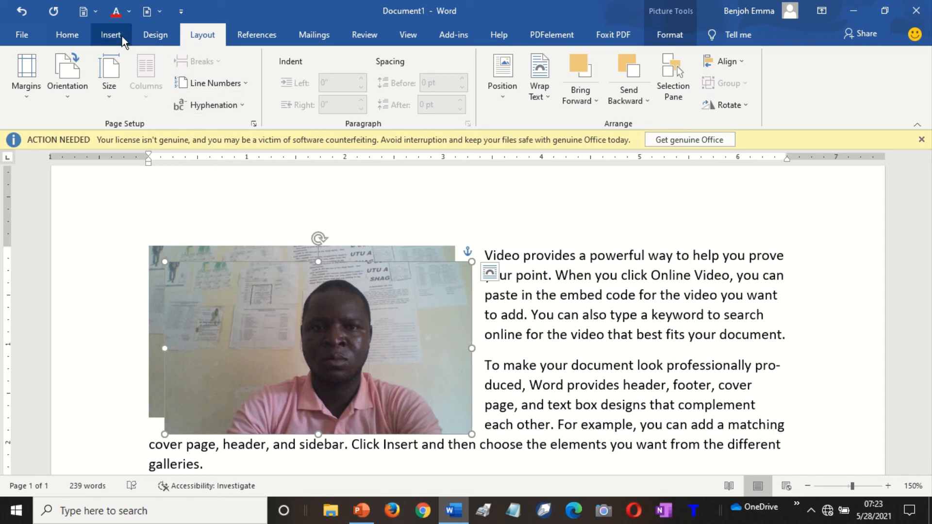
left_click(678, 33)
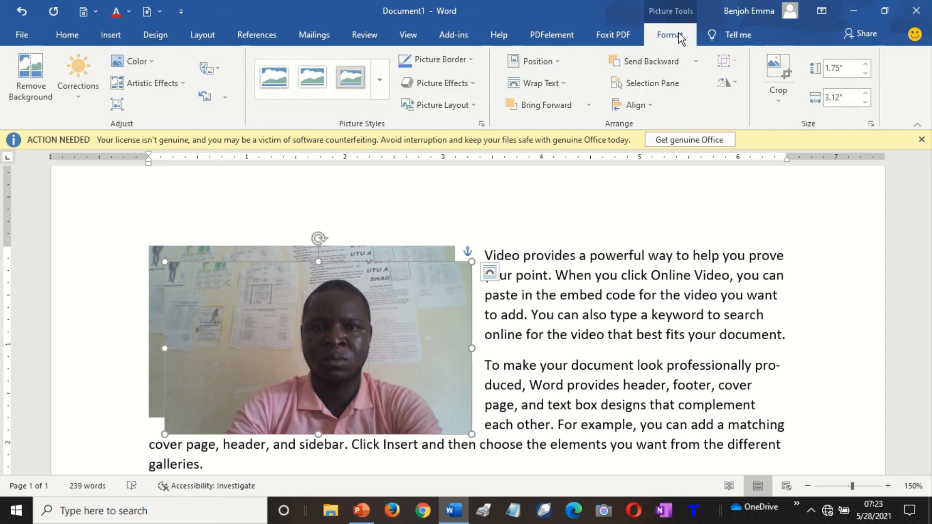
left_click(147, 65)
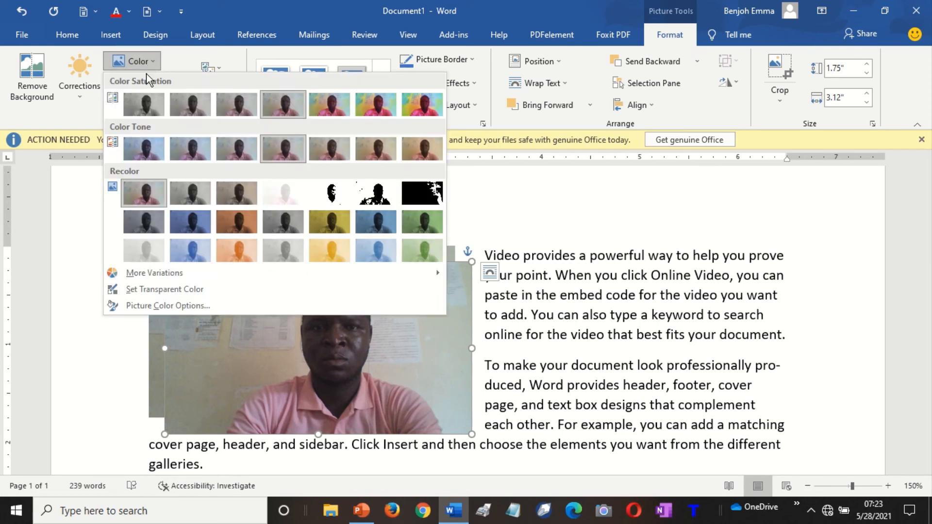
left_click(140, 101)
Send the grayscale copy backward and nudge it right of the original, tops aligned.
left_click_drag(396, 301, 402, 306)
key("Right")
key("Right")
key("Right")
key("Right")
key("Right")
key("Right")
key("Right")
key("Right")
key("Right")
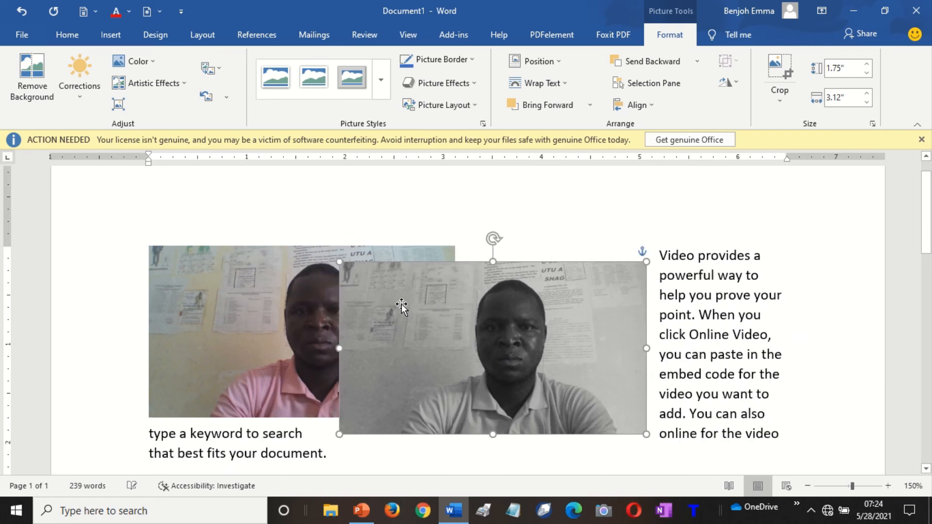
key("Right")
key("Right")
key("Right")
key("Right")
key("Right")
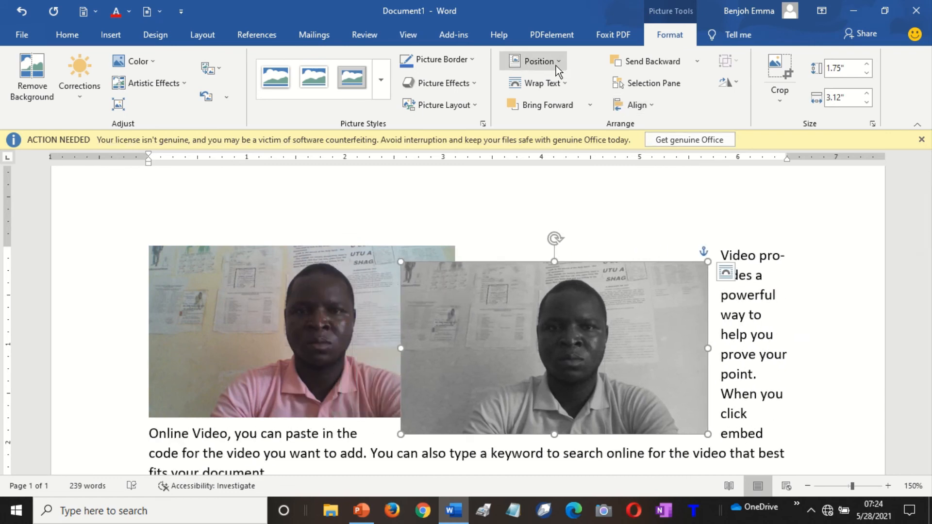
left_click(653, 66)
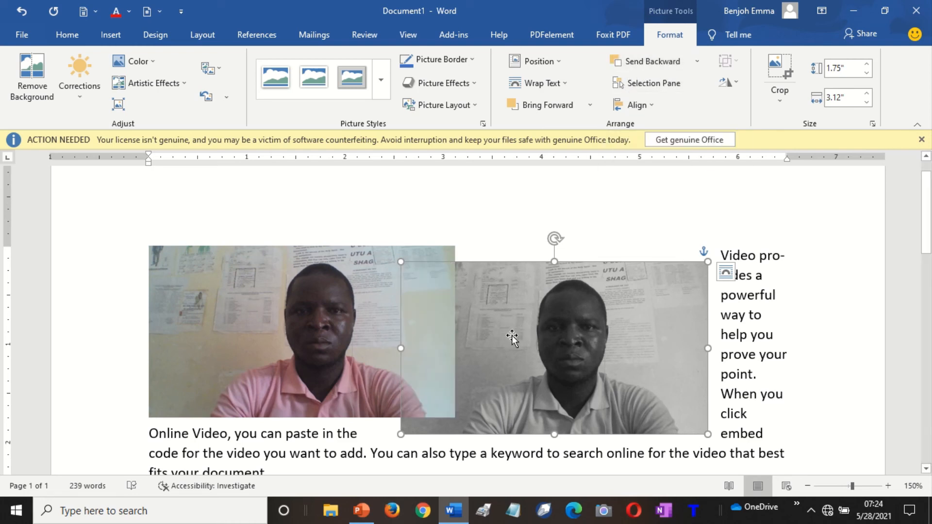
key("Left")
key("Left")
key("Left")
key("Left")
key("Left")
key("Left")
key("Left")
key("Left")
key("Left")
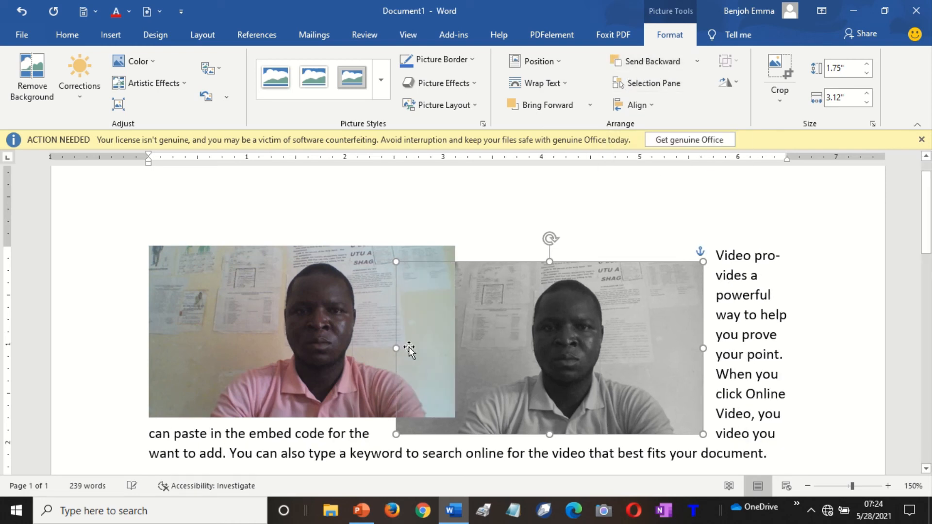
key("Right")
key("Right")
key("Right")
key("Right")
key("Right")
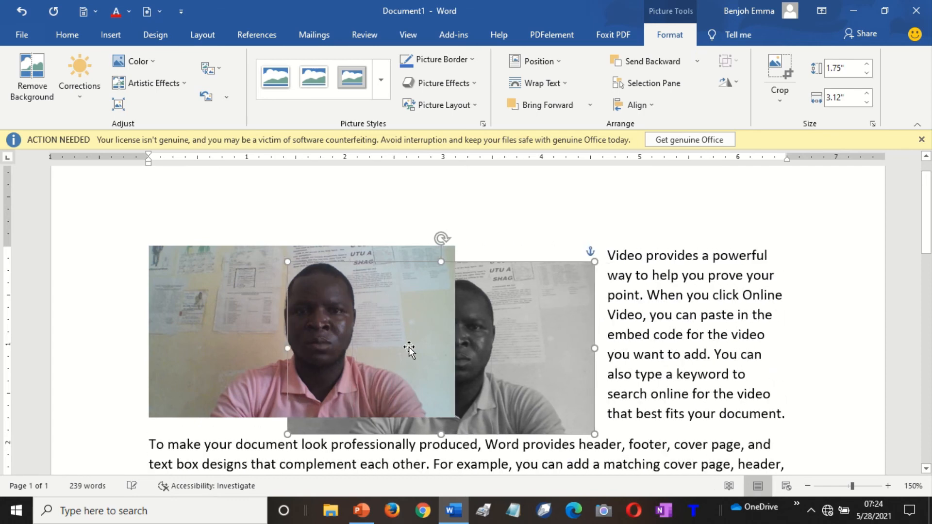
key("Up")
key("Up")
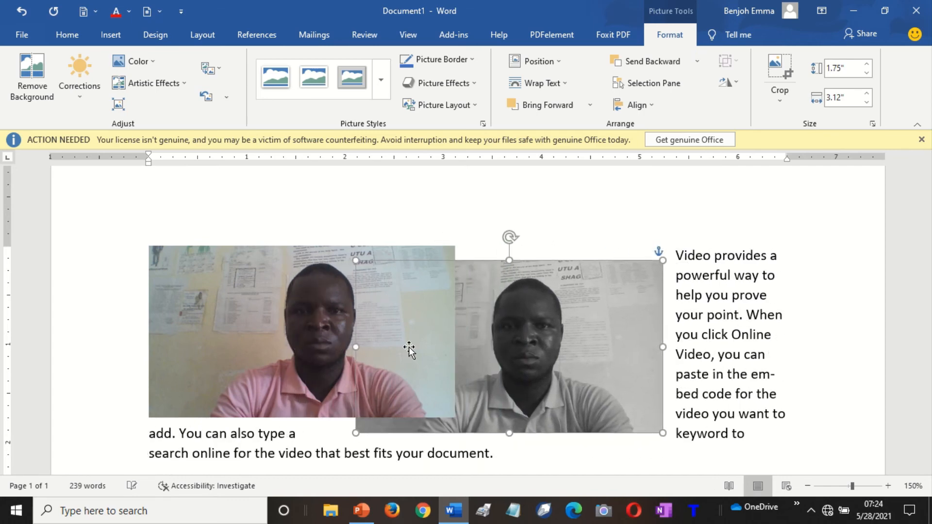
key("Right")
key("Right")
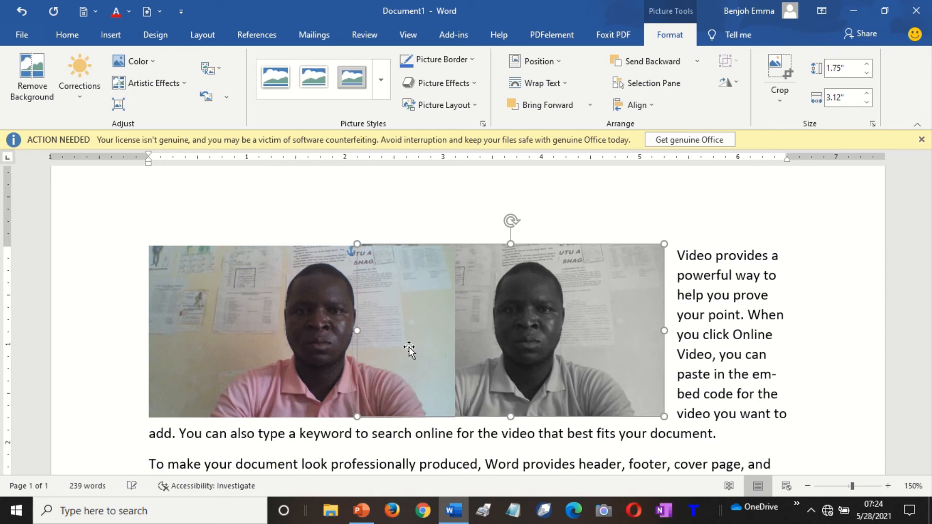
key("ctrl+Right")
key("ctrl+Right")
key("ctrl+Right")
key("ctrl+Right")
key("ctrl+Right")
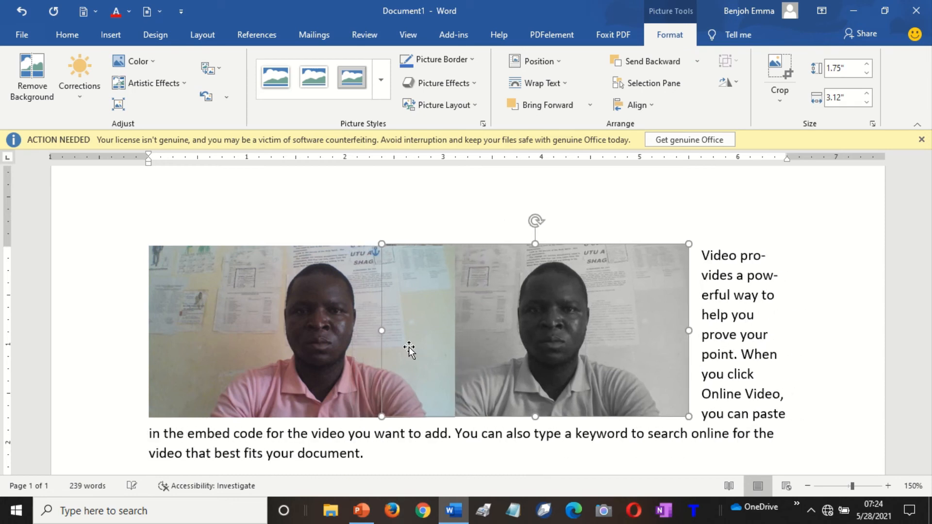
left_click(323, 338)
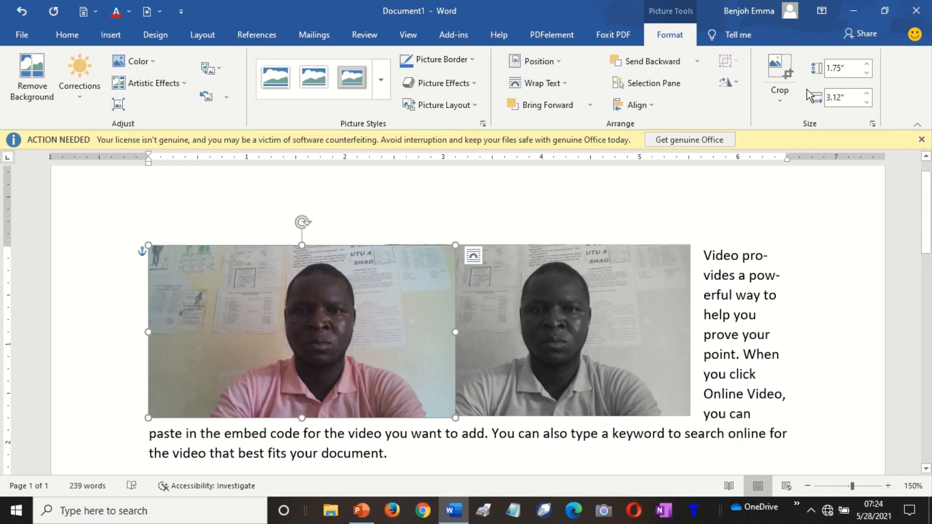
Crop the colour photo's right edge, left side and top strip.
left_click(787, 87)
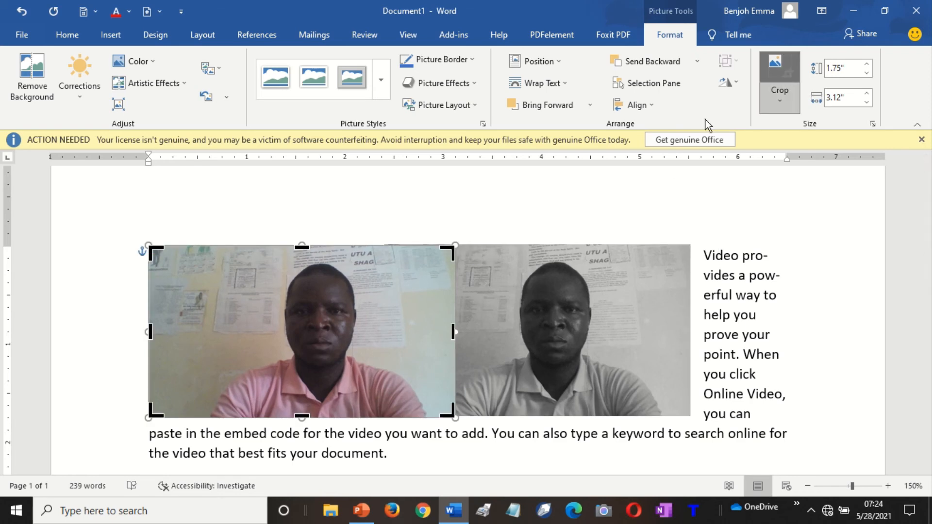
mouse_move(456, 329)
left_mouse_down()
mouse_move(426, 338)
mouse_move(456, 328)
left_mouse_up()
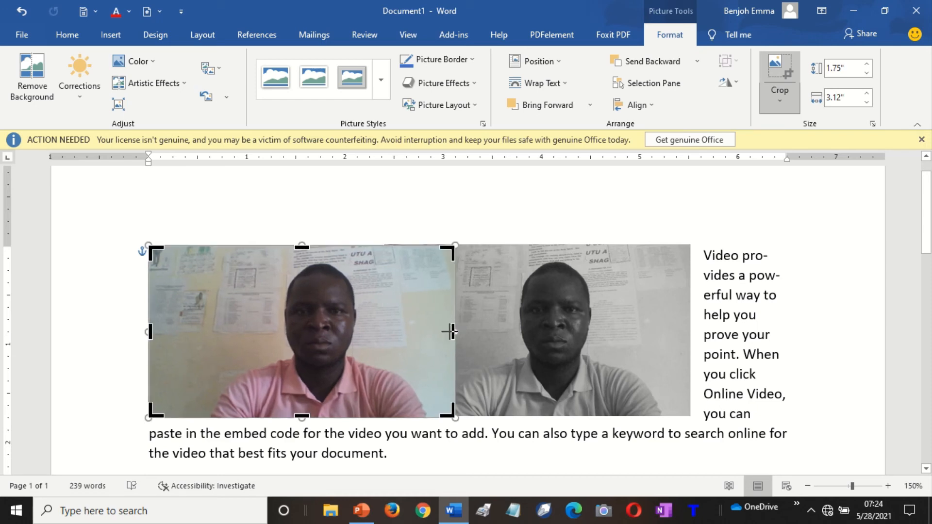
left_click_drag(450, 332, 418, 336)
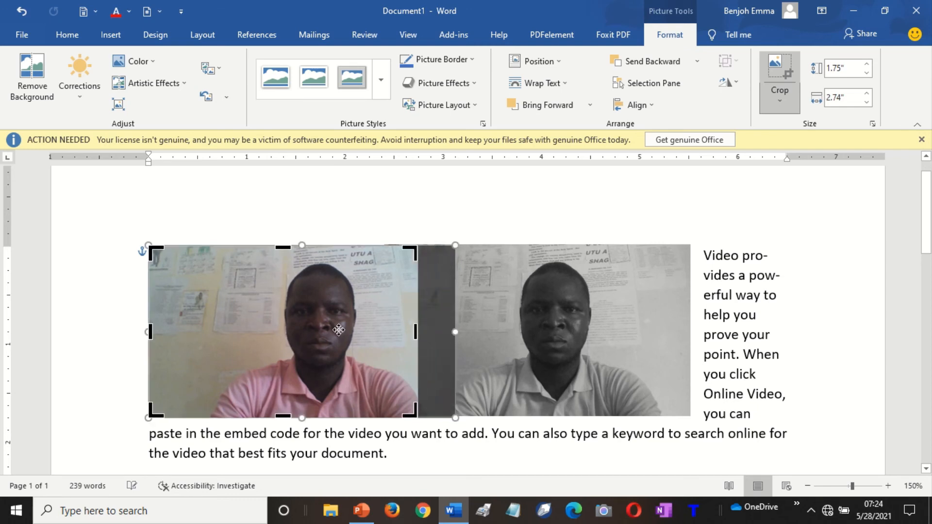
left_click_drag(150, 331, 231, 336)
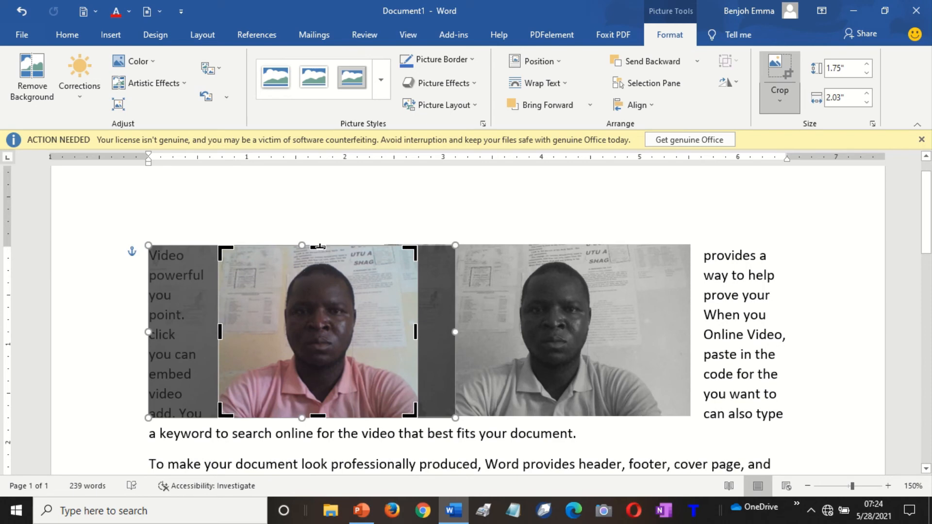
left_click_drag(319, 246, 319, 258)
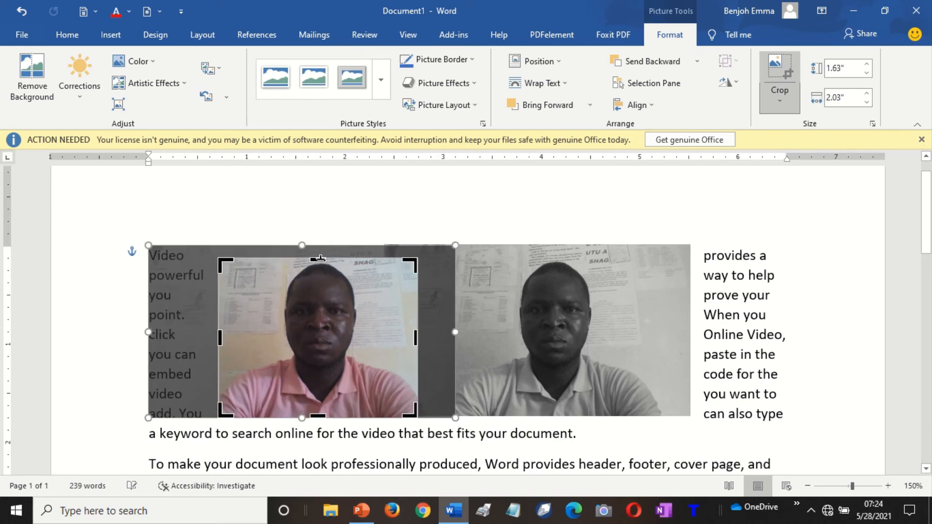
left_click(472, 322)
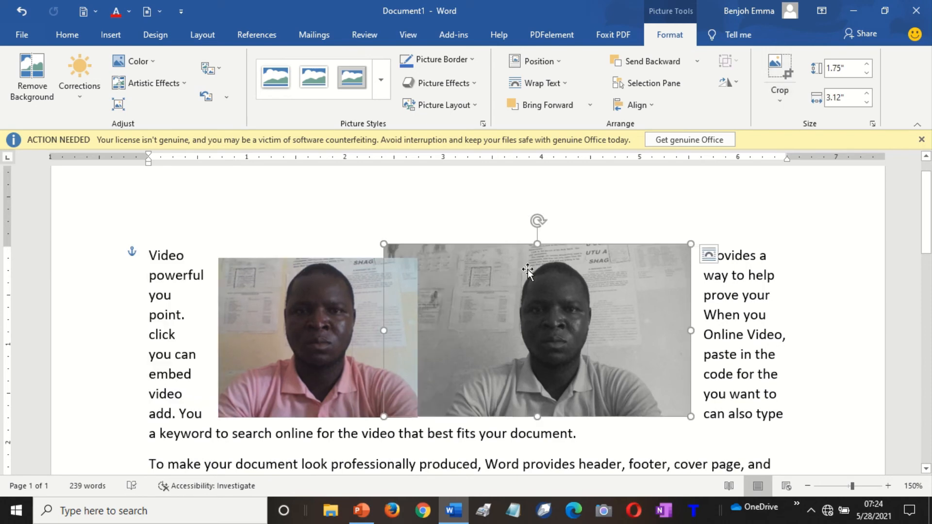
Crop the top strip, left side and right side off the grey photo.
left_click(778, 68)
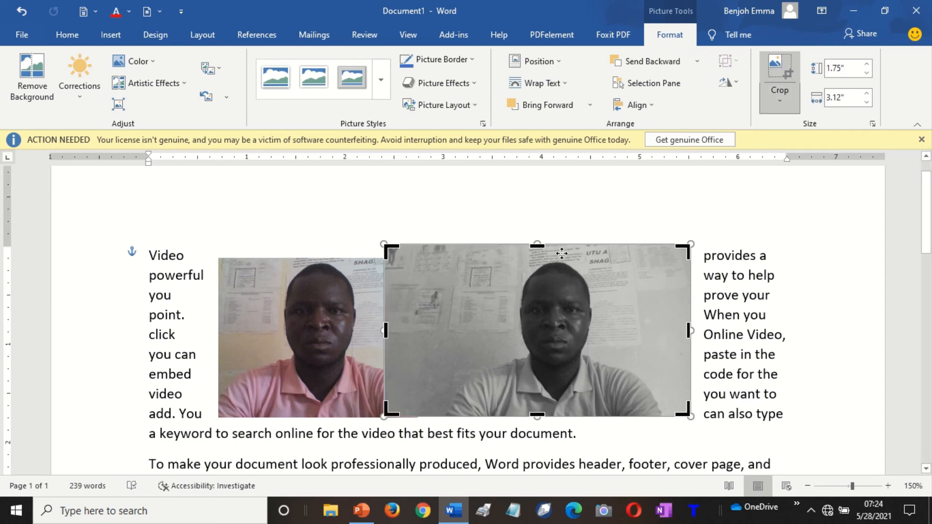
left_click_drag(537, 245, 538, 260)
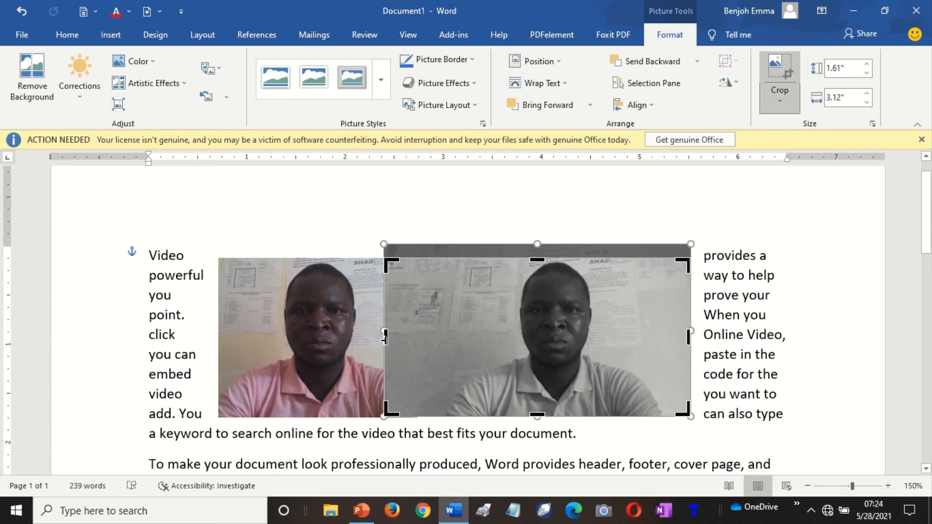
left_click_drag(385, 336, 444, 341)
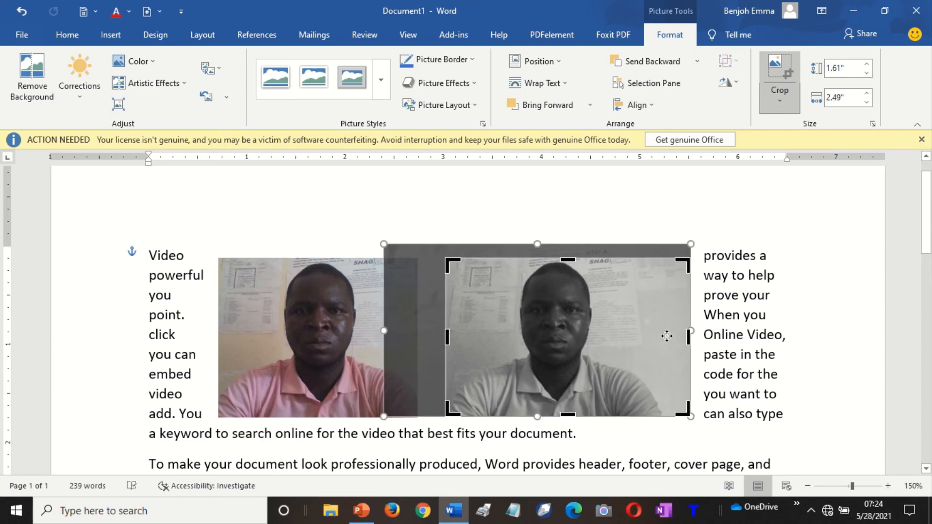
left_click_drag(688, 336, 658, 341)
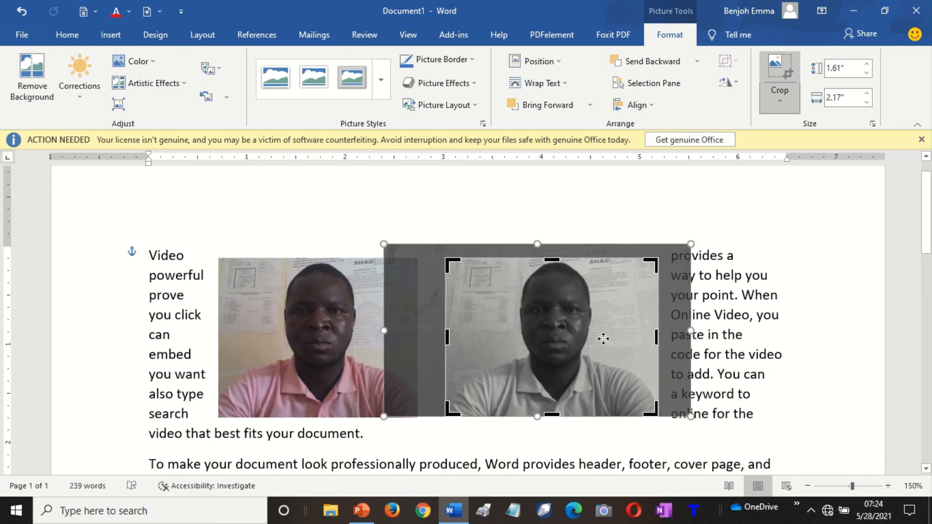
left_click(735, 318)
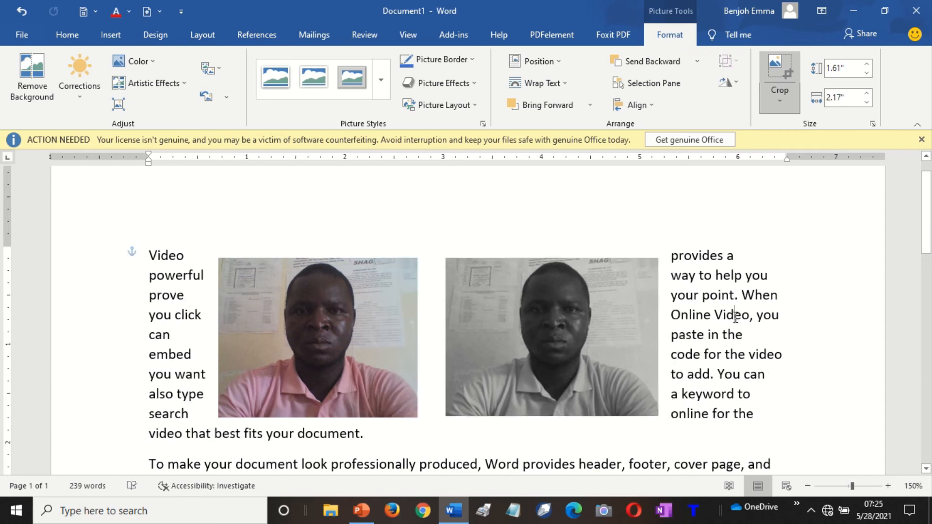
Move the grey photo over the colour photo, bring it forward and nudge it left.
left_click(551, 328)
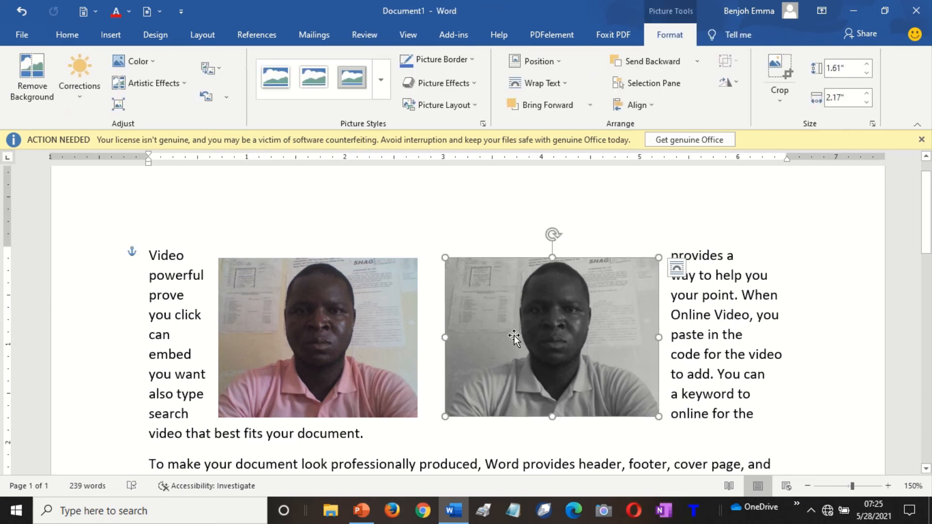
left_click_drag(534, 339, 435, 345)
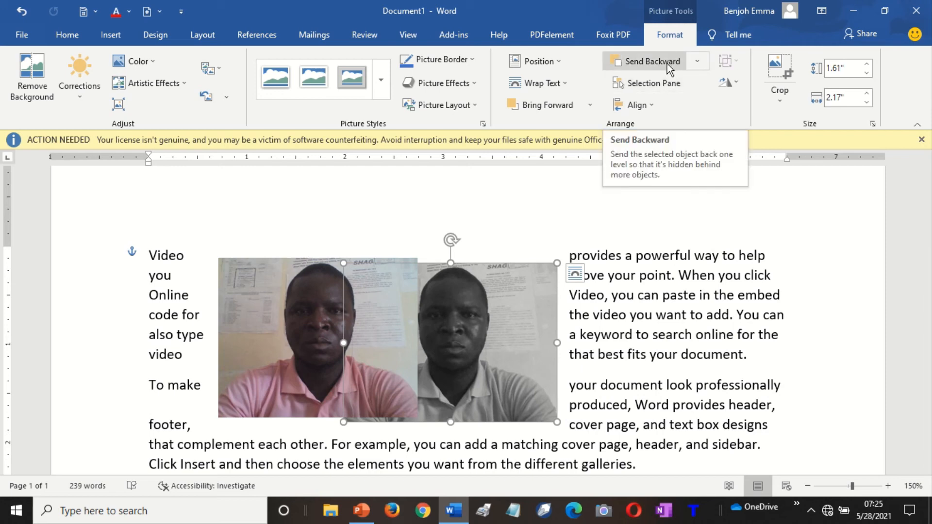
left_click(565, 107)
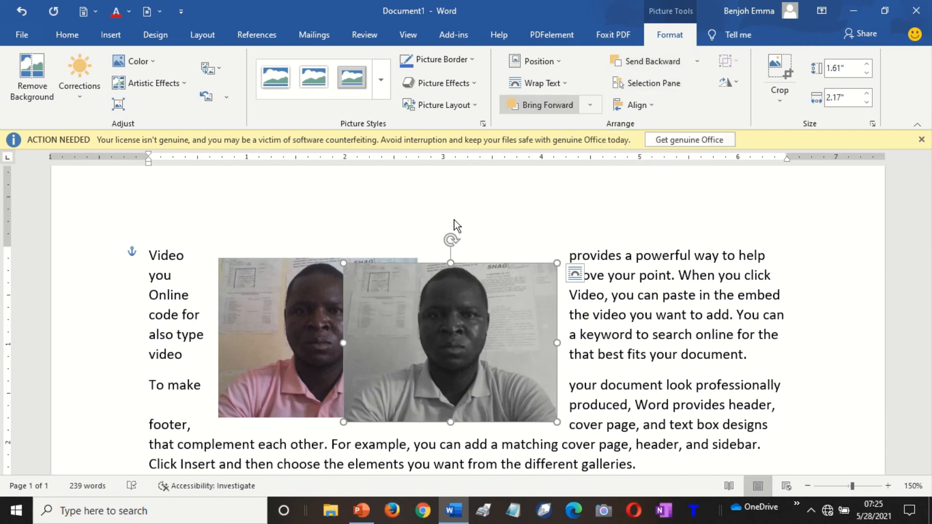
key("Left")
key("Left")
key("Left")
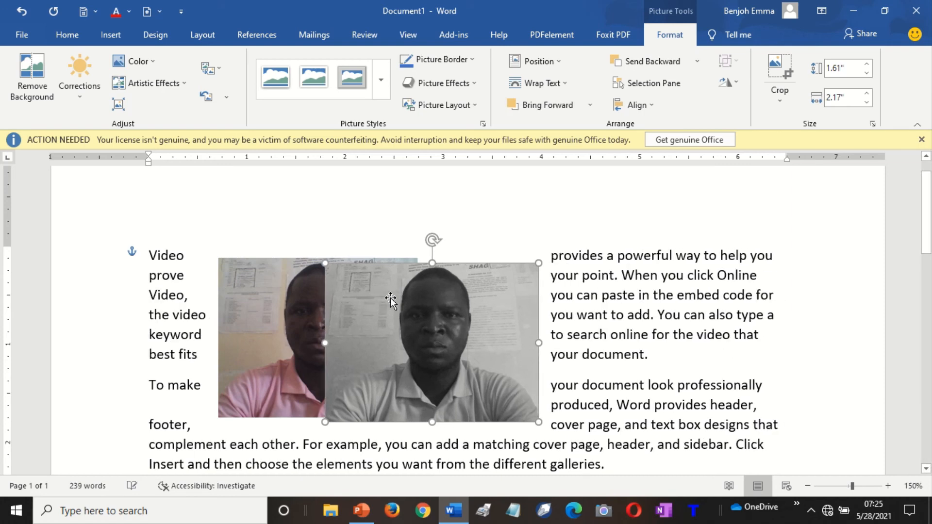
Bring the colour photo in front of the grey one and align it left.
left_click(250, 342)
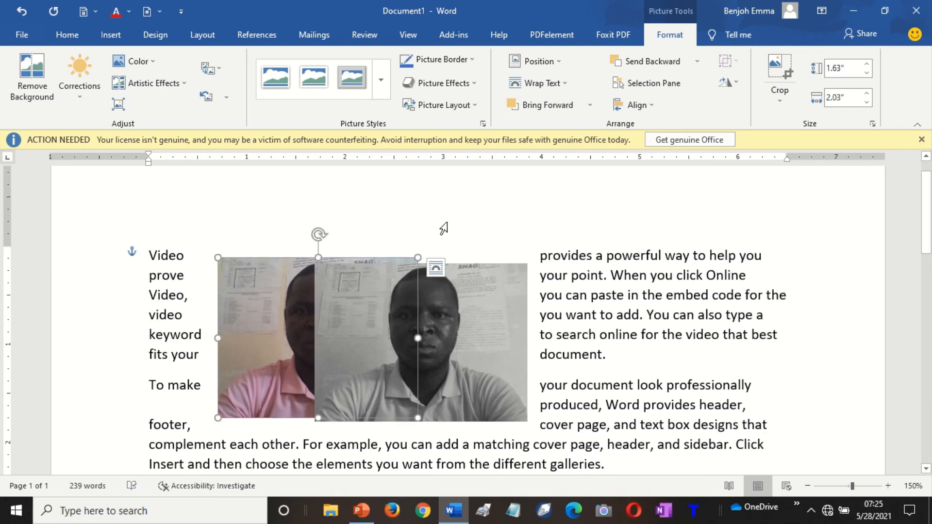
left_click(563, 108)
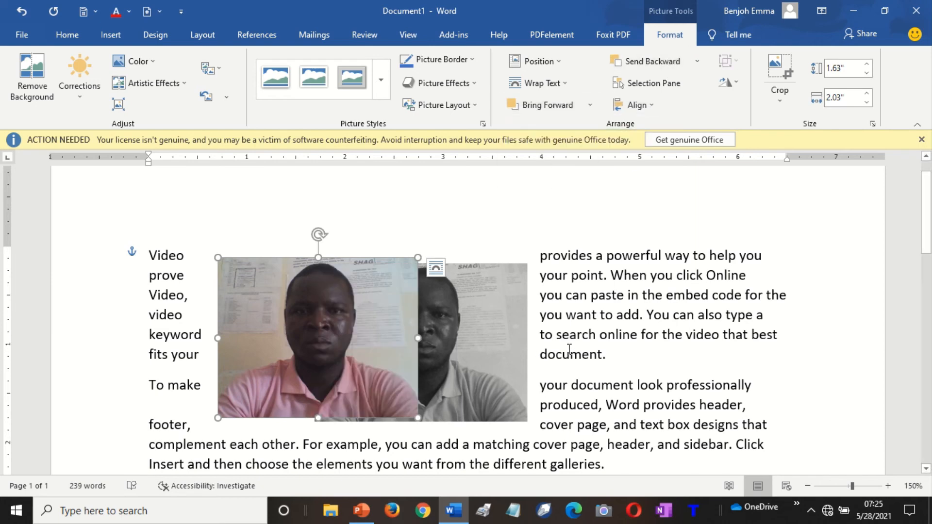
left_click(651, 105)
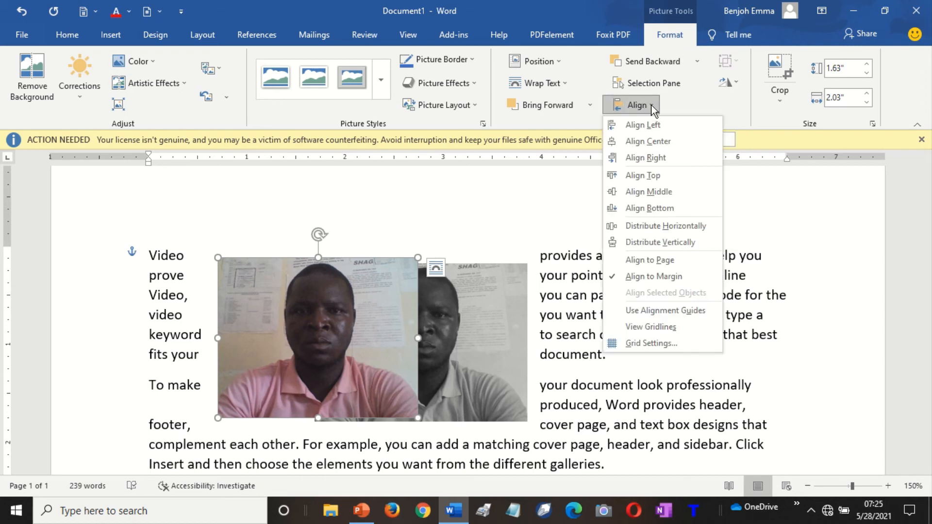
left_click(652, 126)
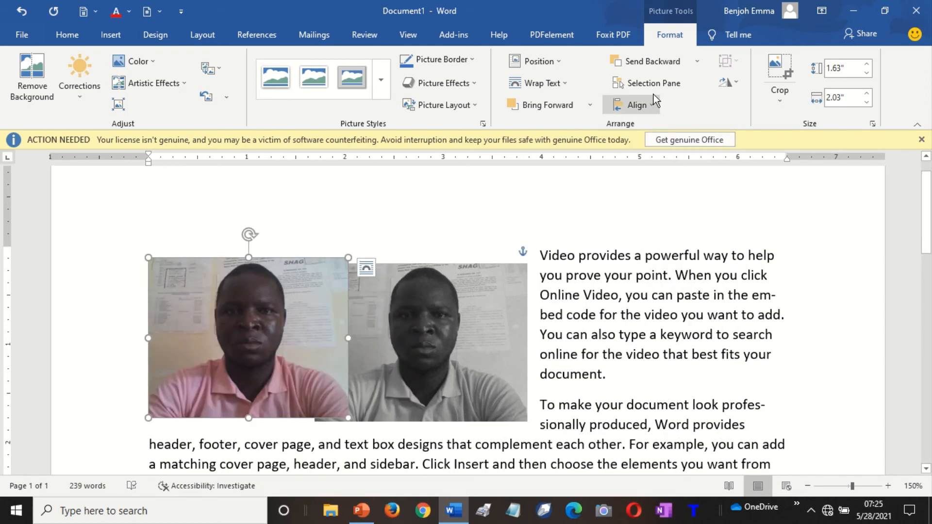
Align the colour photo to the right and top margins, undoing a stray Align Bottom.
left_click(635, 106)
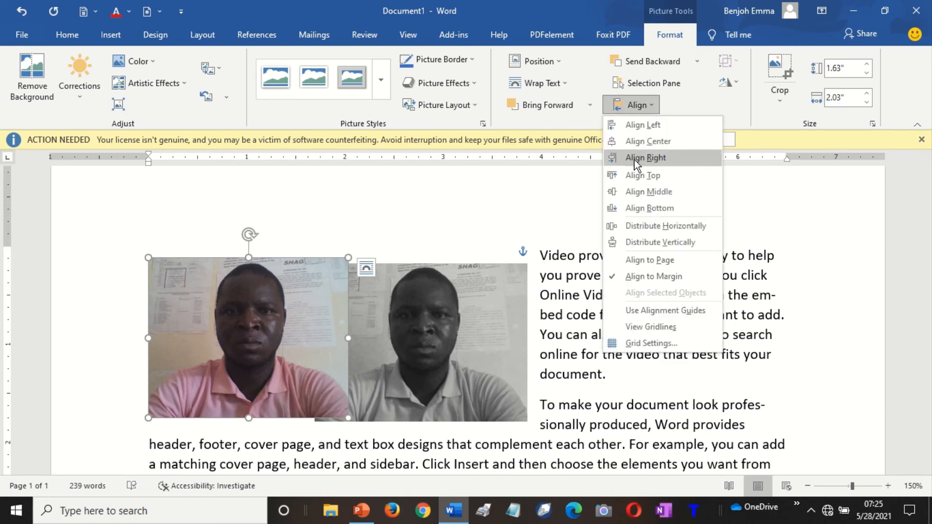
left_click(633, 159)
left_click(639, 109)
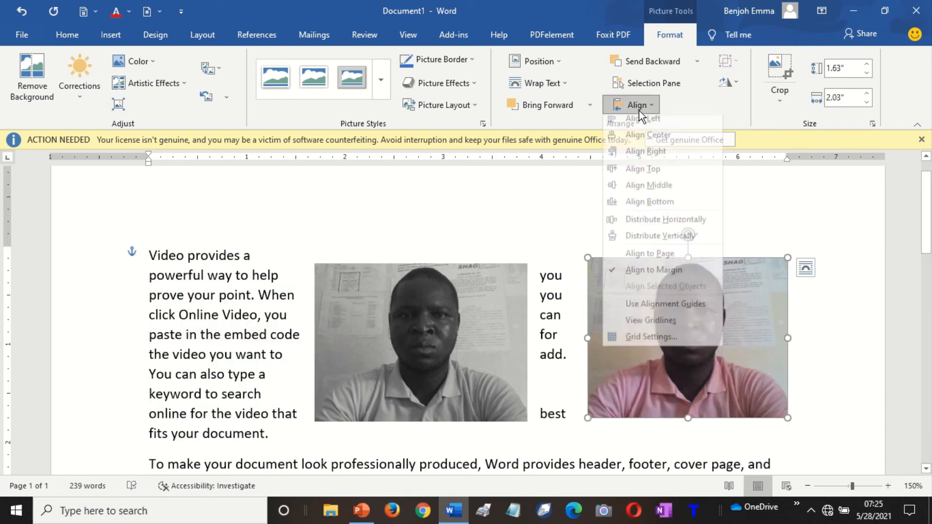
left_click(627, 173)
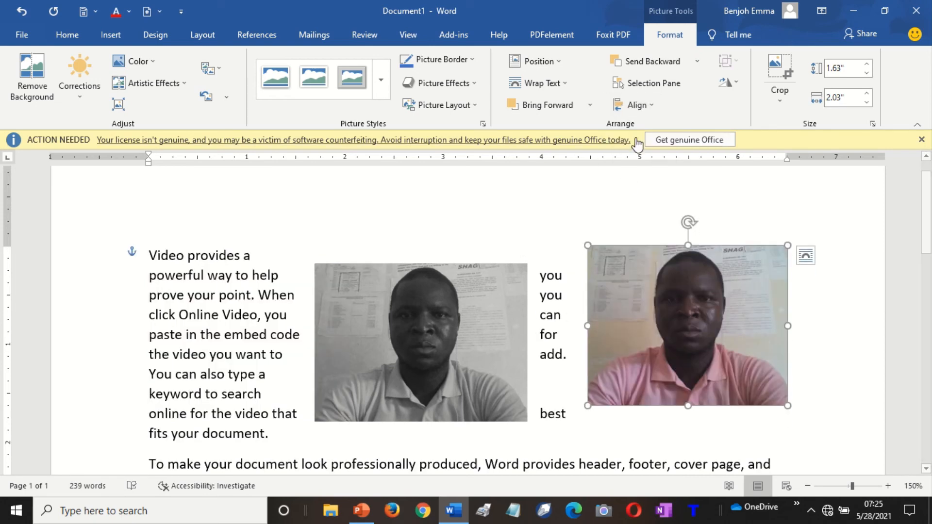
left_click(641, 108)
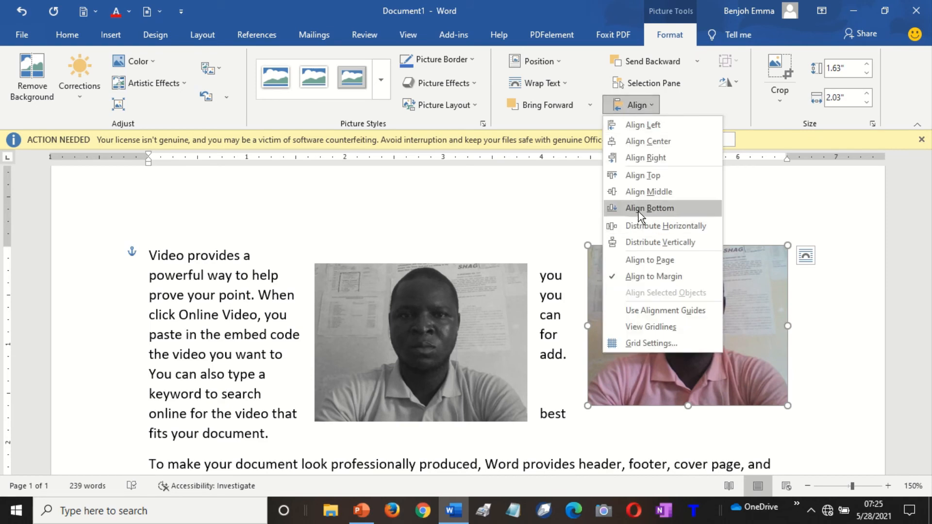
left_click(638, 209)
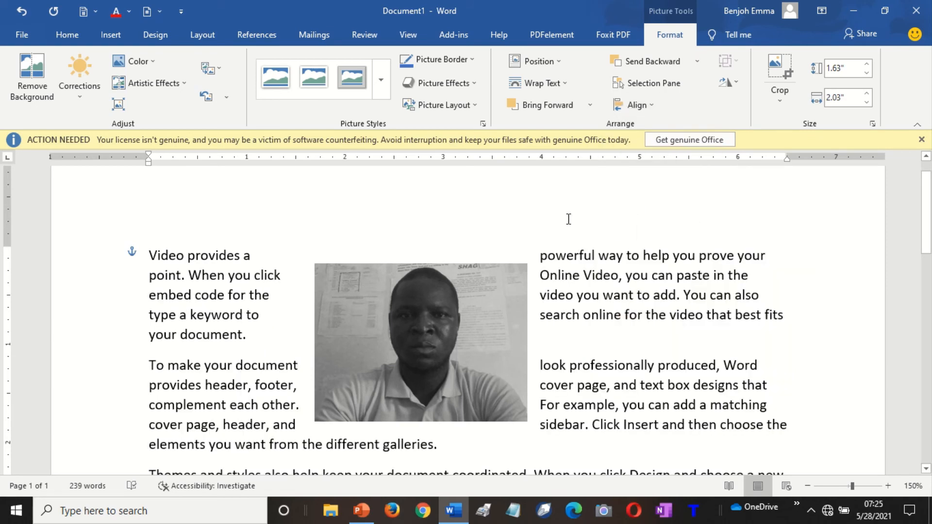
key("ctrl+z")
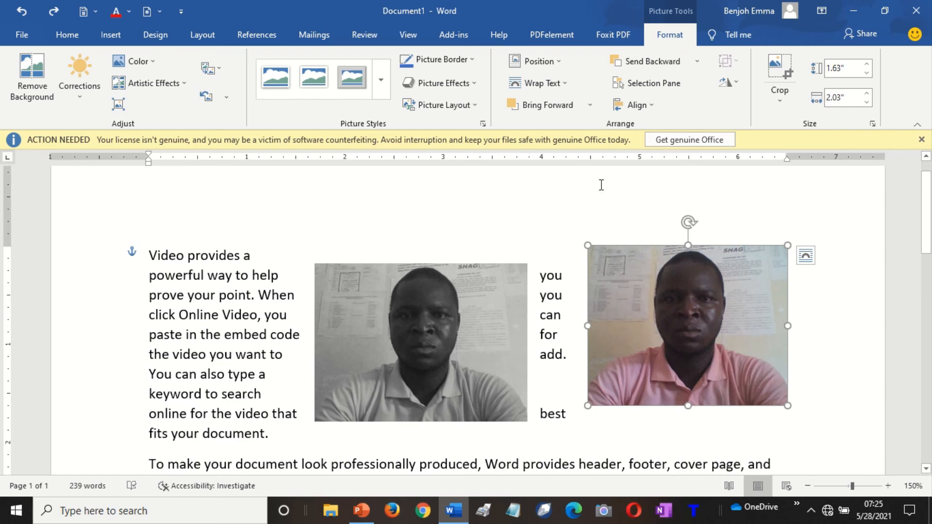
Select the grey photo, then the entire document contents.
left_click(648, 104)
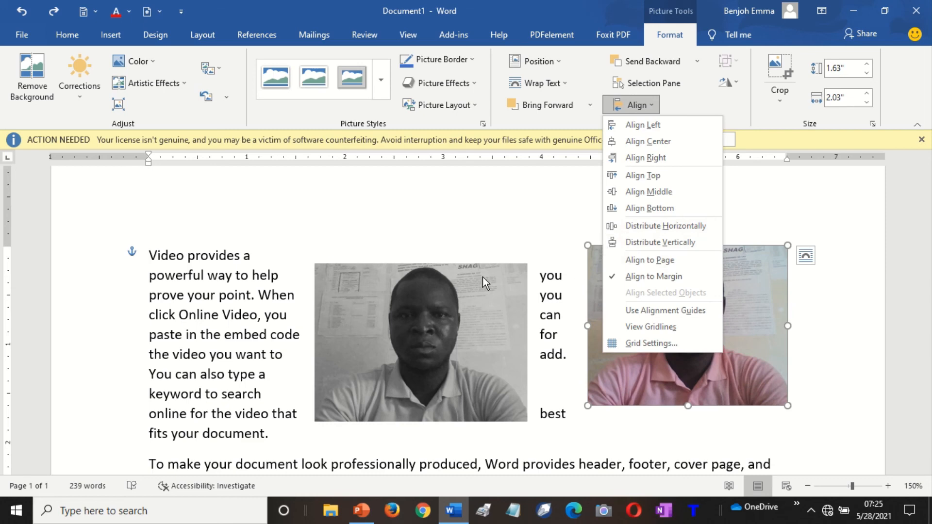
left_click(470, 305)
left_click(414, 307)
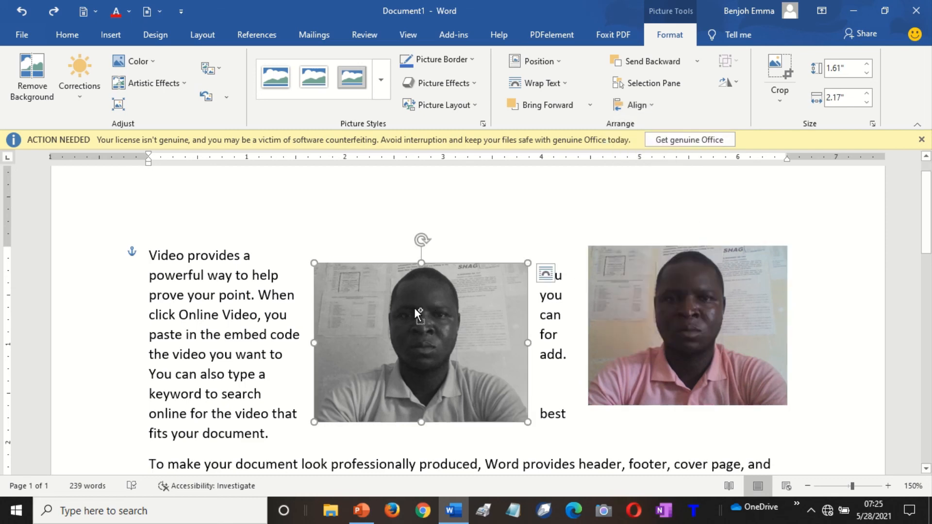
key("ctrl+a")
Clear the page and draw a blue rectangle near the top left.
key("Delete")
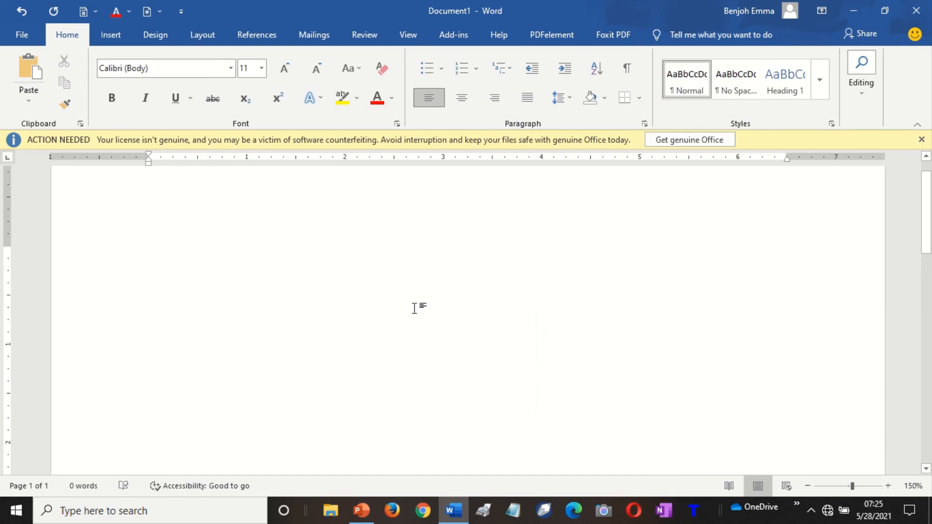
left_click(115, 34)
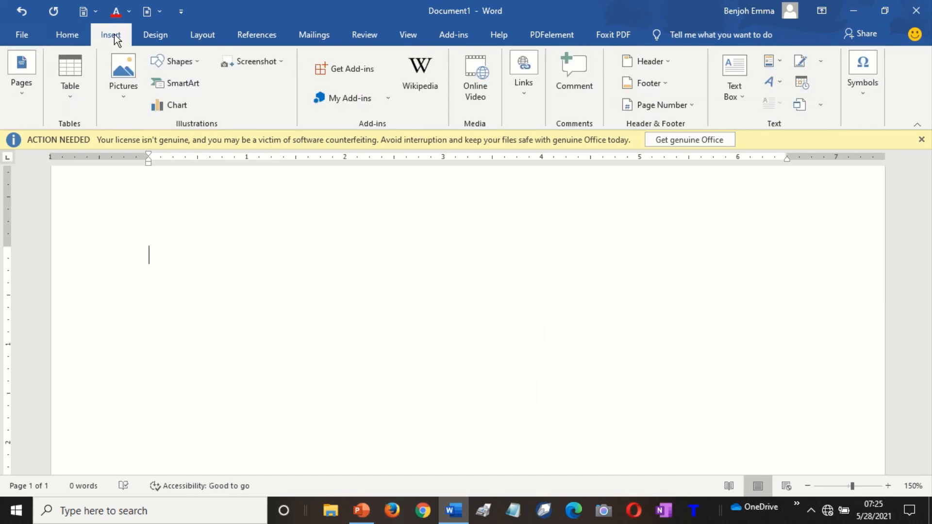
left_click(193, 62)
left_click(191, 95)
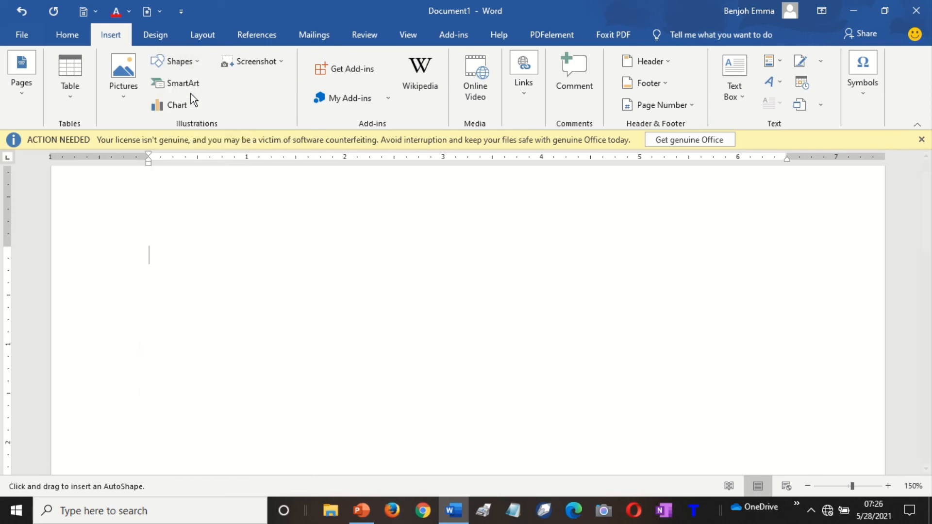
left_click_drag(126, 248, 238, 308)
Duplicate the rectangle several times with Ctrl+D, nudging the copies right.
key("ctrl+d")
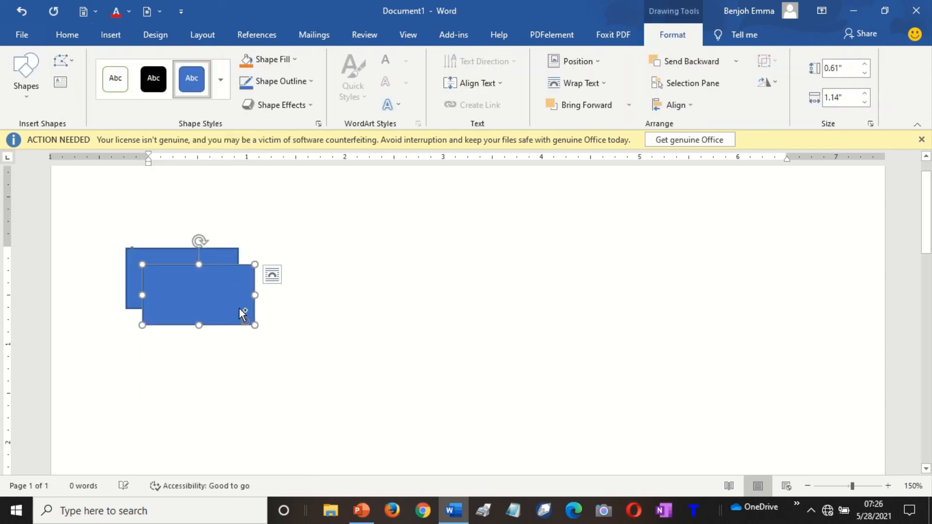
key("Up")
key("Up")
key("Up")
key("Up")
key("Up")
key("Up")
key("Up")
key("Up")
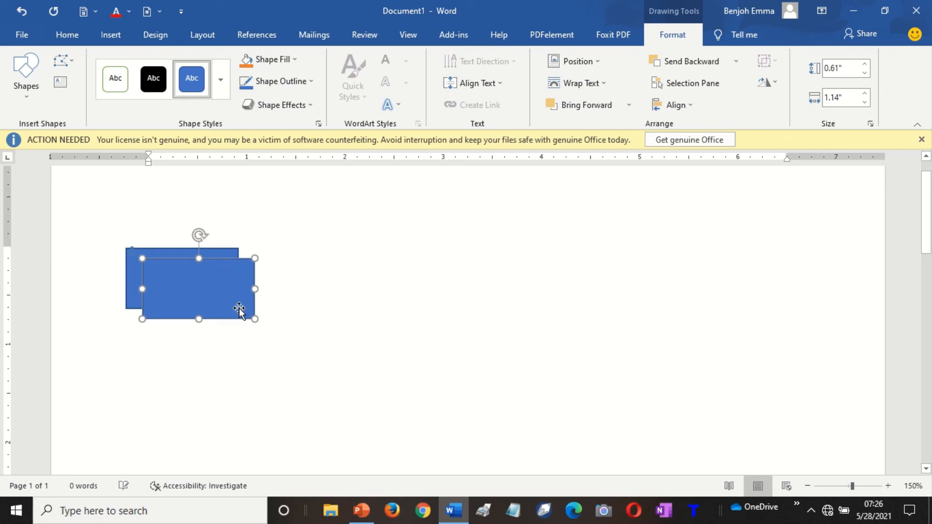
key("Right")
key("Right")
key("Right")
key("Right")
key("Right")
key("Right")
key("Right")
key("Right")
key("Right")
key("Right")
key("Right")
key("Right")
key("Right")
key("Right")
key("Right")
key("Right")
key("Right")
key("Right")
key("Right")
key("Right")
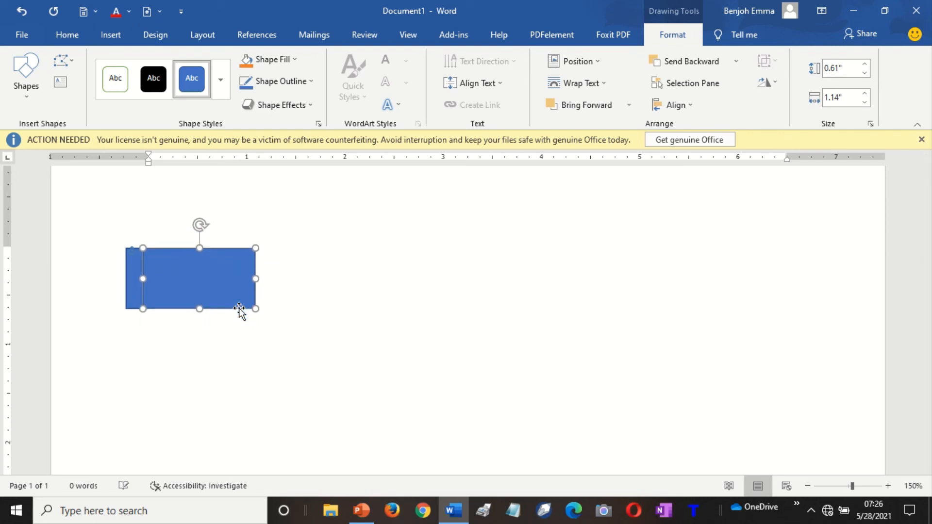
key("Right")
key("Right")
key("Right")
key("Right")
key("Right")
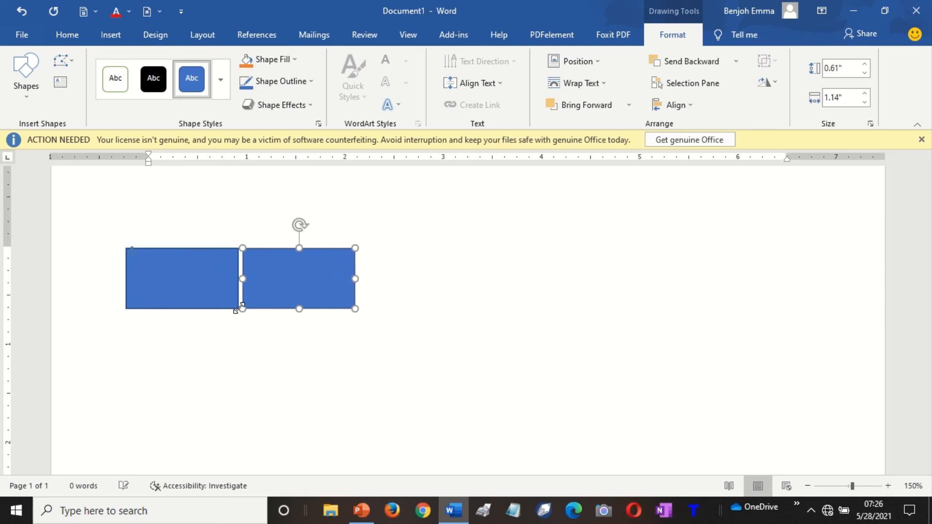
key("Right")
key("Right")
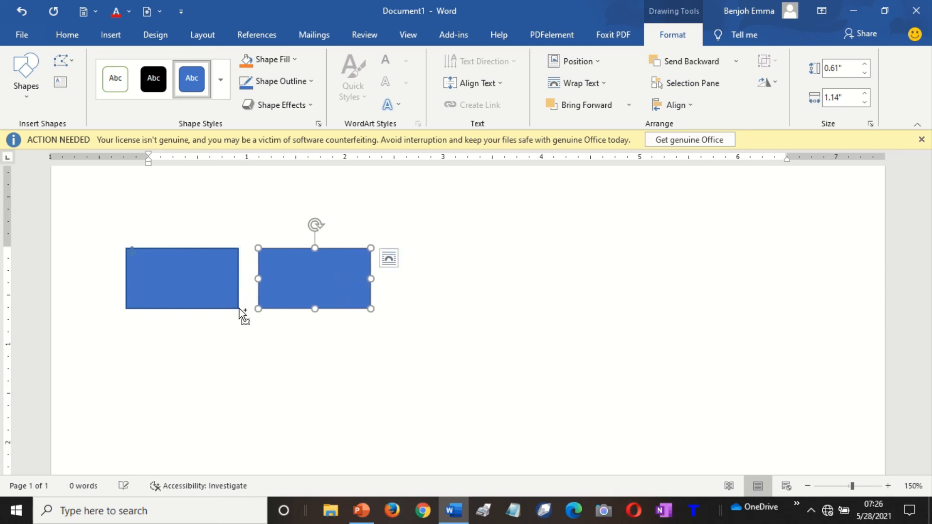
key("ctrl+d")
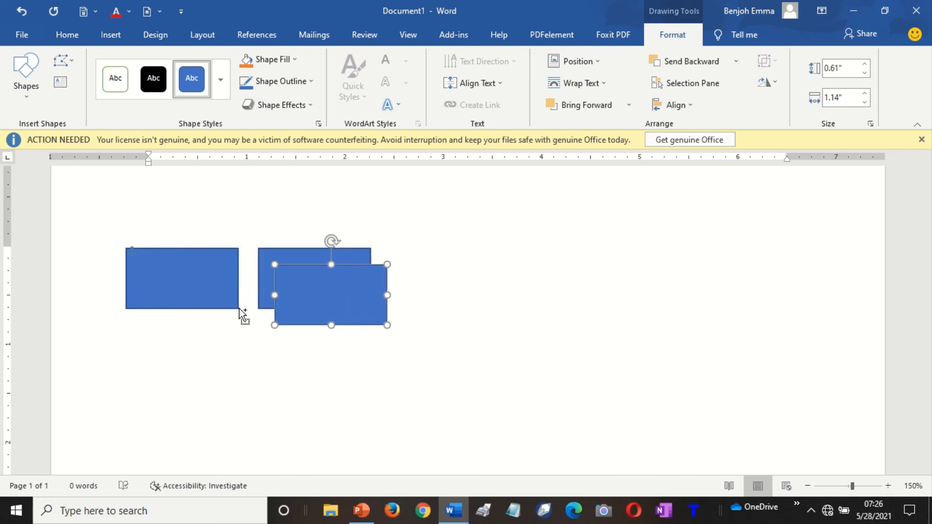
key("ctrl+d")
key("ctrl+d")
key("ctrl+d")
key("ctrl+d")
key("ctrl+d")
key("ctrl+d")
key("ctrl+d")
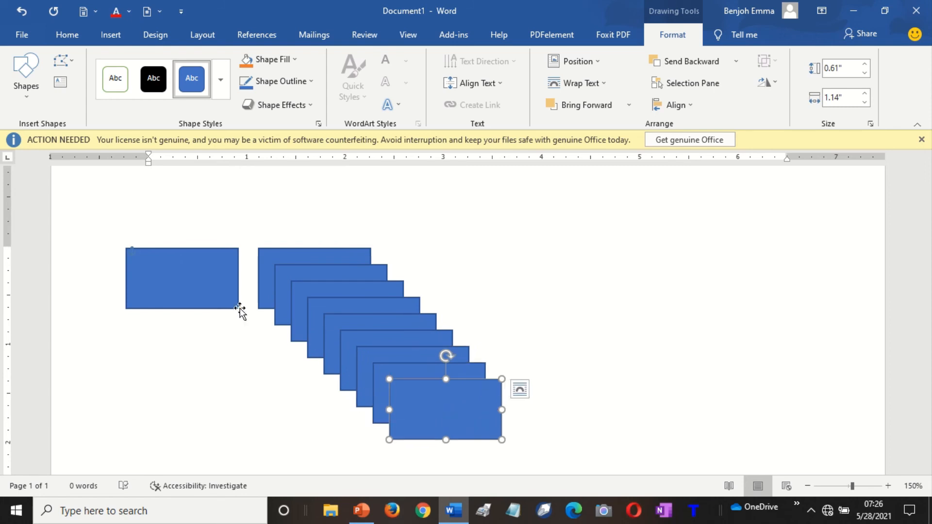
Drag four copies into a row across the page.
left_click_drag(443, 417, 816, 259)
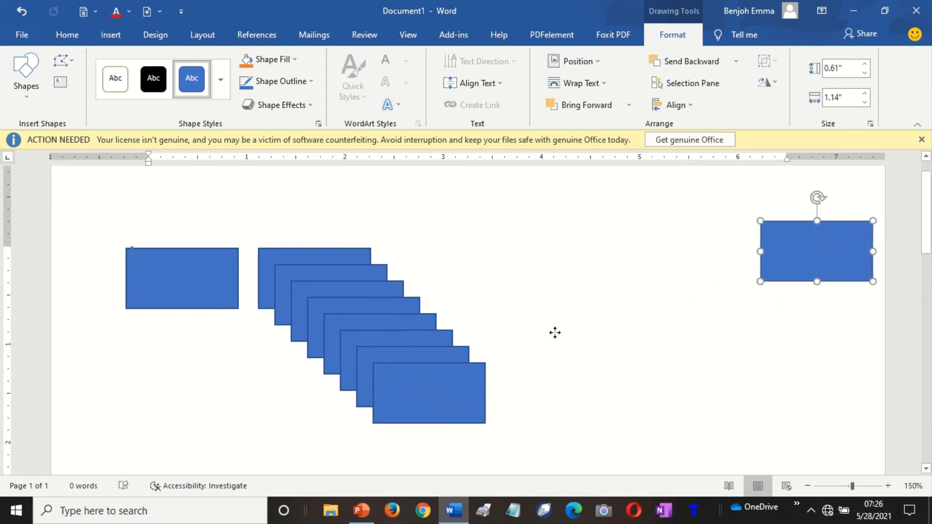
left_click_drag(420, 388, 651, 246)
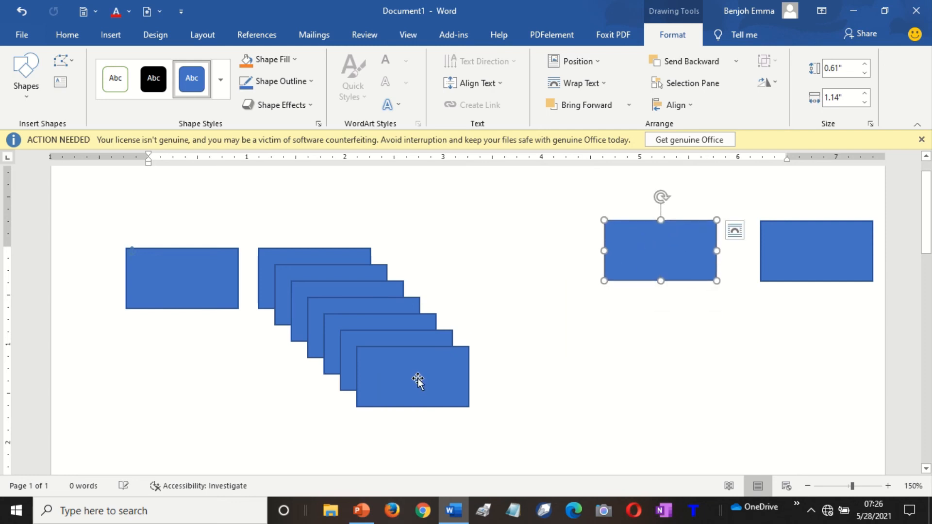
left_click_drag(417, 381, 526, 265)
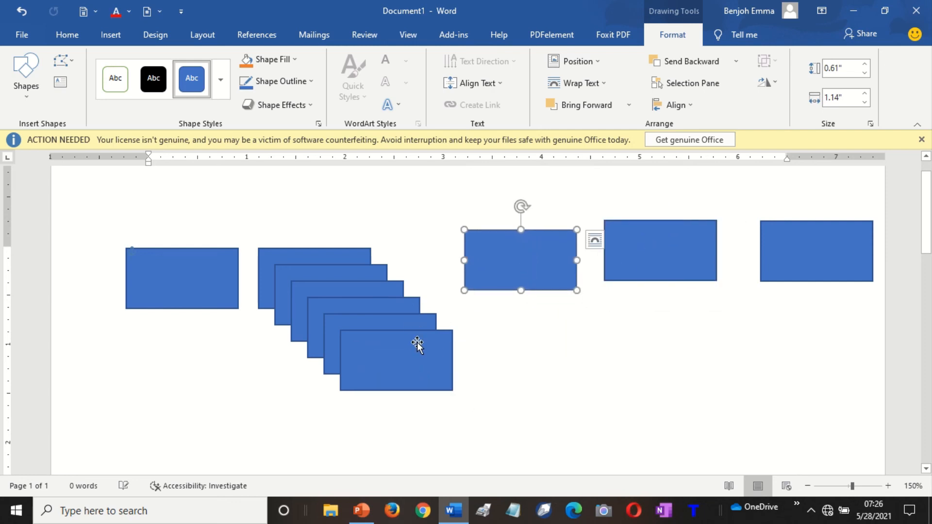
left_click_drag(418, 345, 420, 285)
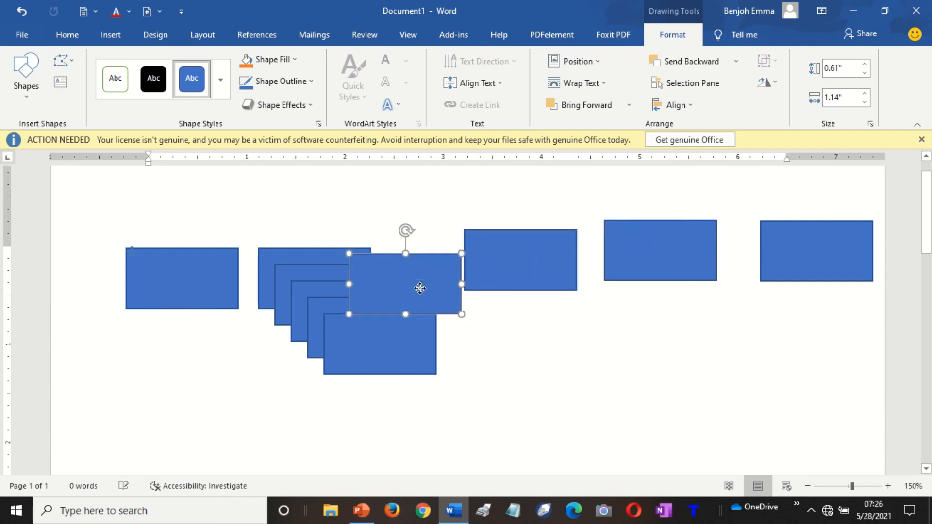
Delete the five leftover cascade copies.
left_click(346, 342)
left_click(311, 325, "shift")
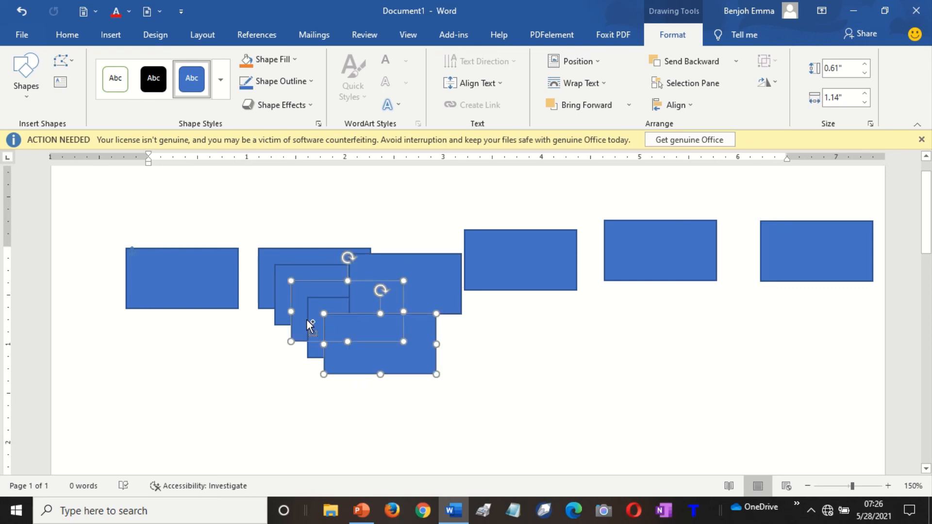
left_click(283, 290, "shift")
key("Delete")
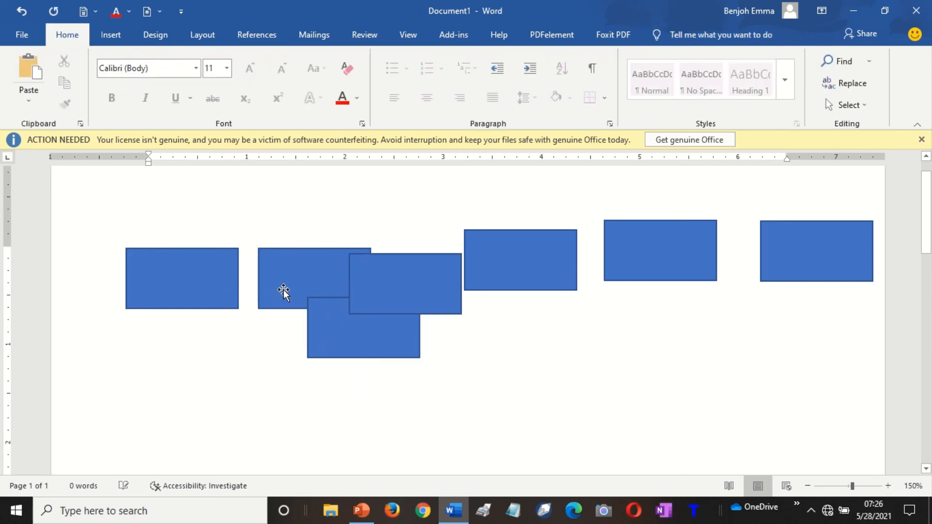
left_click(409, 316)
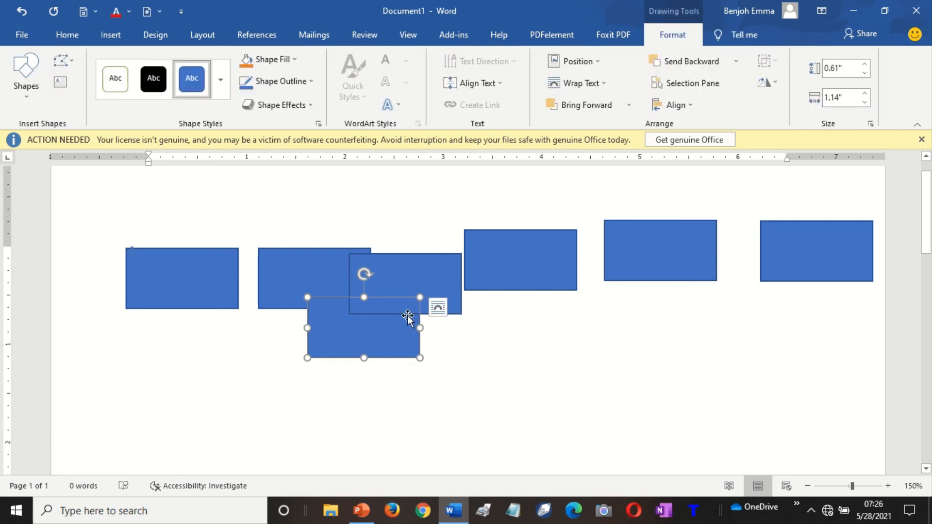
key("Delete")
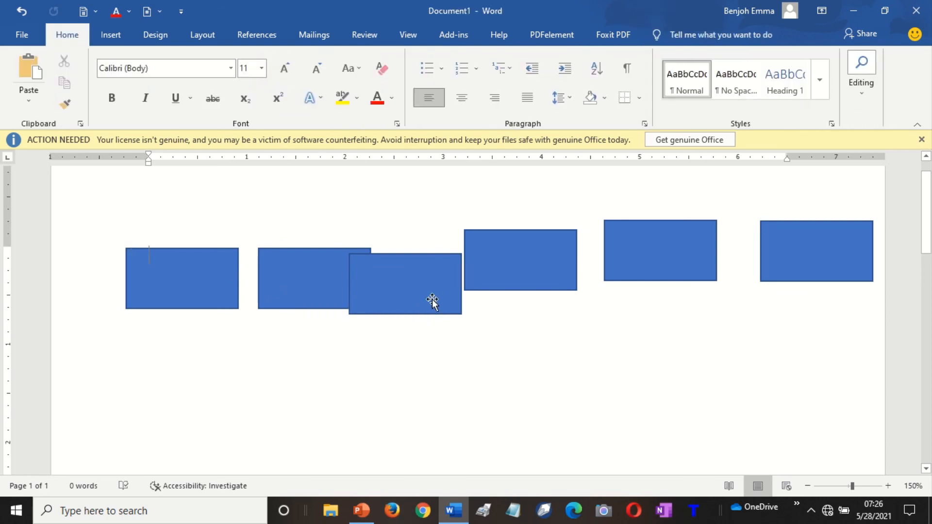
left_click(433, 302)
key("Delete")
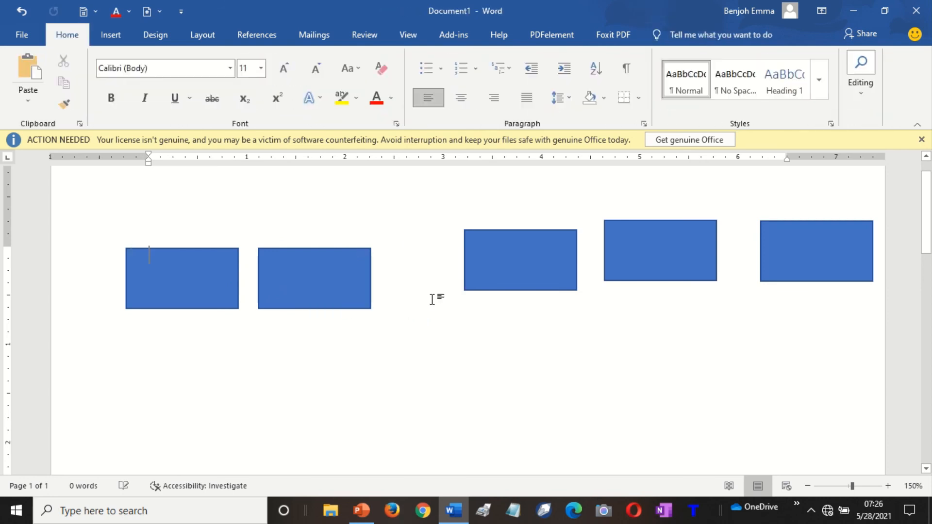
Drag the third, fourth and fifth rectangles into line with the first two.
left_click(538, 281)
left_click_drag(528, 272, 464, 288)
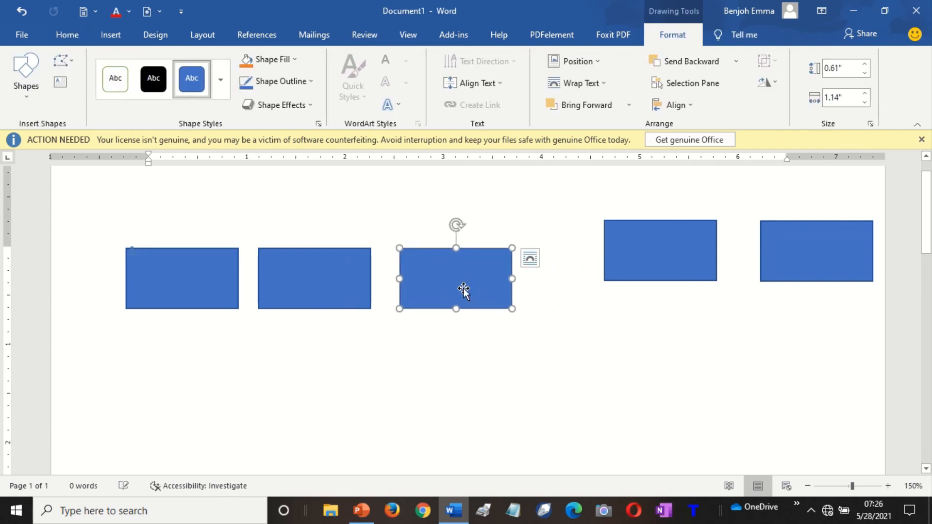
left_click_drag(640, 262, 585, 290)
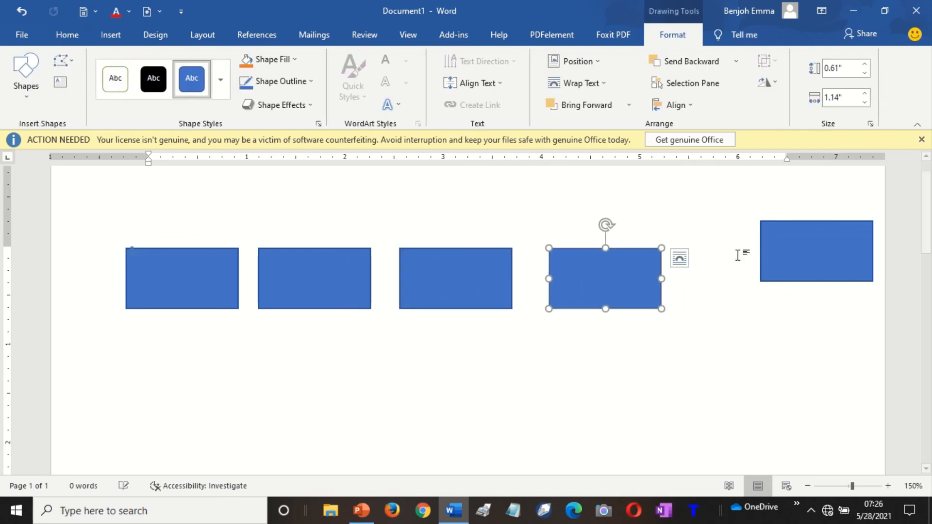
left_click_drag(800, 255, 743, 282)
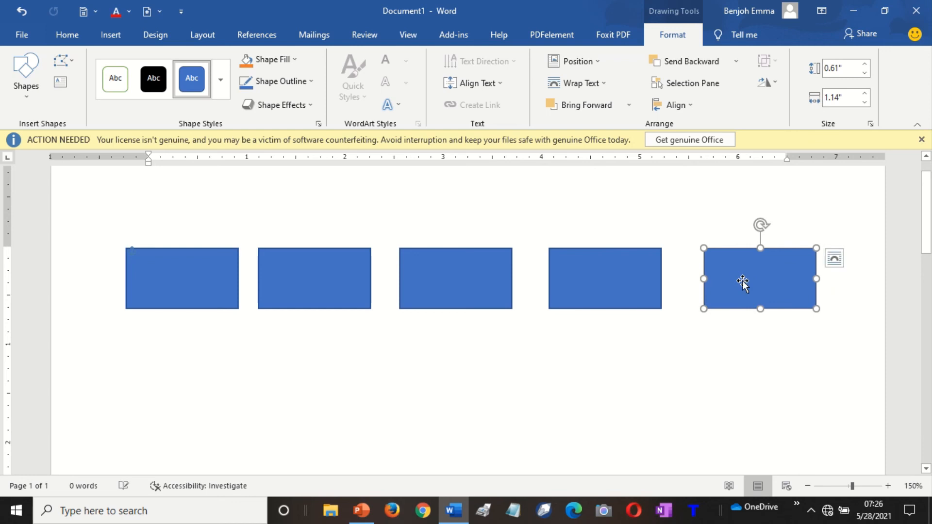
left_click(652, 348)
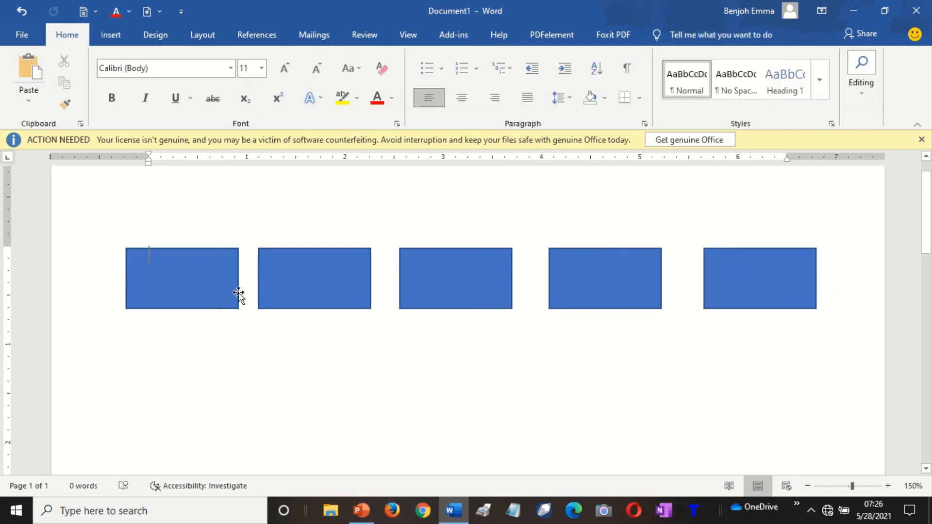
left_click(176, 272)
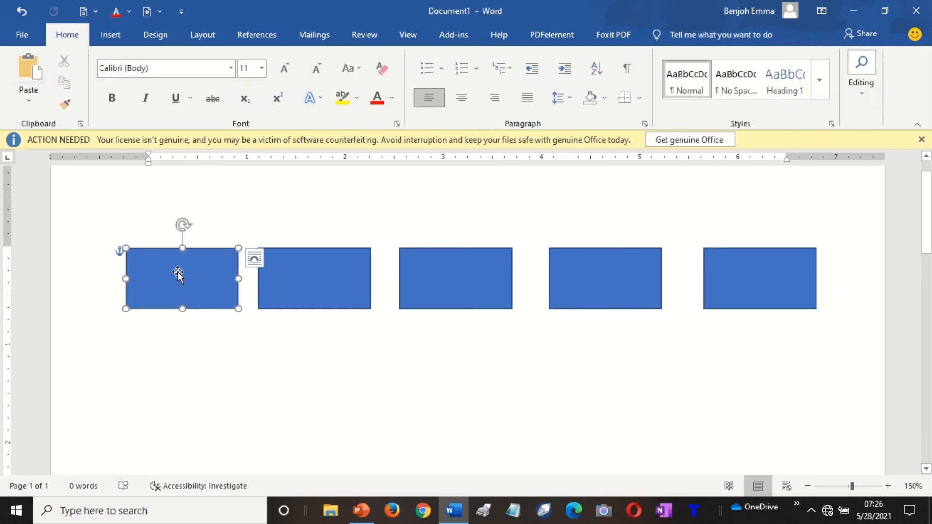
Select all five rectangles and distribute them horizontally.
left_click(292, 297, "shift")
left_click(466, 303, "shift")
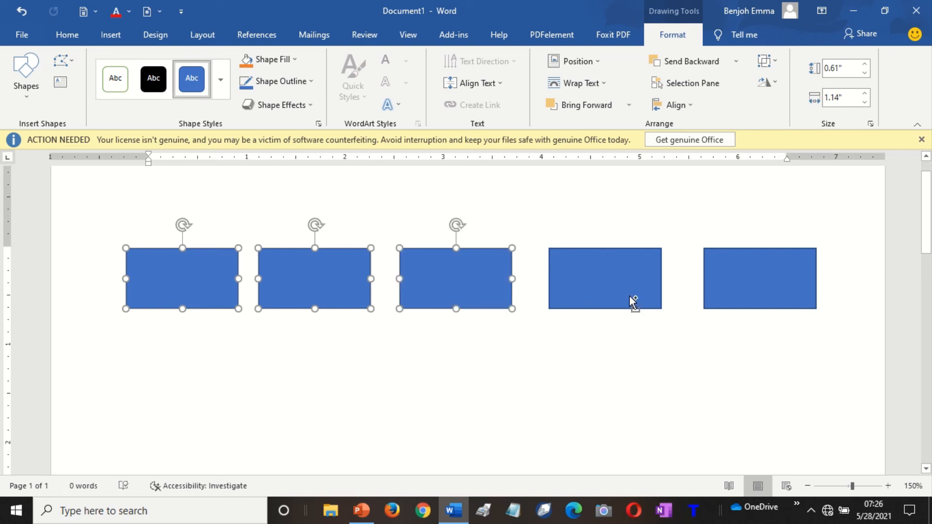
left_click(633, 300, "shift")
left_click(758, 305, "shift")
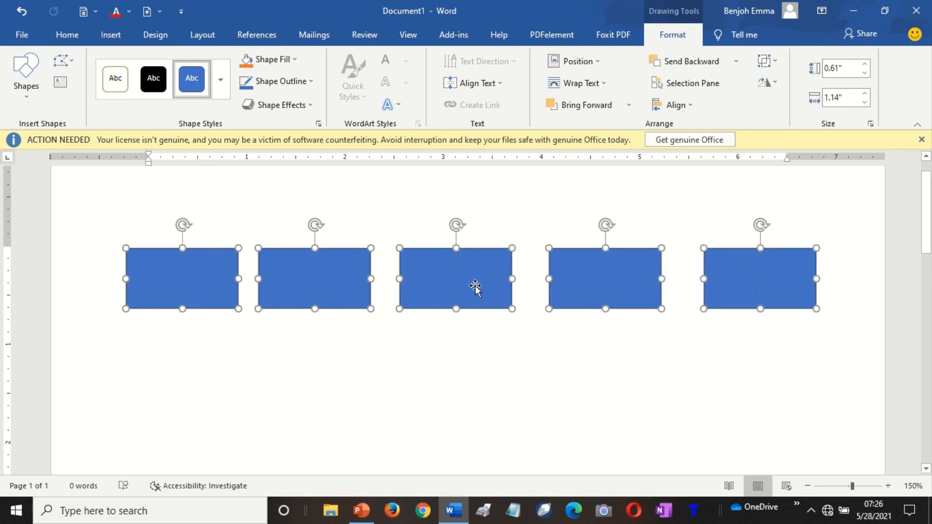
left_click(241, 281)
left_click(689, 105)
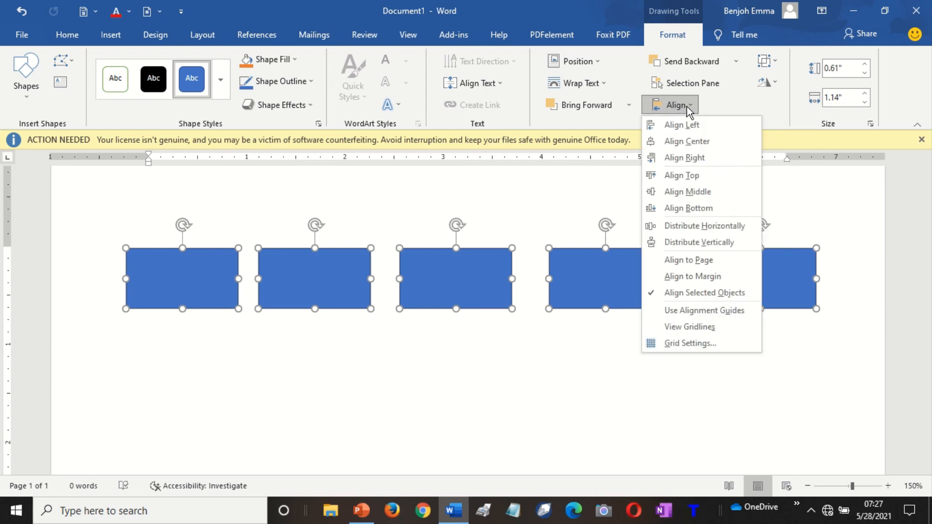
left_click(700, 227)
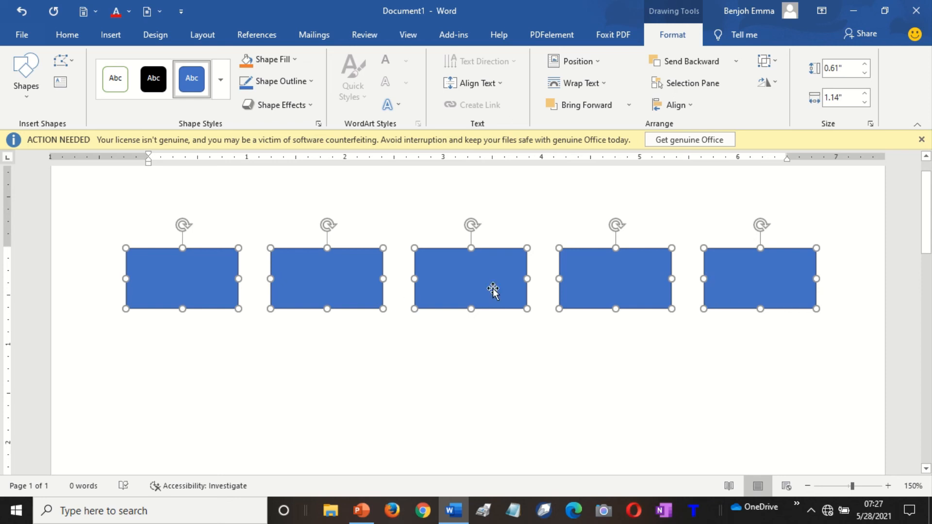
Apply Distribute Vertically to the five rectangles so their tops stay level.
left_click(682, 107)
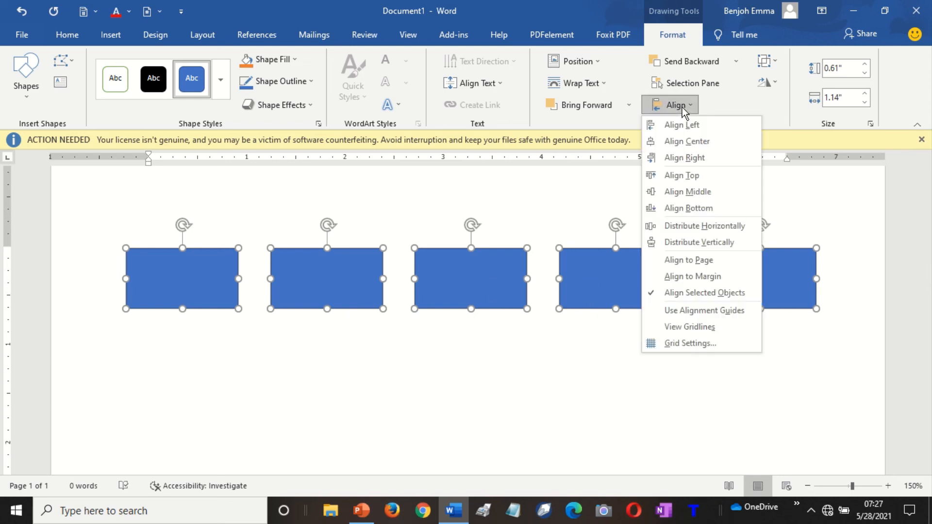
left_click(698, 242)
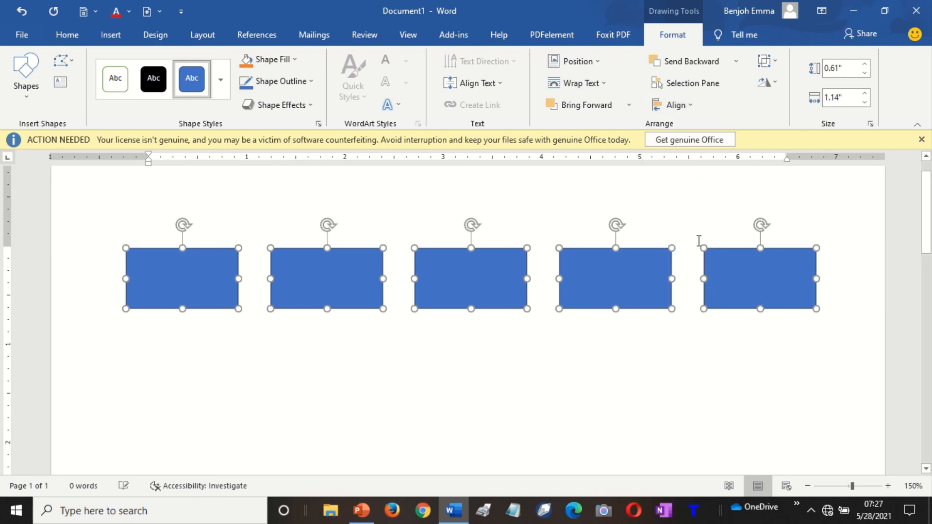
left_click(684, 103)
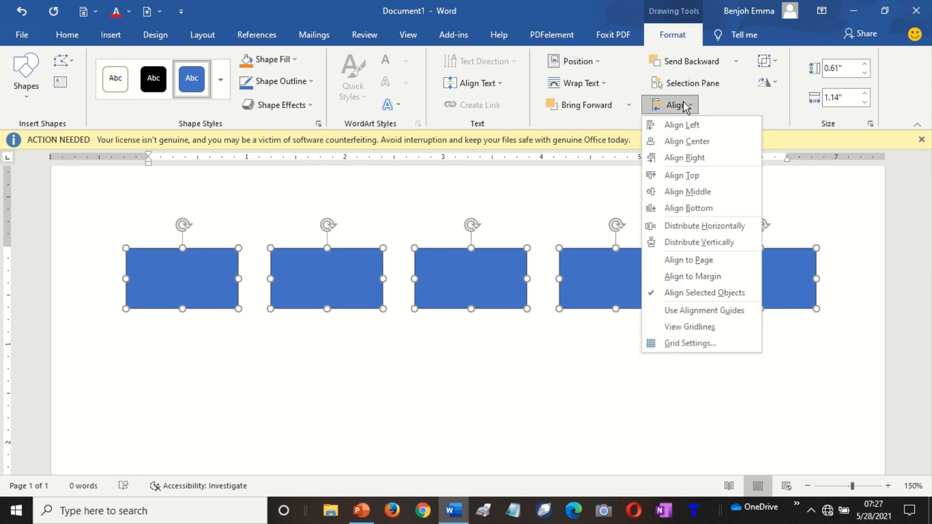
left_click(697, 242)
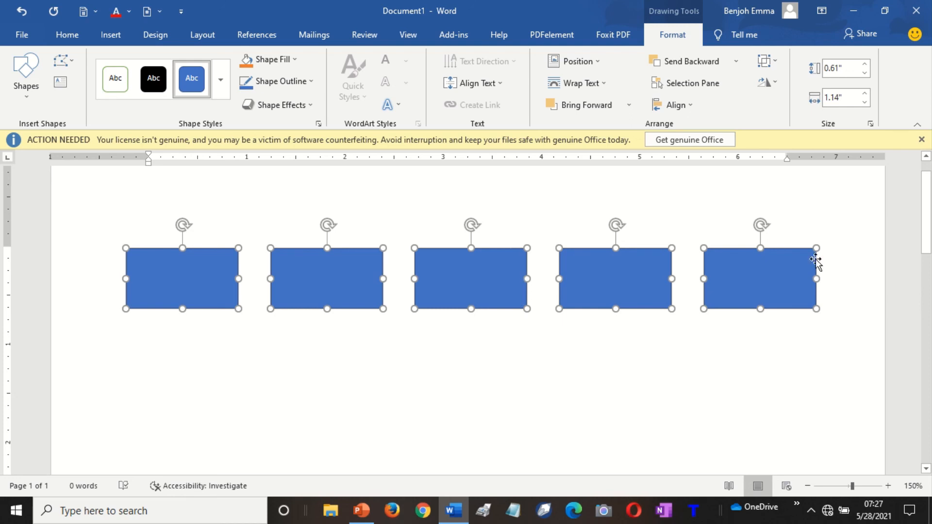
Rotate the five selected rectangles clockwise together, then select the first two.
left_click_drag(763, 222, 780, 236)
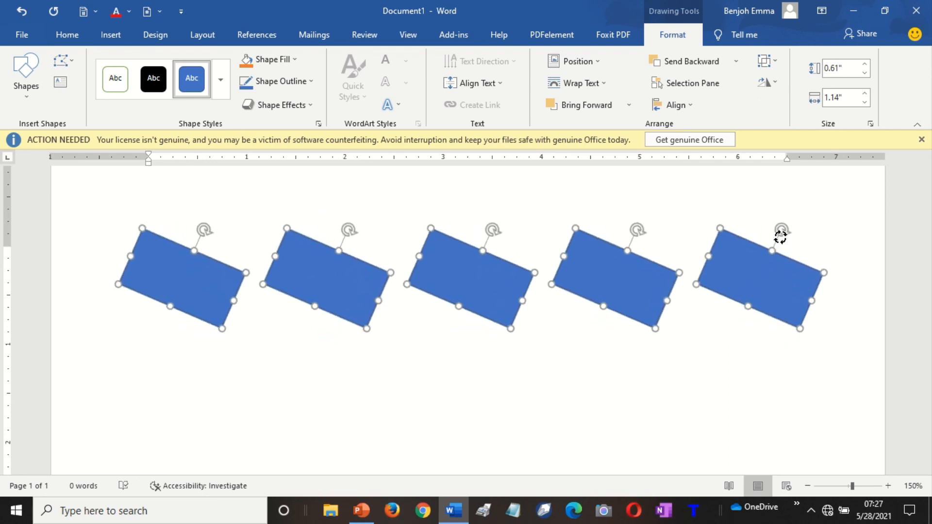
left_click(737, 333)
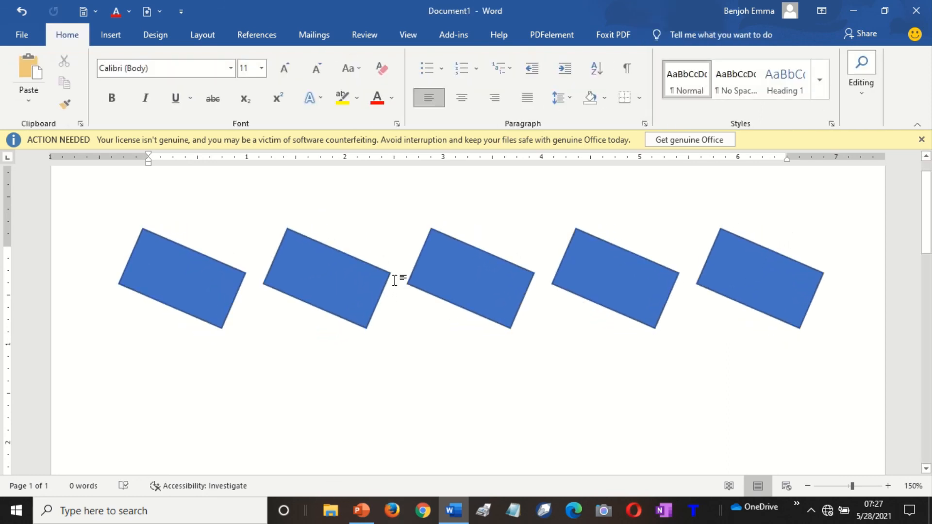
left_click(224, 283)
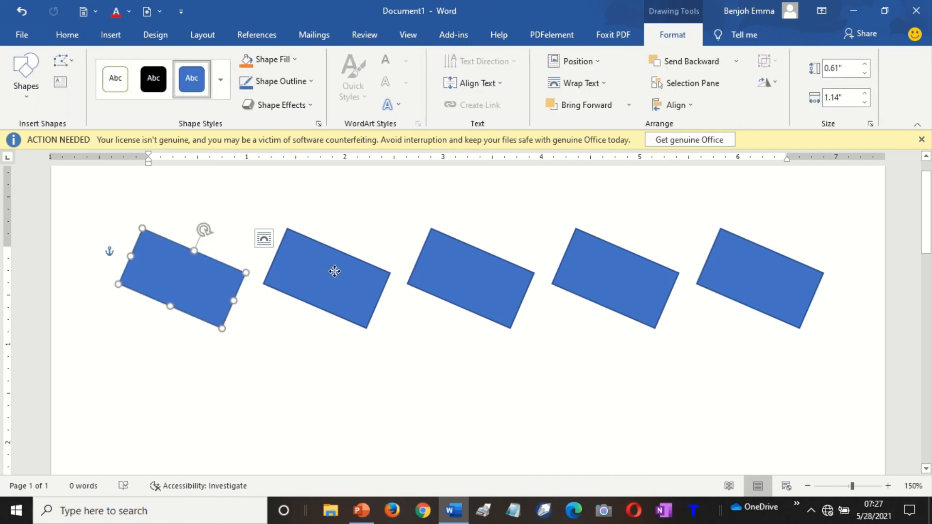
left_click(334, 272)
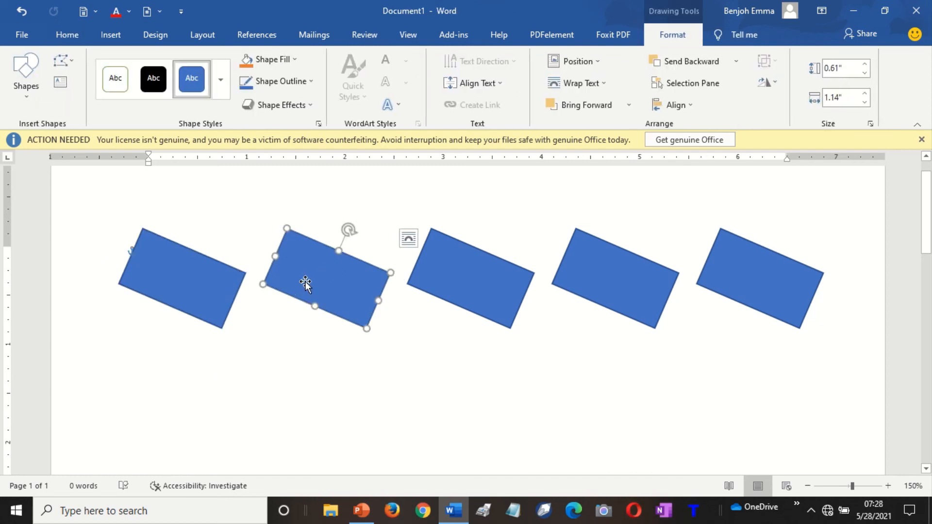
Move the second rectangle below the first, undoing an accidental move of the middle one.
left_click_drag(305, 281, 161, 401)
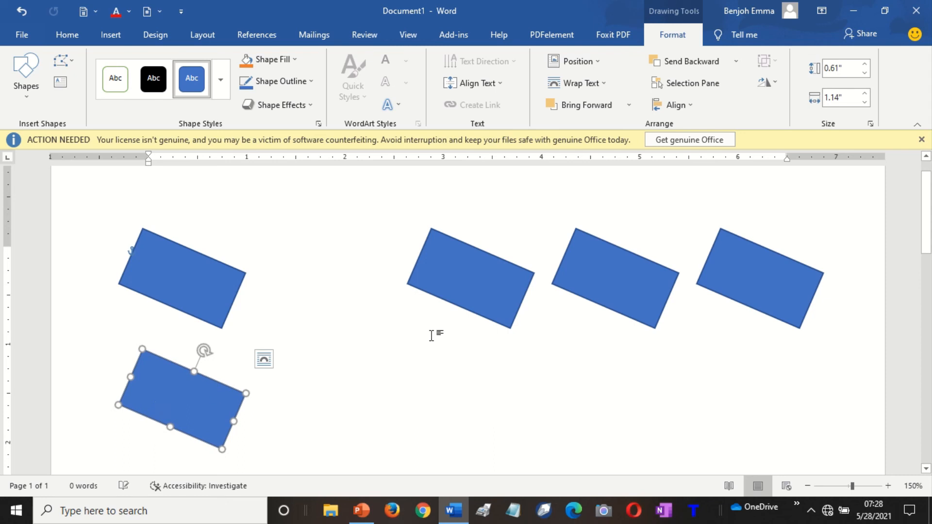
left_click_drag(471, 288, 246, 477)
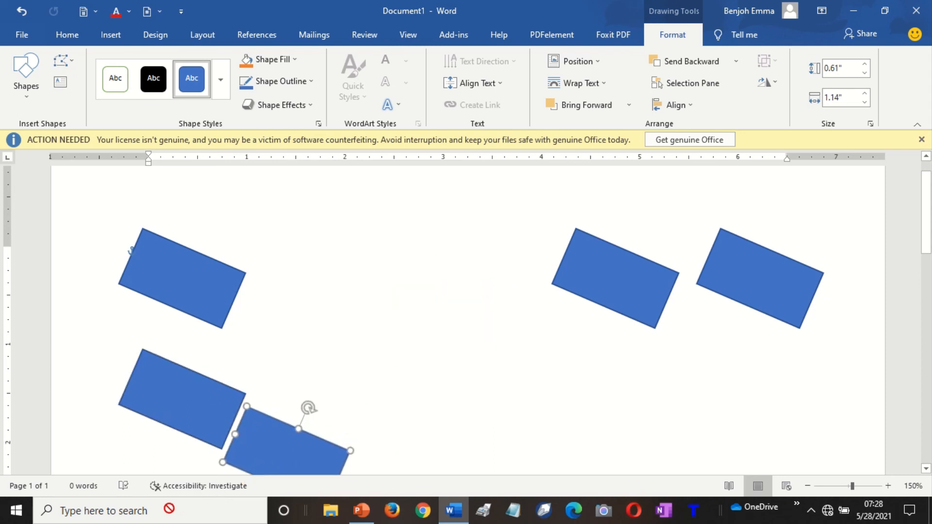
key("ctrl+z")
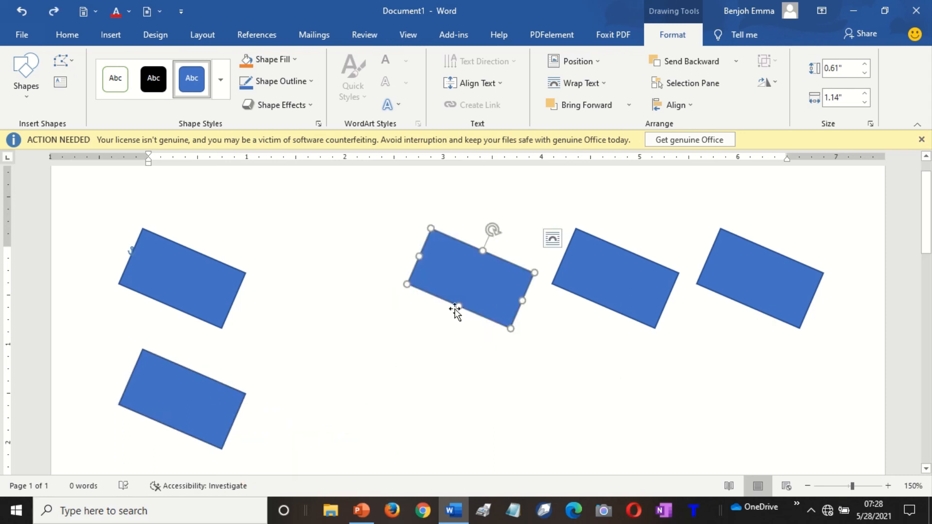
left_click(180, 297)
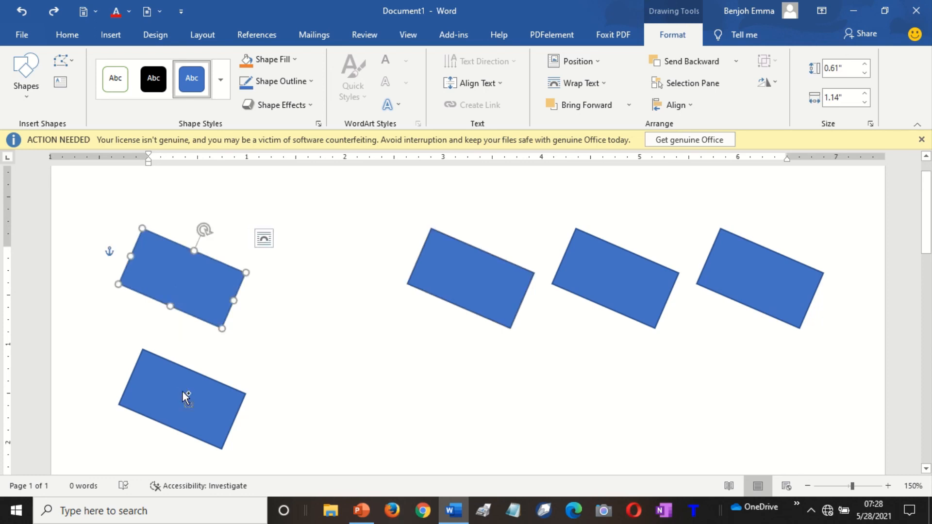
left_click(186, 397, "shift")
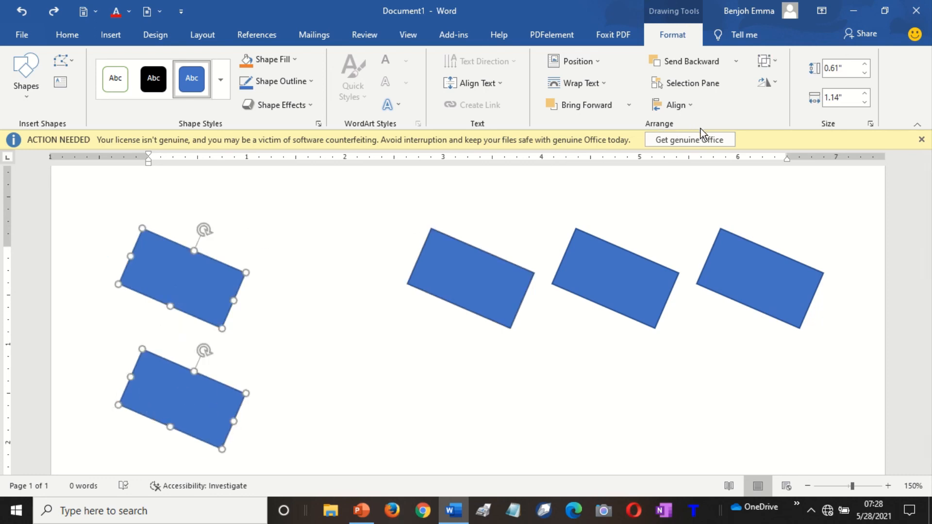
left_click(691, 106)
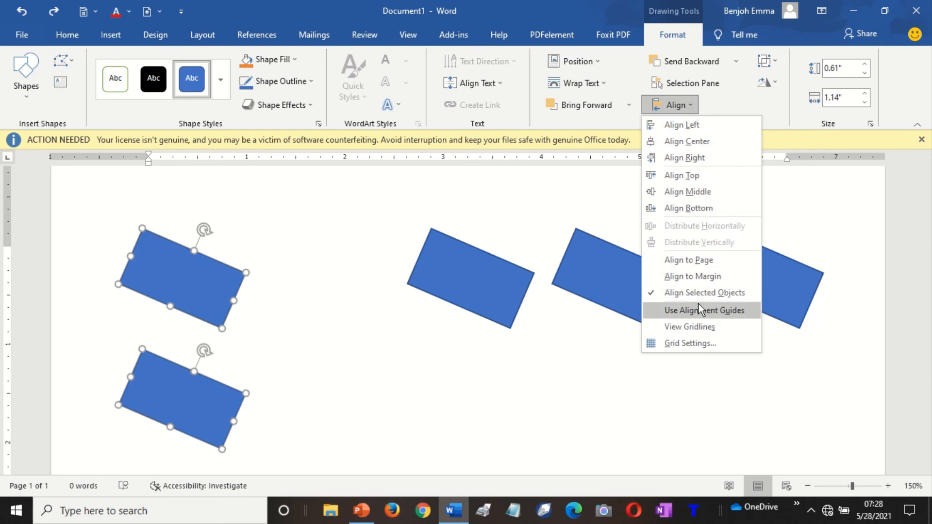
left_click(474, 297)
Move the middle and right rectangles down into the left column.
left_click(474, 295)
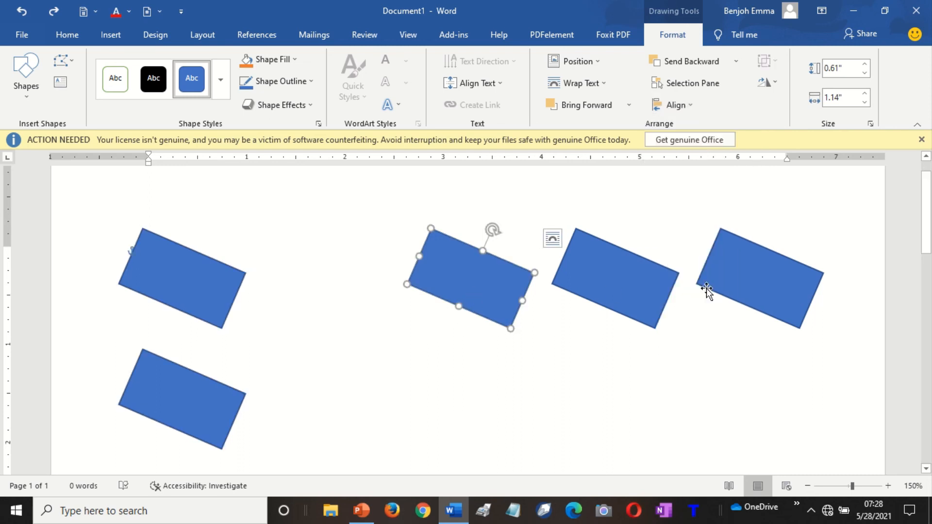
scroll(679, 242, "down", 4)
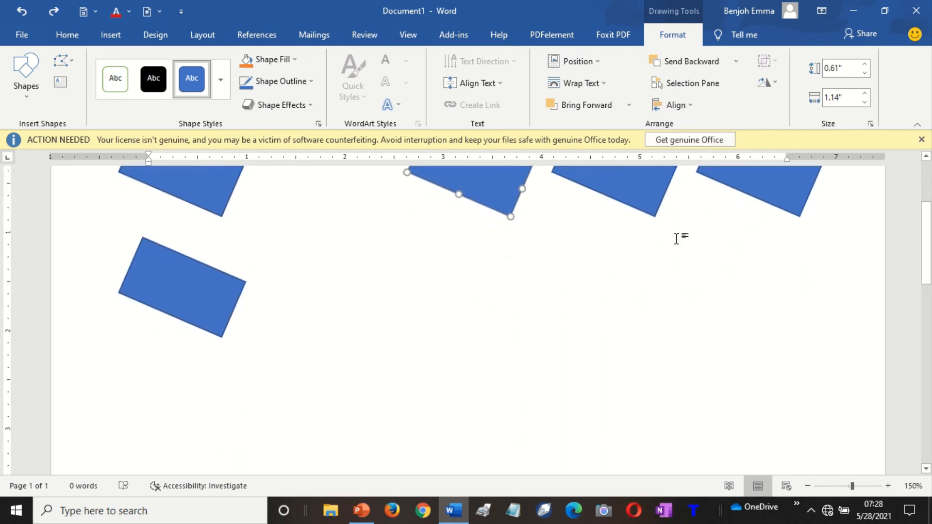
left_click_drag(487, 186, 184, 435)
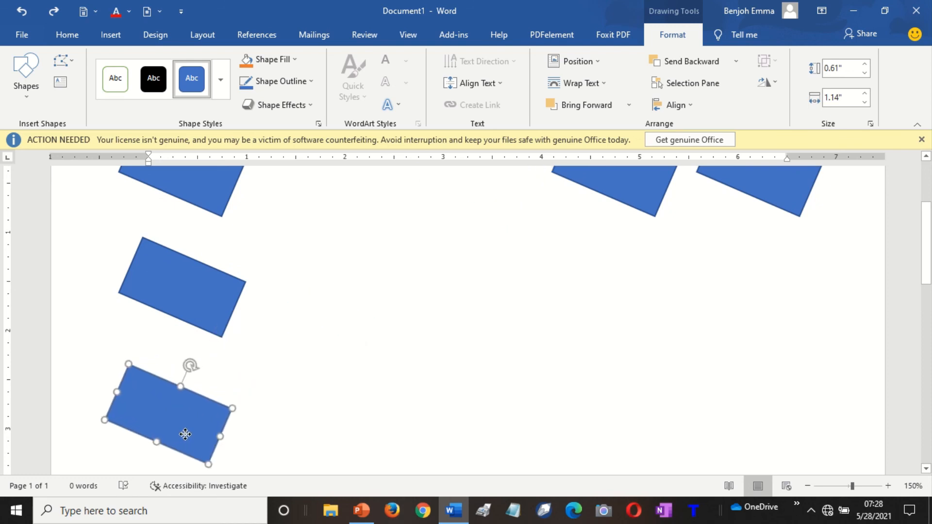
left_click(645, 196)
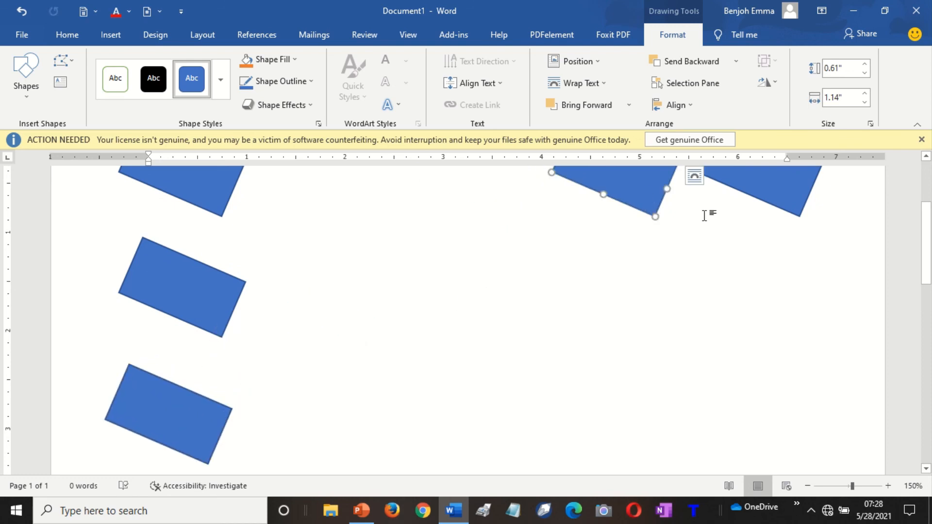
left_click(925, 469)
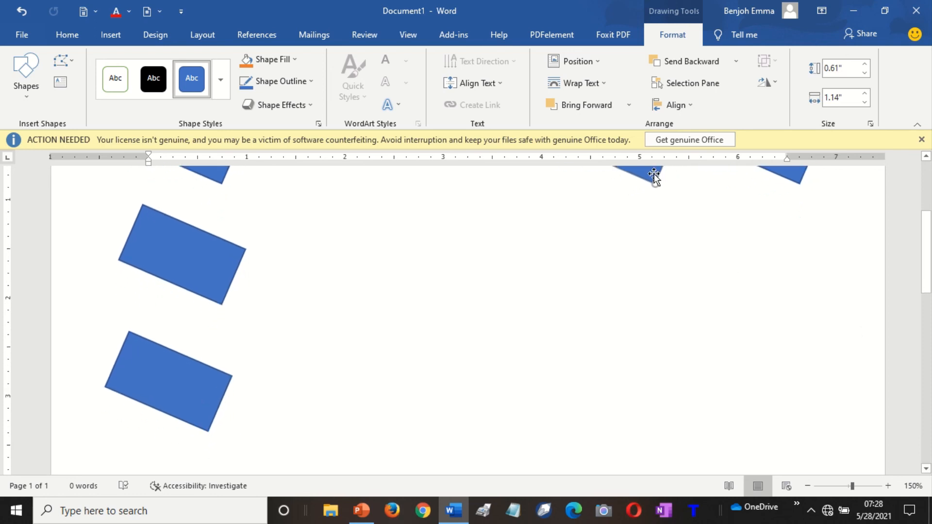
left_click_drag(653, 173, 223, 458)
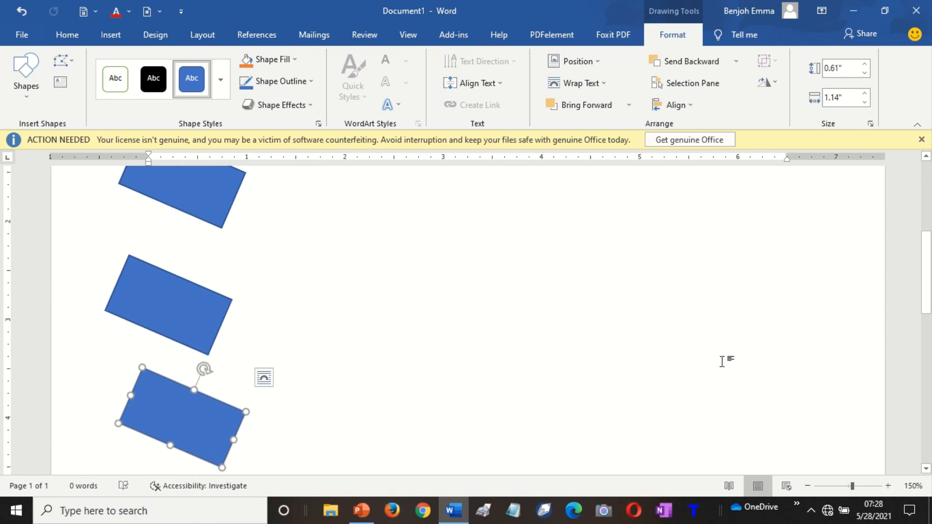
Zoom out and delete the leftover top-right rectangle.
left_click(813, 487)
left_click(813, 486)
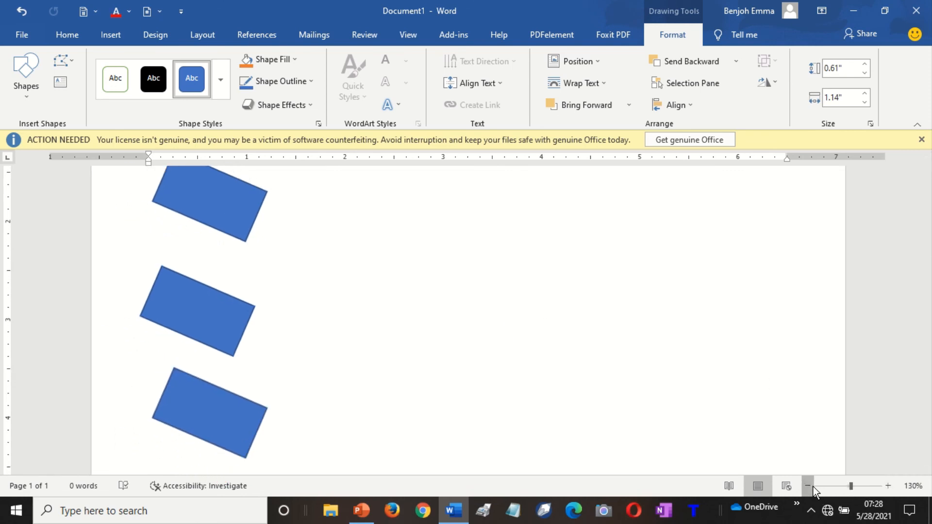
left_click(808, 486)
left_click(808, 486)
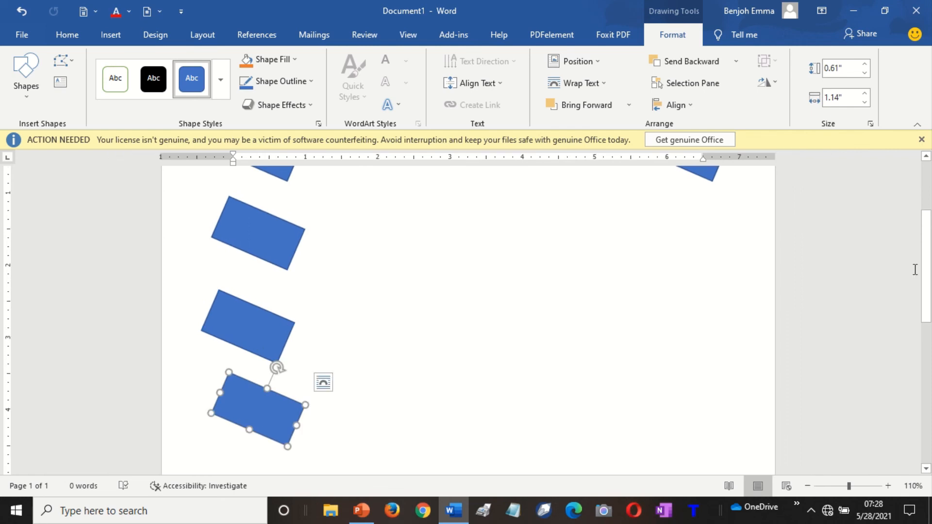
mouse_move(926, 270)
left_mouse_down()
mouse_move(925, 223)
mouse_move(925, 278)
left_mouse_up()
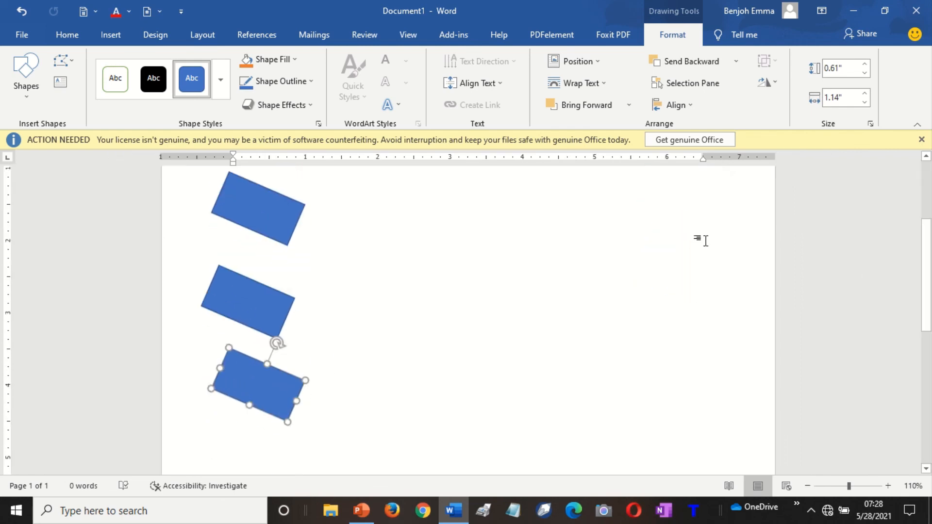
scroll(749, 271, "up", 3)
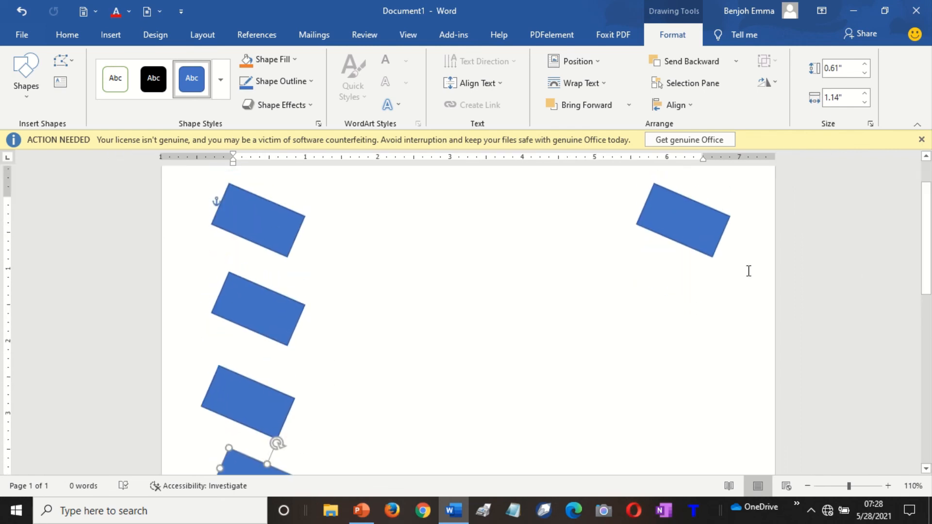
left_click(696, 210)
key("Delete")
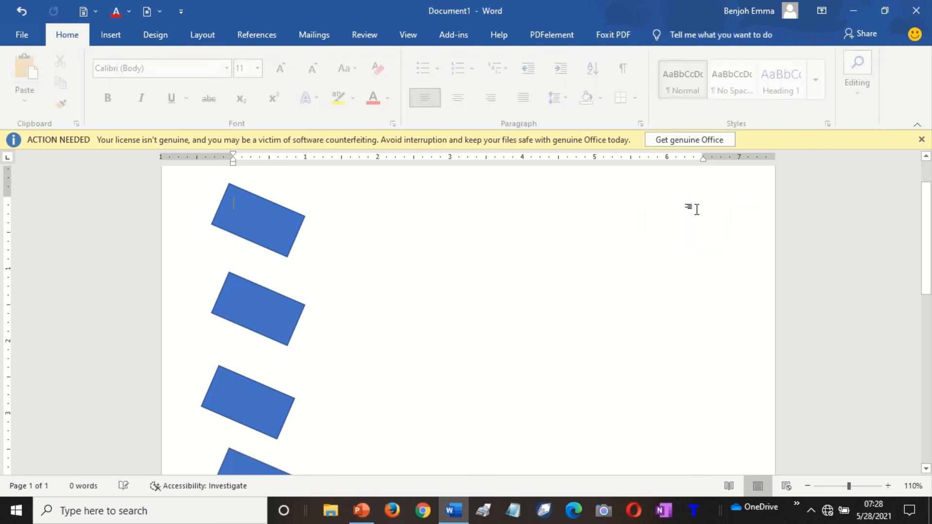
left_click(248, 225)
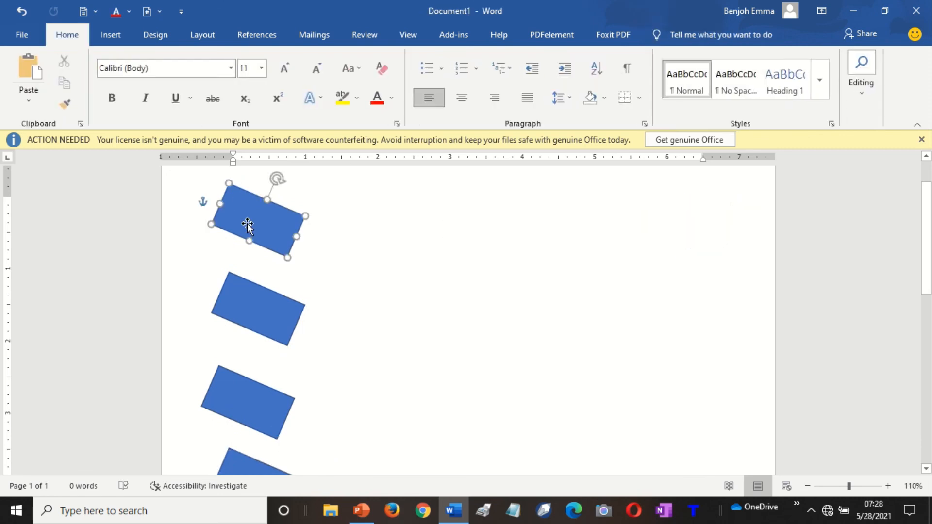
Distribute the four column rectangles vertically and rotate them back to level.
left_click(270, 307, "shift")
left_click(266, 394, "shift")
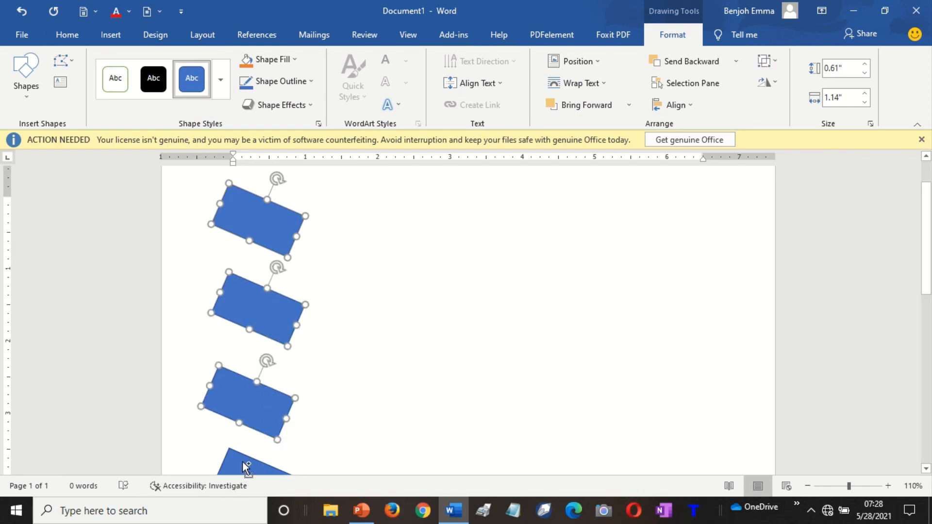
left_click(244, 462, "shift")
scroll(663, 254, "down", 3)
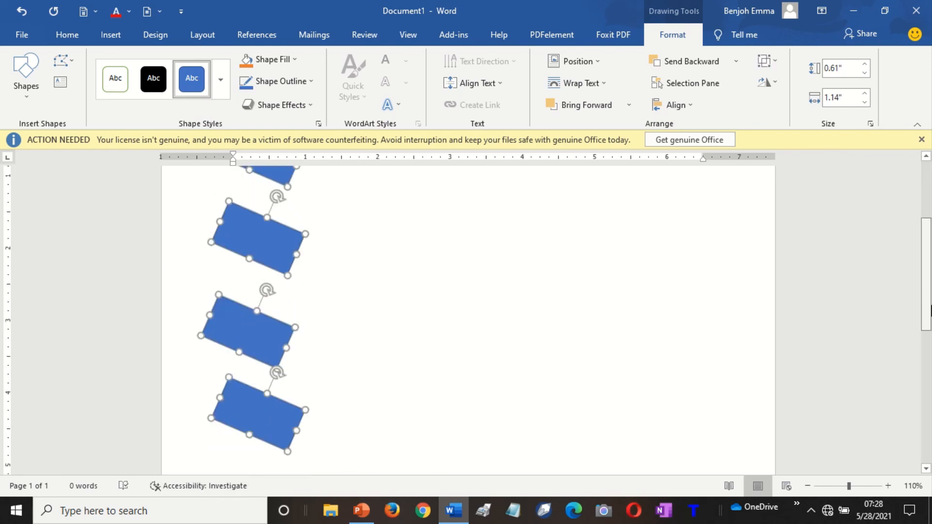
left_click(673, 110)
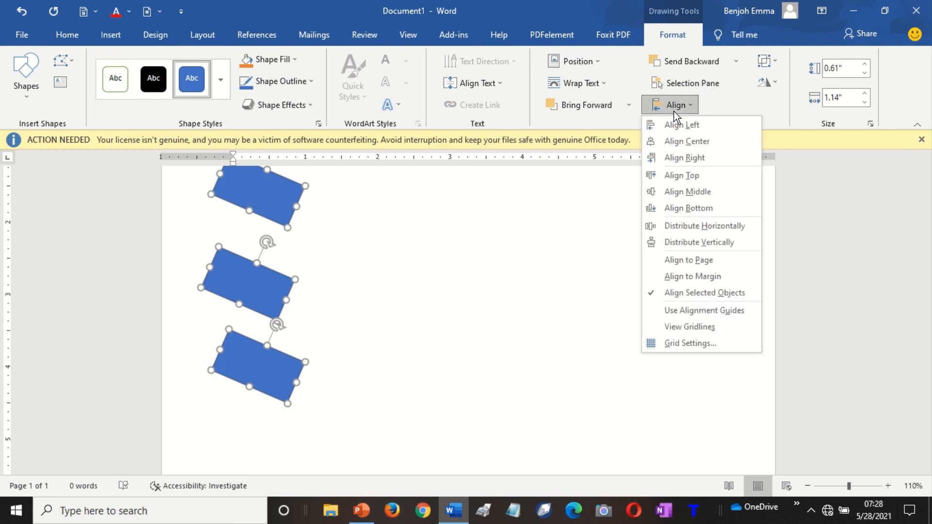
left_click(694, 243)
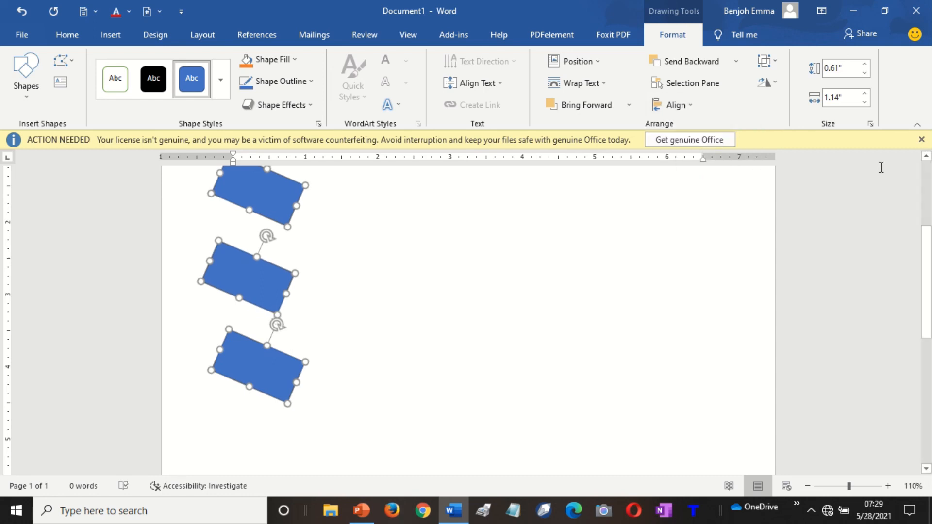
left_click_drag(926, 262, 928, 212)
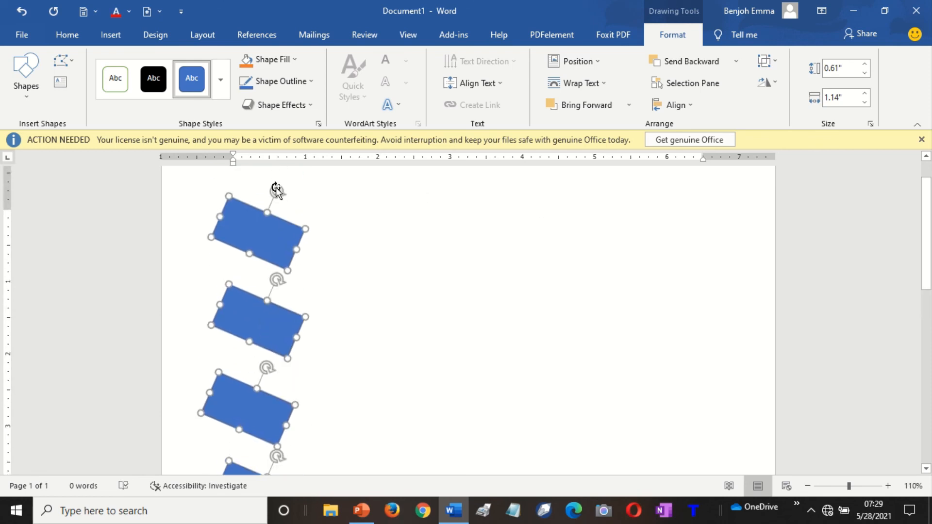
left_click_drag(281, 194, 263, 179)
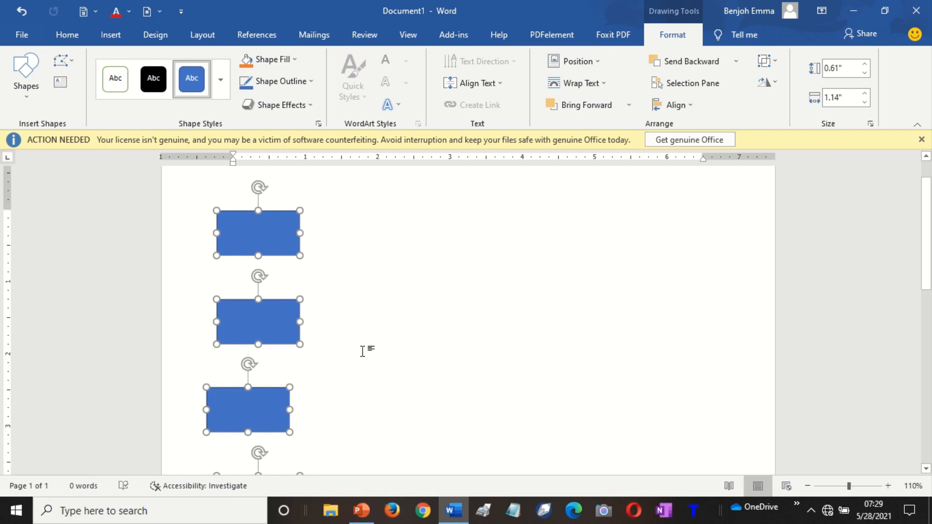
Align the rectangles on a shared middle, then distribute them vertically.
left_click(680, 105)
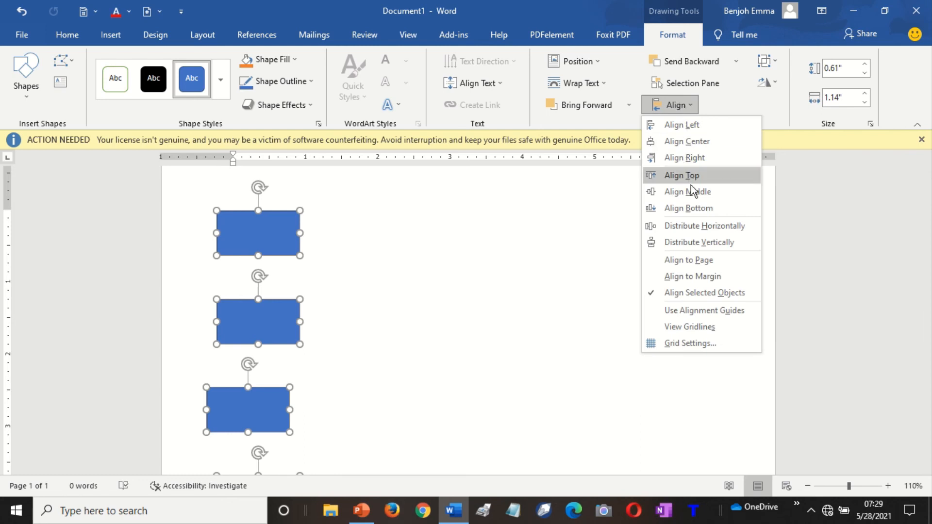
left_click(694, 192)
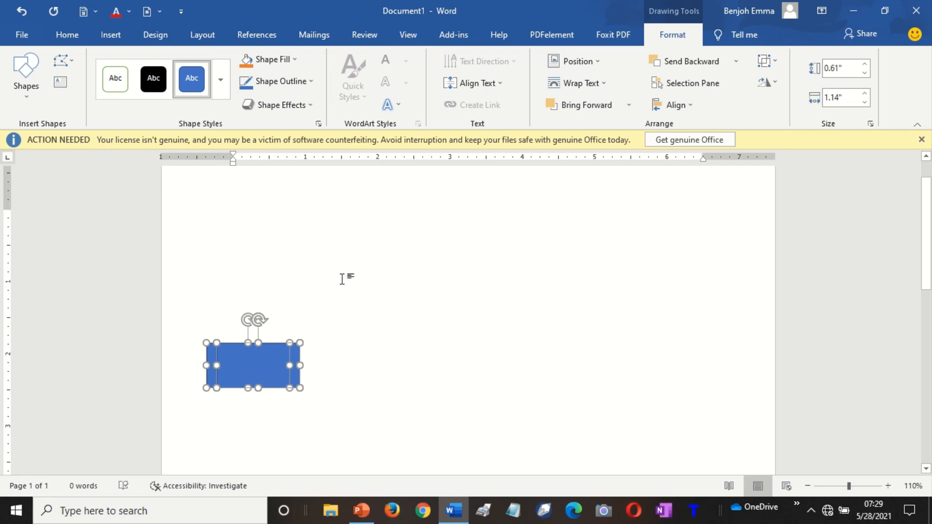
left_click(689, 104)
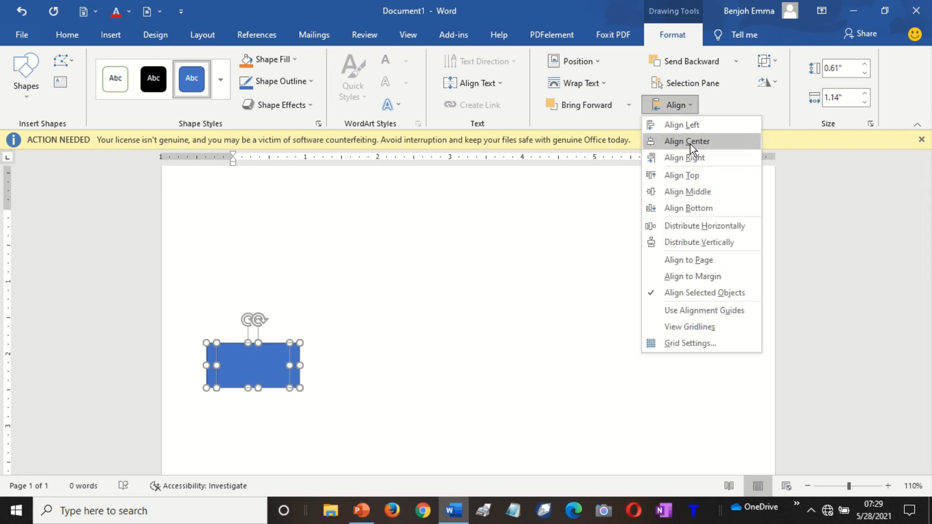
left_click(692, 208)
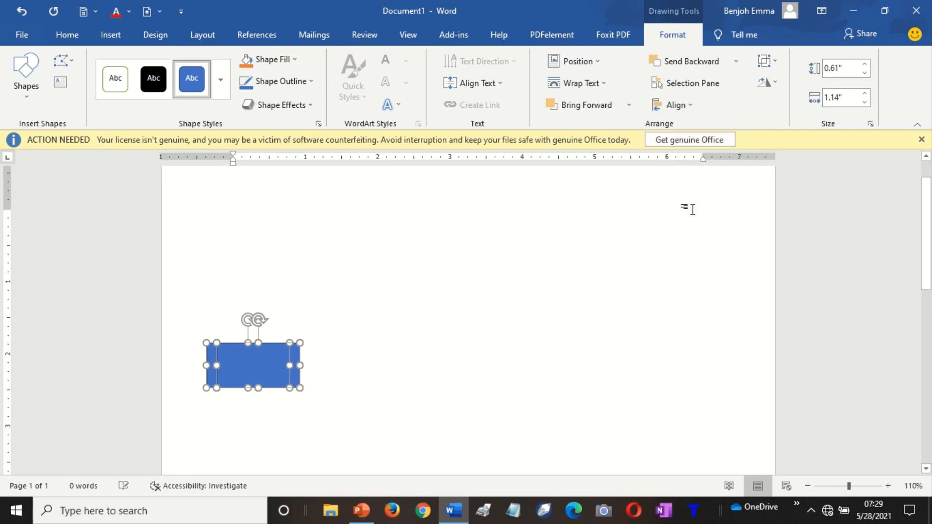
left_click(680, 108)
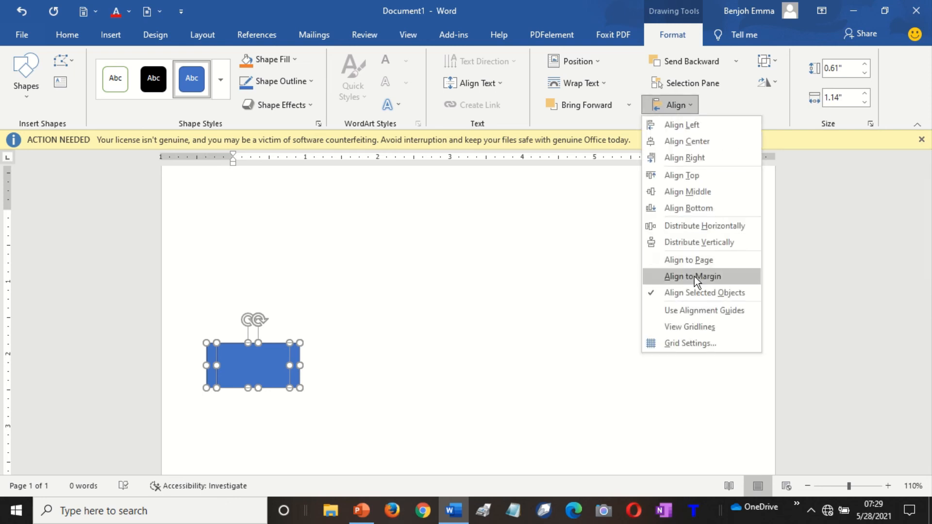
left_click(694, 242)
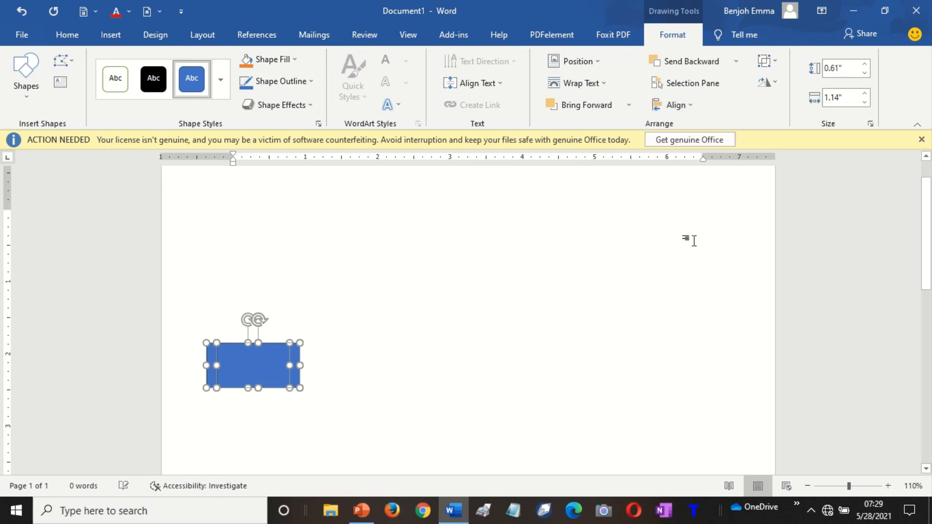
left_click(673, 103)
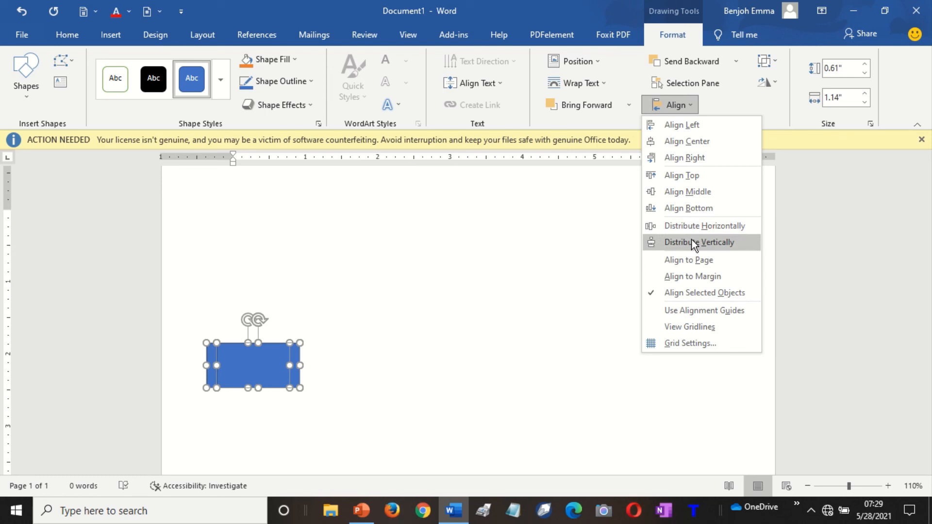
left_click(694, 242)
Distribute them horizontally and nudge them, then undo back to the separate rotated rectangles.
left_click(684, 104)
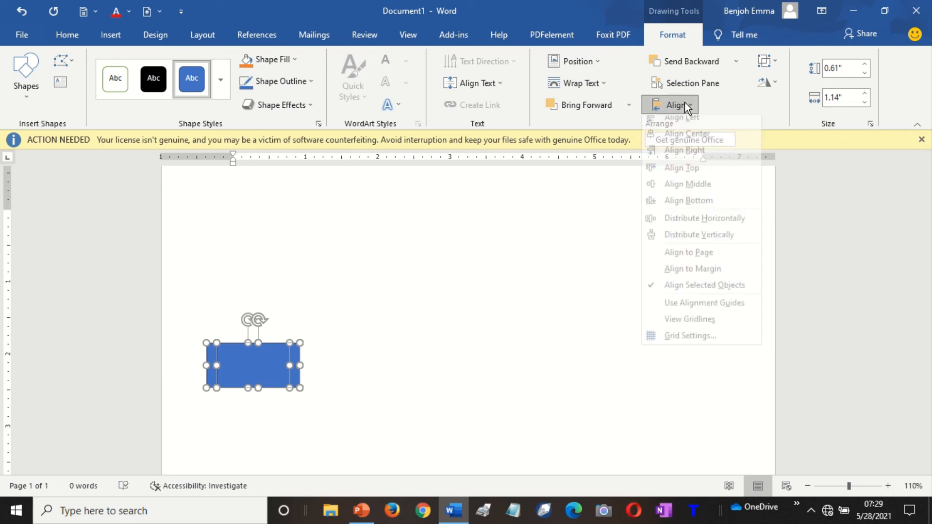
left_click(689, 227)
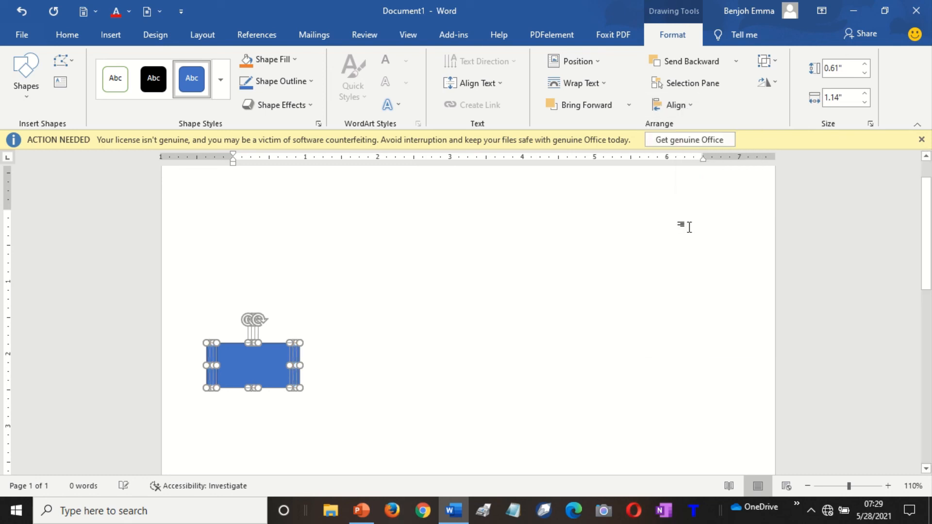
key("Down")
key("Down")
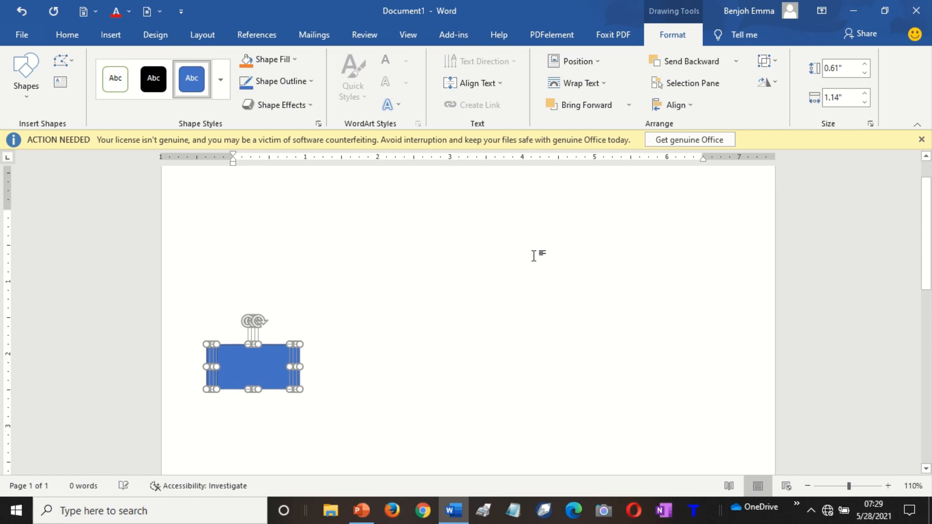
key("Right")
key("Right")
key("Right")
key("Right")
key("Right")
key("Right")
key("Right")
key("Right")
key("Right")
key("Right")
key("Right")
key("Right")
key("Right")
key("Right")
key("Right")
key("Right")
key("Right")
key("Right")
key("Right")
key("Right")
key("Right")
key("Right")
key("Right")
key("Right")
key("Right")
key("ctrl+z")
key("ctrl+z")
key("ctrl+z")
key("ctrl+z")
key("ctrl+z")
key("ctrl+z")
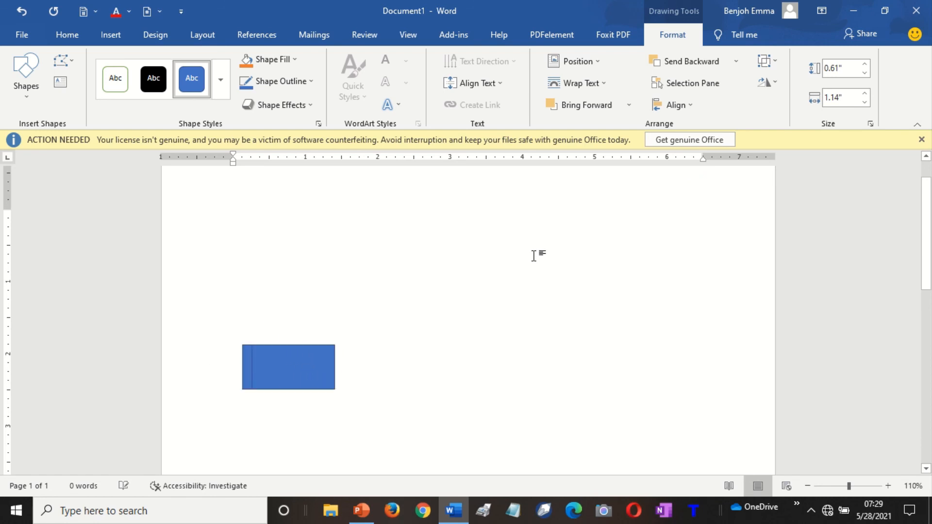
key("ctrl+z")
key("ctrl+z")
key("ctrl+z")
key("ctrl+z")
key("ctrl+z")
key("ctrl+z")
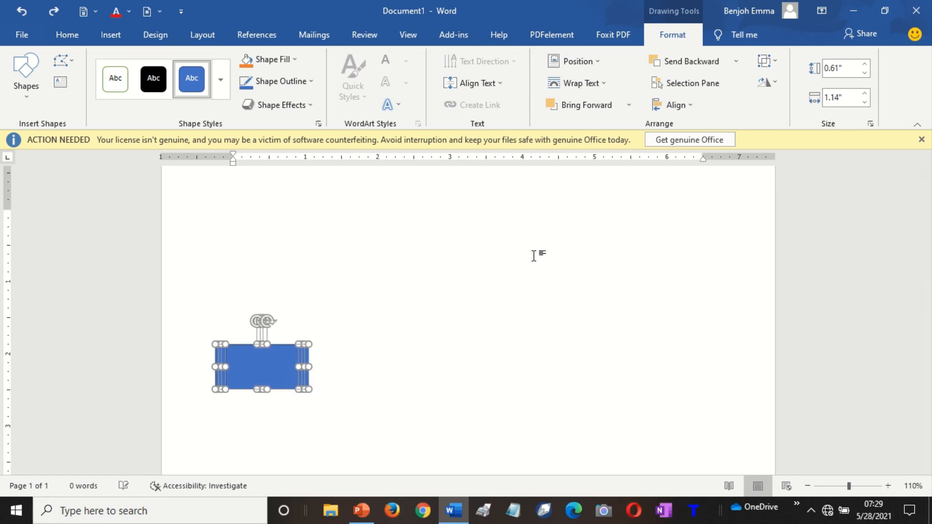
key("ctrl+z")
key("ctrl+z")
key("ctrl+z")
key("ctrl+z")
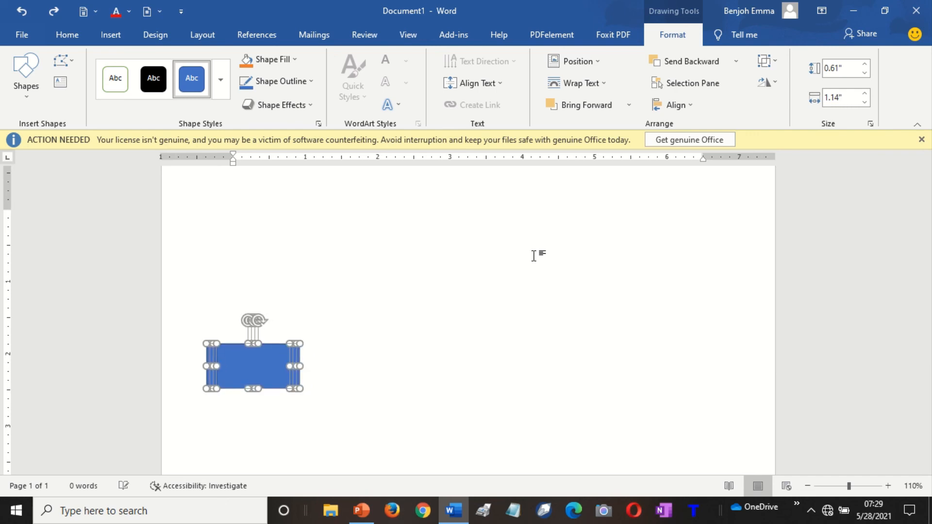
key("ctrl+z")
key("ctrl+z")
key("ctrl+z")
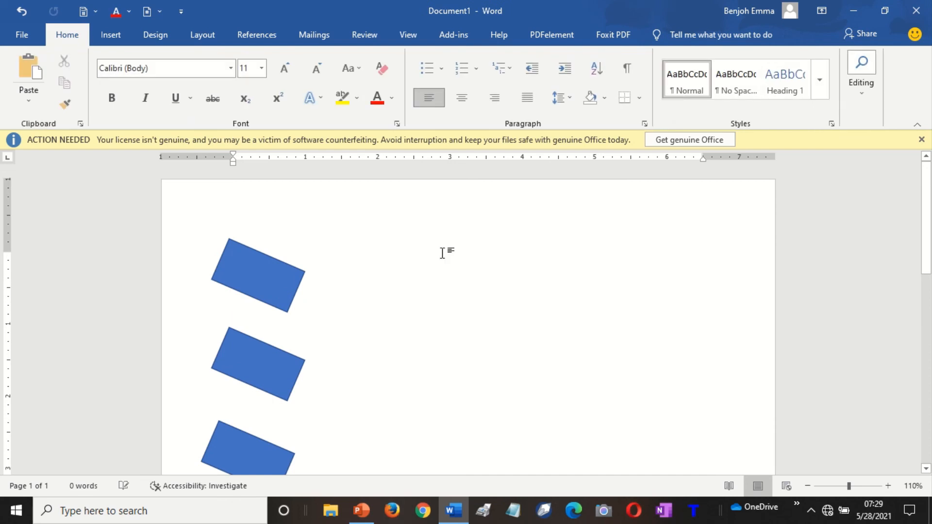
Distribute the top rotated rectangle vertically on the page.
left_click(271, 277)
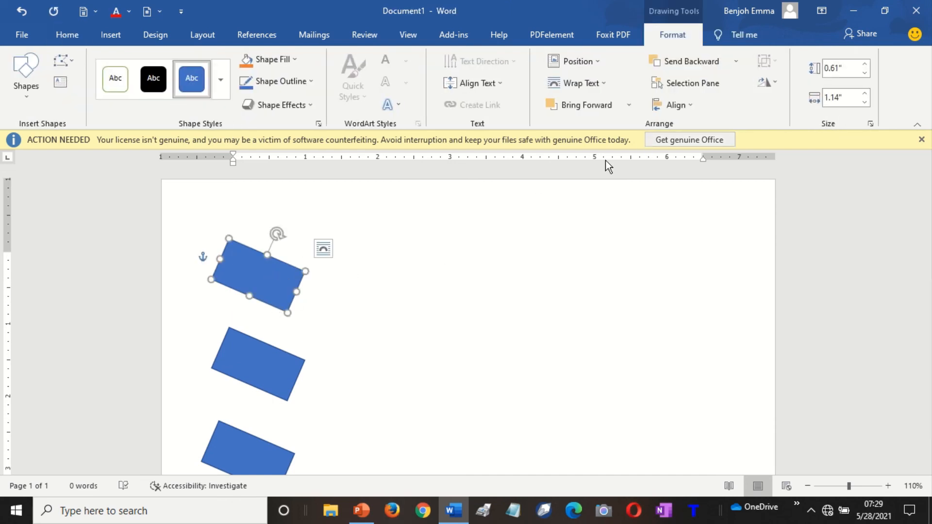
left_click(677, 108)
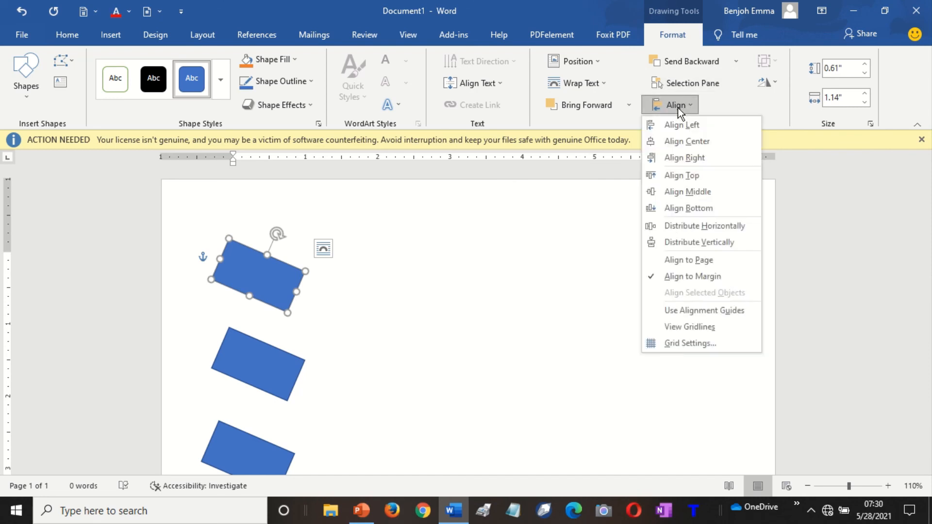
left_click(694, 239)
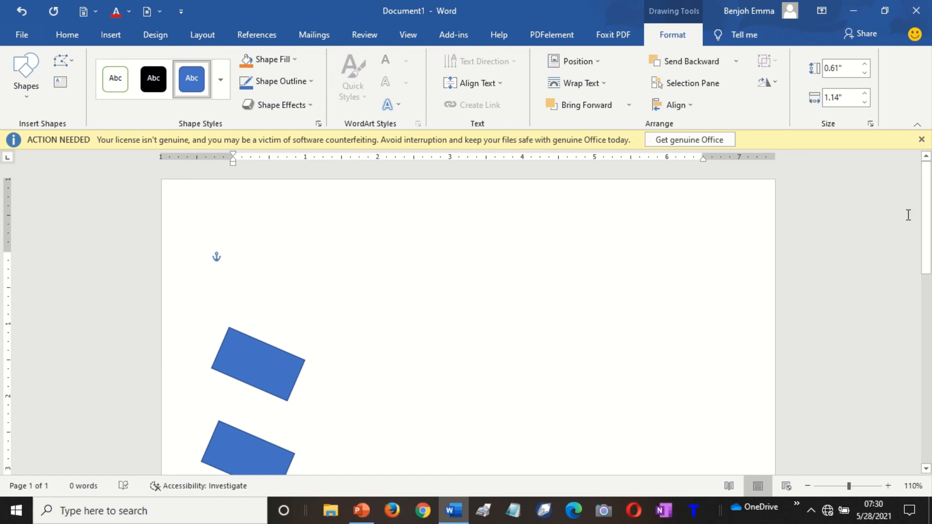
left_click_drag(927, 225, 930, 313)
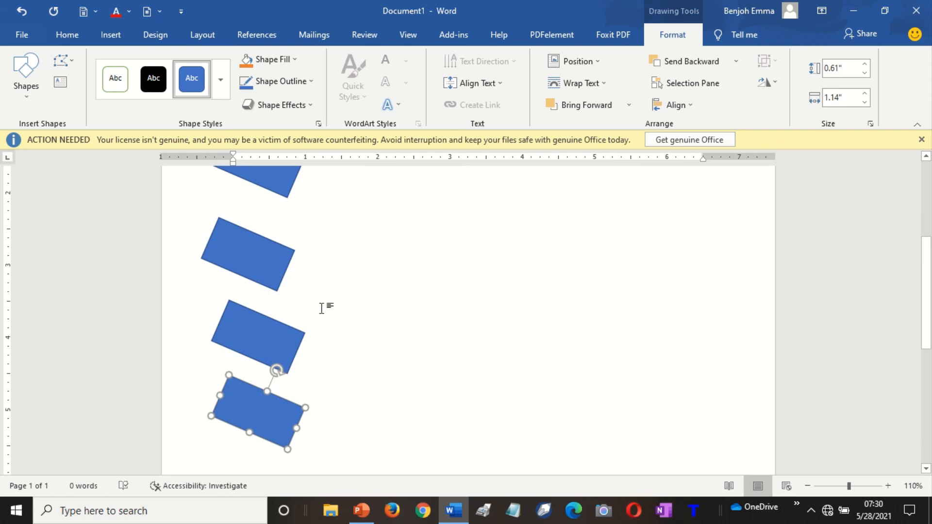
Select all four rectangles and distribute them vertically and horizontally.
left_click(265, 330, "shift")
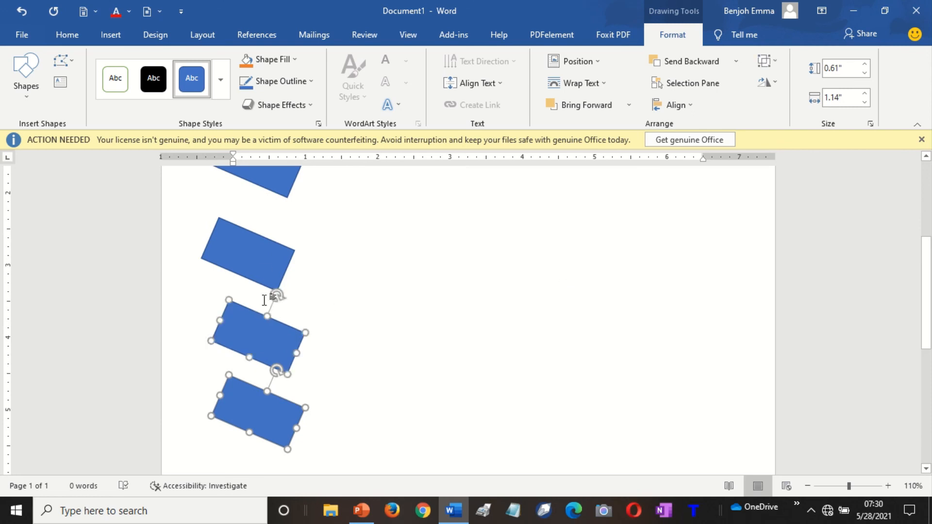
left_click(261, 266, "shift")
left_click(277, 186, "shift")
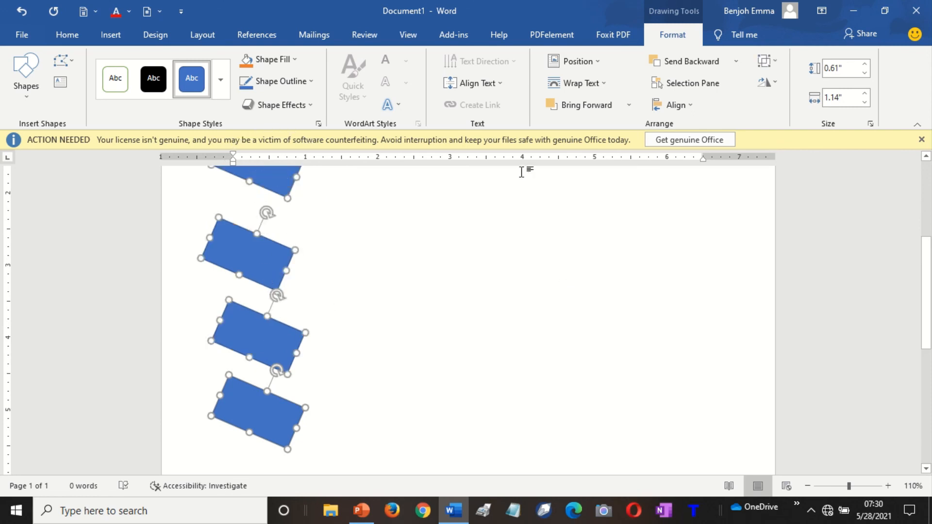
left_click(687, 106)
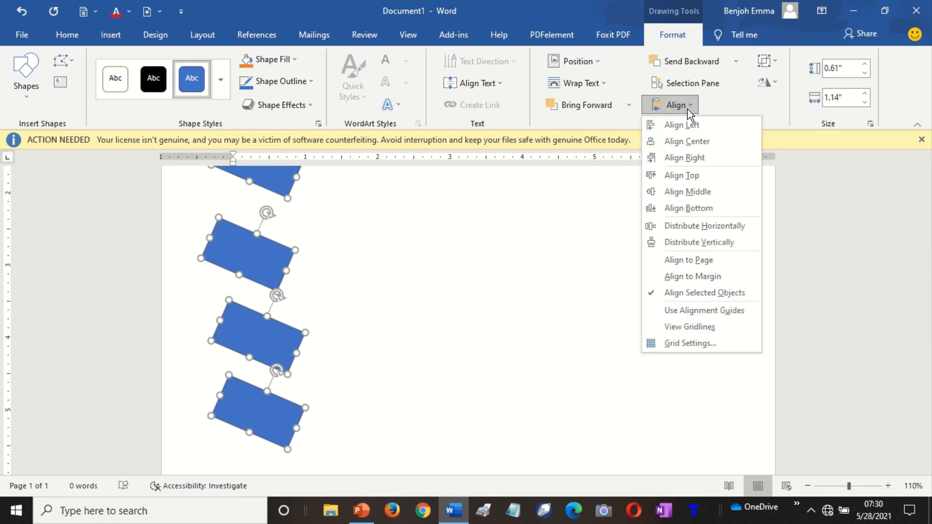
left_click(712, 243)
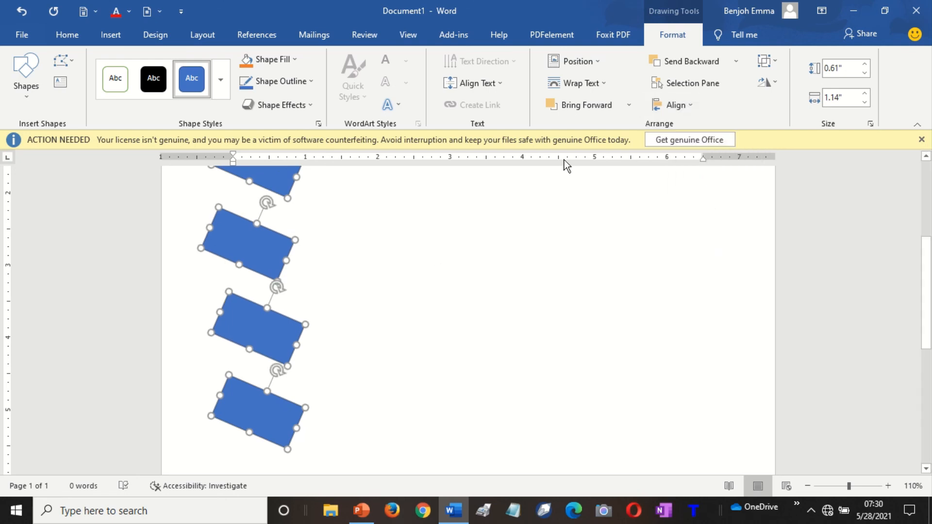
left_click(680, 104)
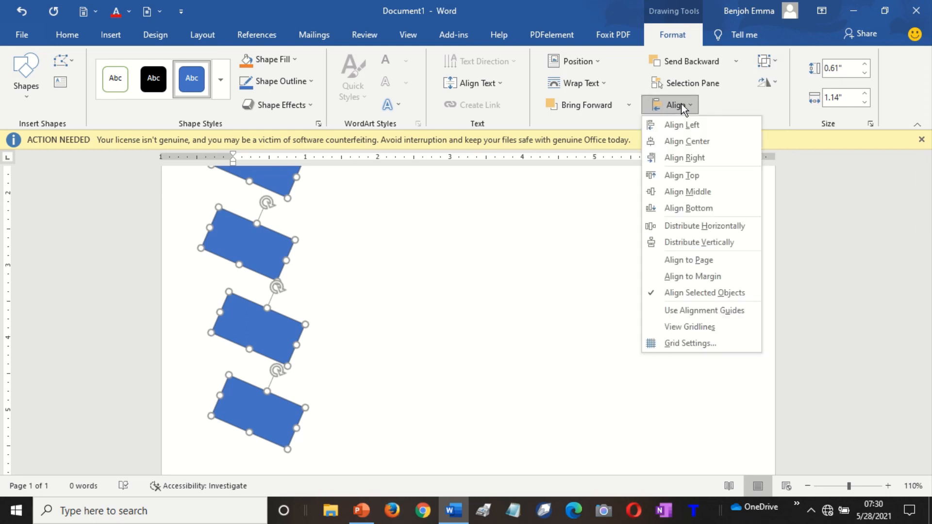
left_click(720, 227)
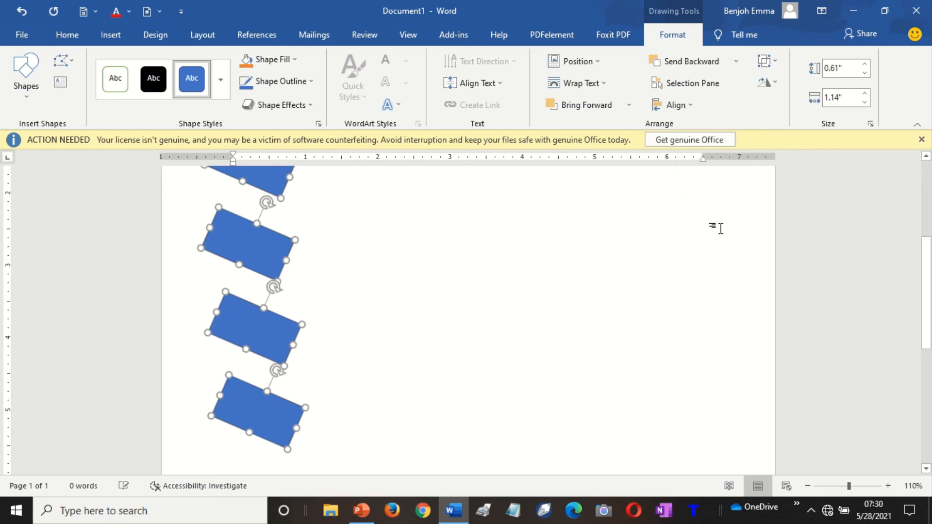
Align the rectangles on a common centre, undoing a stray Align Middle.
left_click(679, 106)
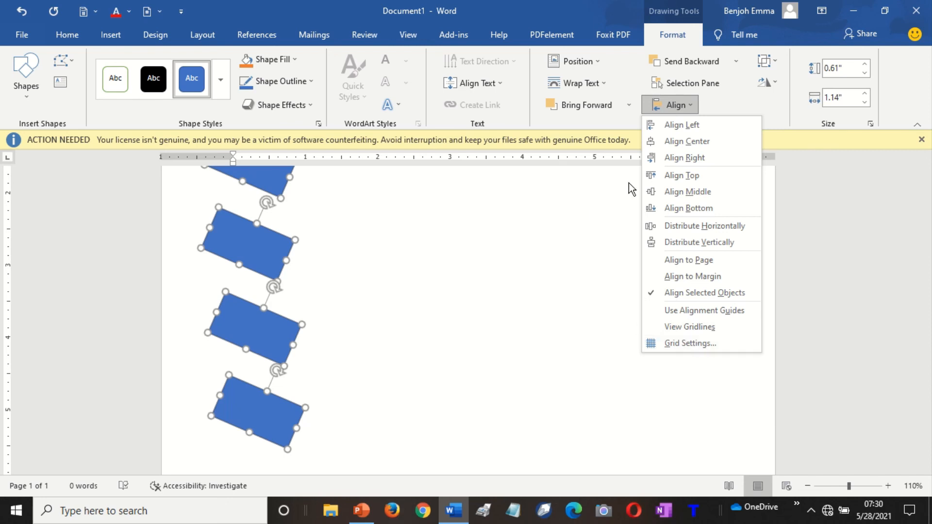
left_click(688, 145)
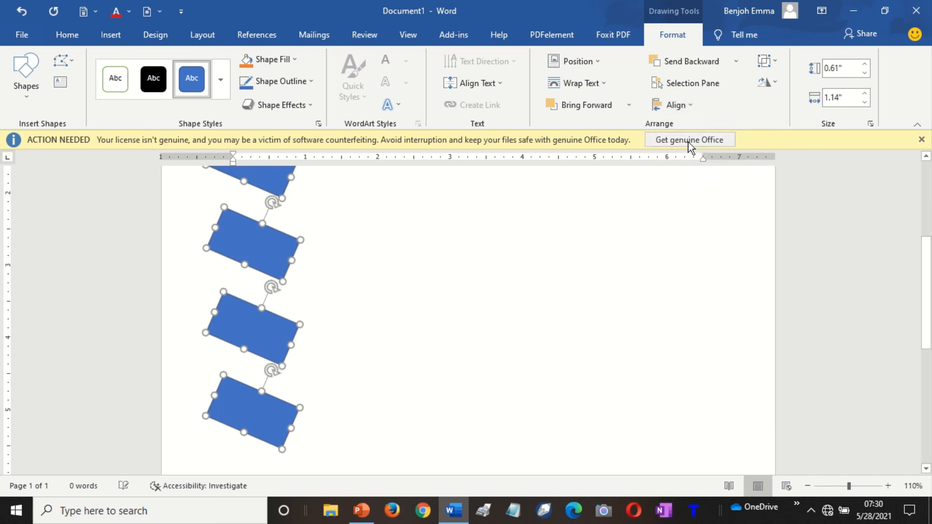
left_click(687, 102)
left_click(689, 123)
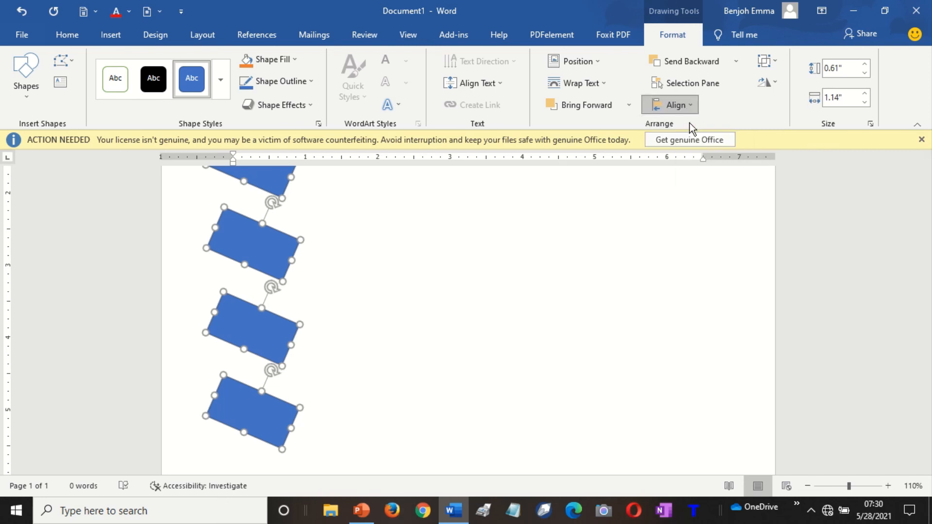
left_click(680, 105)
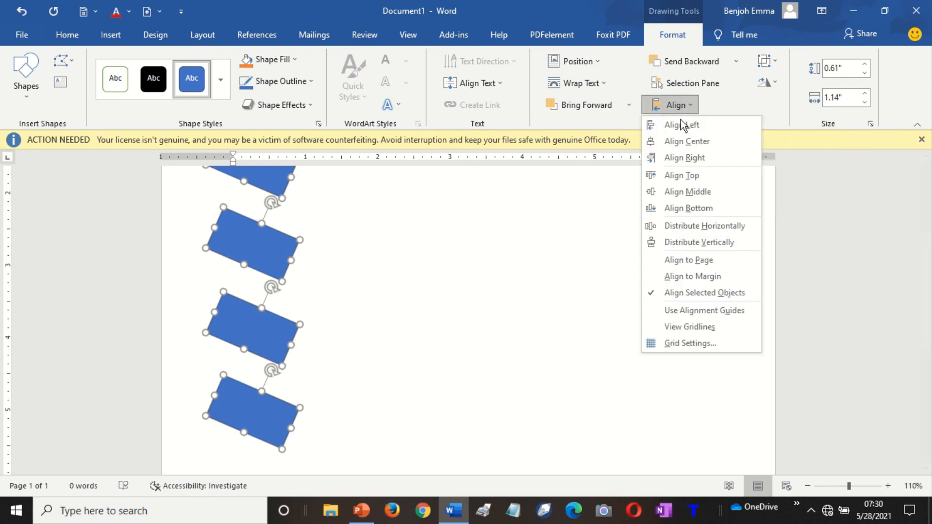
left_click(686, 192)
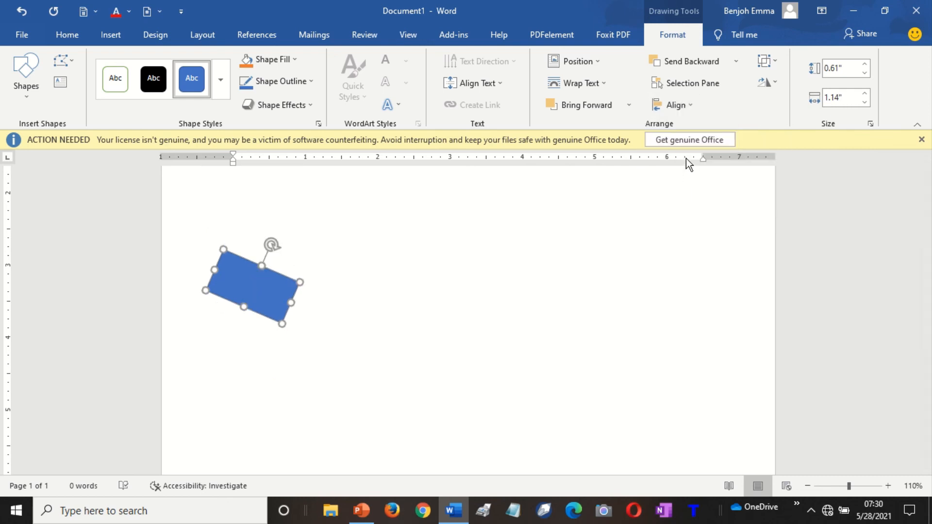
key("ctrl+z")
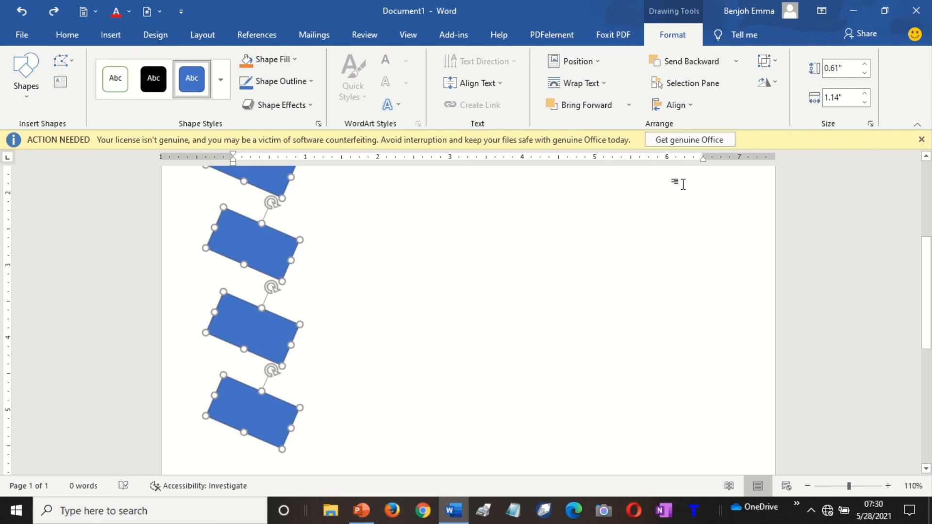
left_click(628, 256)
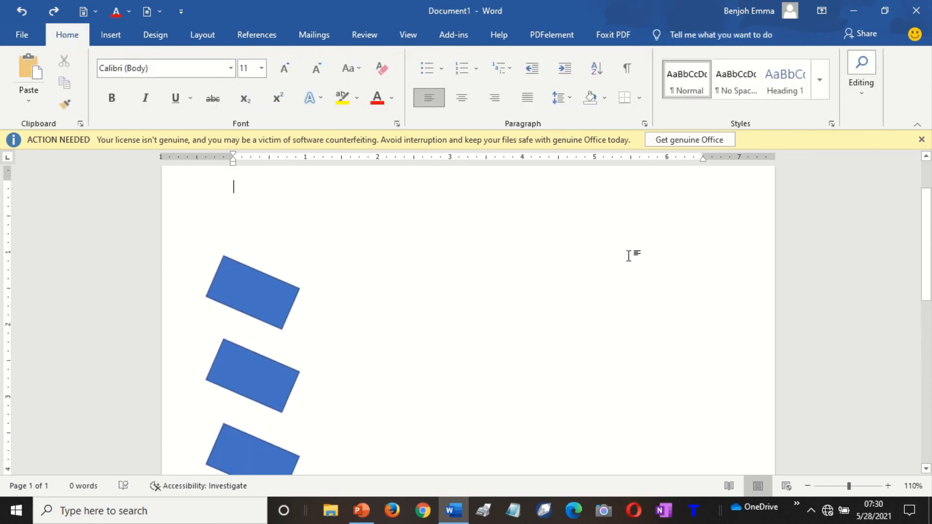
On the Layout tab, check the top rectangle's Rotate options, leaving its clockwise tilt matching the others.
left_click(203, 35)
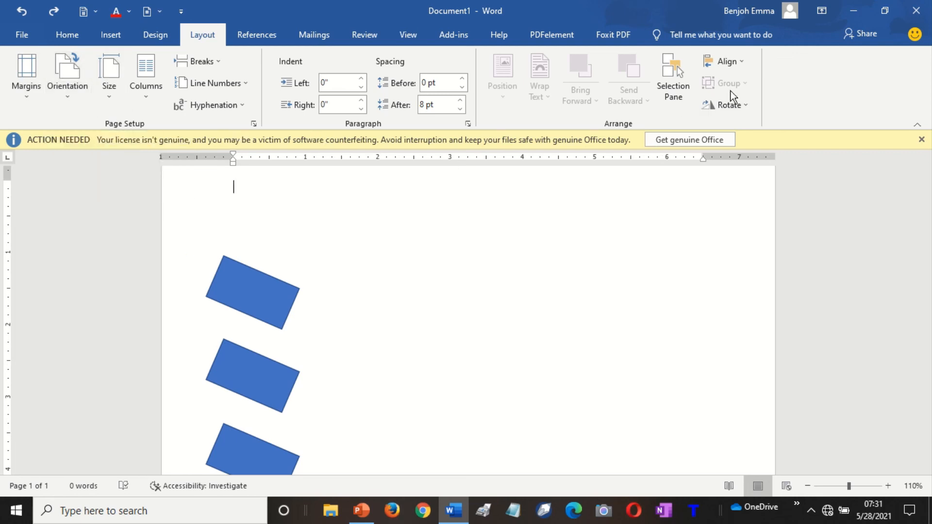
left_click(738, 104)
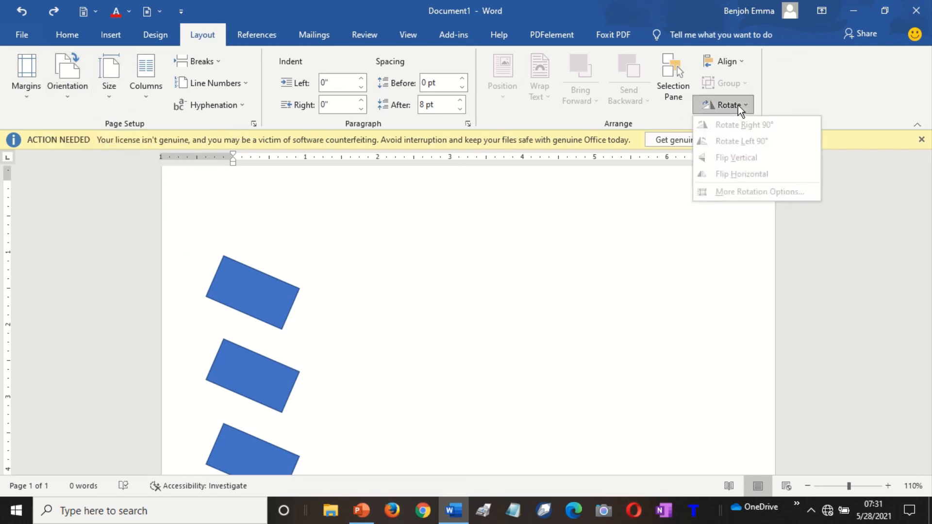
left_click(267, 301)
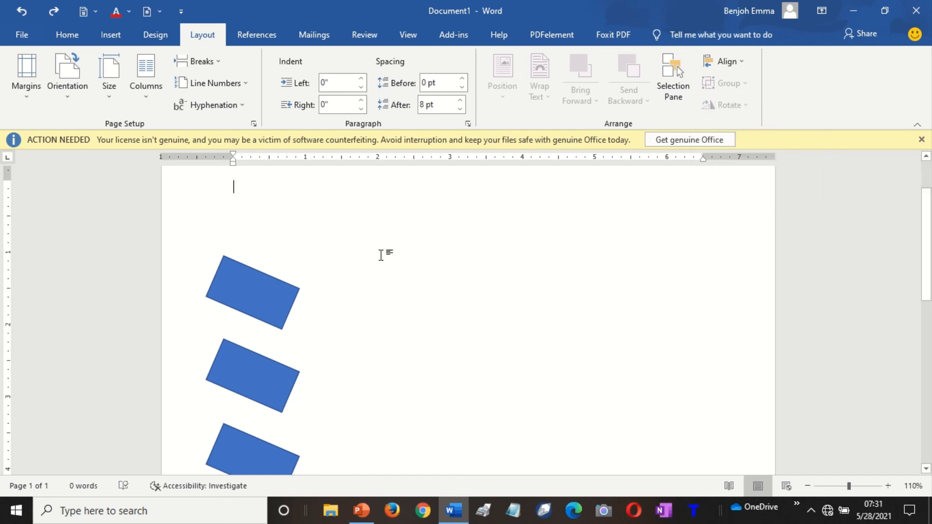
left_click(254, 292)
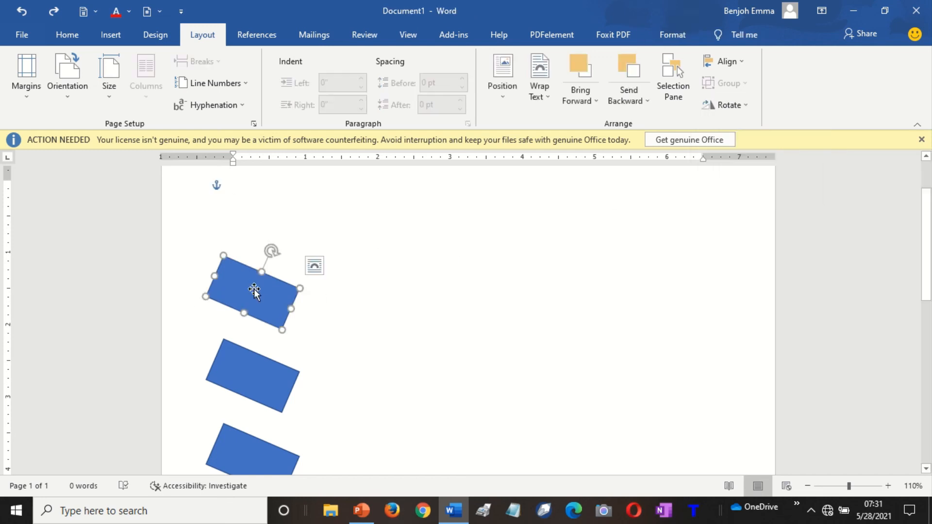
left_click(724, 110)
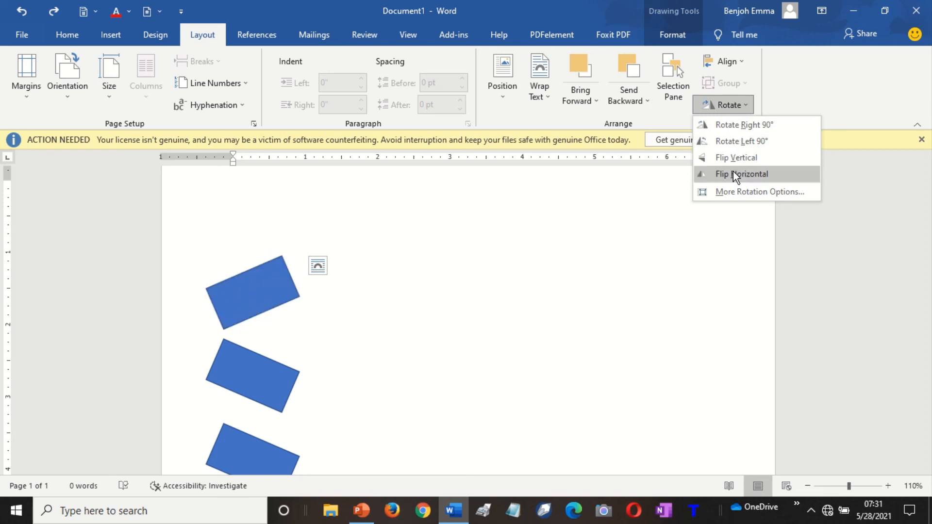
left_click(575, 250)
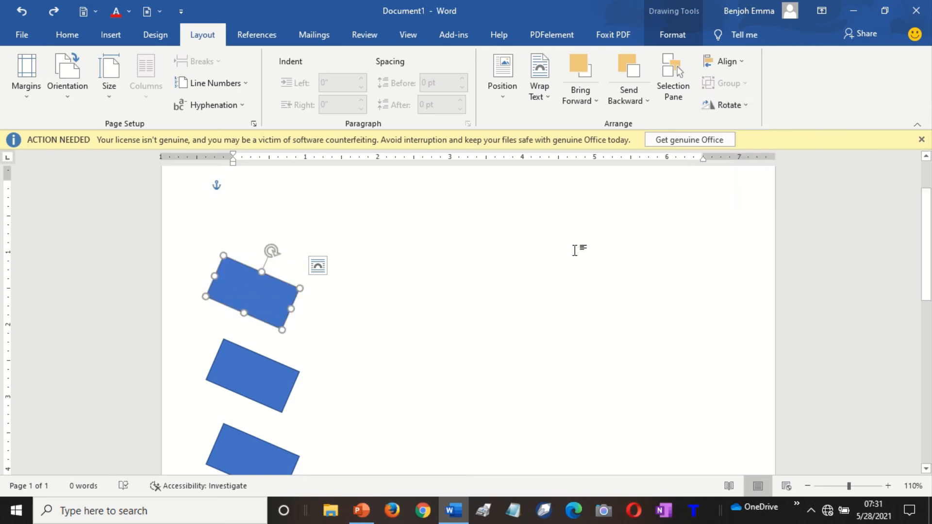